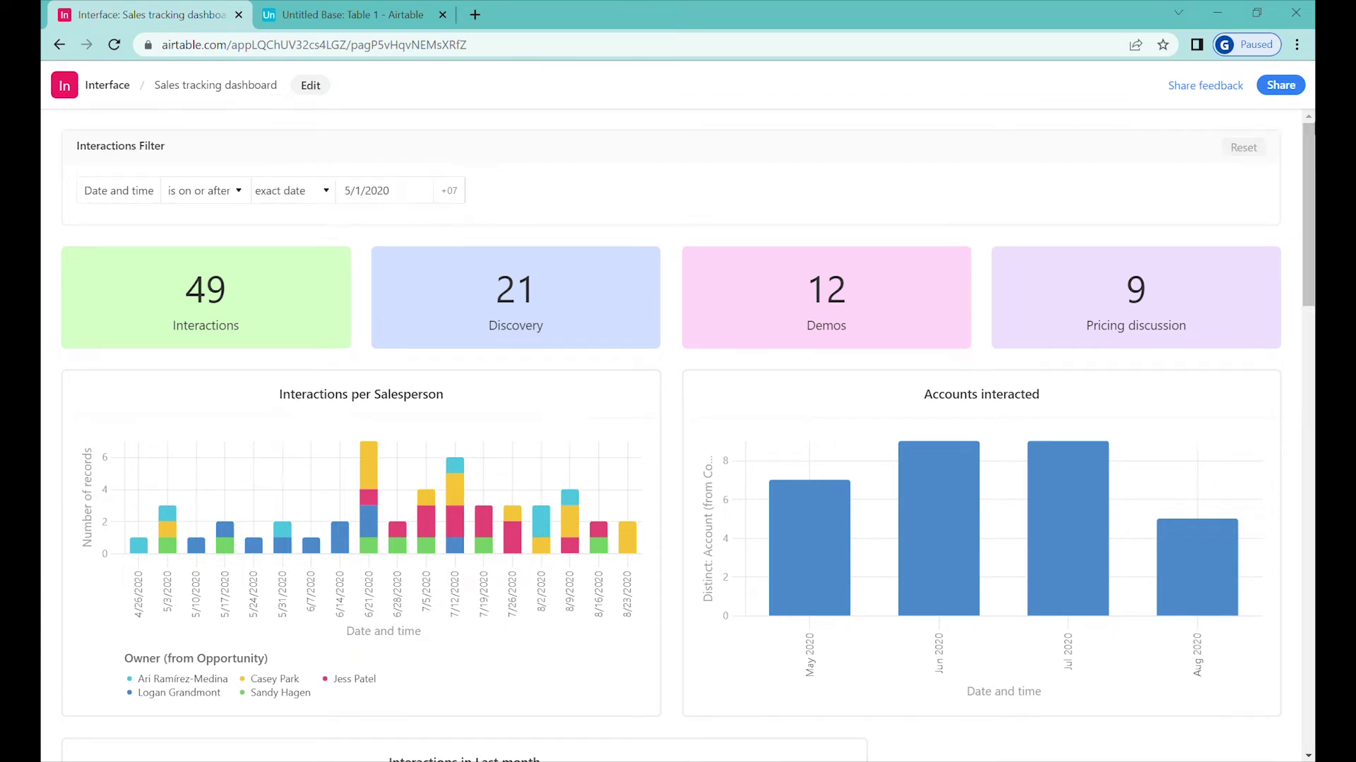
Step: Scroll through and browse the current page's content
scroll(689, 437, down, 2)
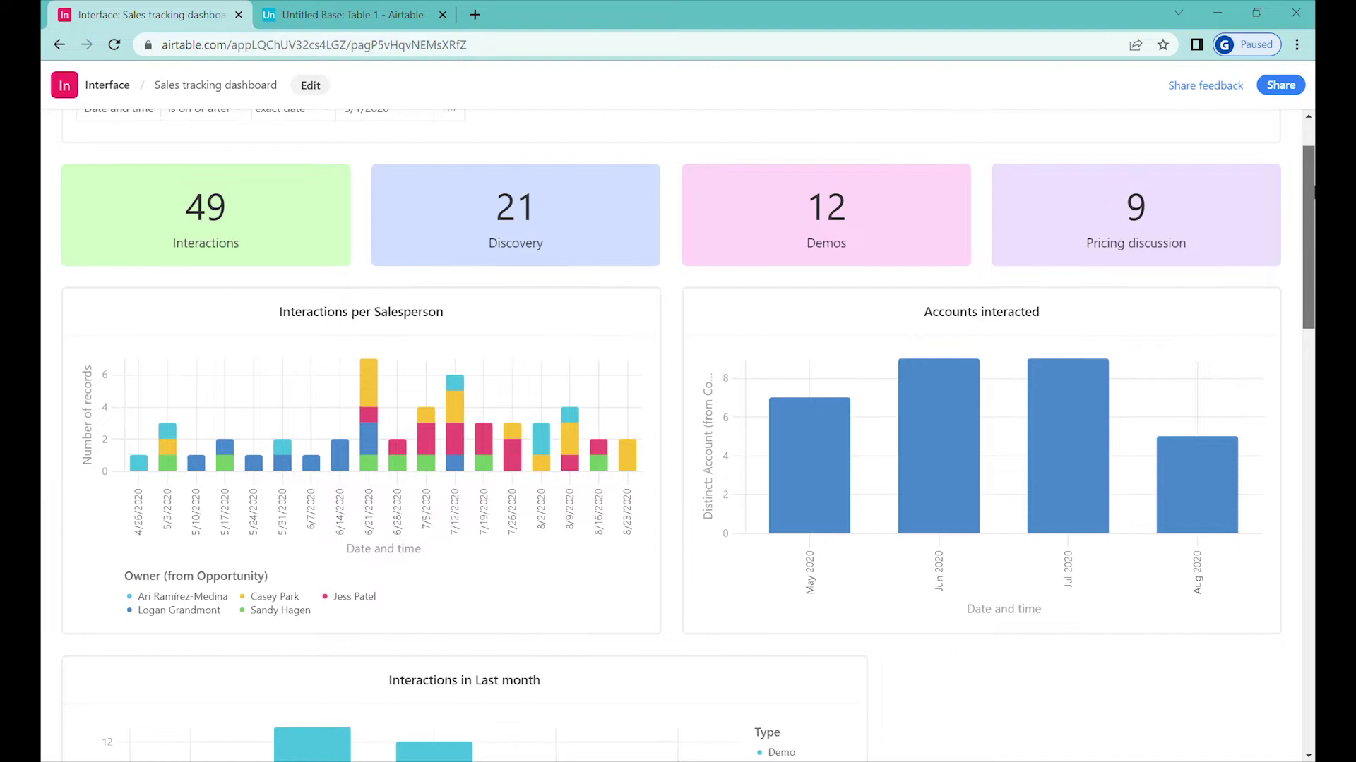
scroll(688, 435, down, 1)
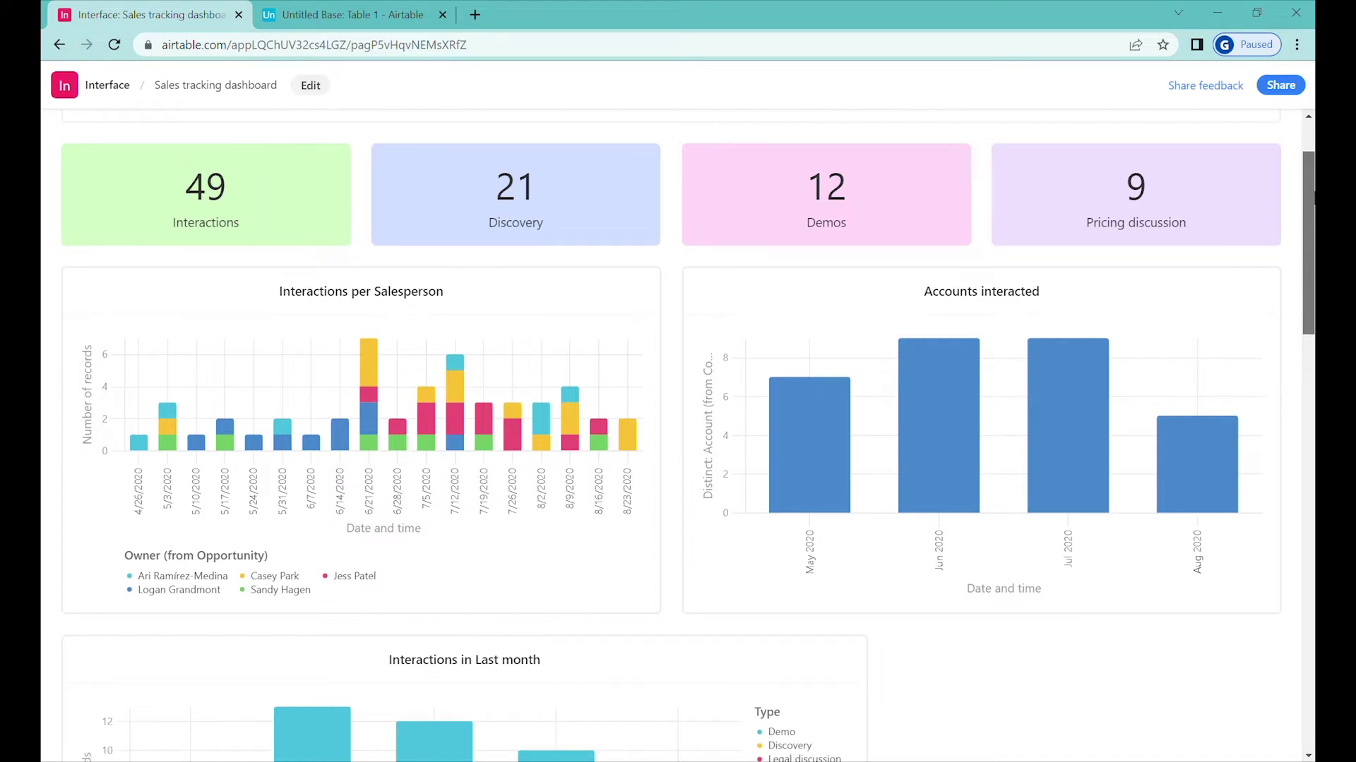
scroll(689, 435, down, 2)
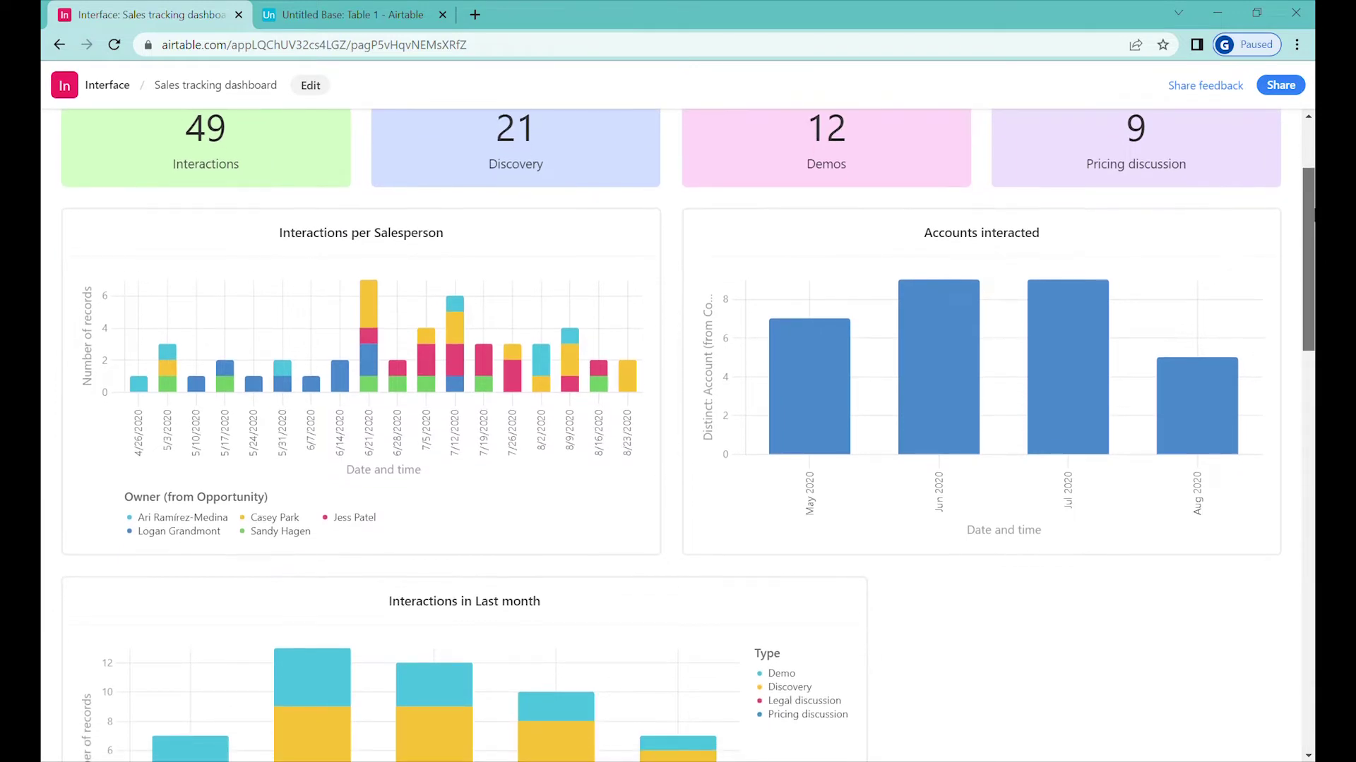
scroll(1310, 295, down, 5)
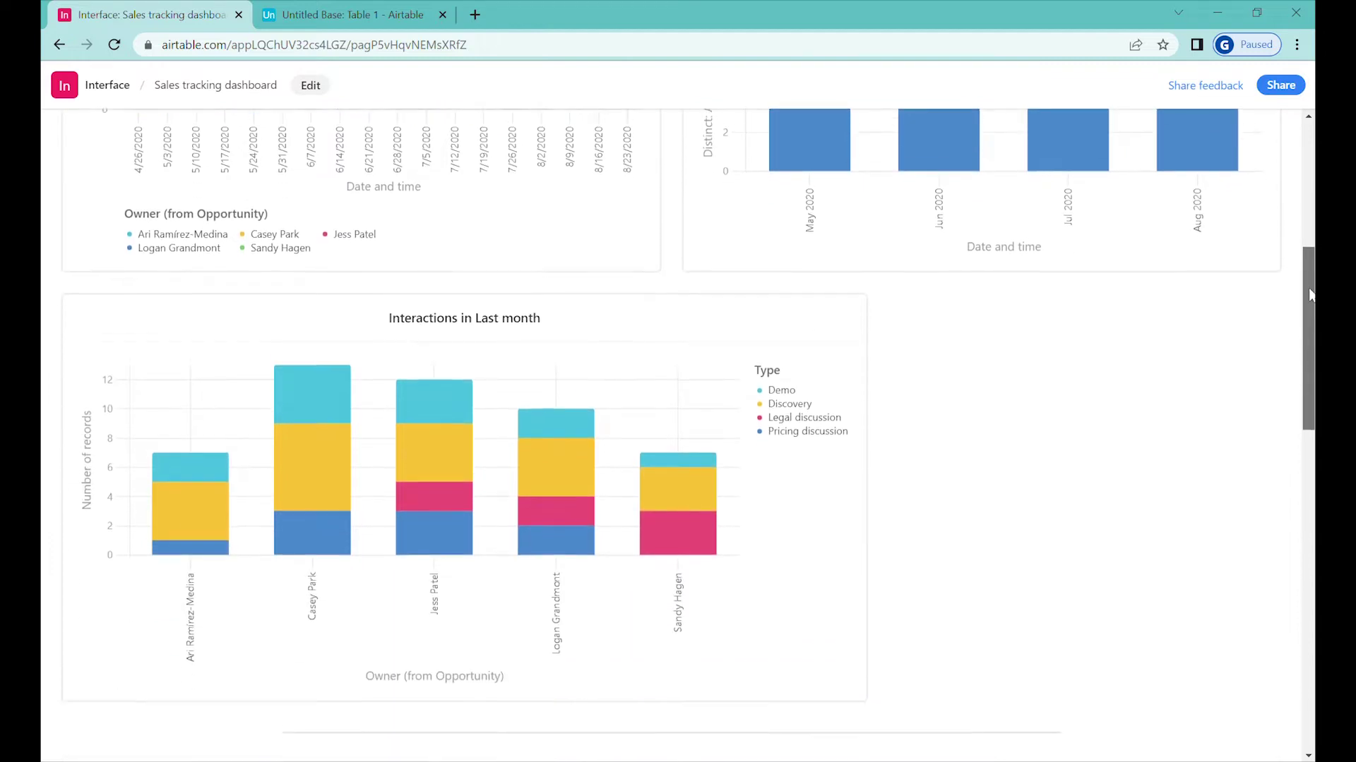
drag(1310, 295, 1308, 349)
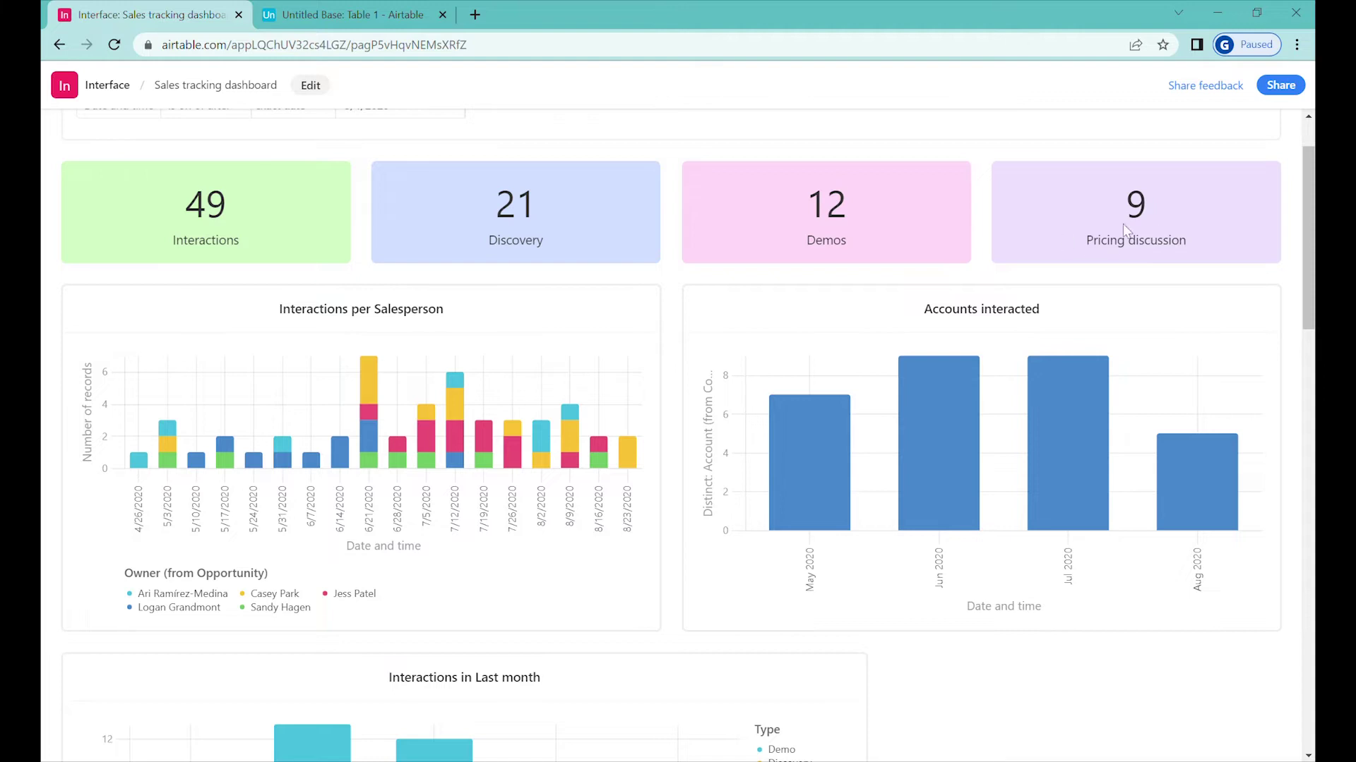
scroll(1122, 223, down, 1)
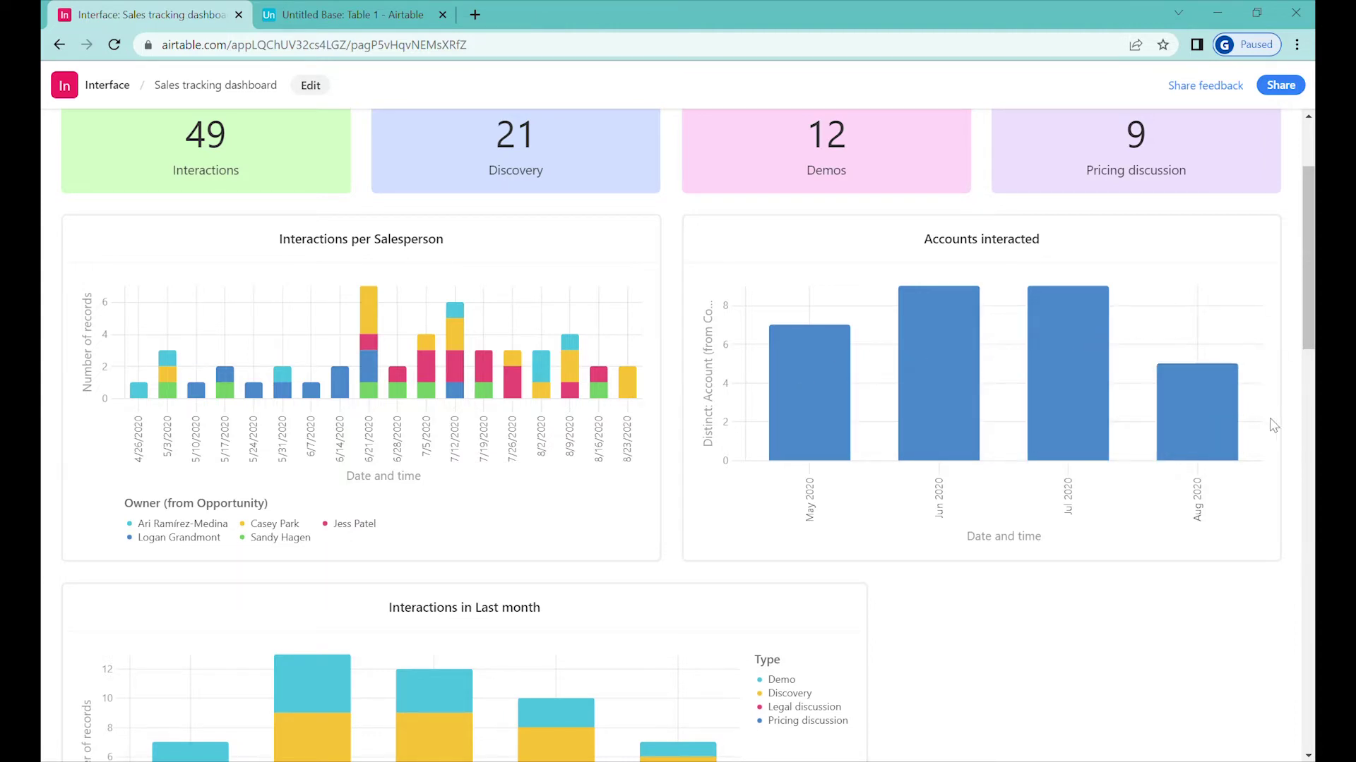
mouse_move(1229, 431)
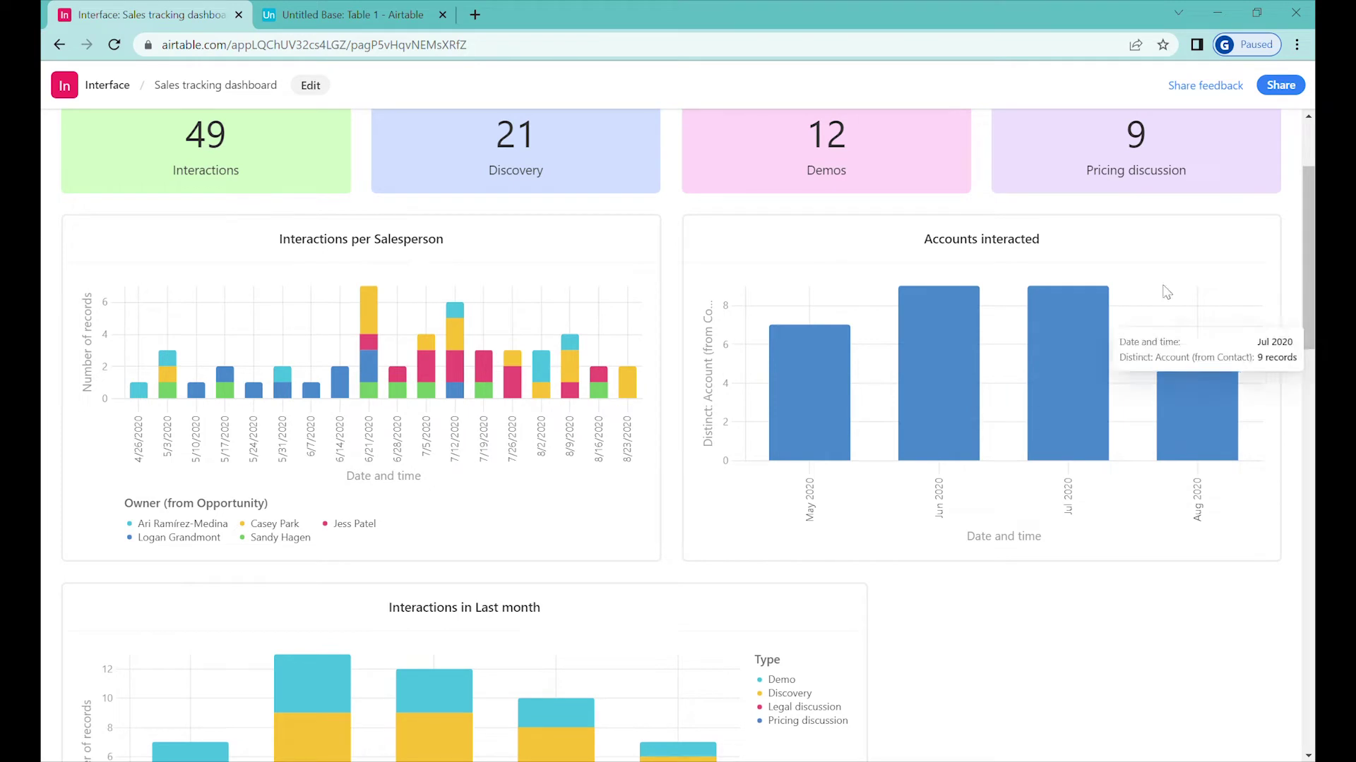
drag(1303, 253, 1313, 334)
scroll(806, 340, down, 1)
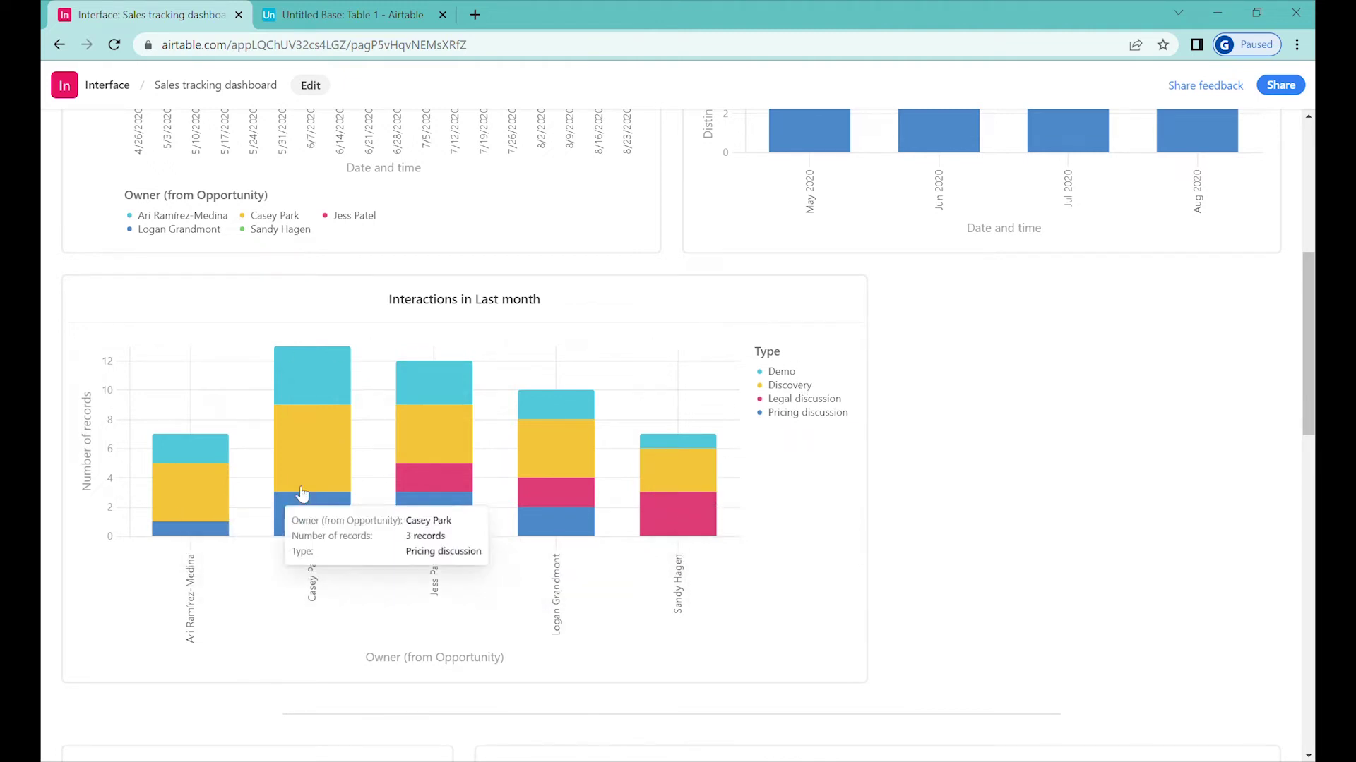
drag(1308, 299, 1312, 446)
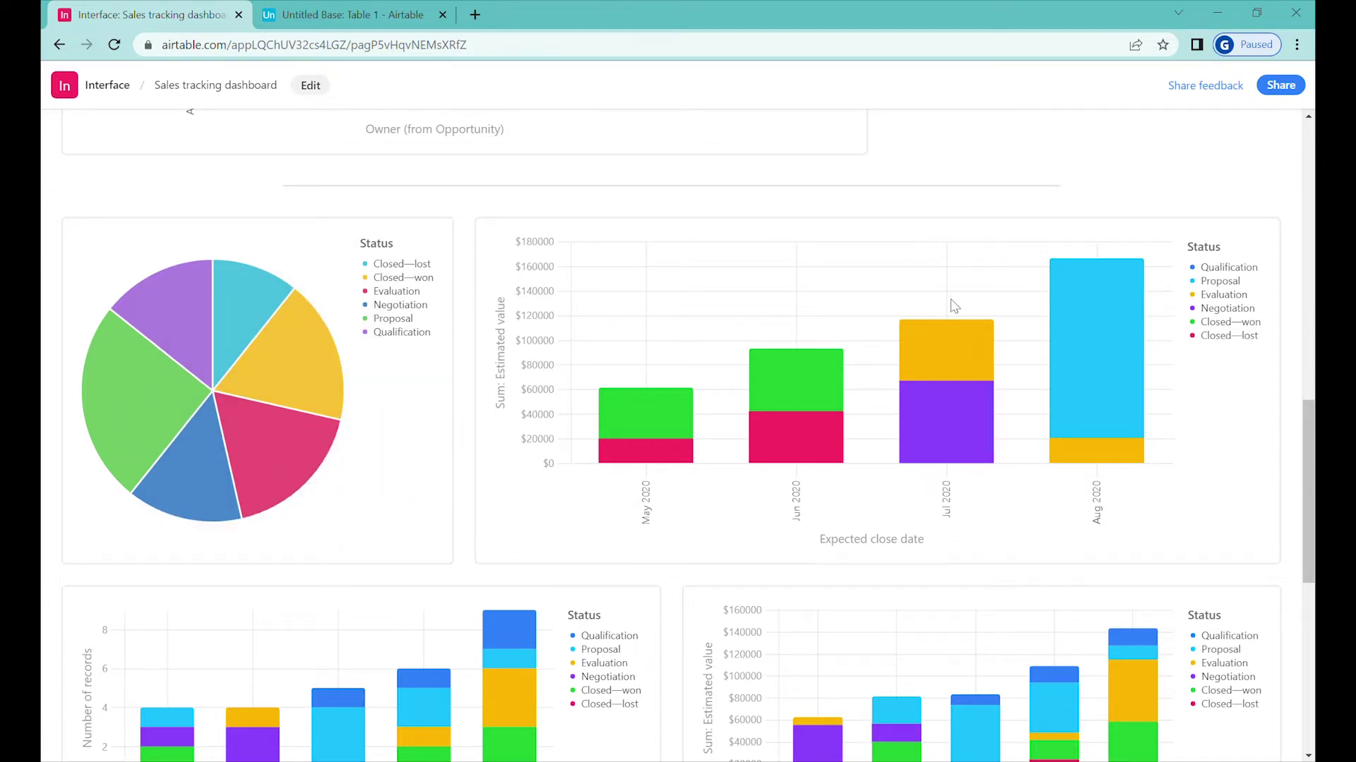
mouse_move(972, 350)
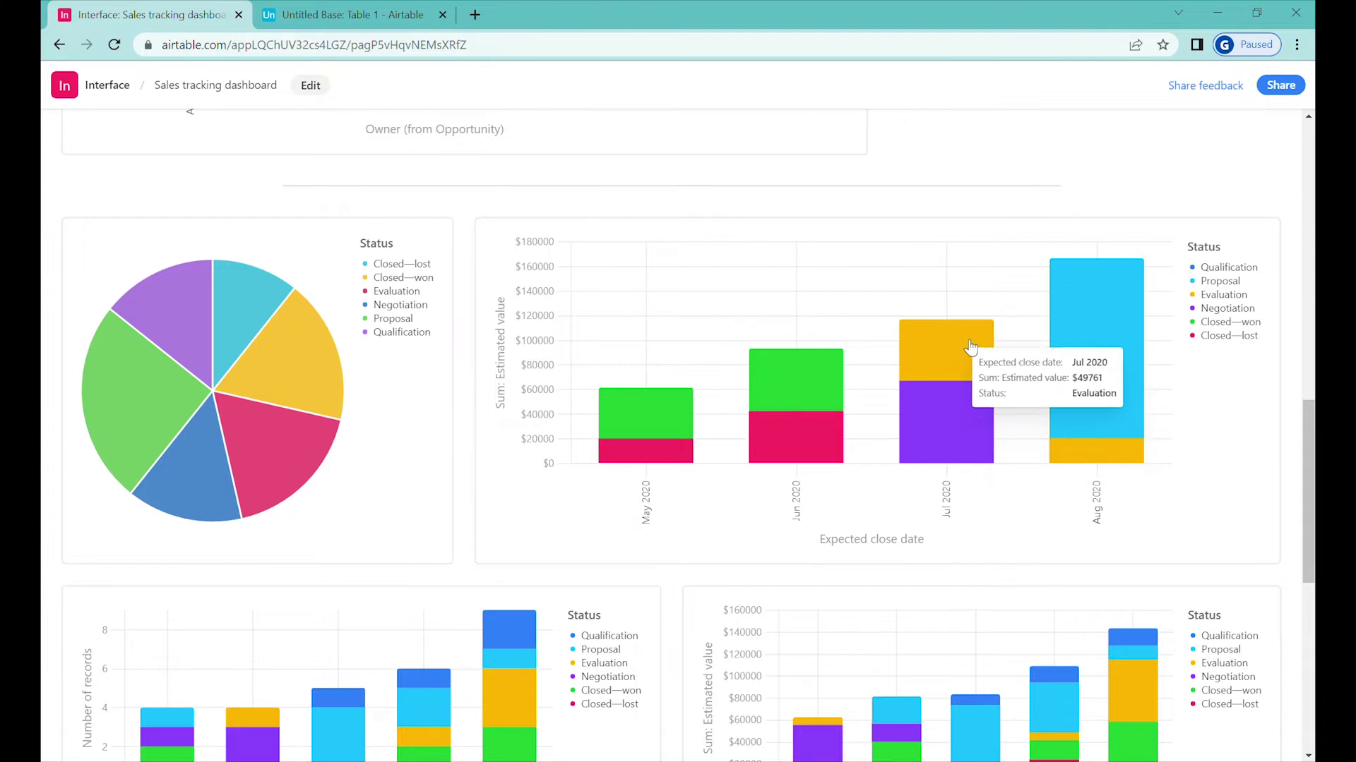
mouse_move(1092, 328)
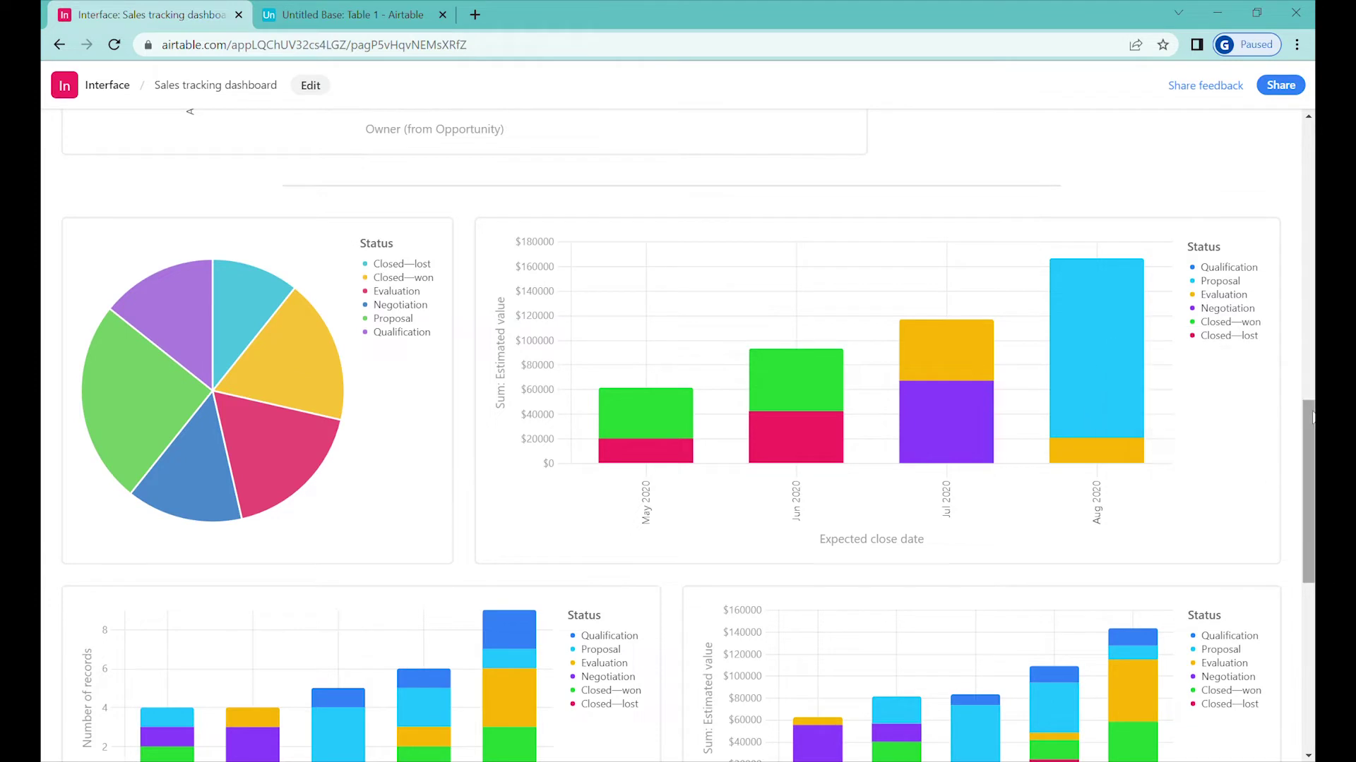
scroll(1306, 442, down, 1)
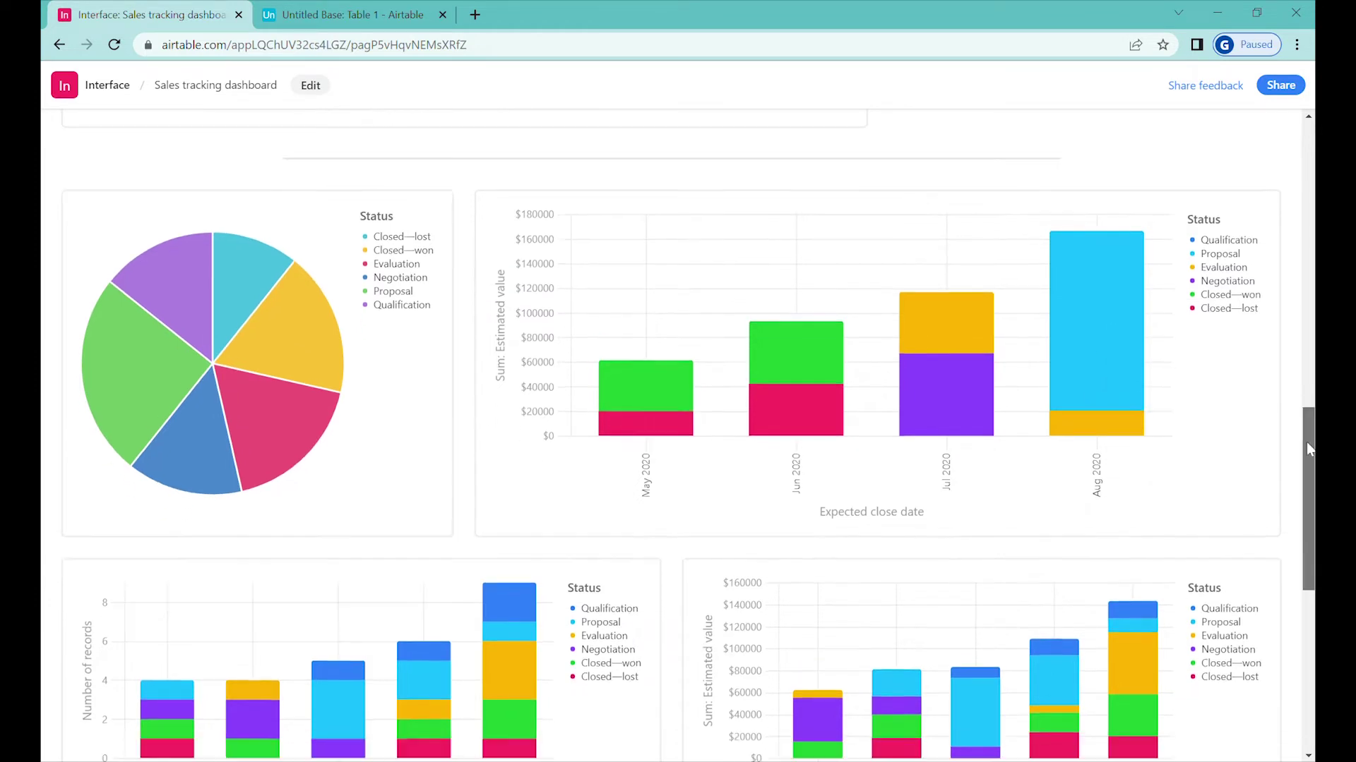
drag(1306, 444, 1301, 551)
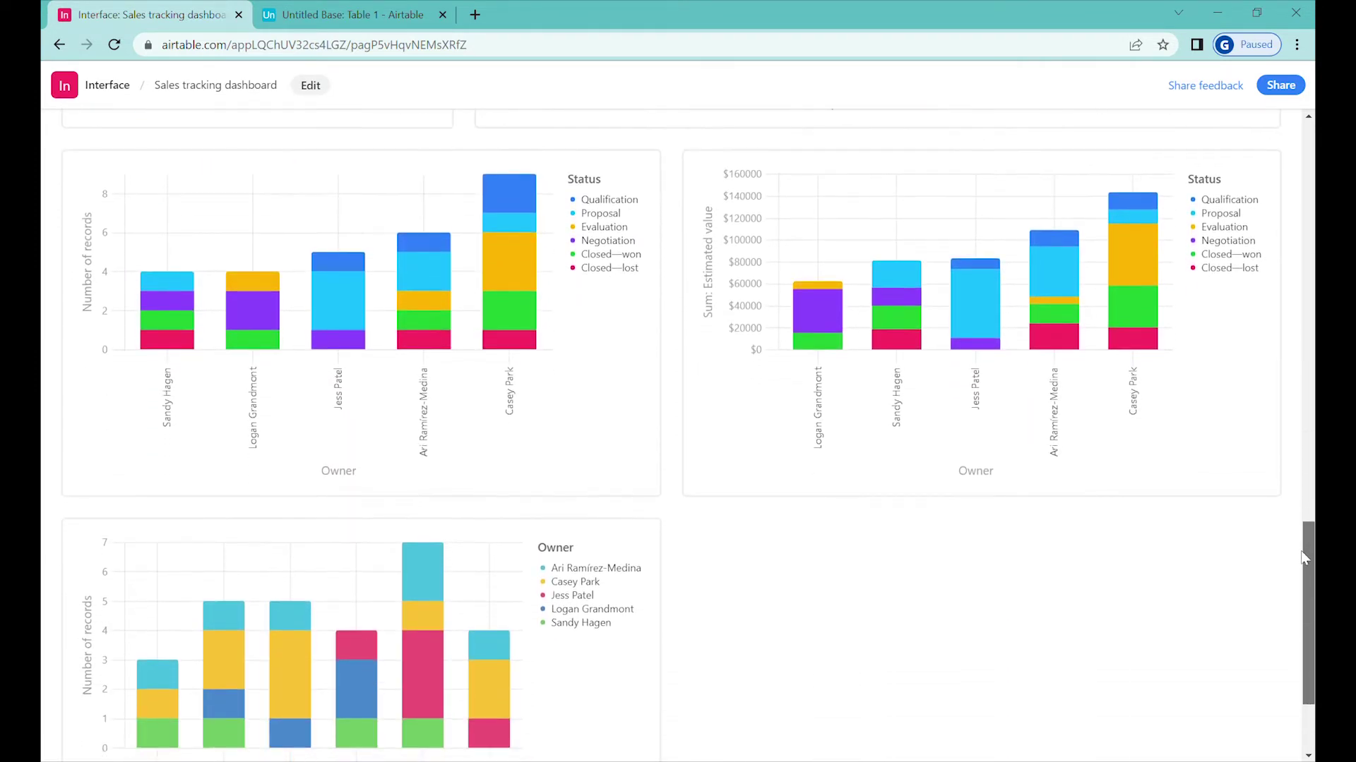
mouse_move(194, 342)
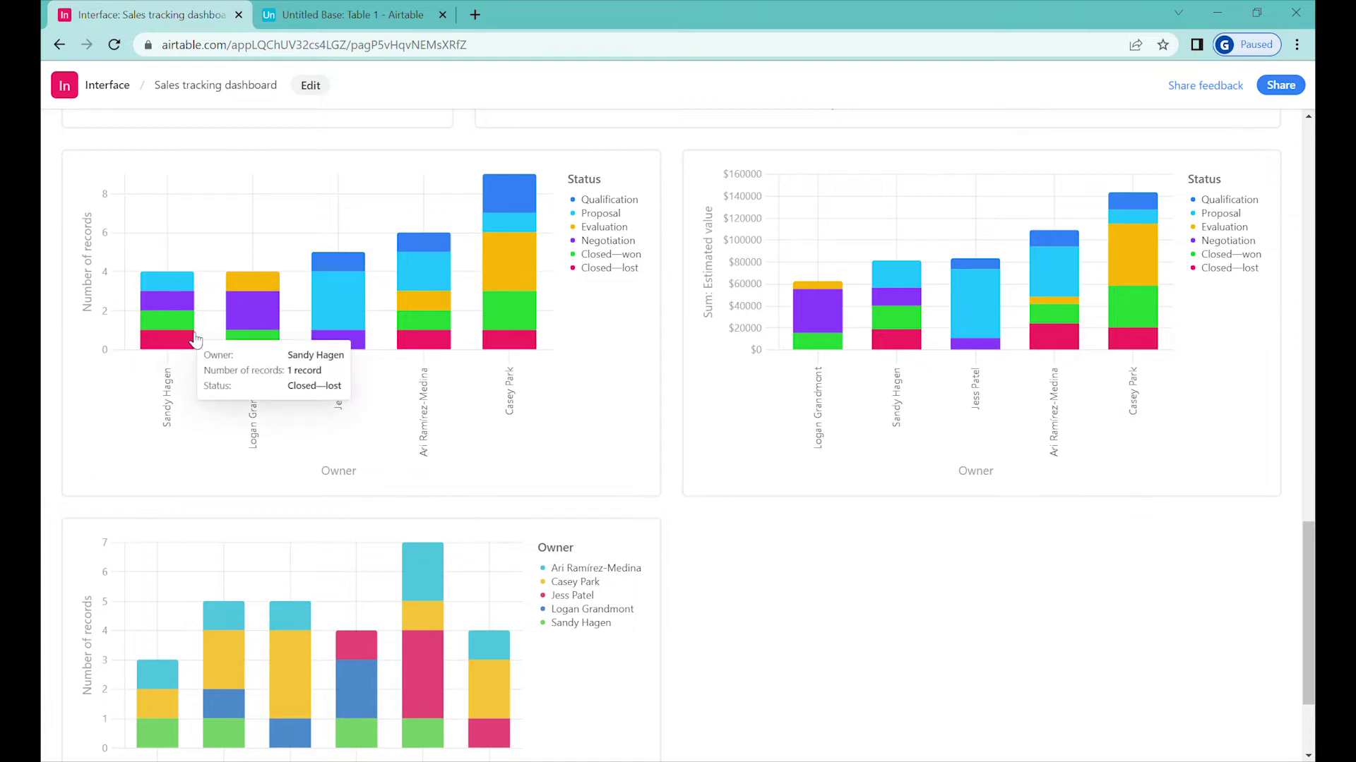
mouse_move(506, 209)
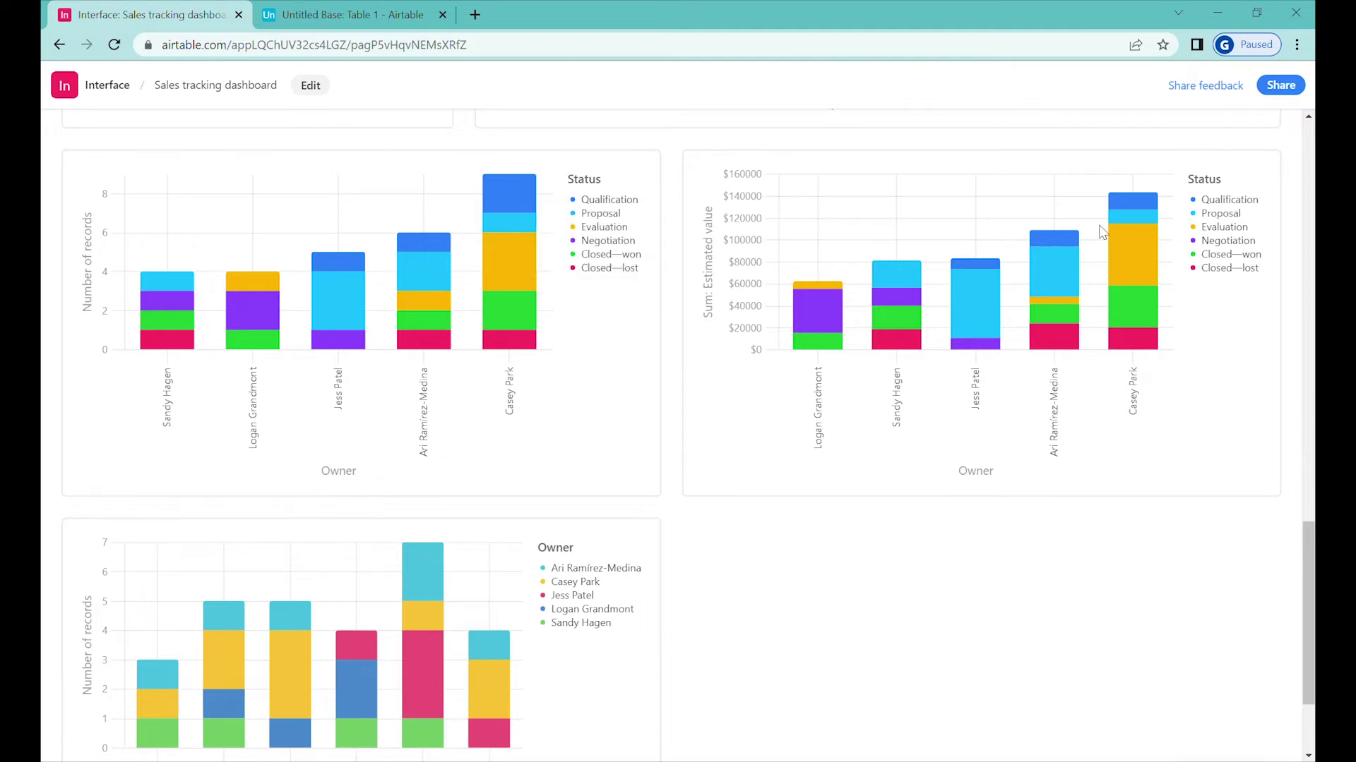
mouse_move(522, 281)
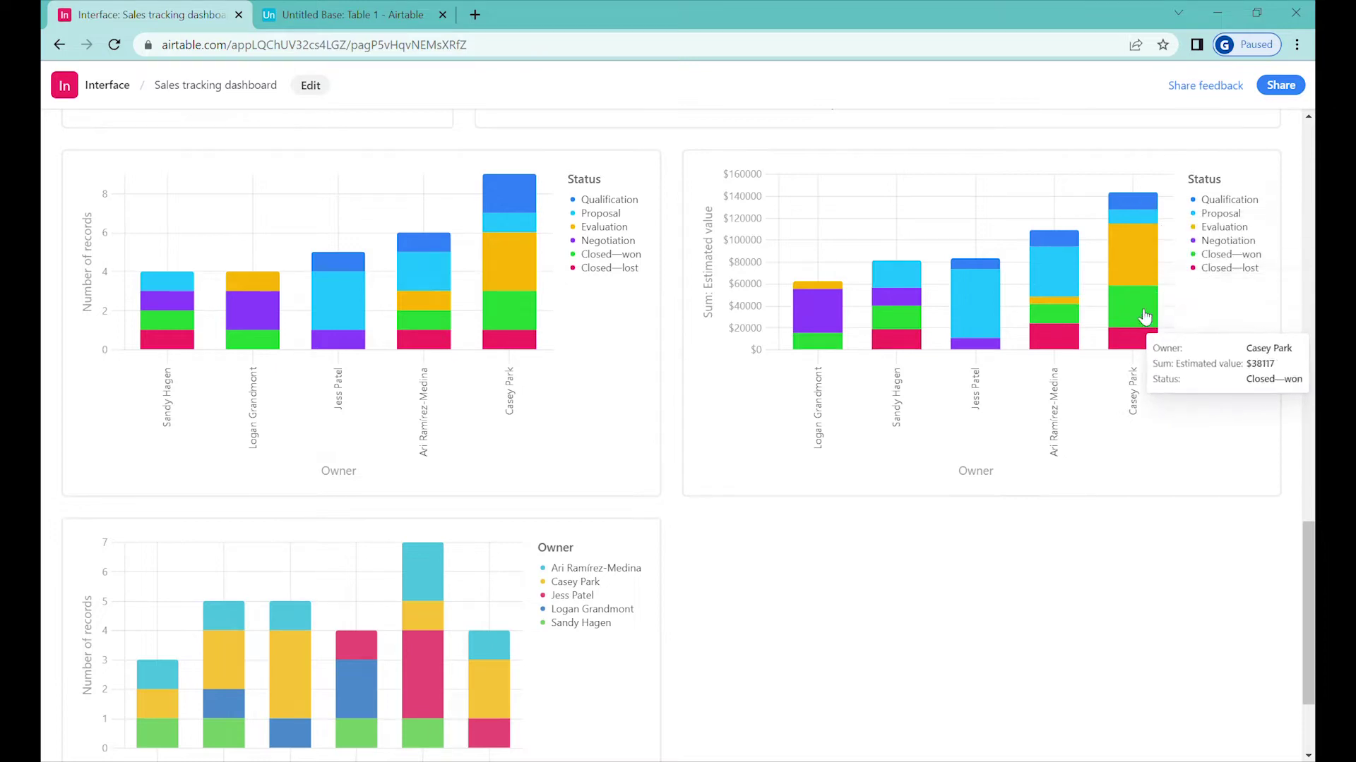
mouse_move(1123, 248)
scroll(1123, 249, down, 2)
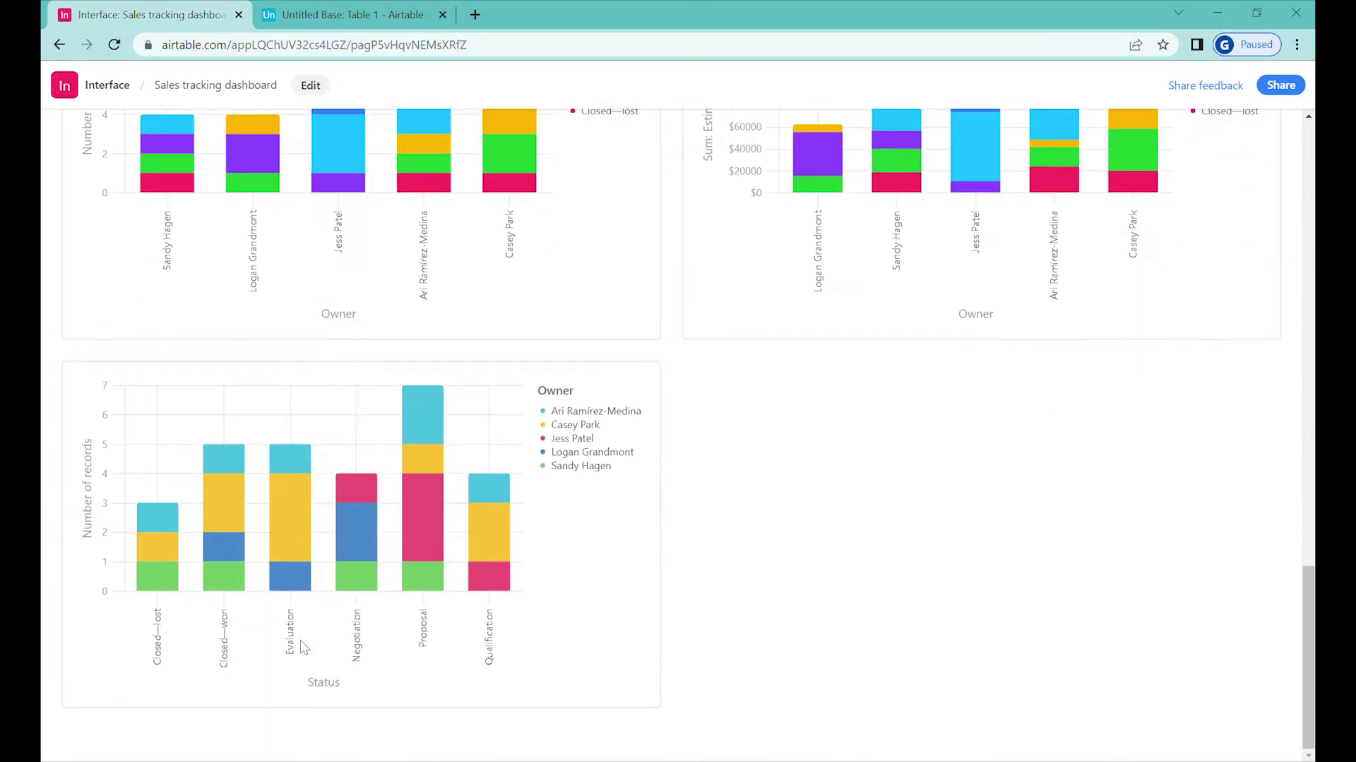
scroll(765, 551, up, 8)
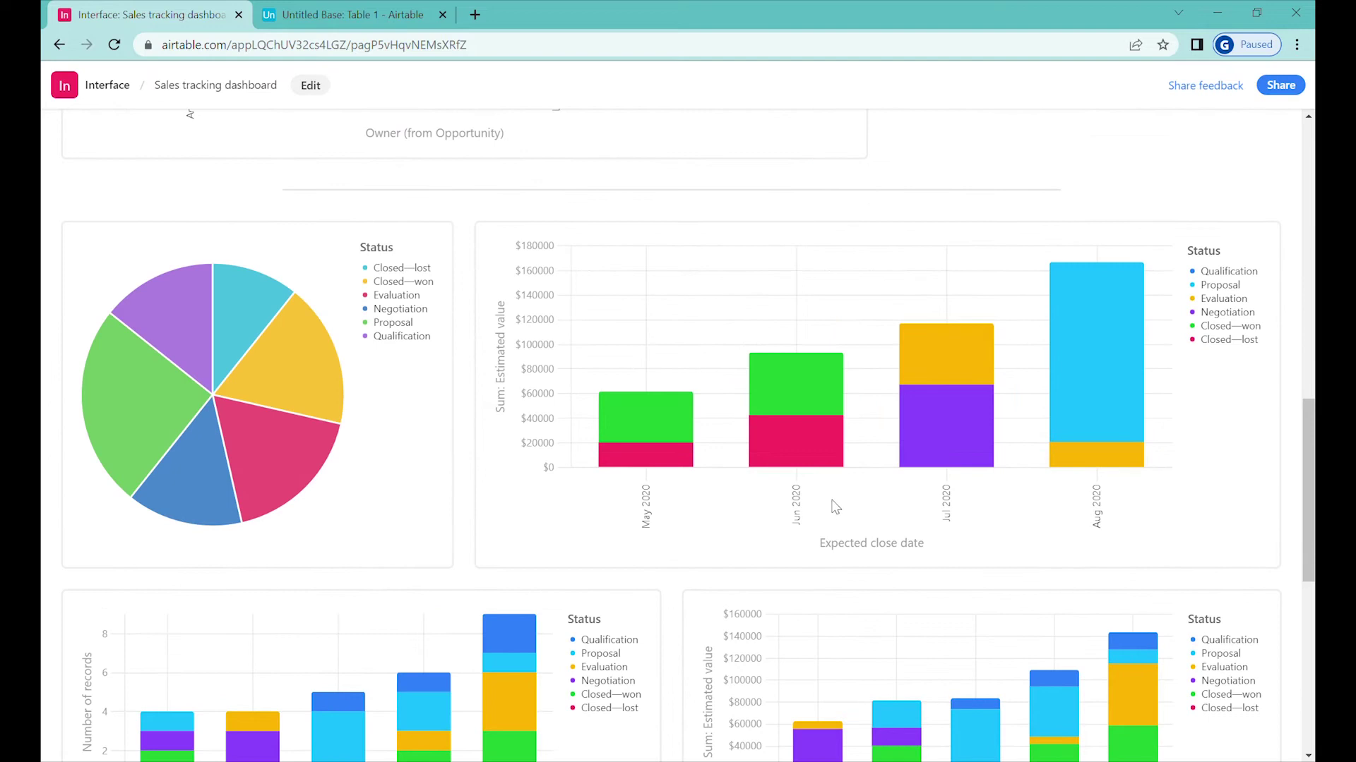
scroll(836, 507, up, 10)
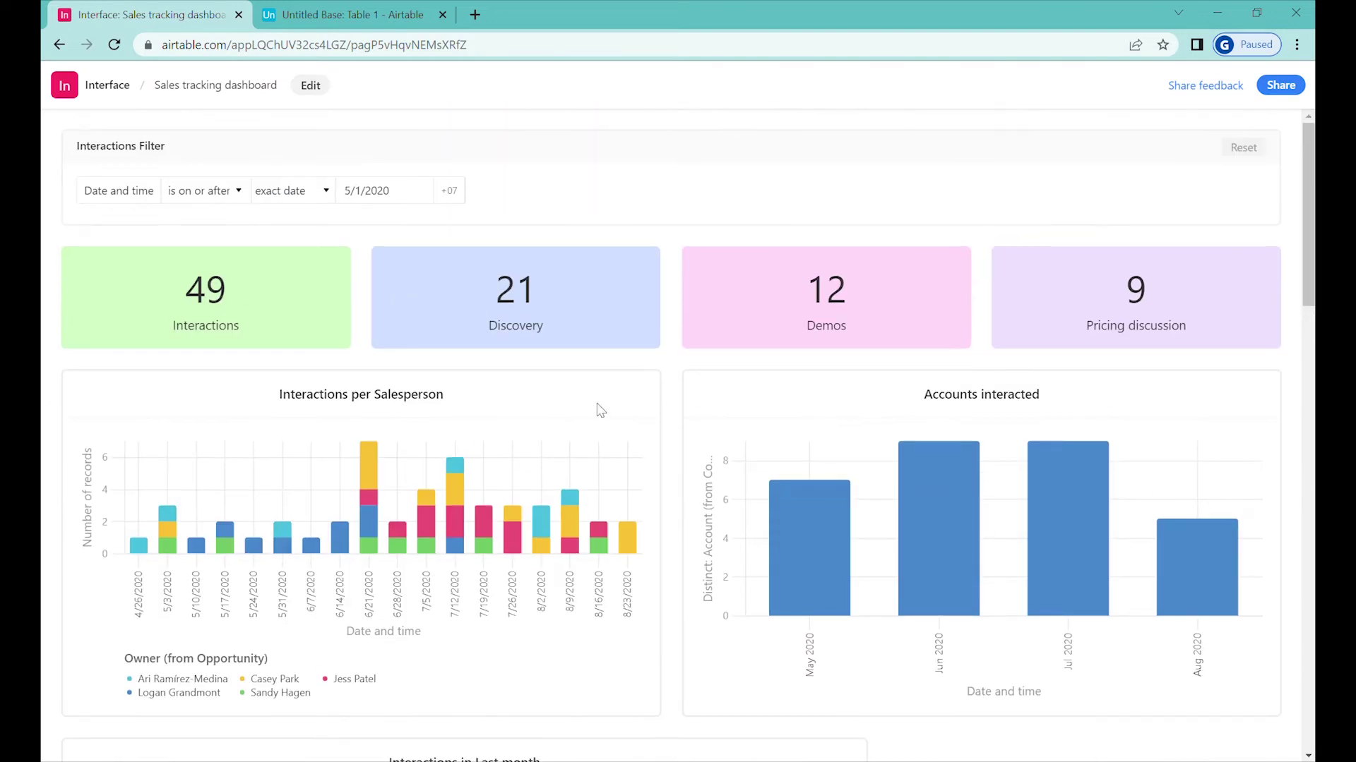
Step: In the Untitled Base, search templates for 'CRM' and start from Sales CRM
click(372, 17)
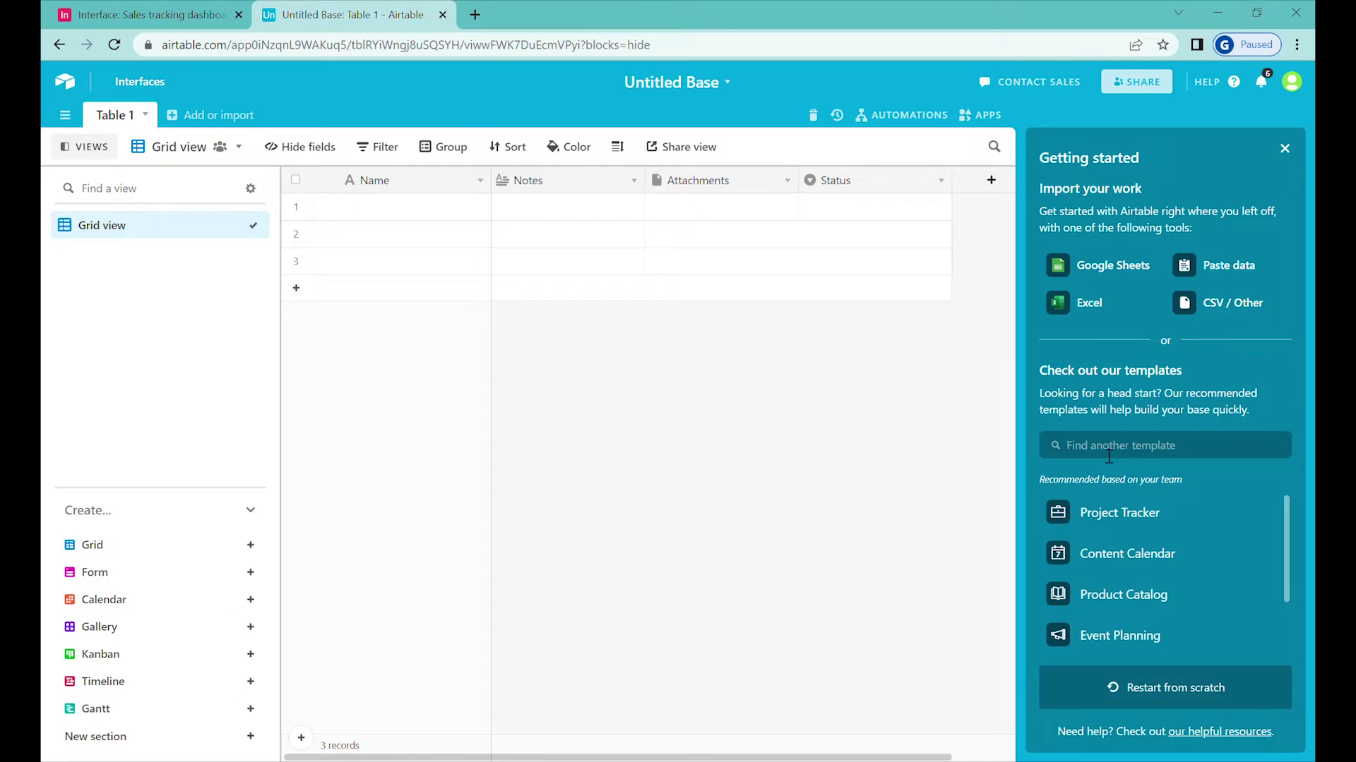
text(CRM)
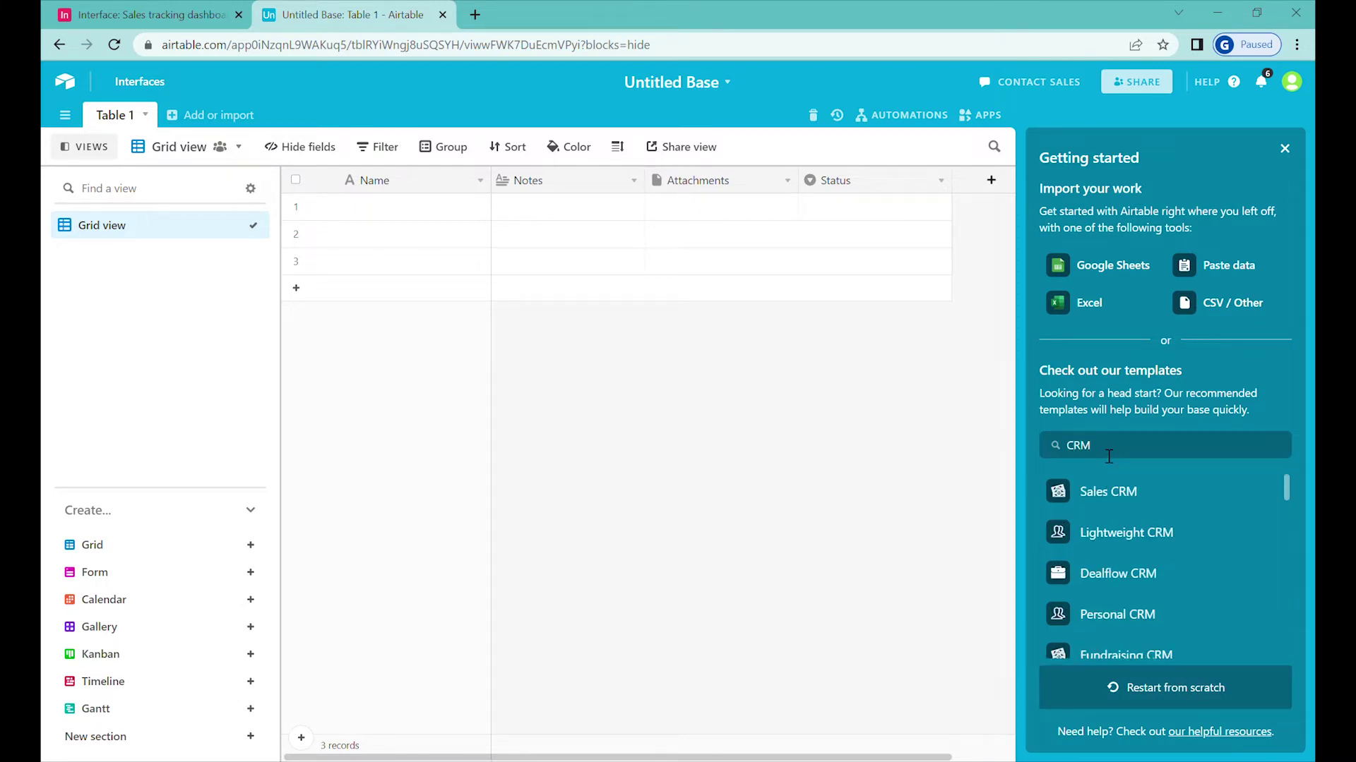
click(1117, 498)
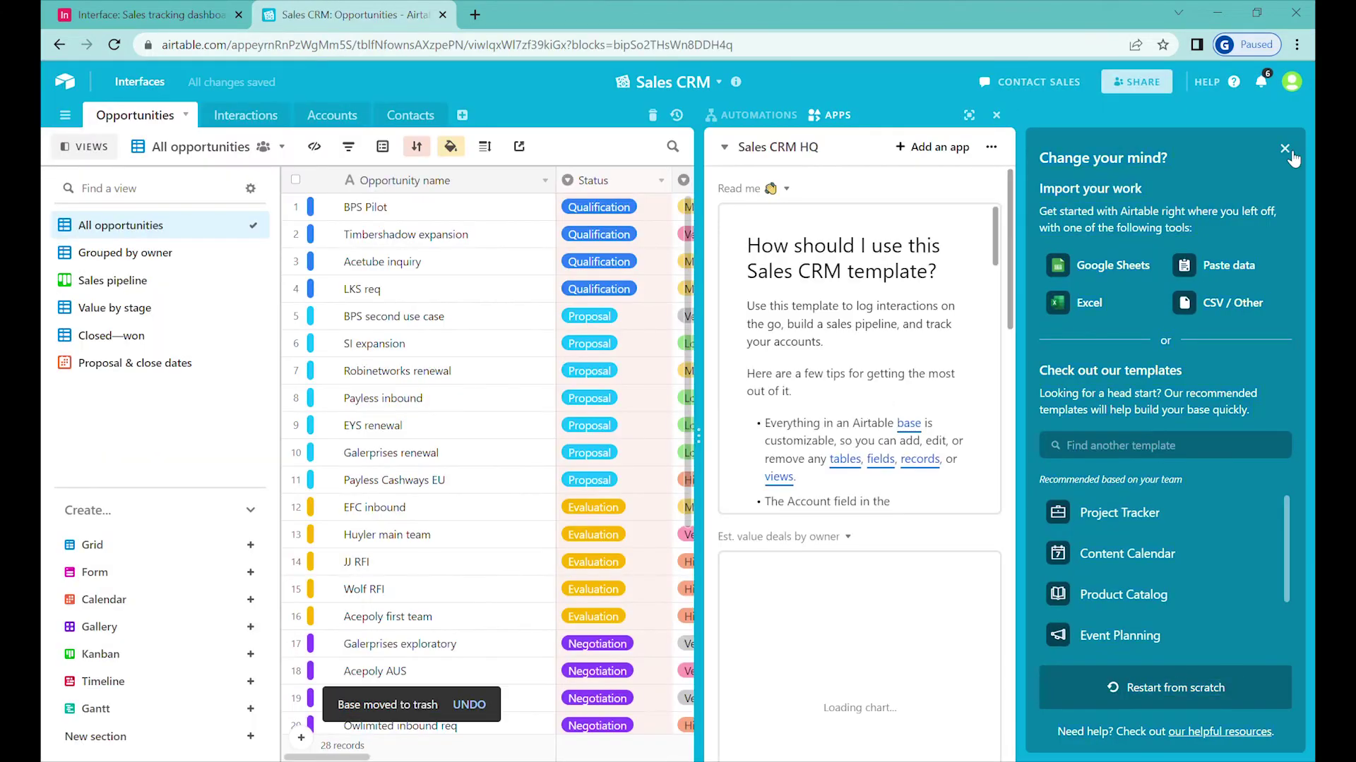
Step: Close the getting-started and Apps side panels, then bring up the Interfaces page
click(1289, 150)
scroll(1165, 423, down, 10)
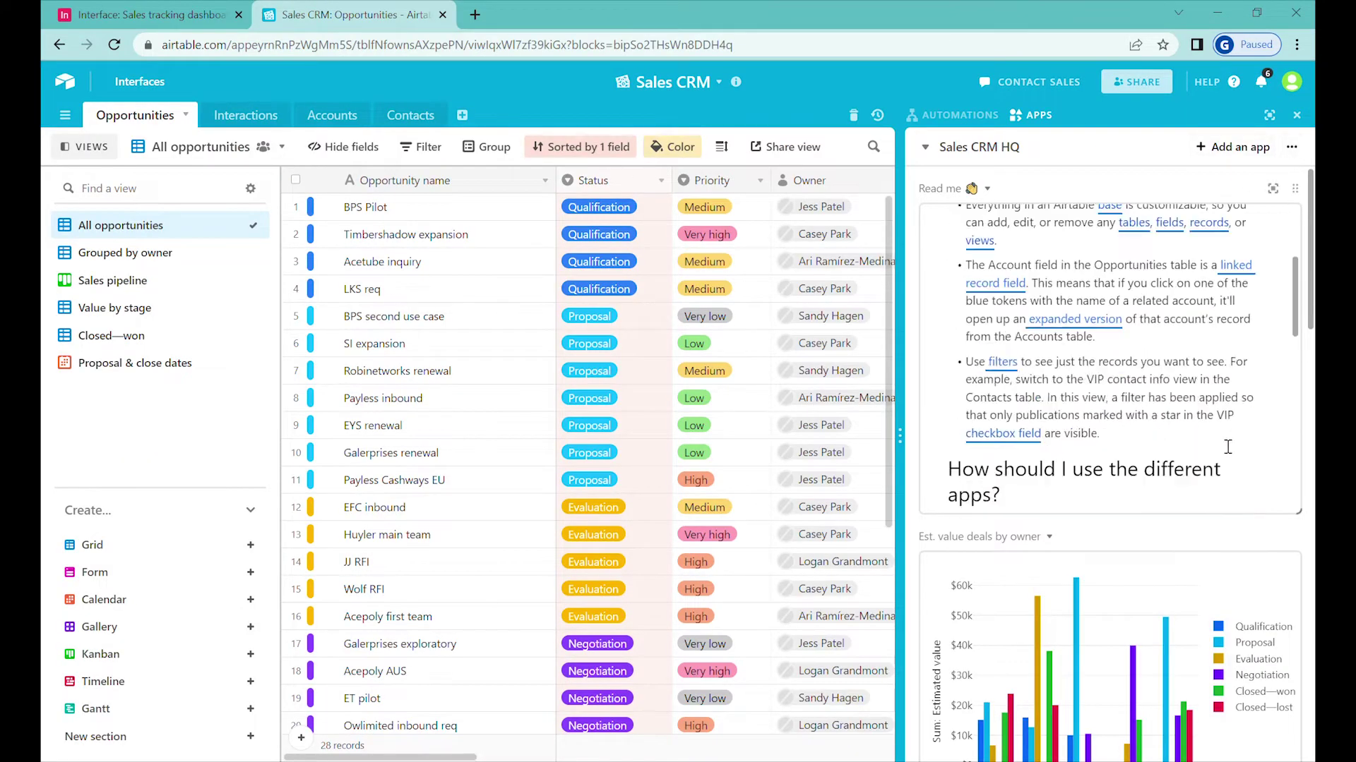
scroll(1151, 600, down, 4)
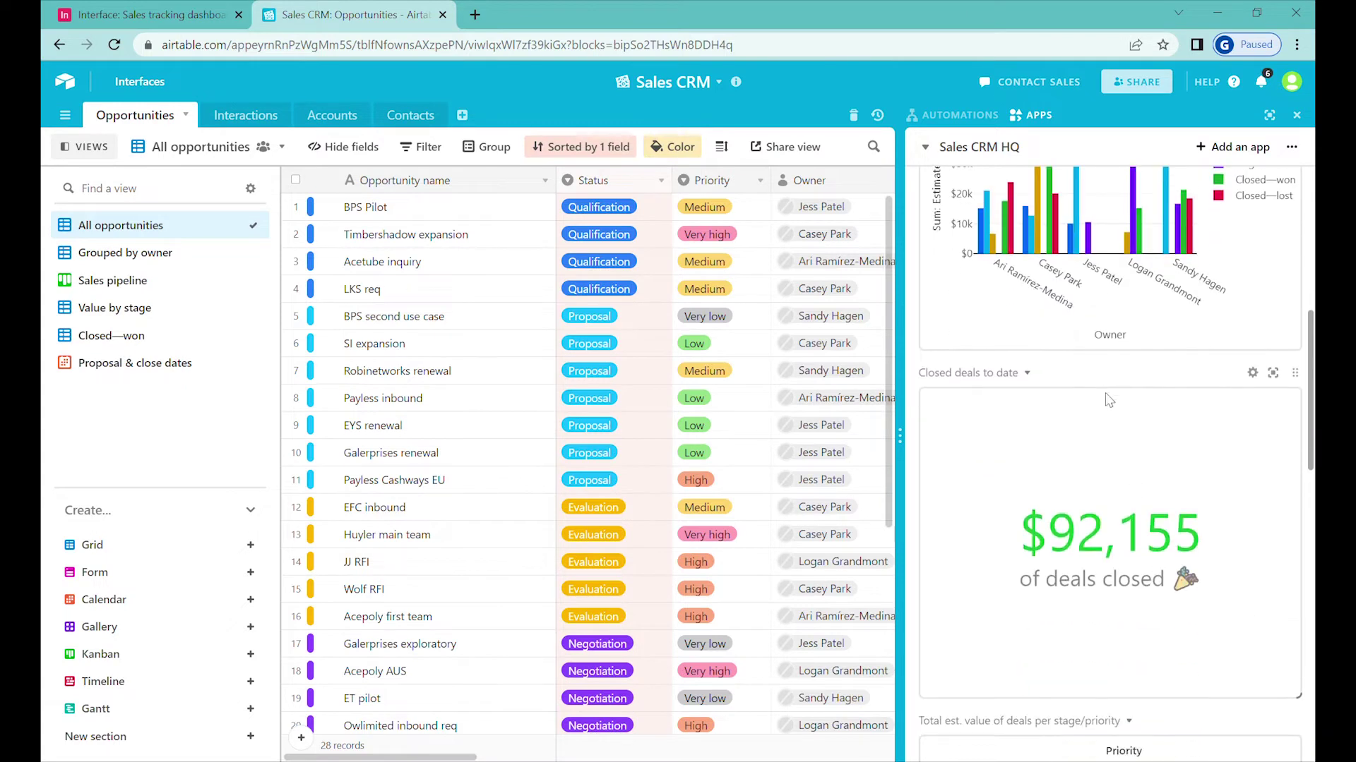
scroll(1108, 400, down, 4)
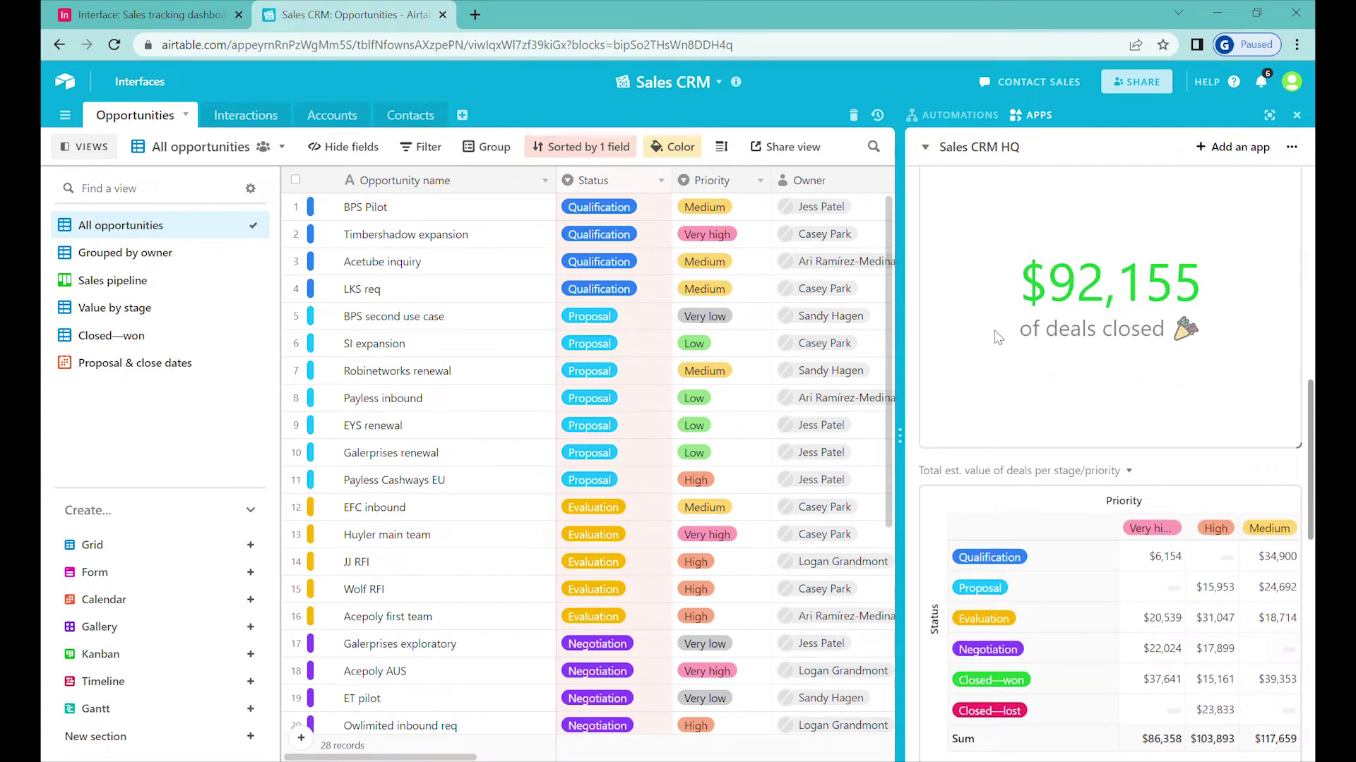
scroll(1154, 627, up, 8)
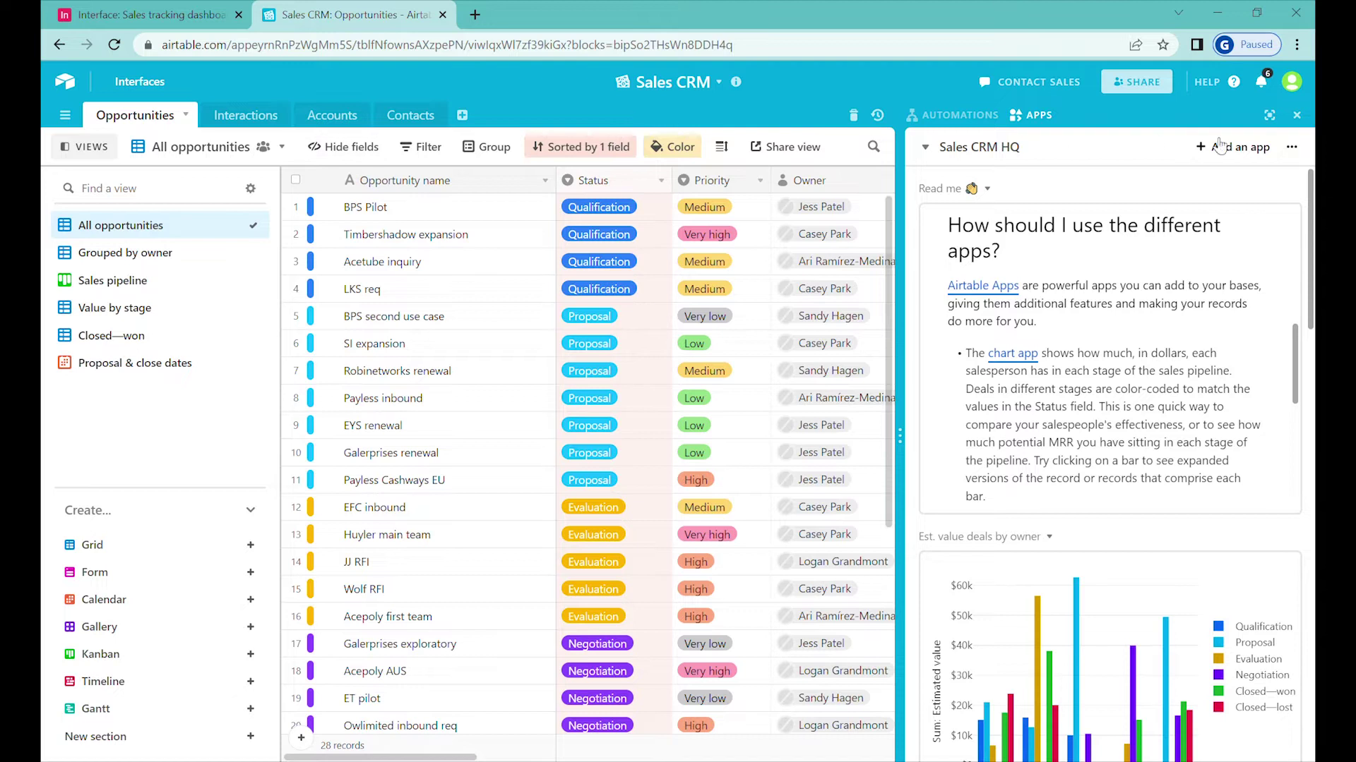
click(1298, 116)
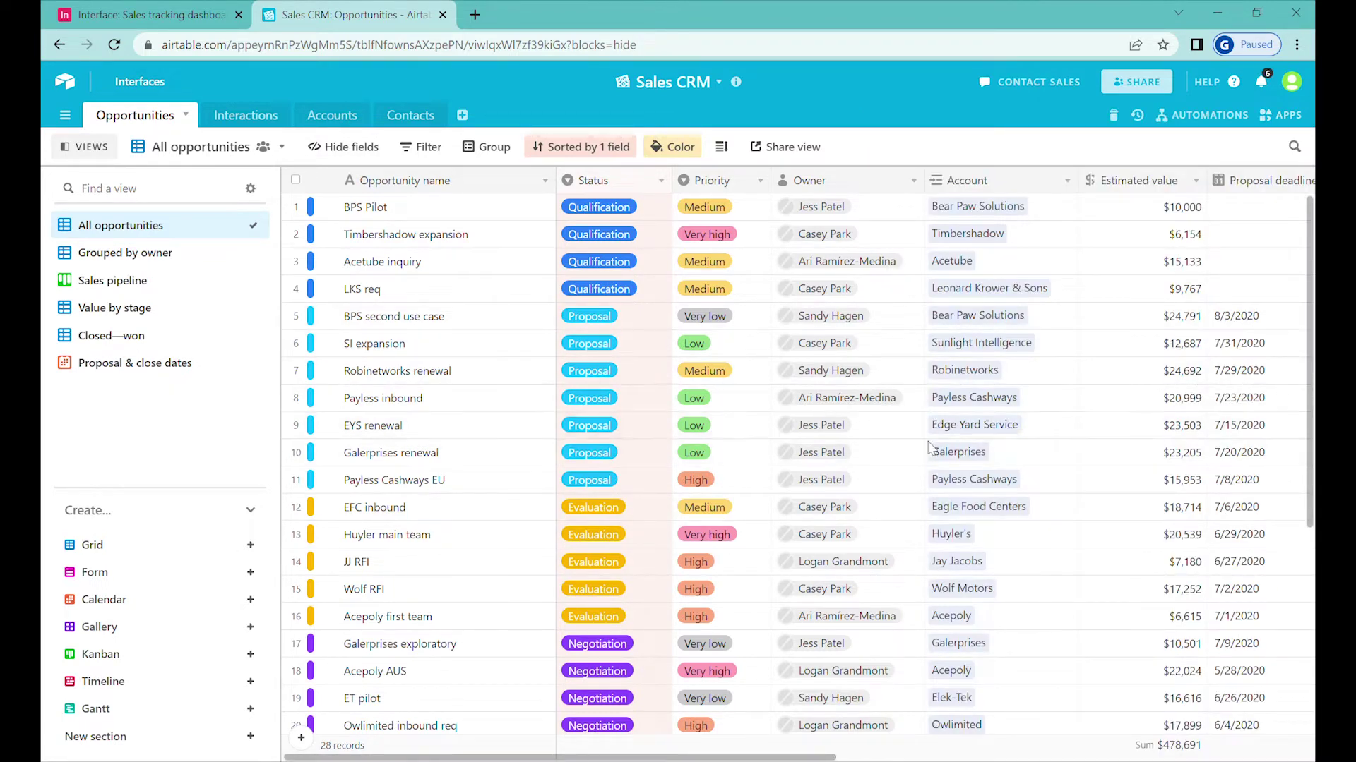
click(162, 83)
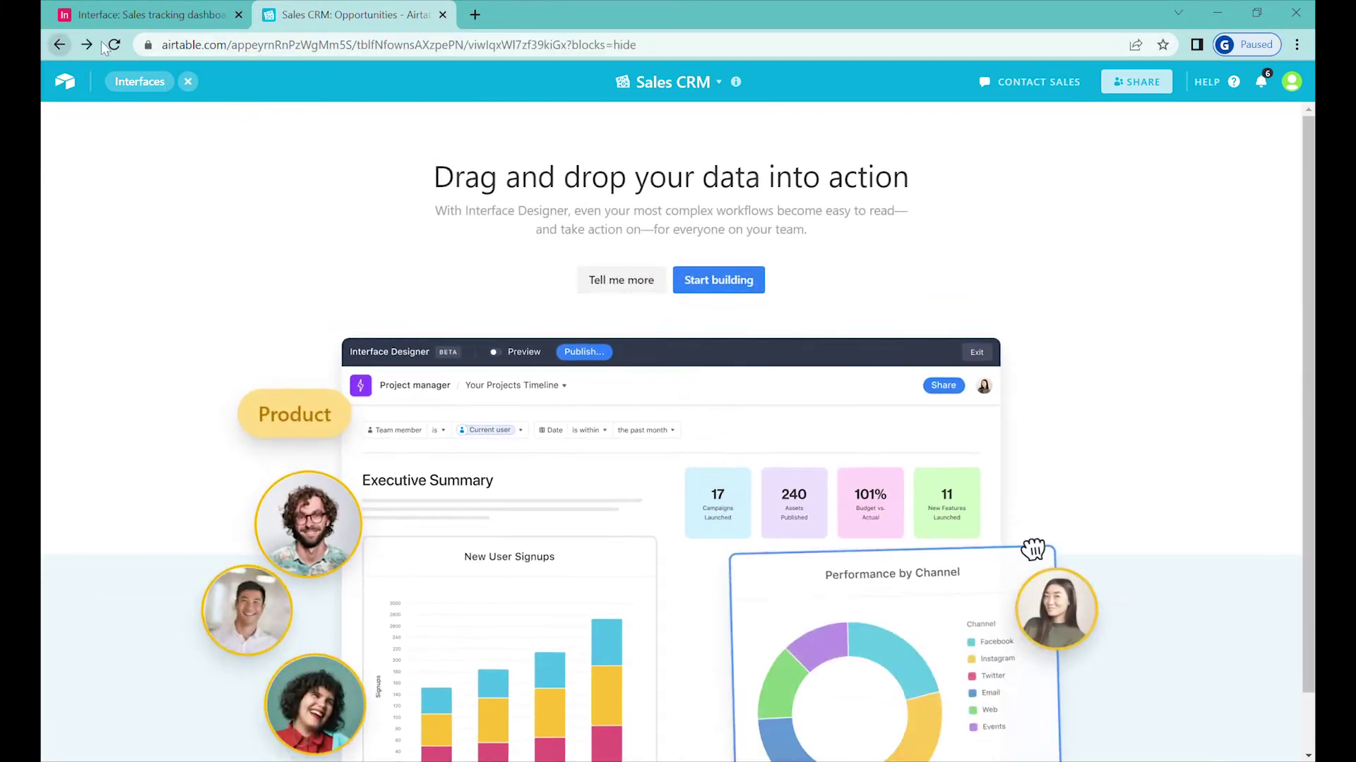
Step: Open the Sales CRM base's address in a second browser tab
click(188, 82)
click(367, 45)
key(ctrl+c)
key(ctrl+t)
key(ctrl+v)
key(Return)
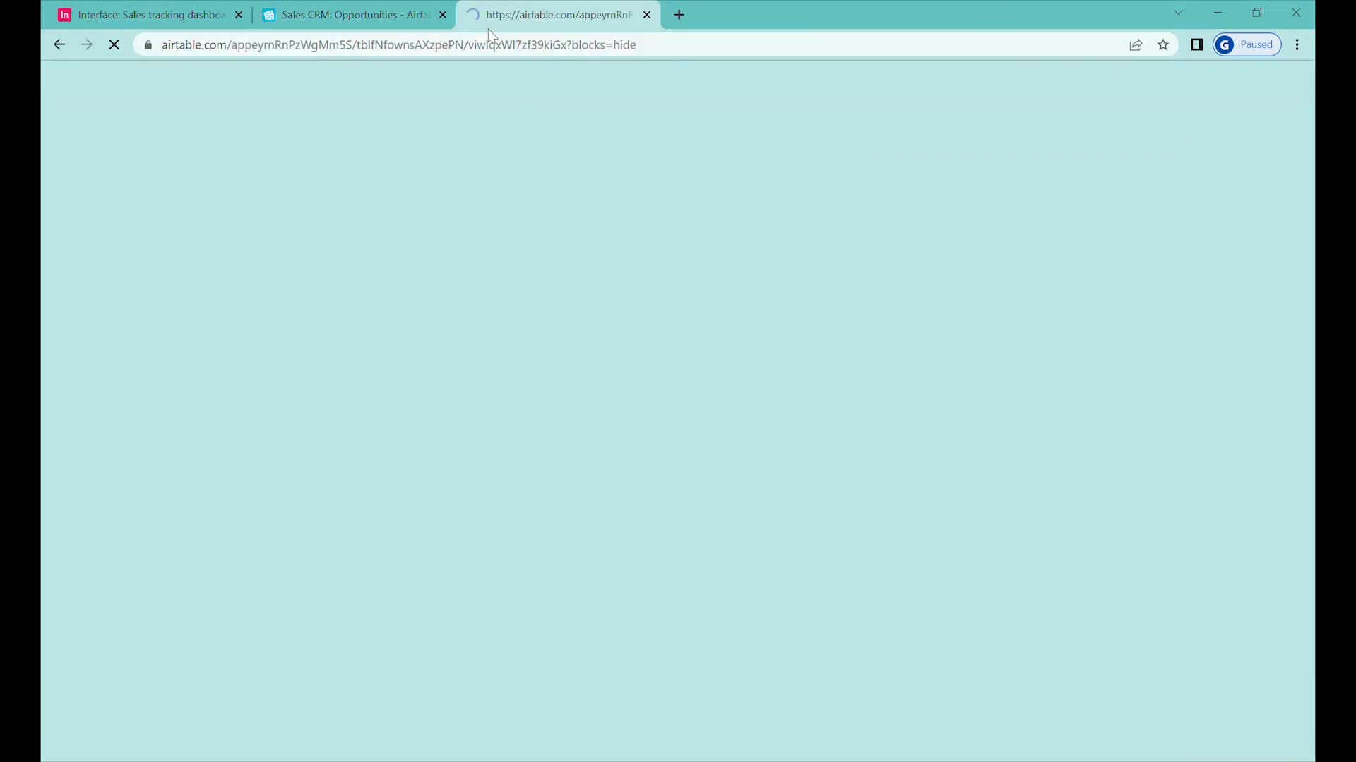
click(395, 15)
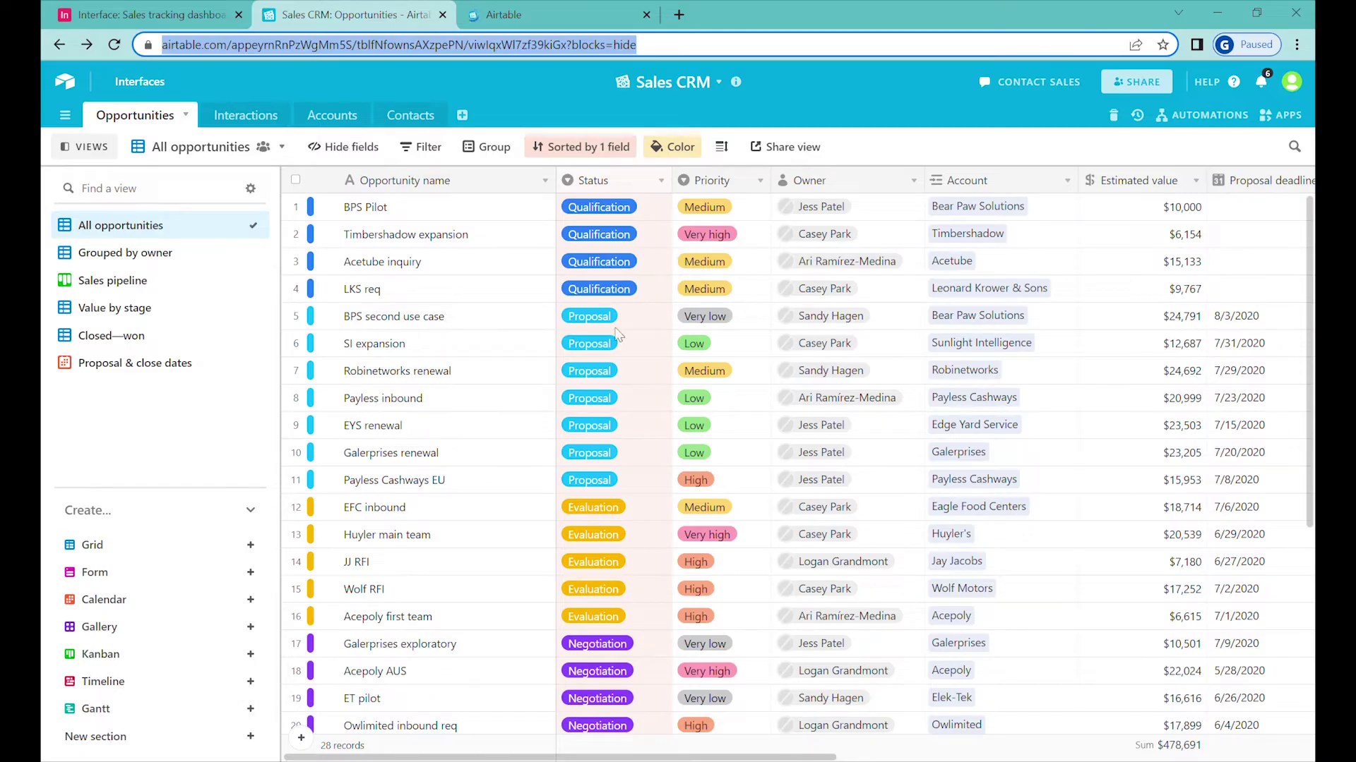
Step: Start building a new interface with the Dashboard layout
click(156, 83)
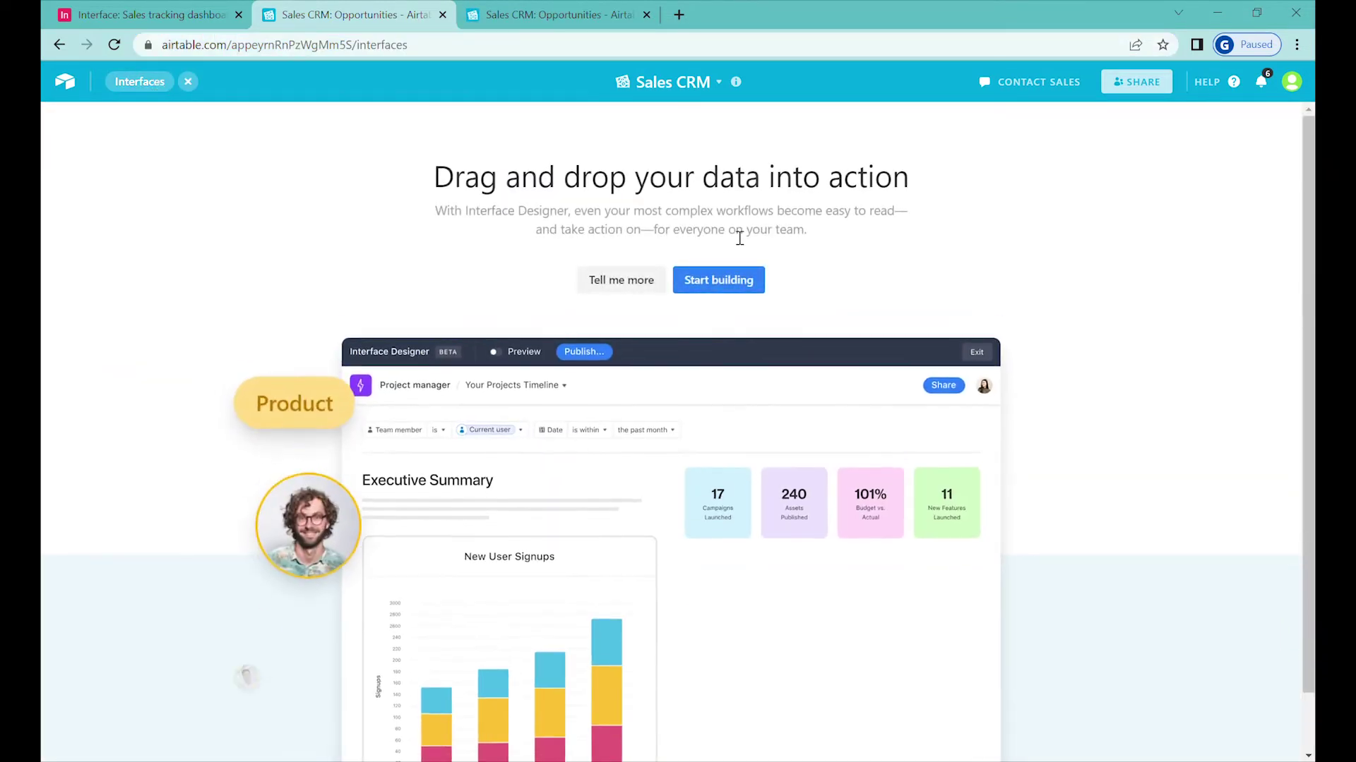
click(736, 283)
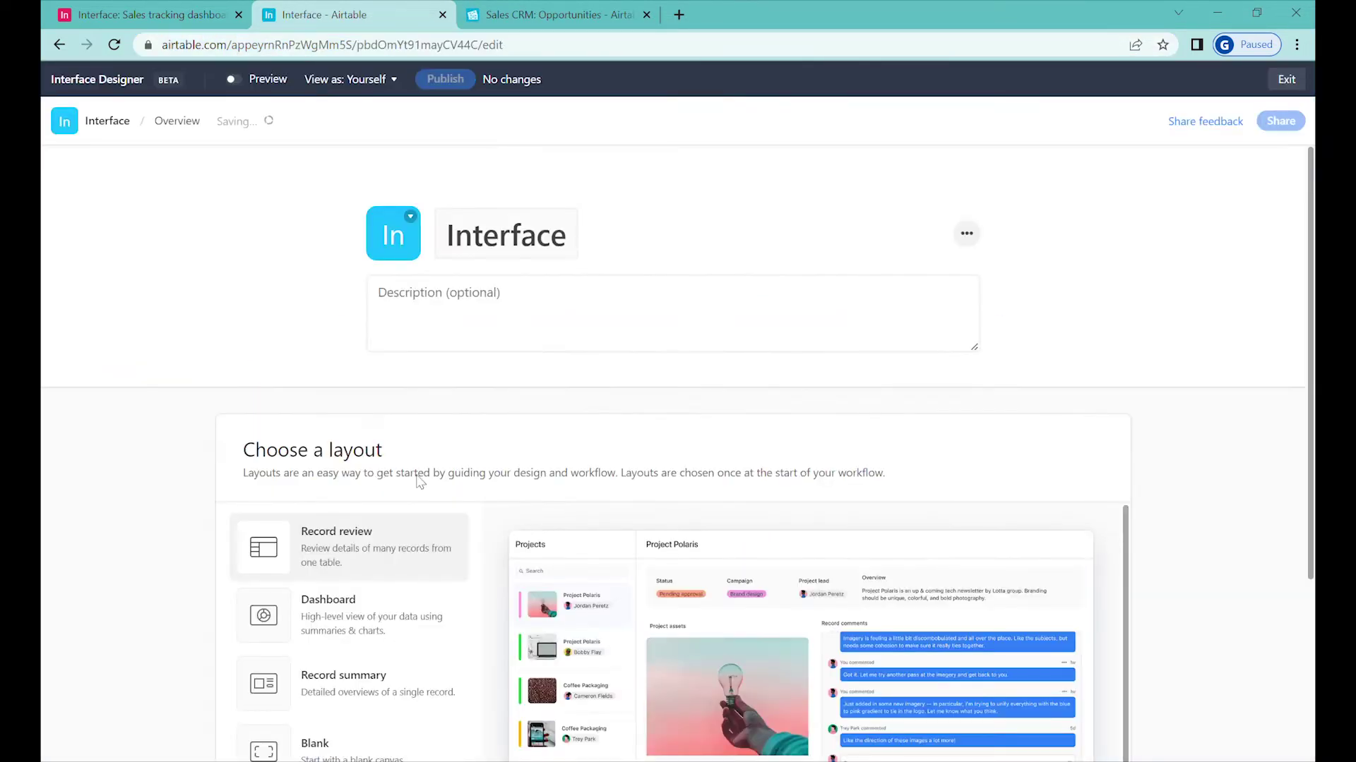
scroll(494, 392, down, 1)
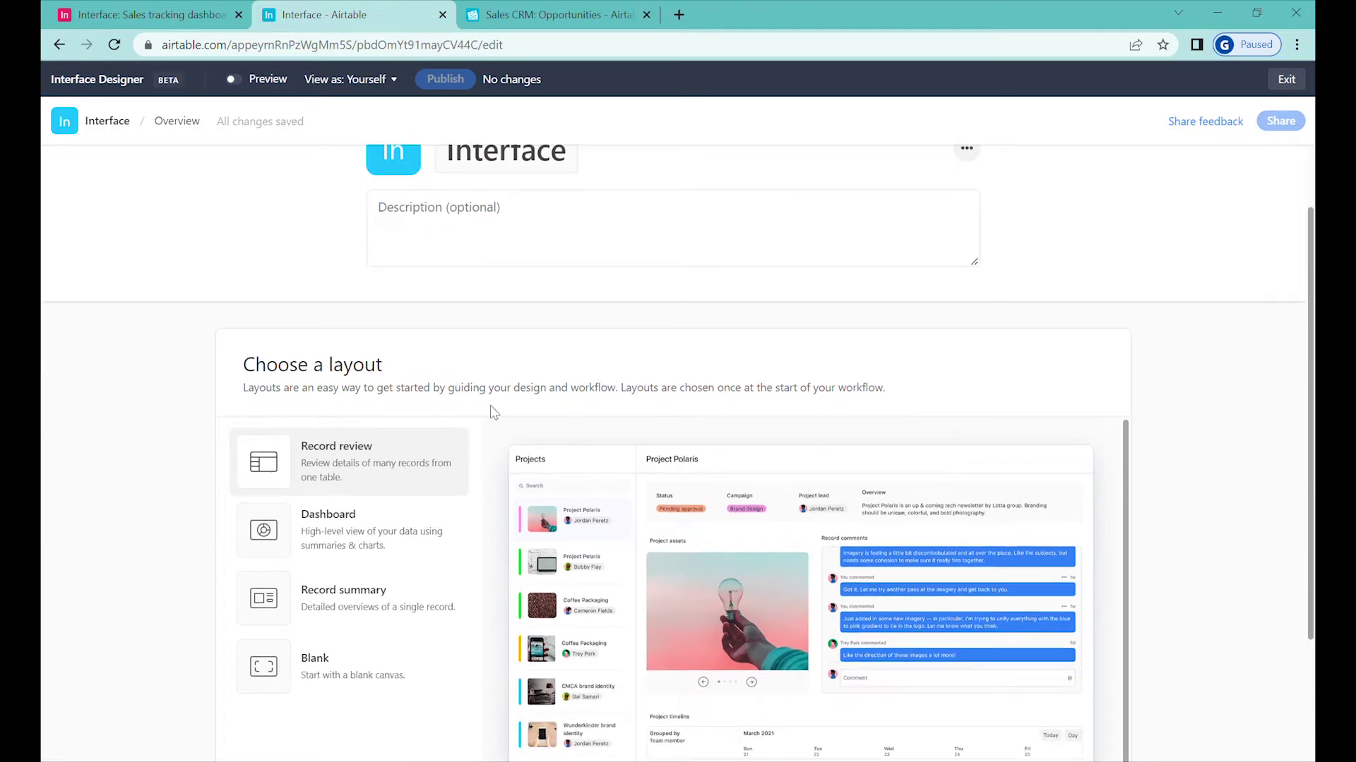
click(353, 533)
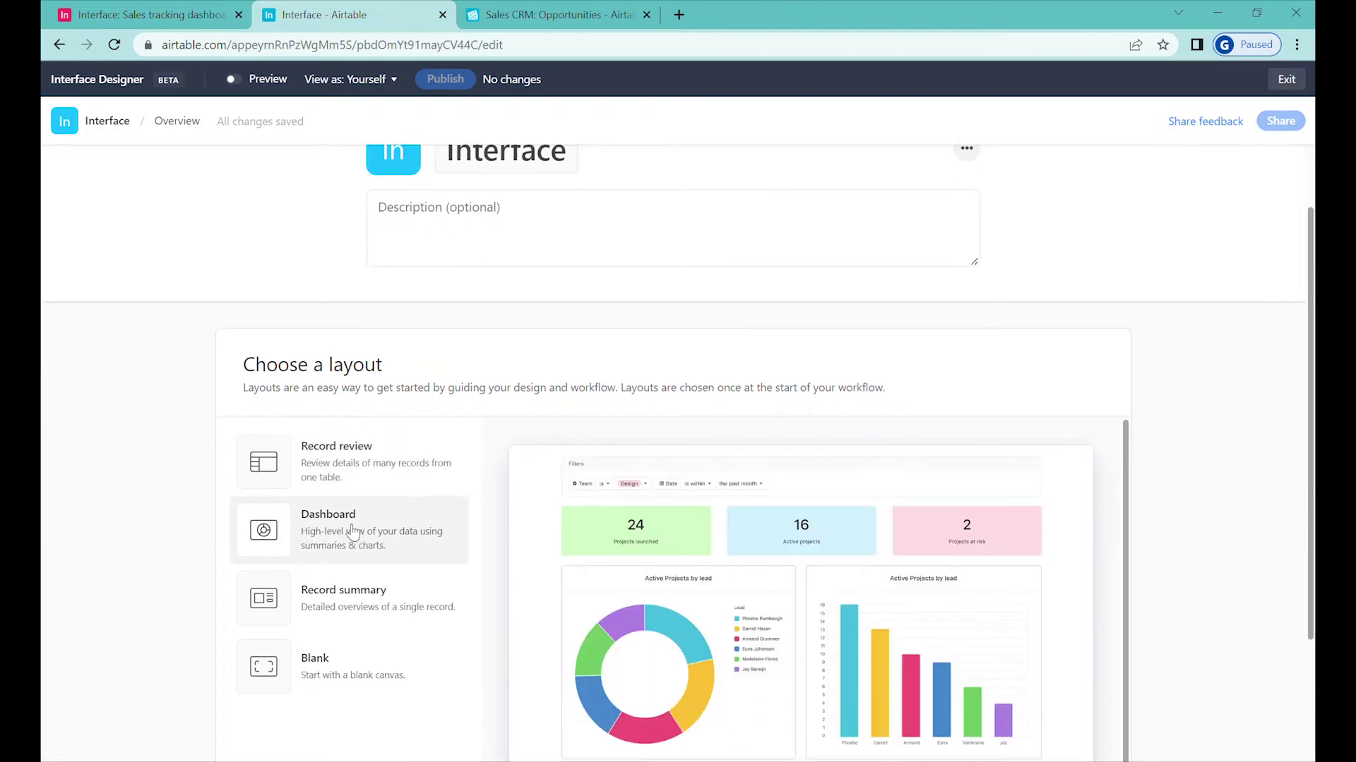
scroll(1210, 442, down, 2)
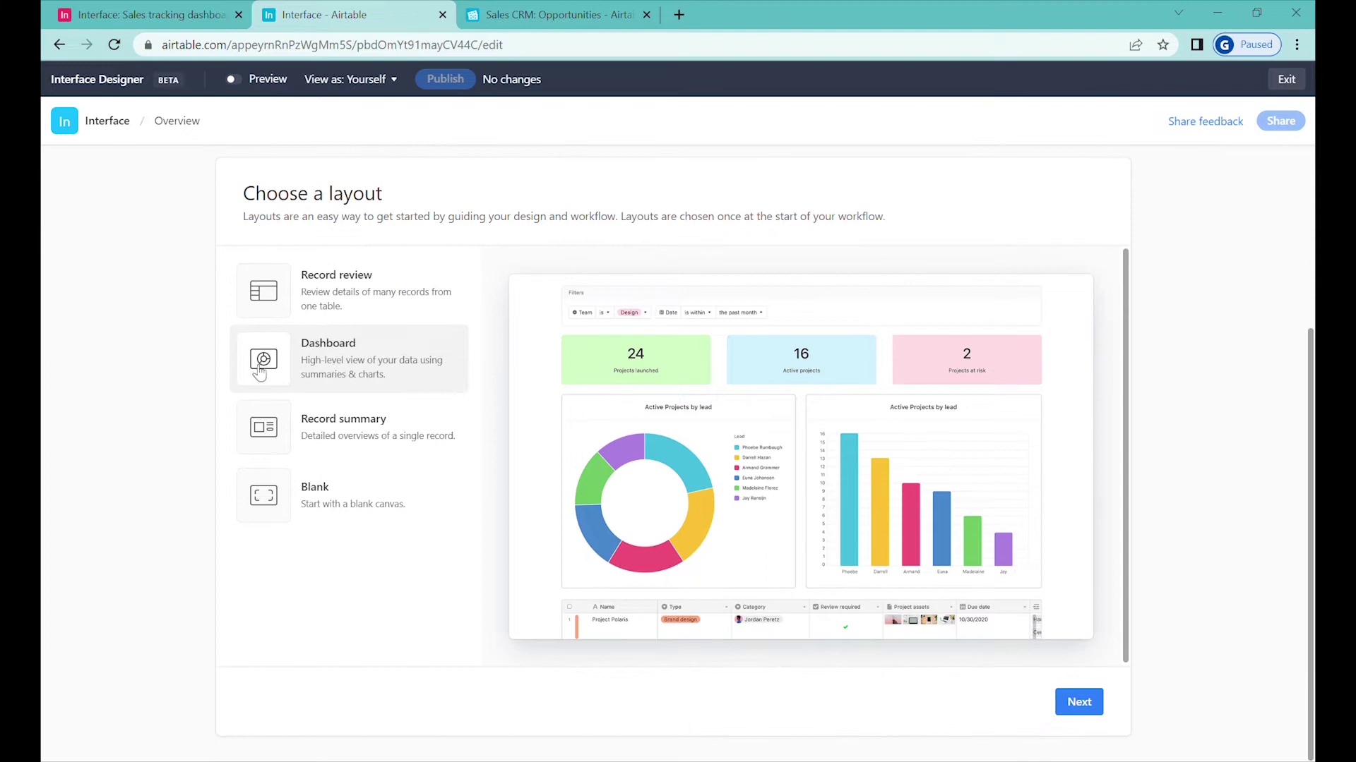
click(1078, 703)
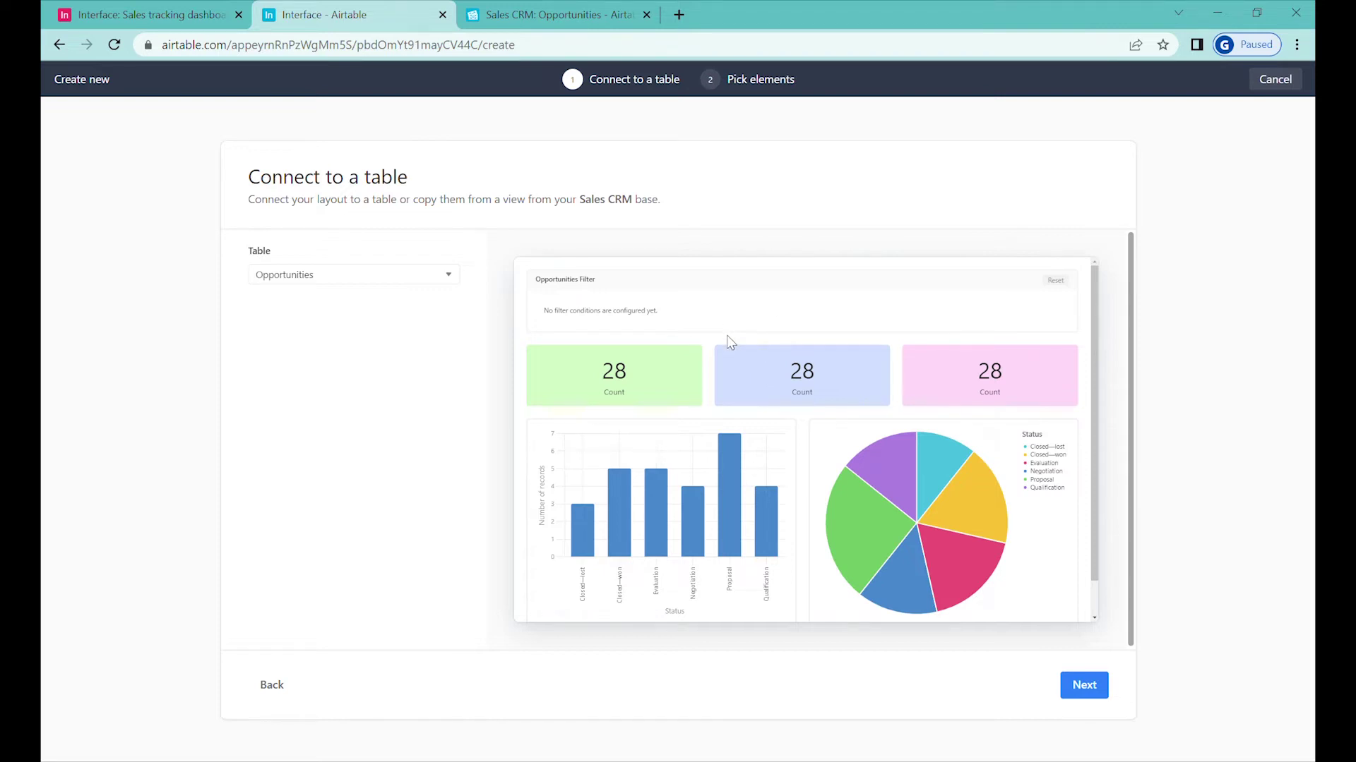
Step: Connect it to the Interactions table and name the page 'Sales progress dasboard'
click(356, 278)
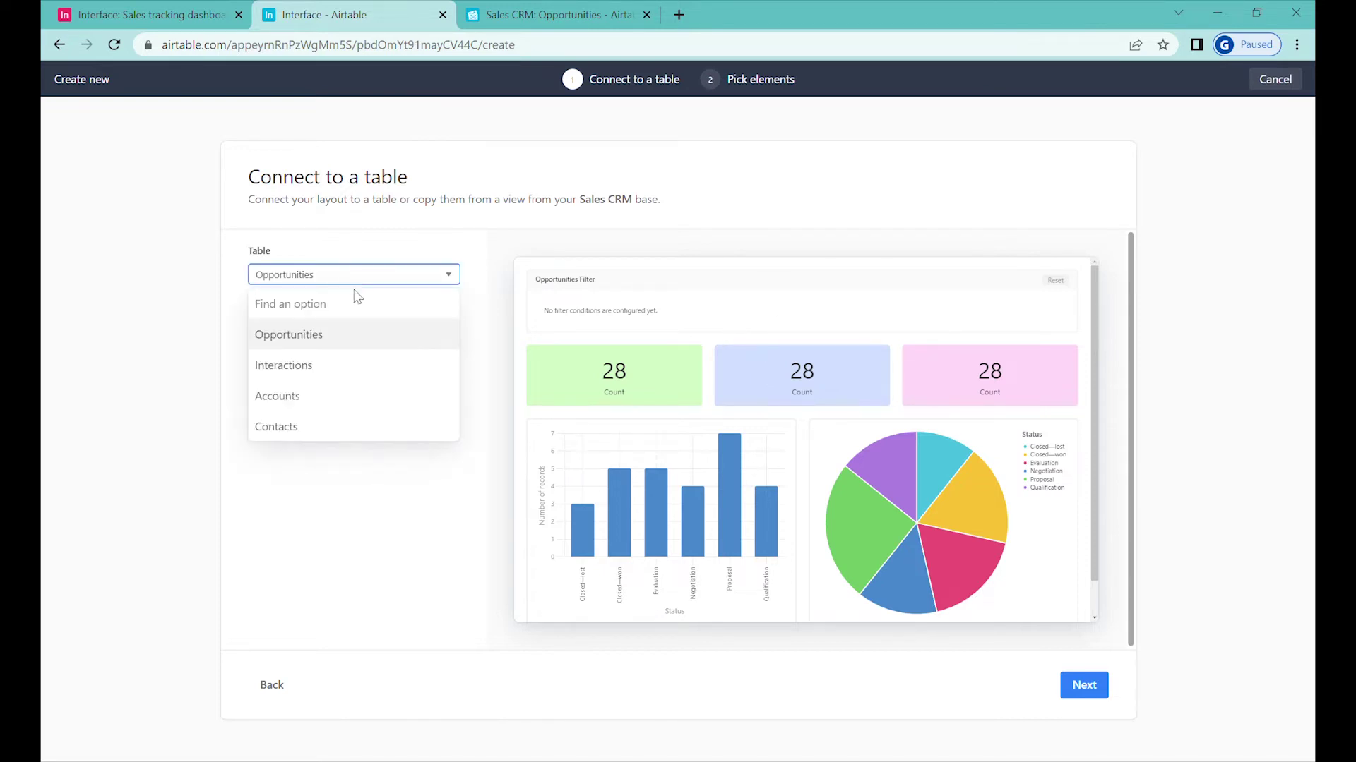
click(313, 369)
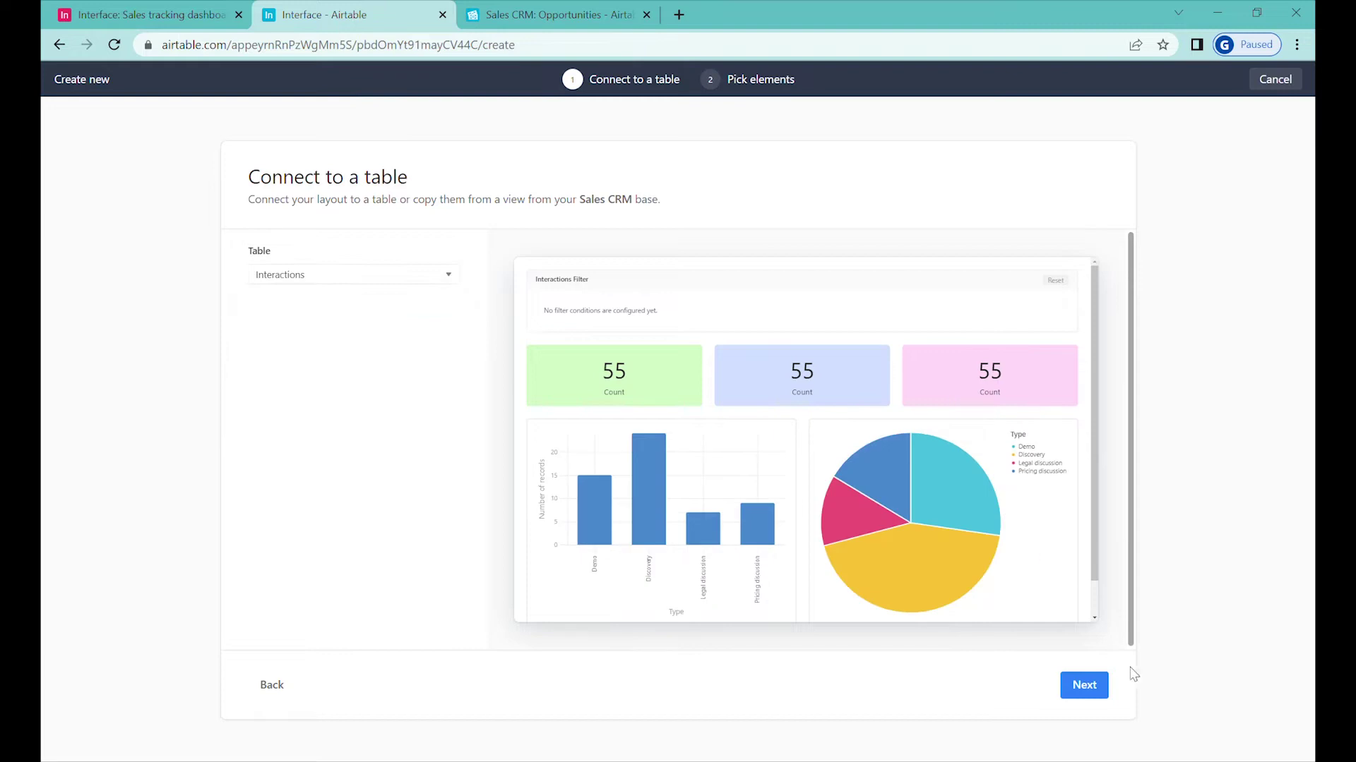
click(1085, 686)
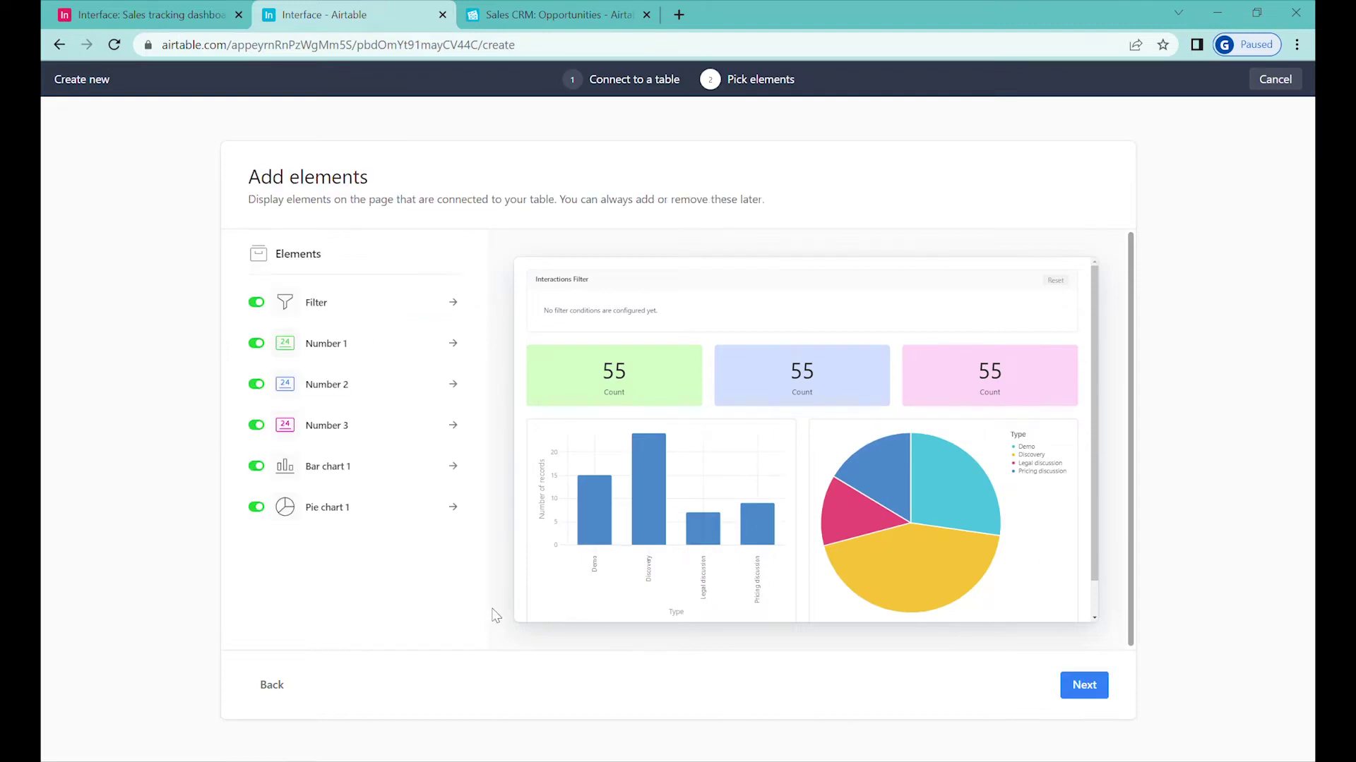
click(1084, 685)
text(Sales progress dasboard)
click(1091, 694)
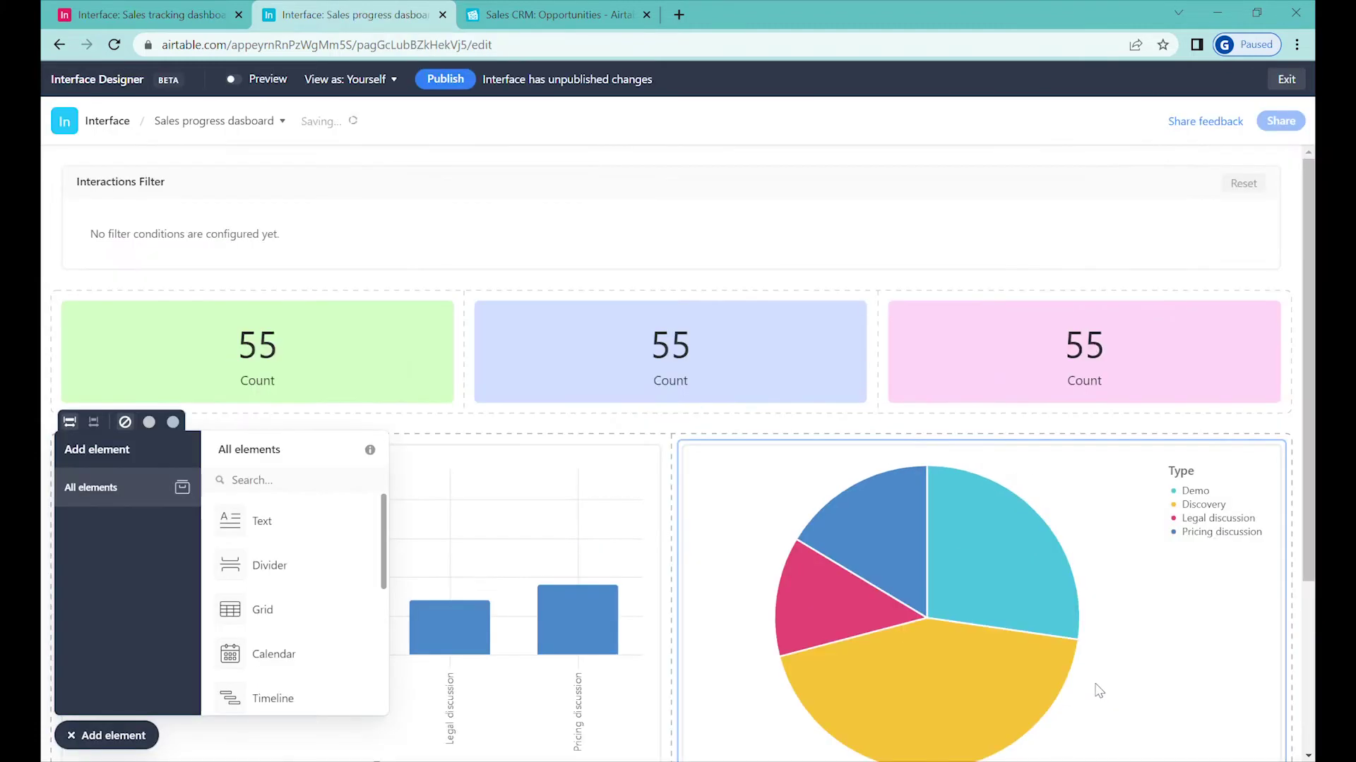
Step: Close the Add element list and select the green count tile
scroll(799, 411, down, 5)
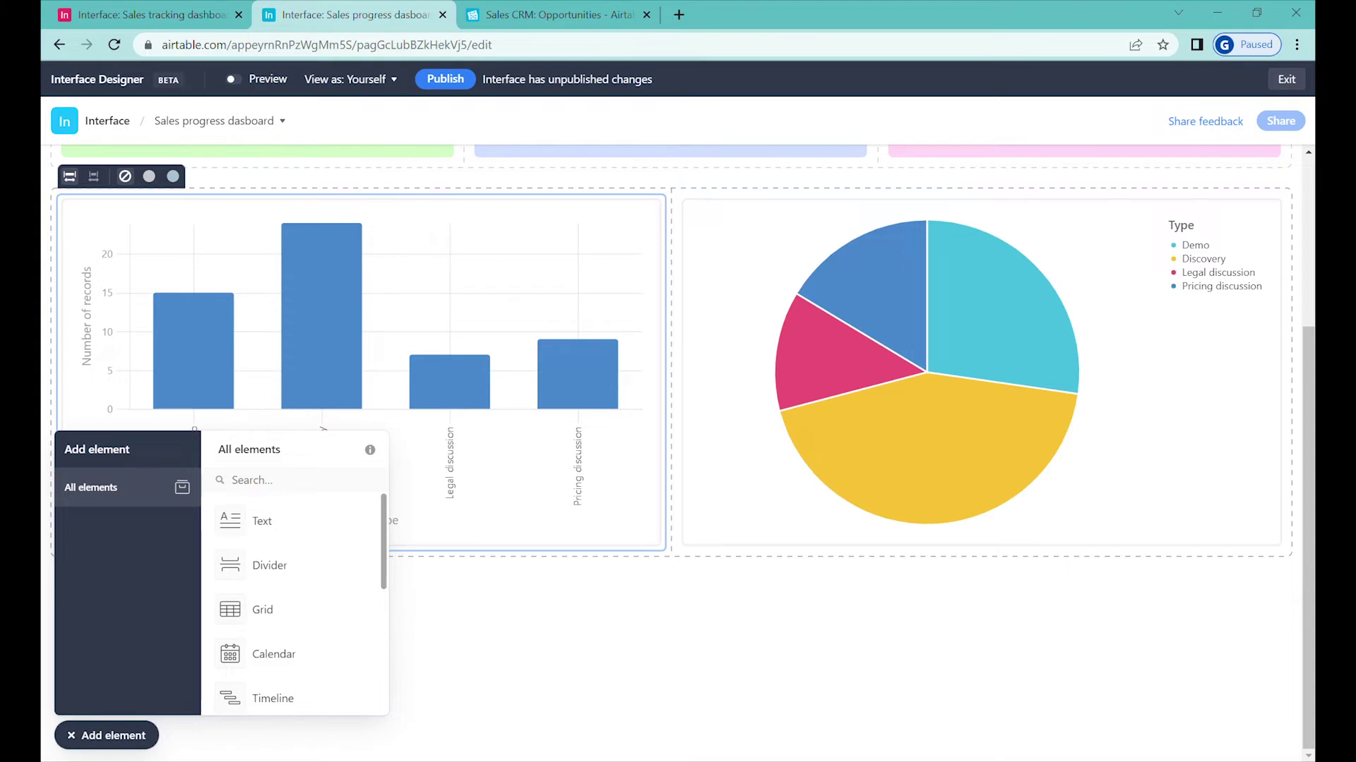
click(91, 734)
scroll(775, 554, up, 3)
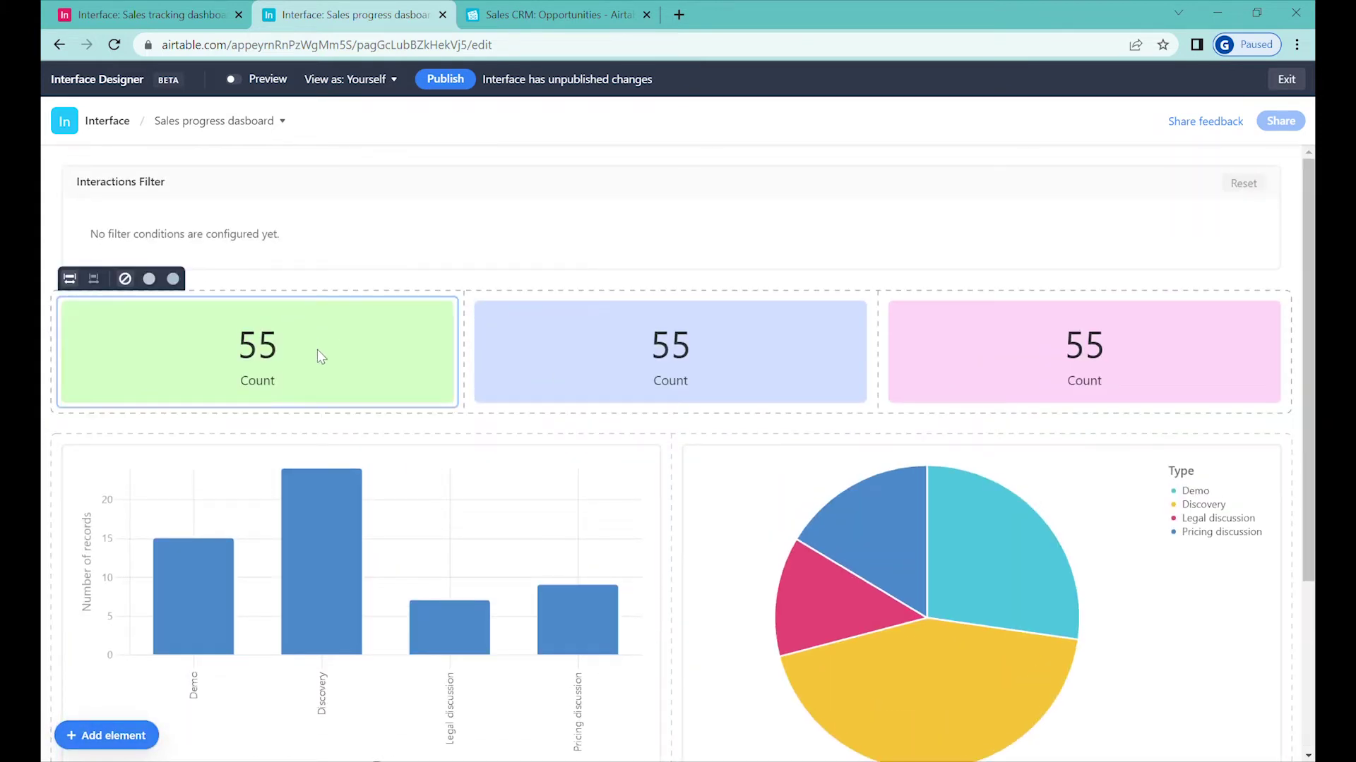
scroll(361, 391, down, 3)
scroll(367, 353, up, 1)
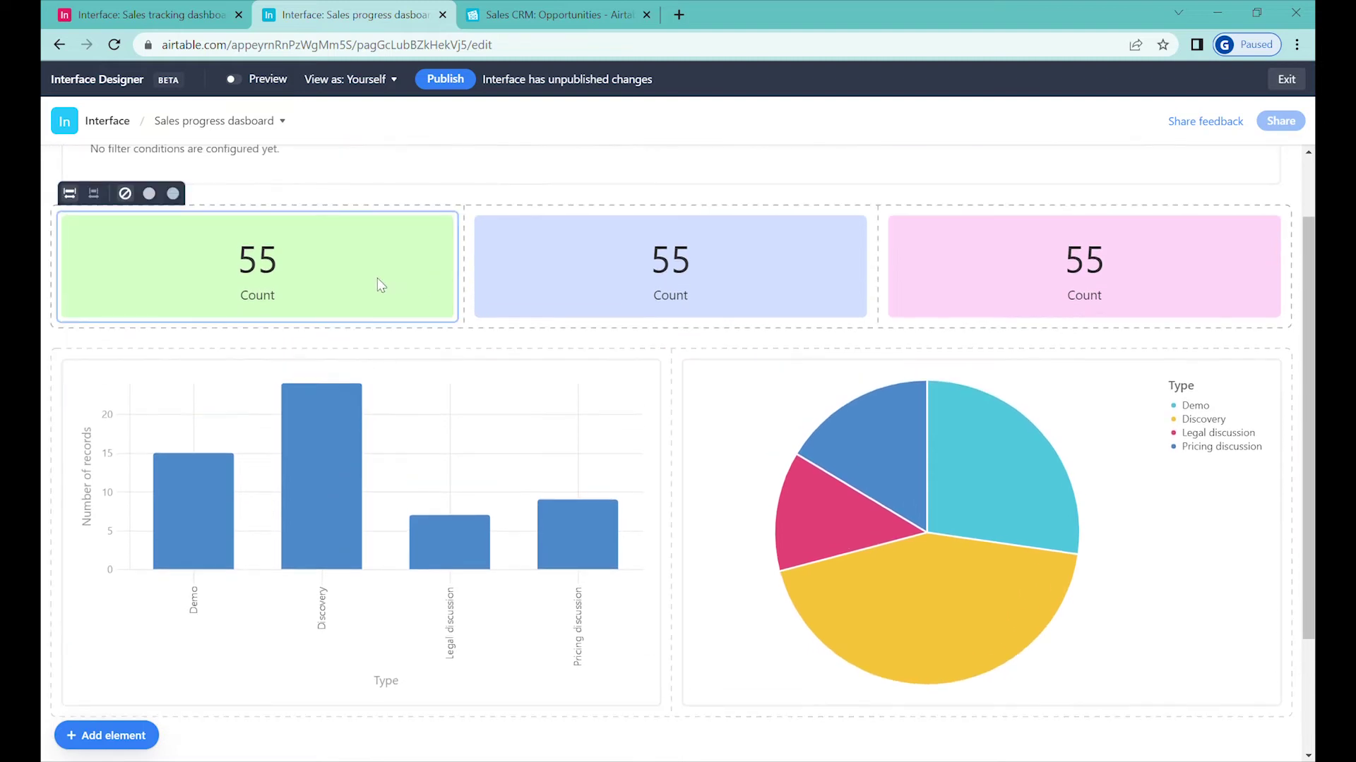
click(315, 276)
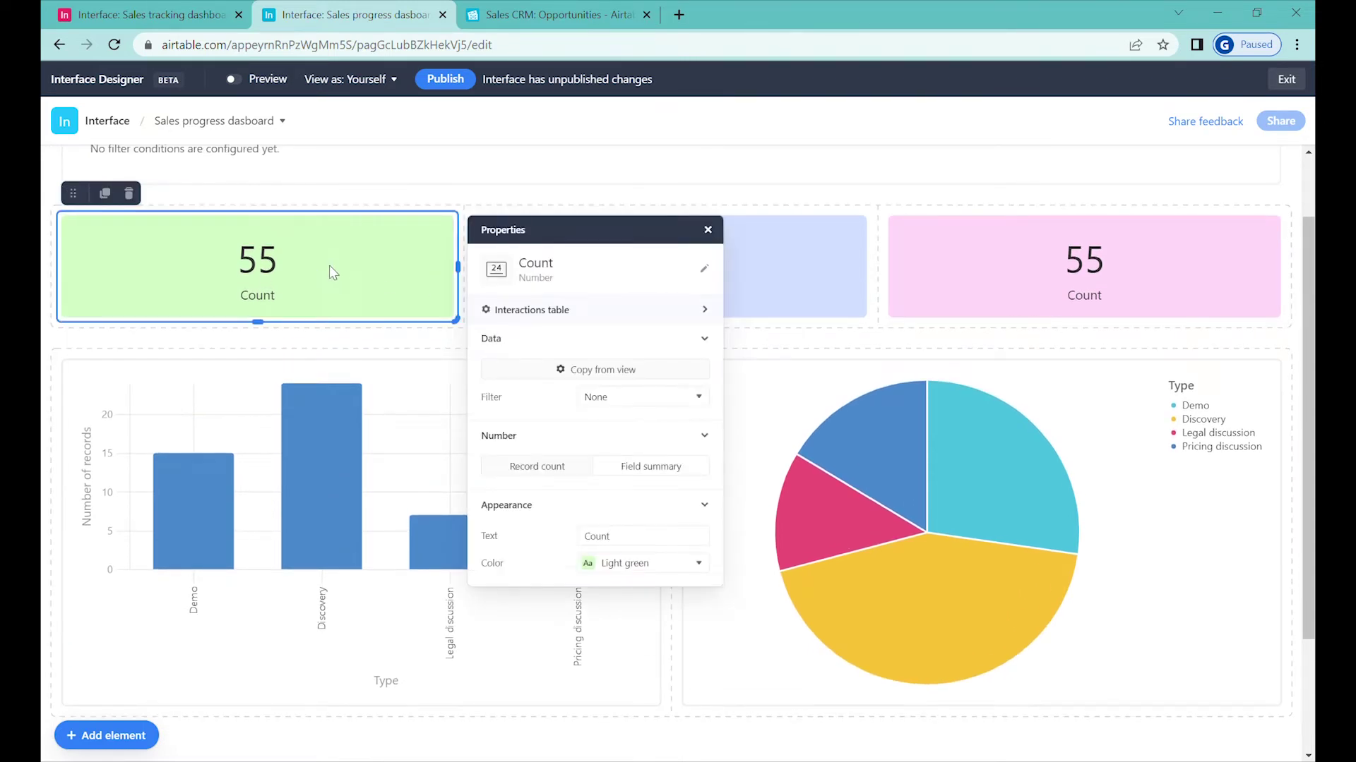
Step: Glance at the Sales tracking dashboard, then select the Interactions Filter element
click(182, 10)
click(332, 10)
scroll(336, 249, up, 2)
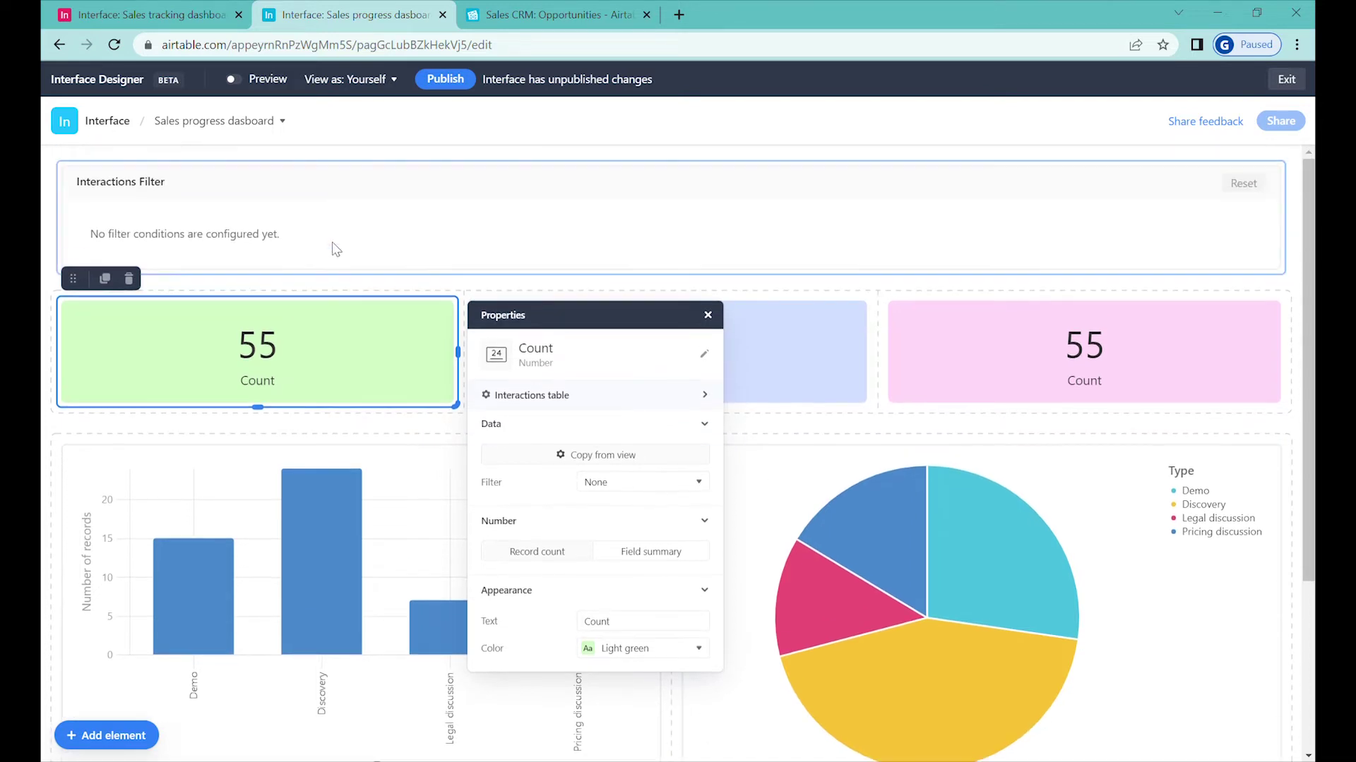
click(355, 243)
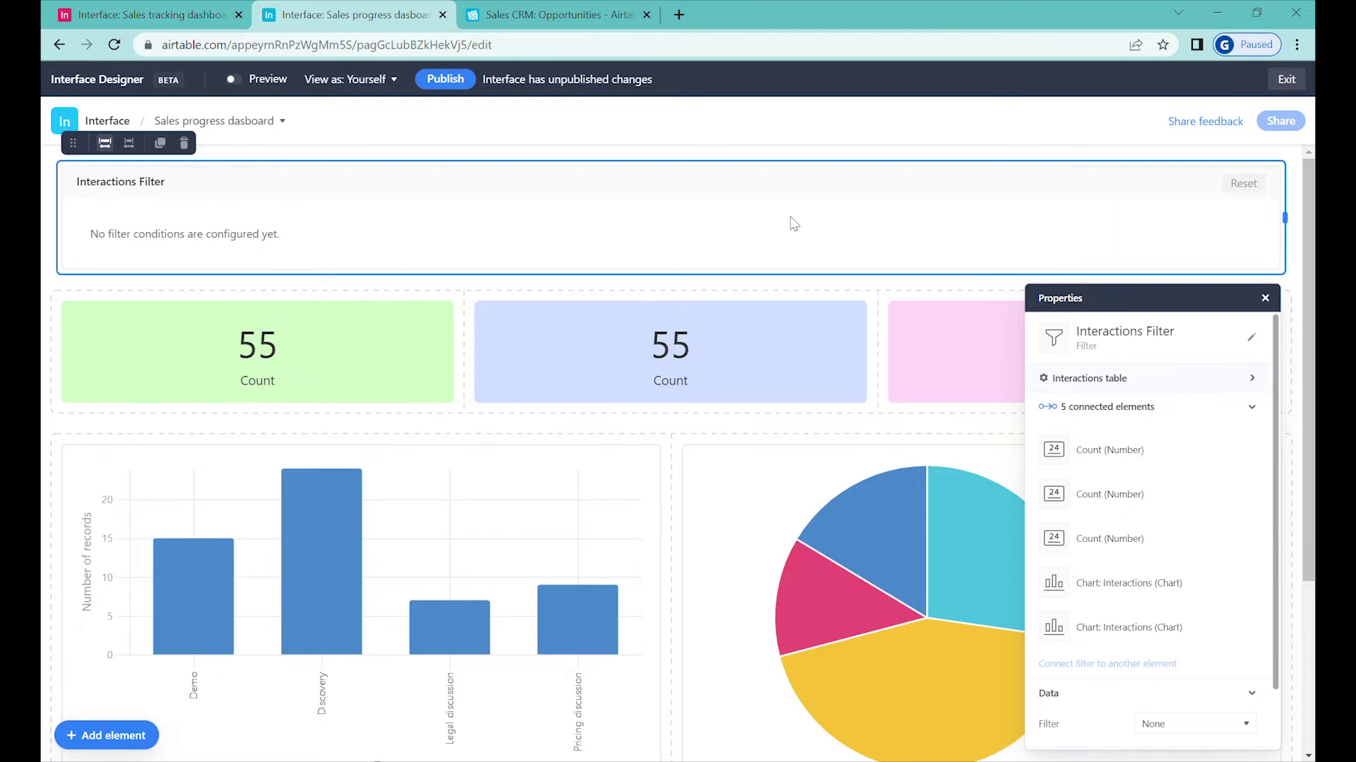
drag(1132, 308, 1136, 341)
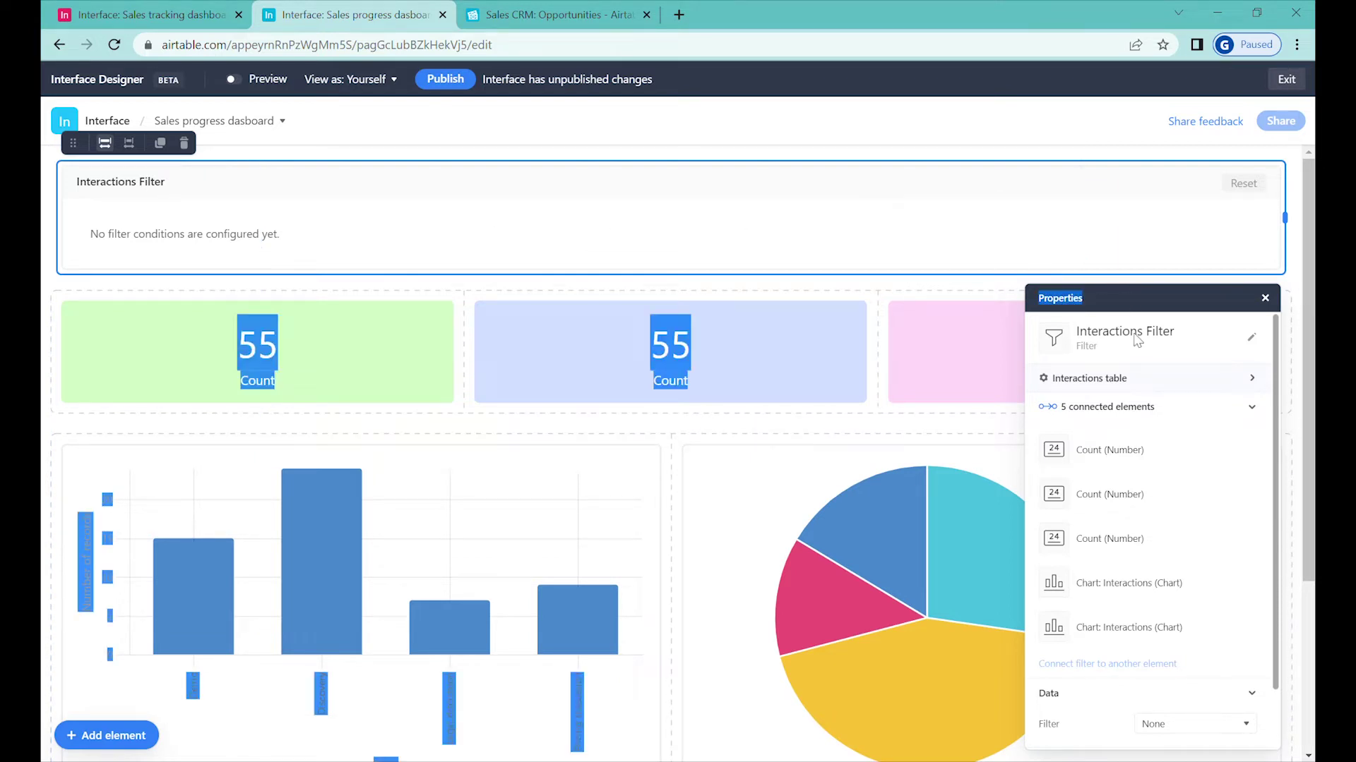
Step: Collapse the Interactions Filter's list of connected elements
click(844, 232)
scroll(1200, 561, down, 2)
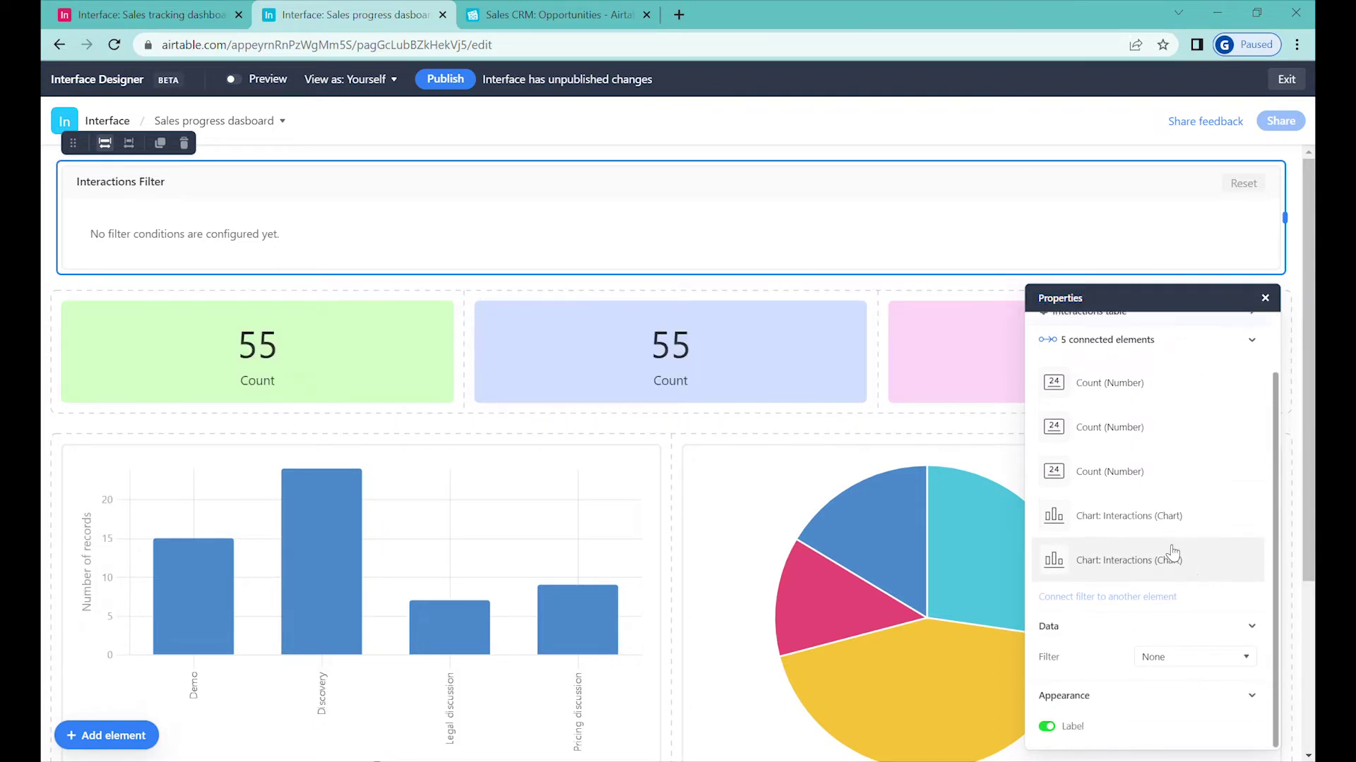
scroll(1137, 388, up, 2)
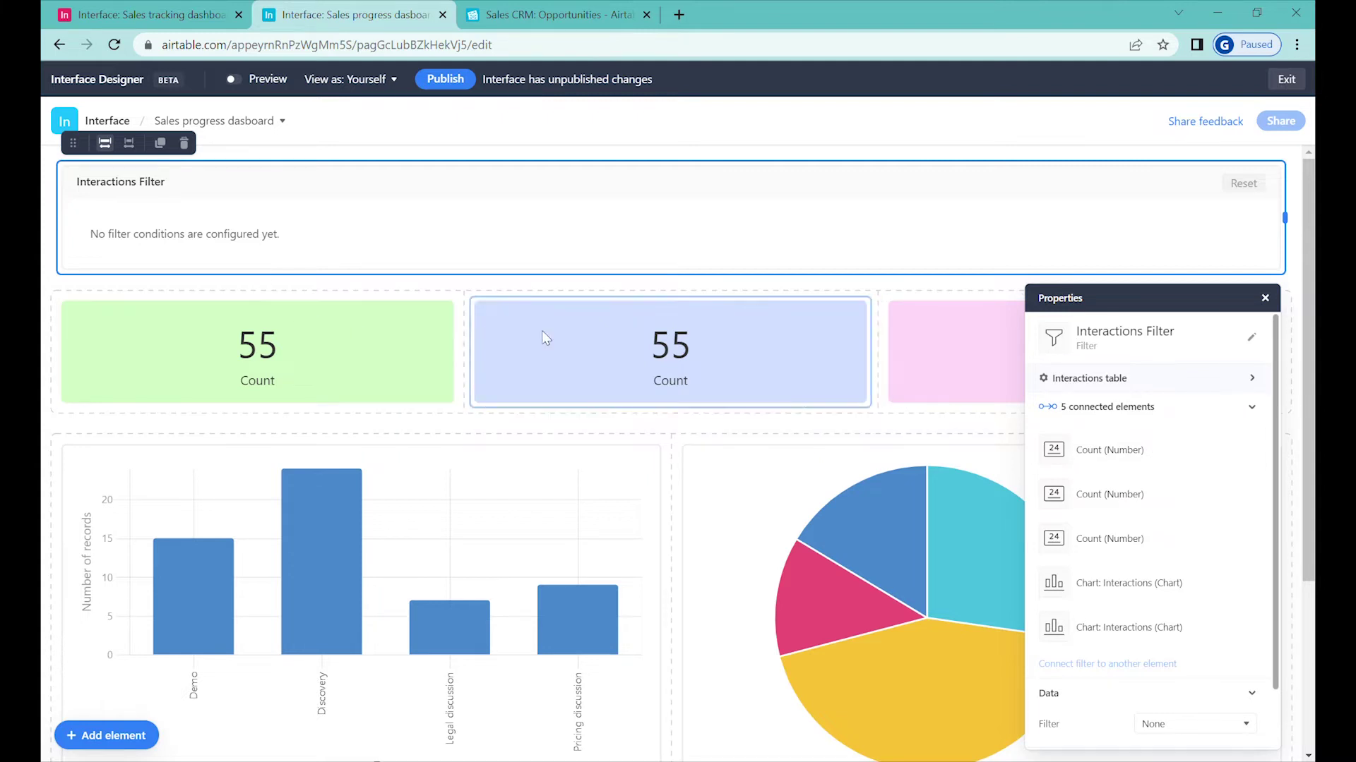
click(1254, 415)
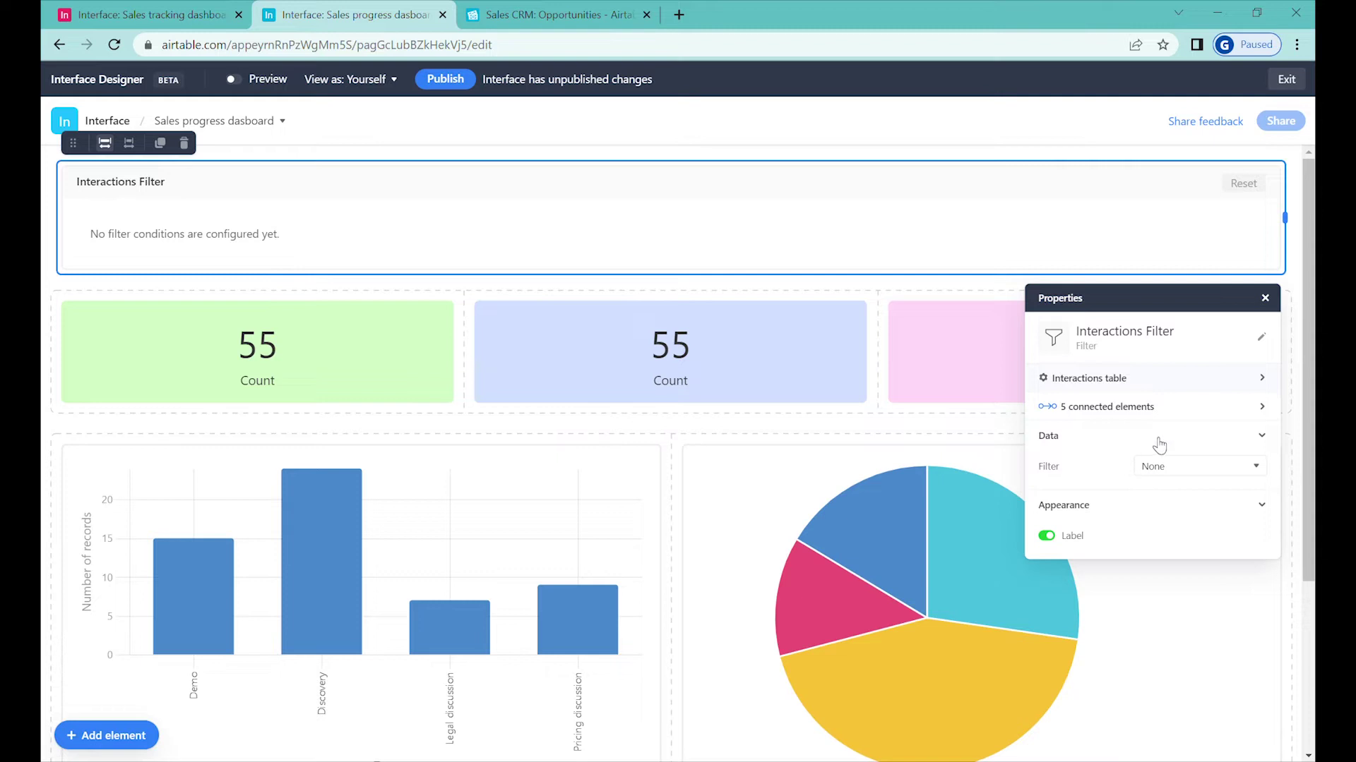
Step: Add a filter condition on the Date and time field, is exact date
click(1183, 478)
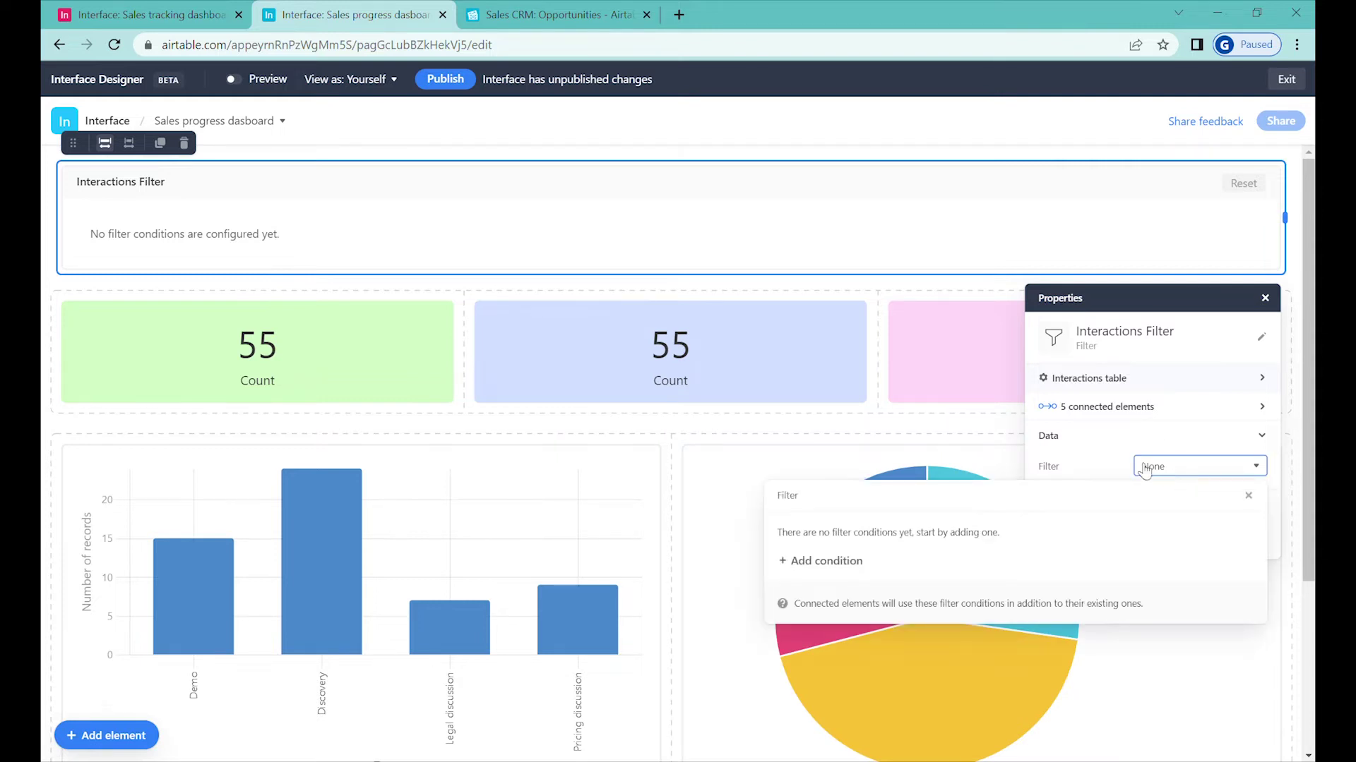
click(840, 563)
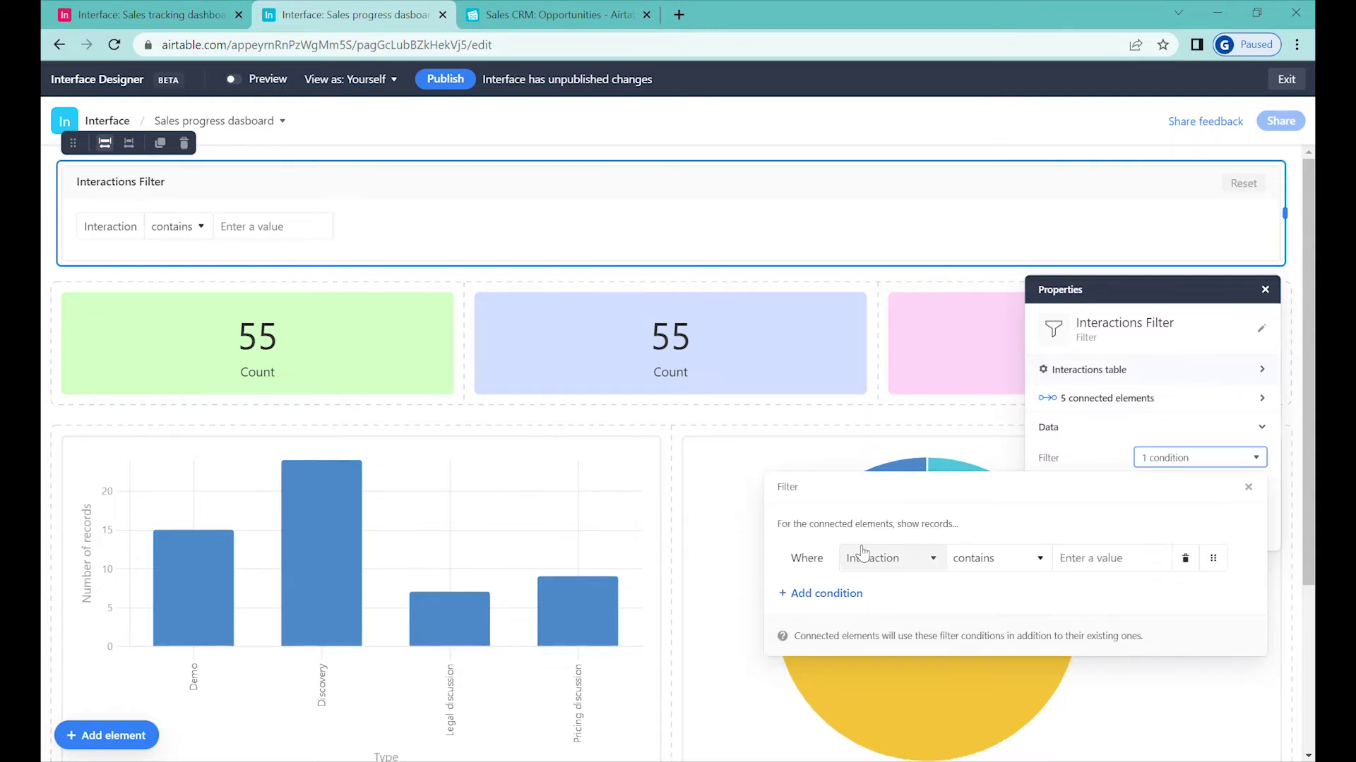
click(879, 560)
text(date)
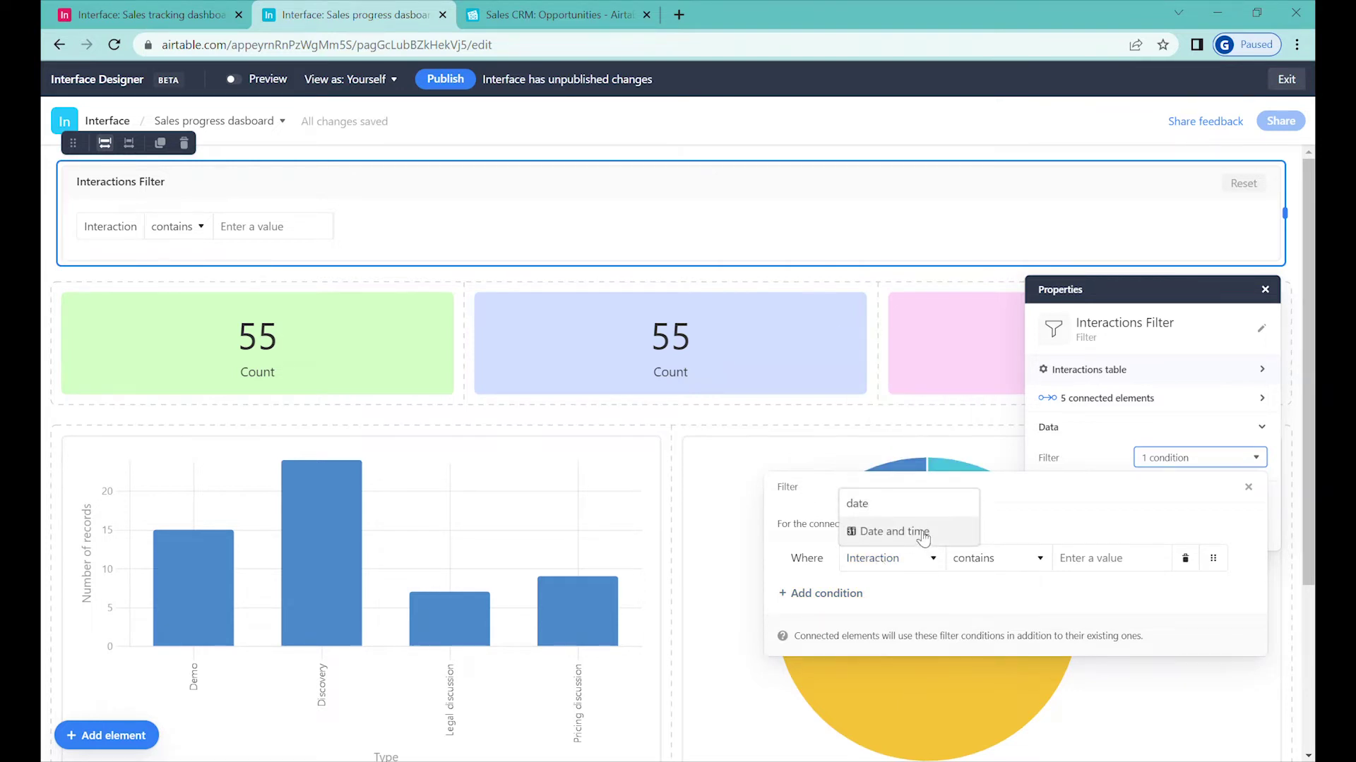
click(922, 533)
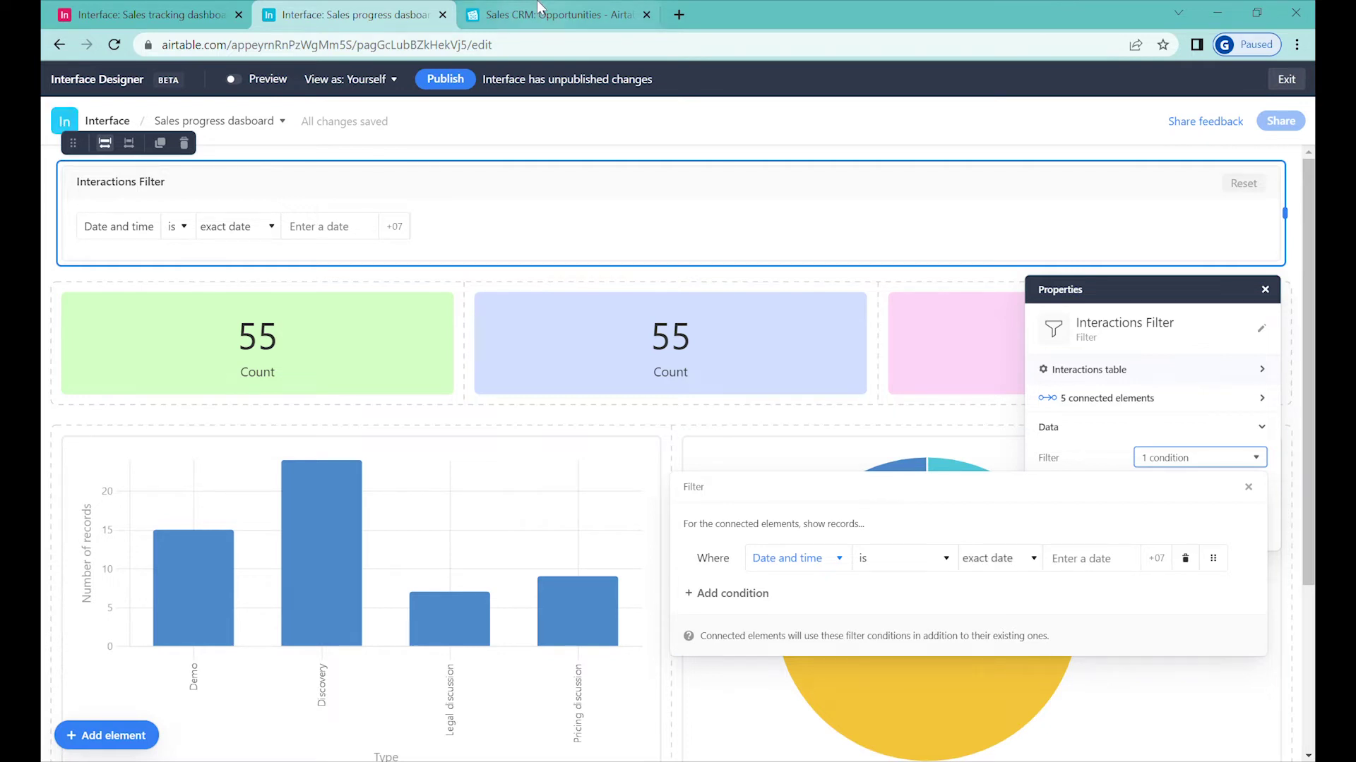
click(551, 14)
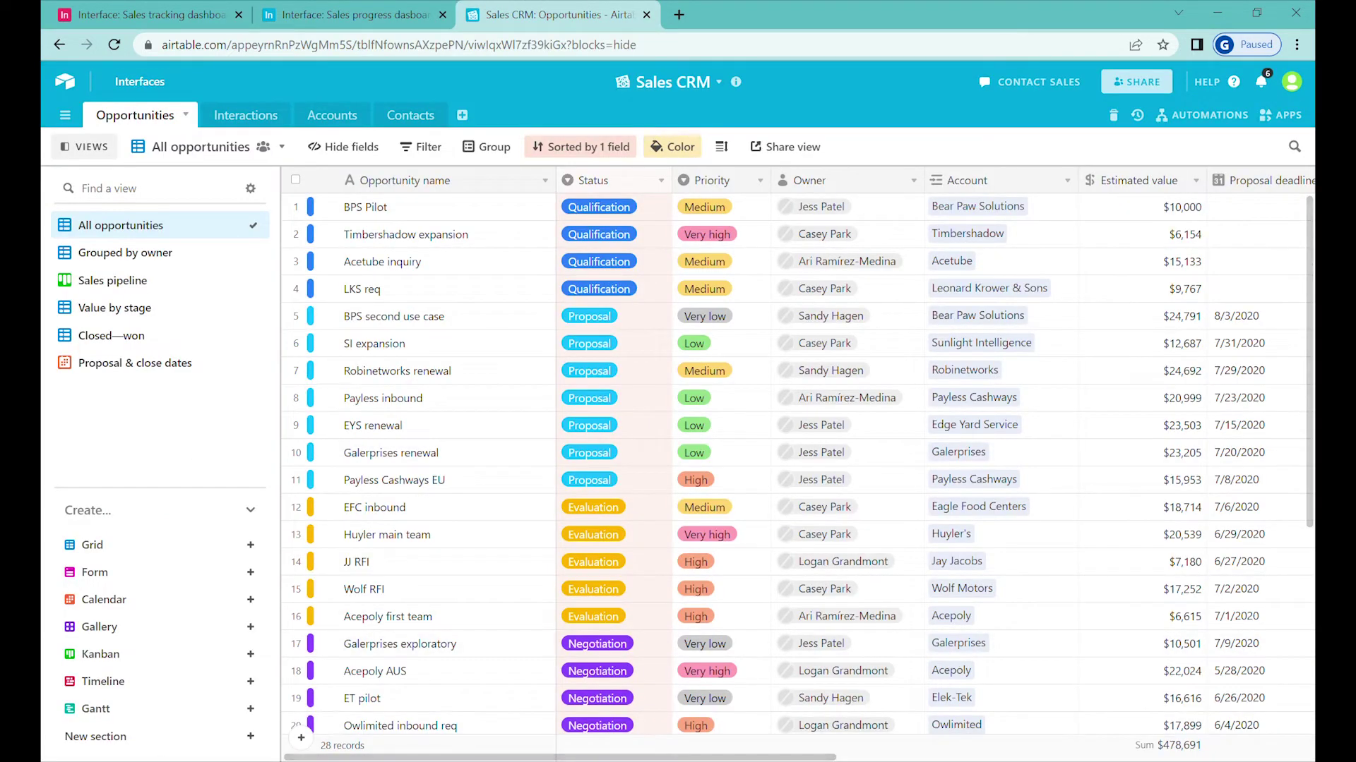
Step: Check a Date and time value in the Interactions table, then return to the dashboard designer
click(255, 120)
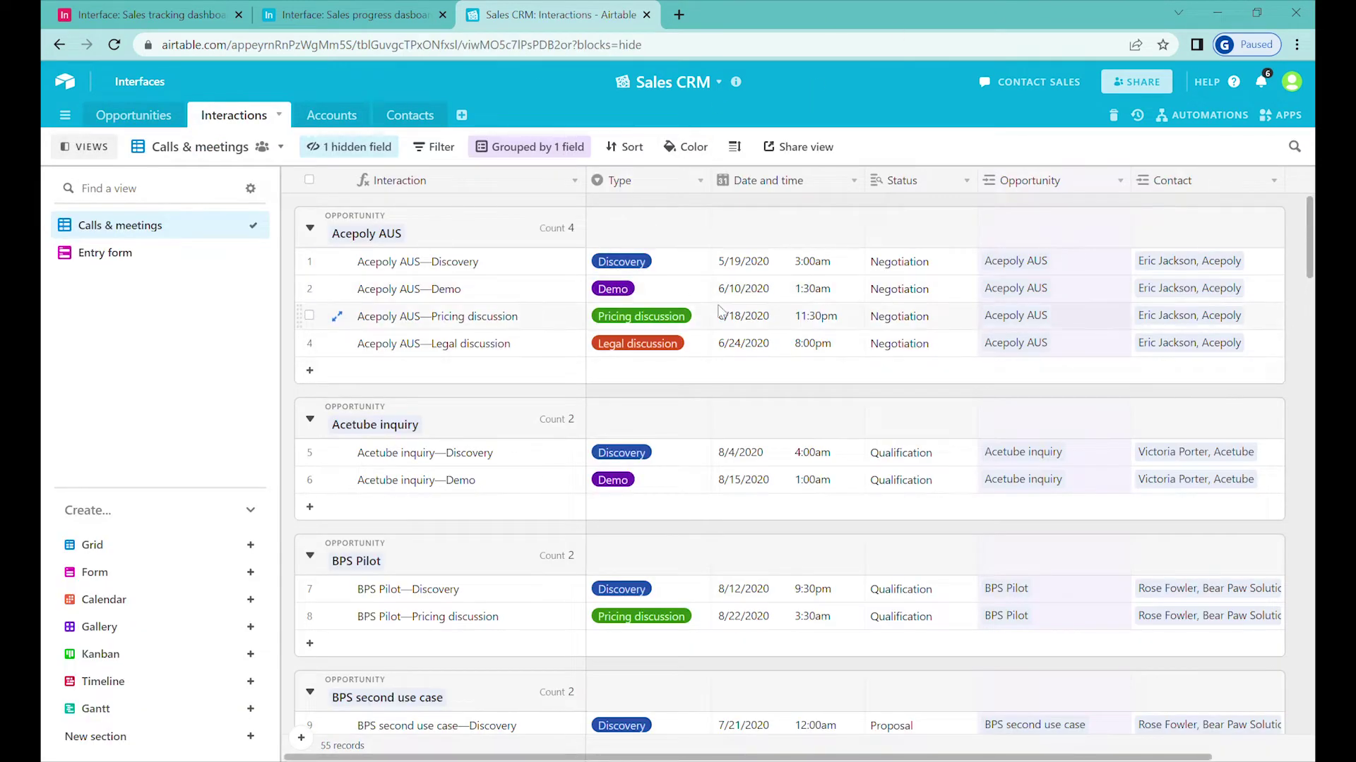
click(783, 271)
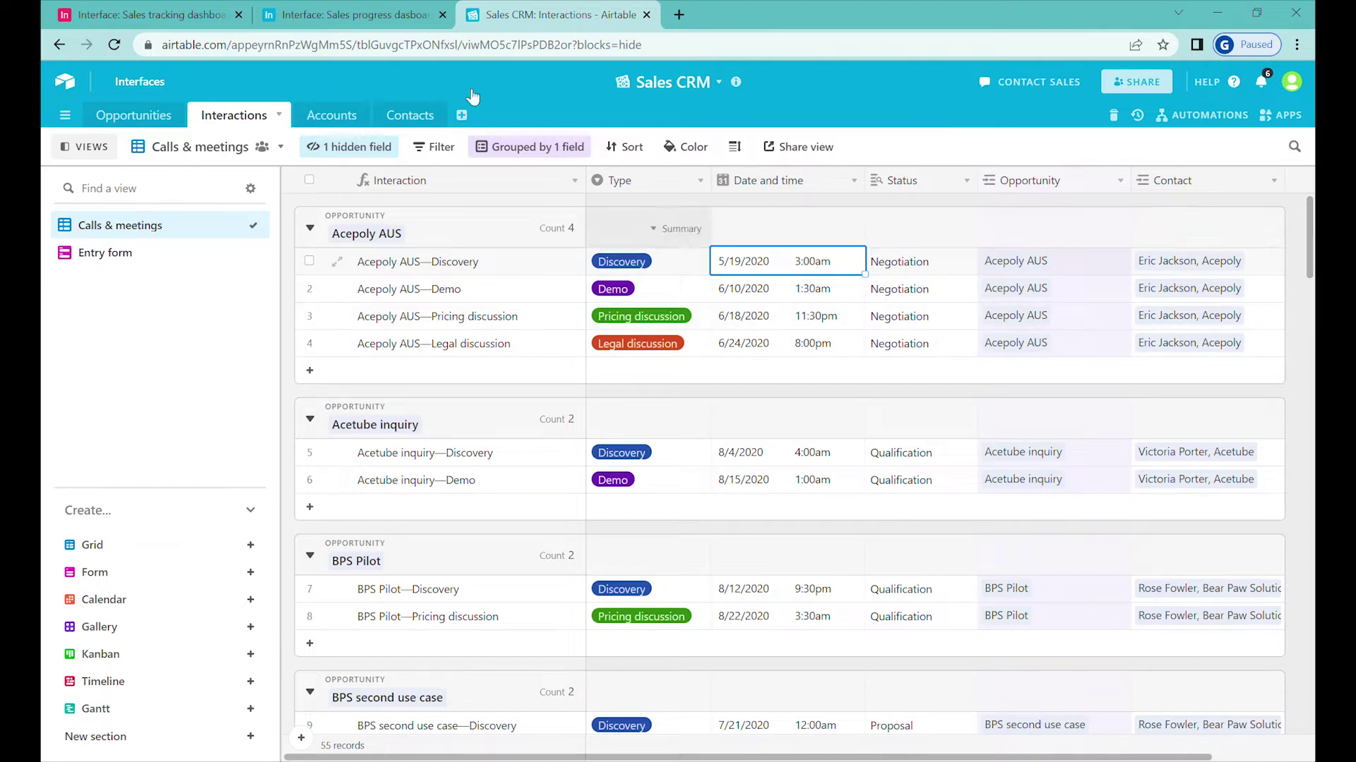
click(339, 14)
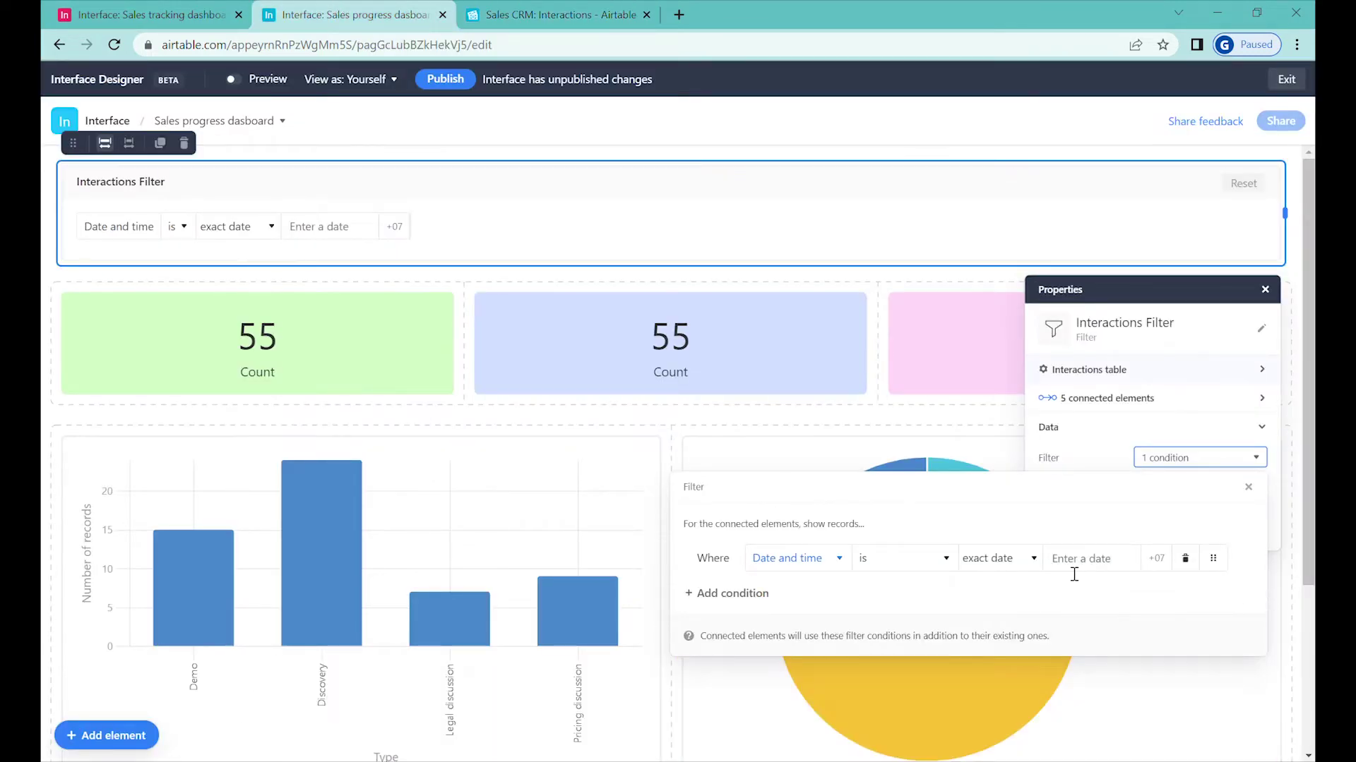
Step: Make the filter read Date and time is on or after 5/1/2020
click(1052, 558)
text(5/1/)
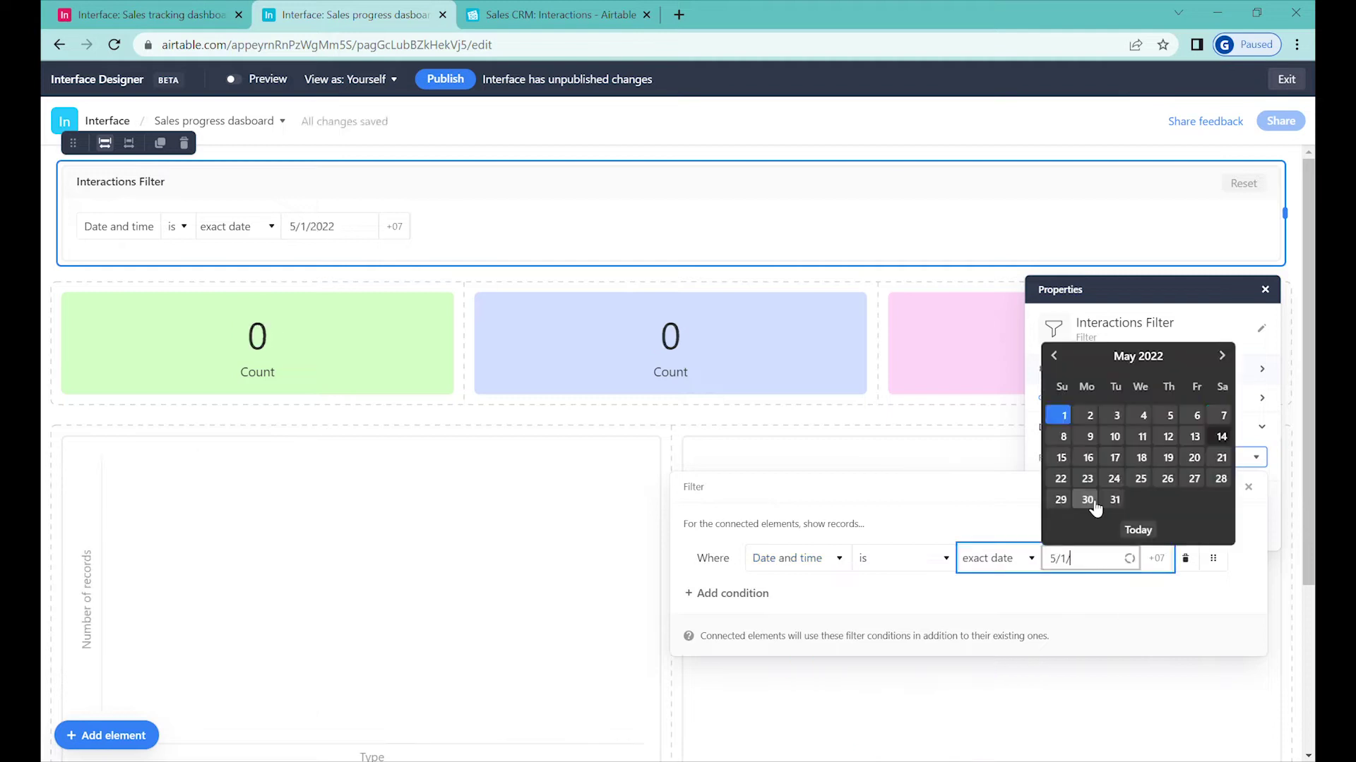
text(2020)
click(1198, 402)
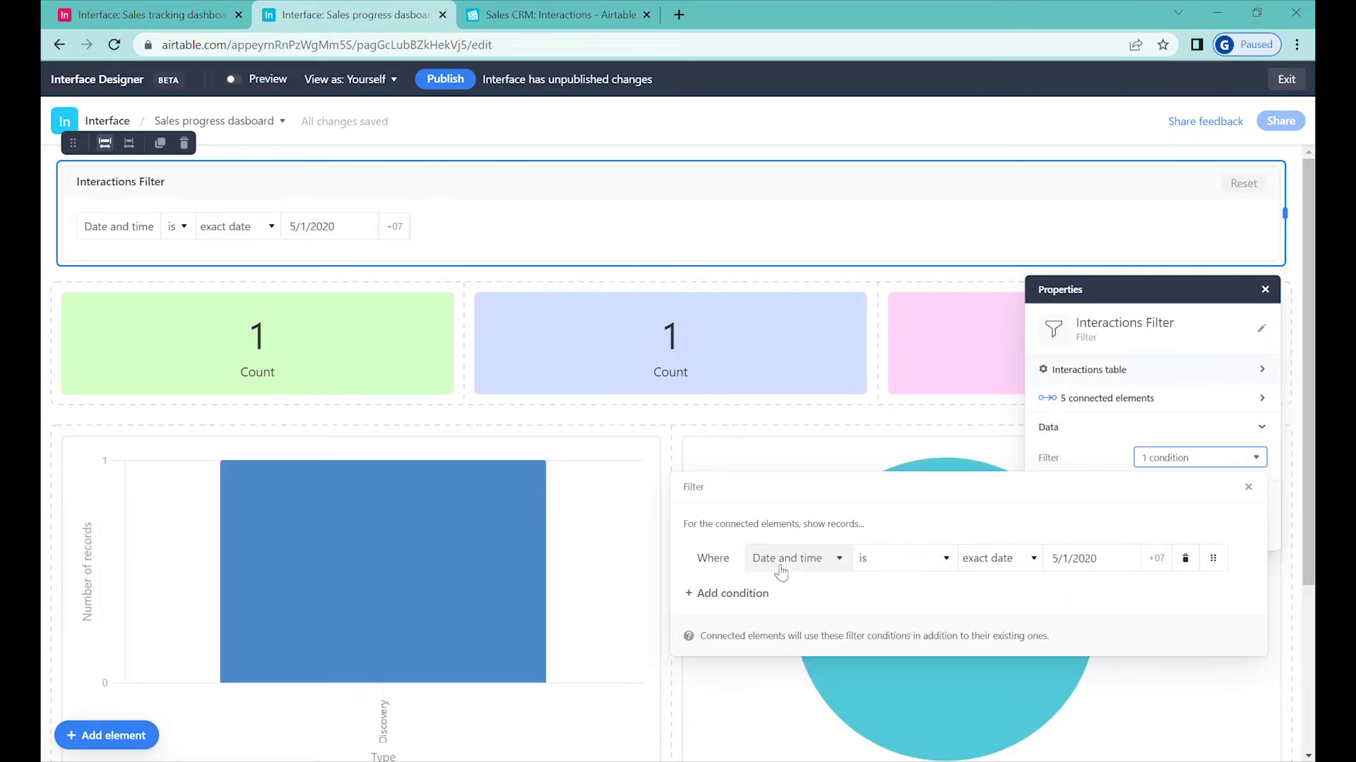
click(915, 570)
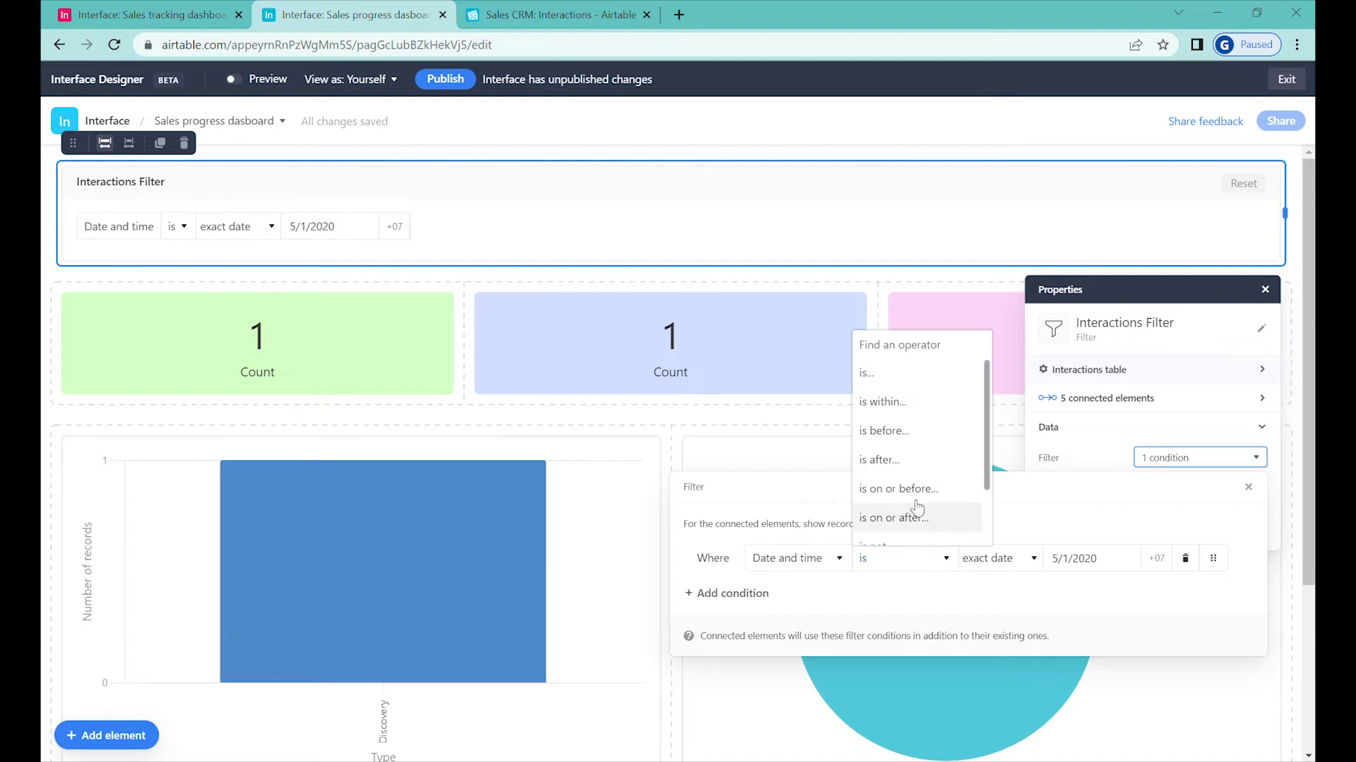
scroll(925, 457, down, 1)
click(892, 445)
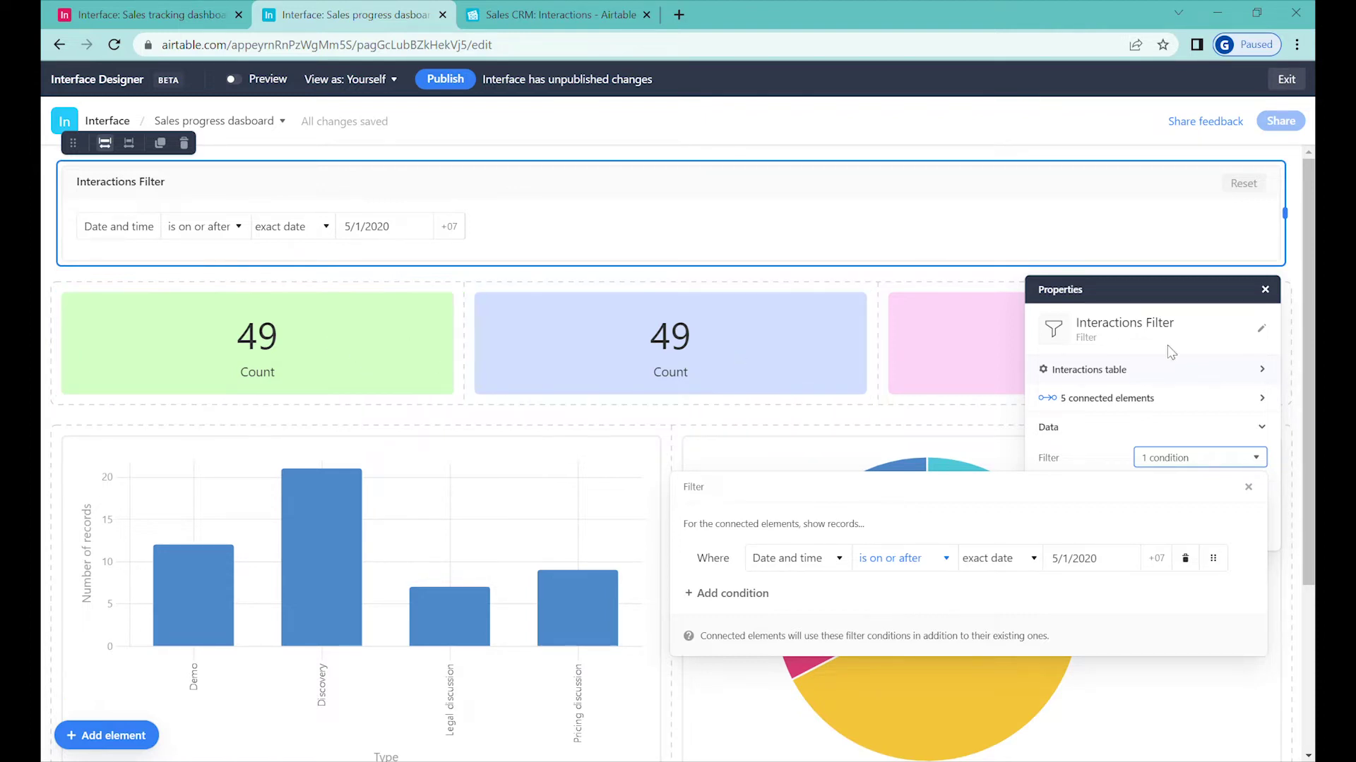
click(1248, 487)
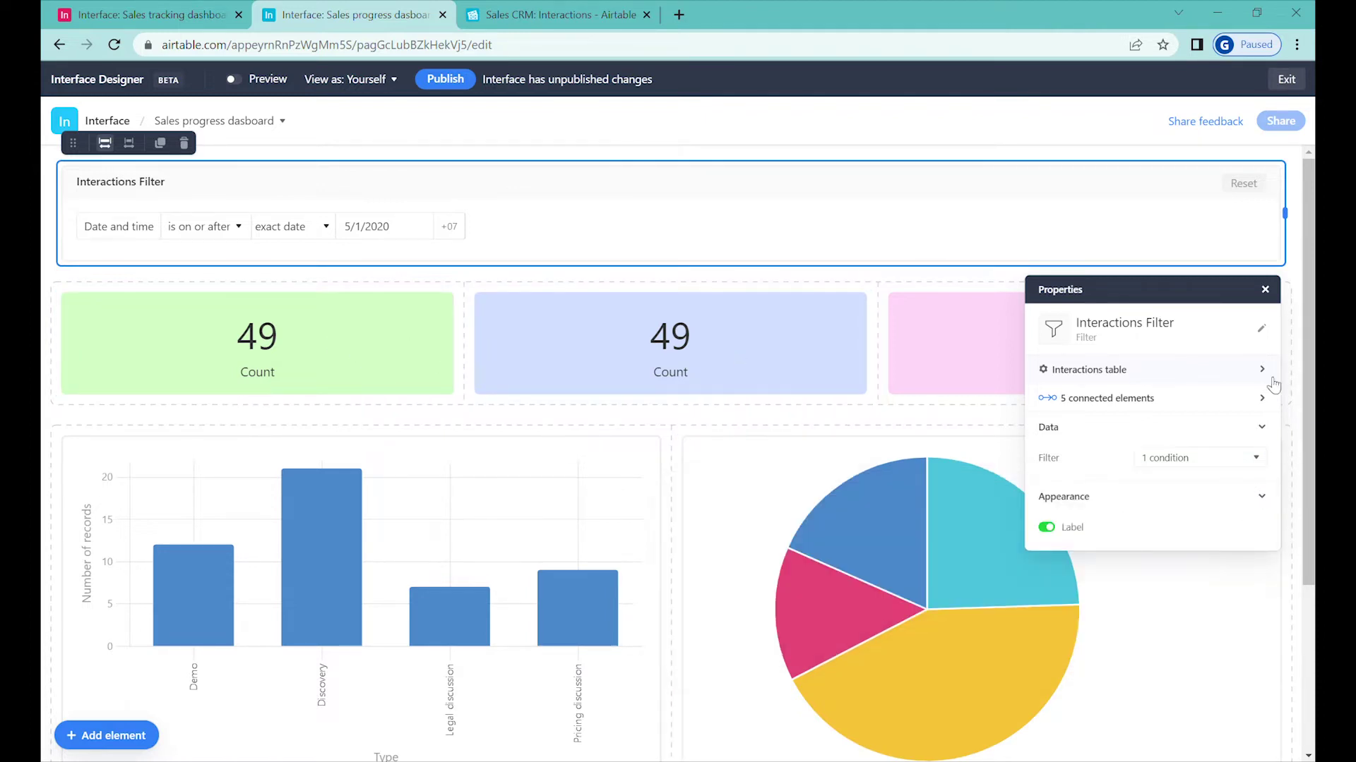
click(1278, 294)
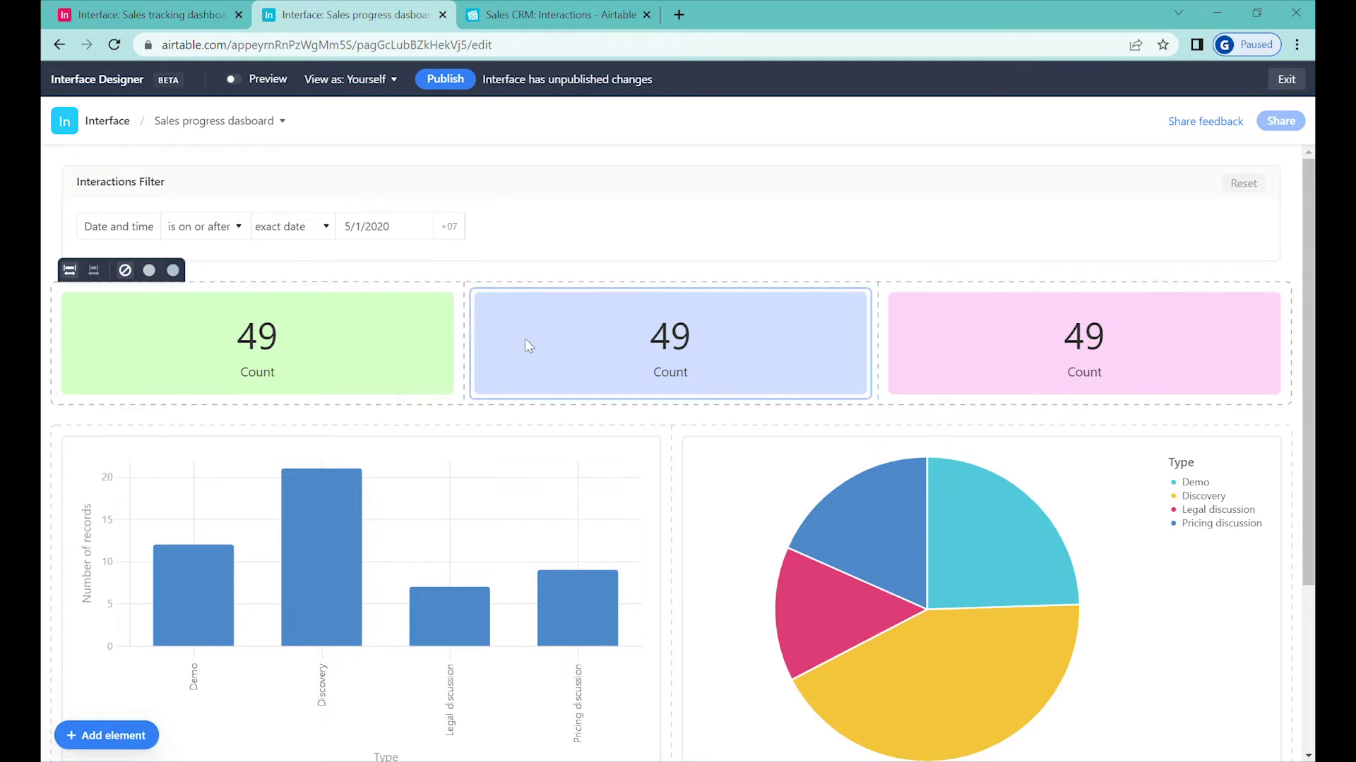
Step: Rename the green count tile to 'All interactions'
click(549, 339)
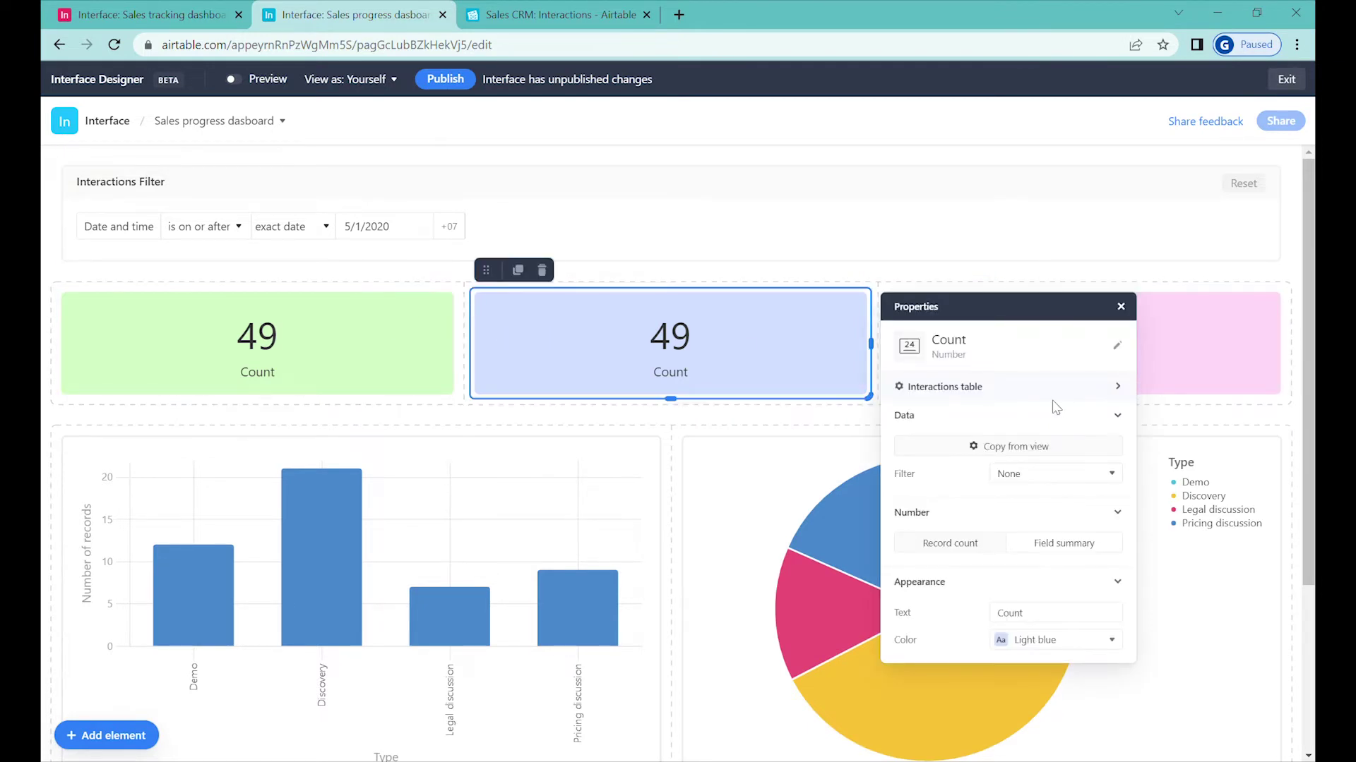
click(359, 346)
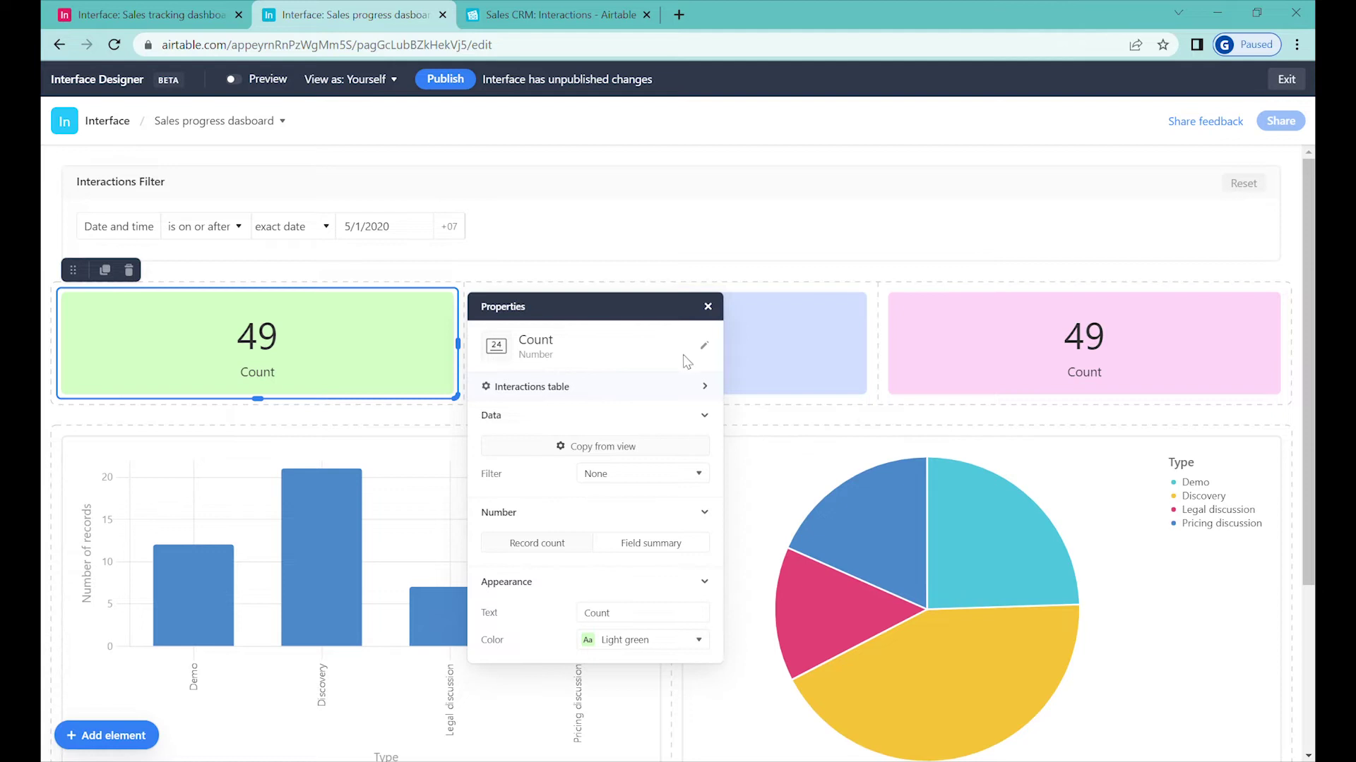
click(701, 350)
text(All interactions)
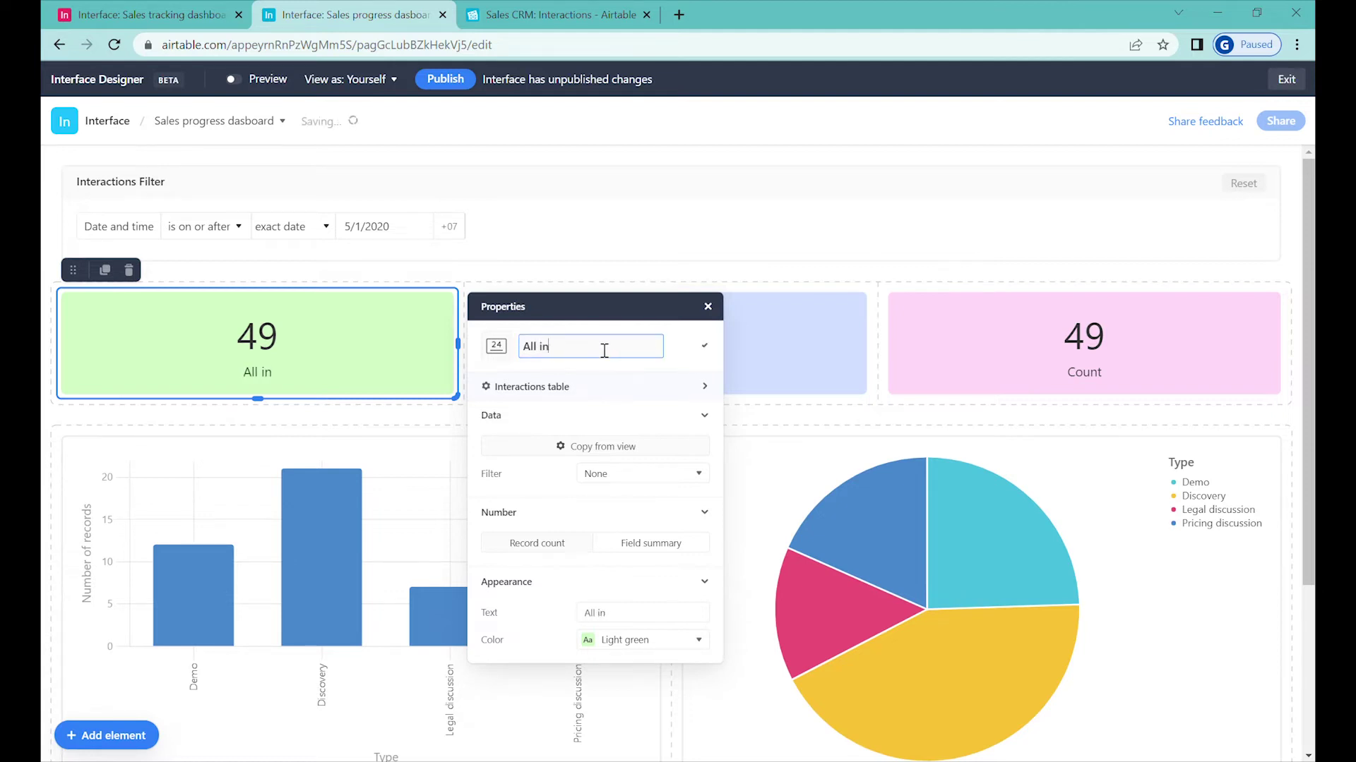
Step: Rename the blue tile 'Discovery' and filter it to Type is Discovery
click(791, 353)
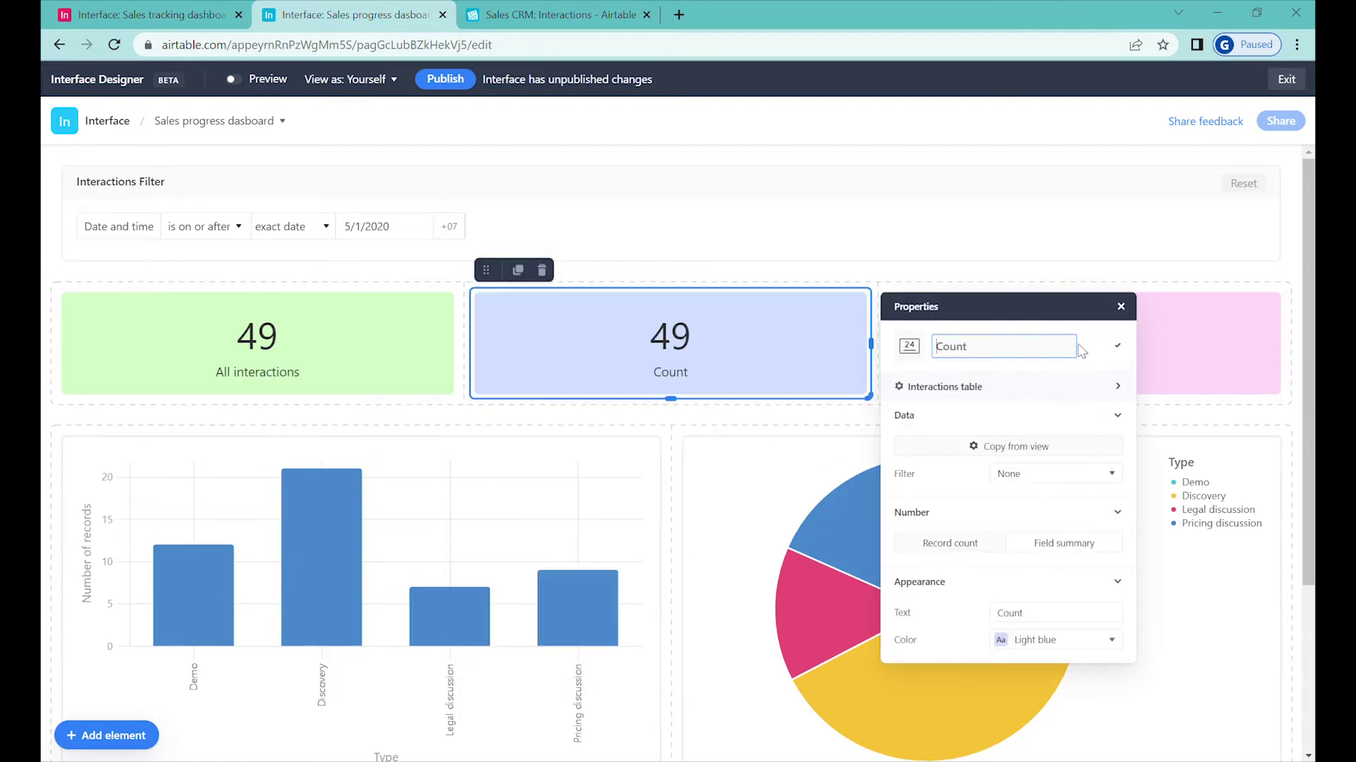
text(Discover)
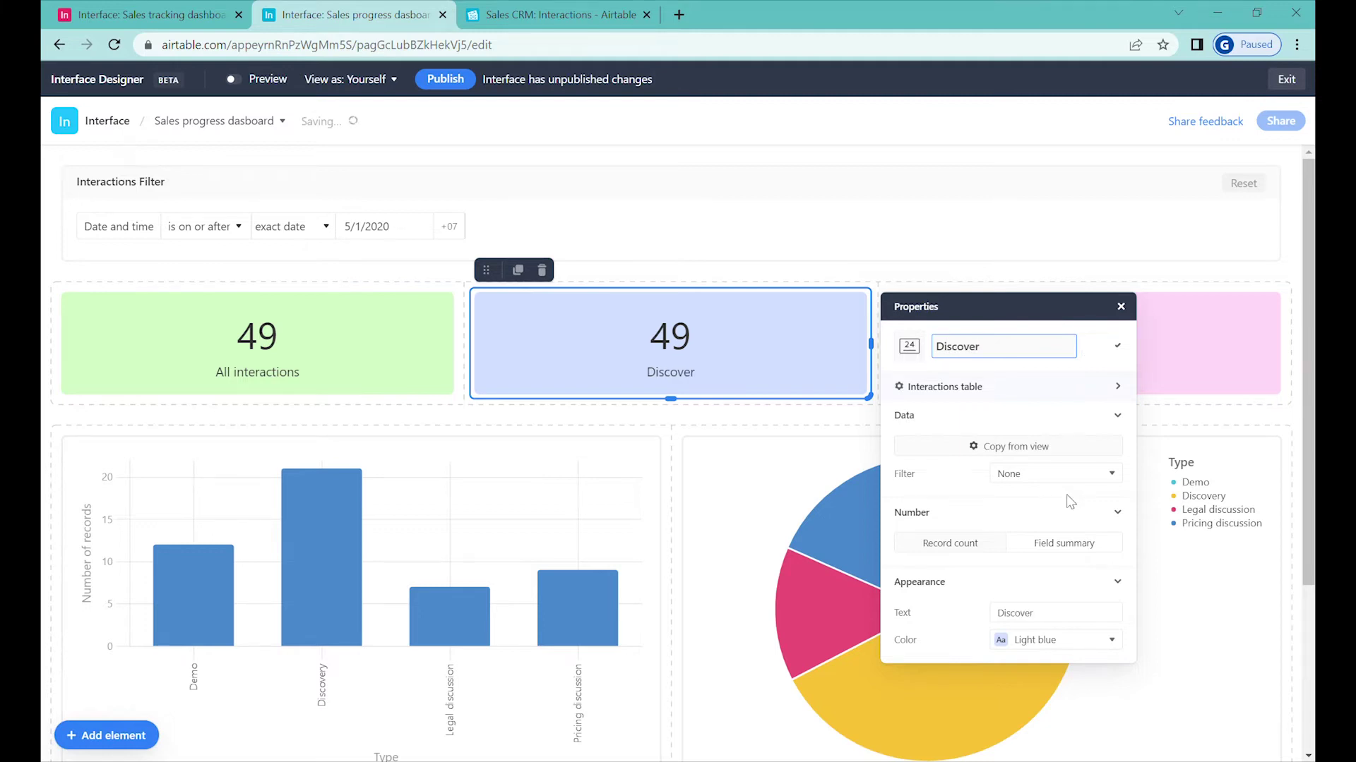
click(1035, 483)
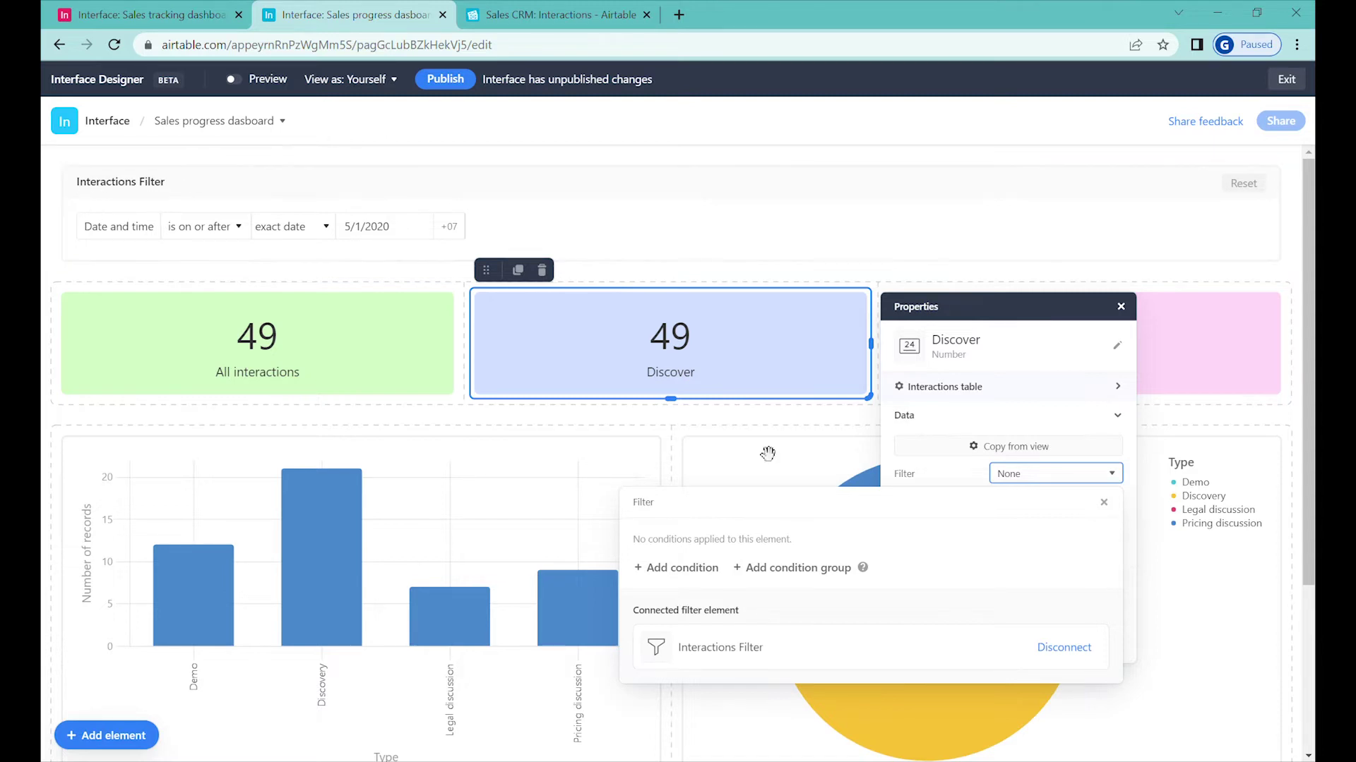
click(679, 569)
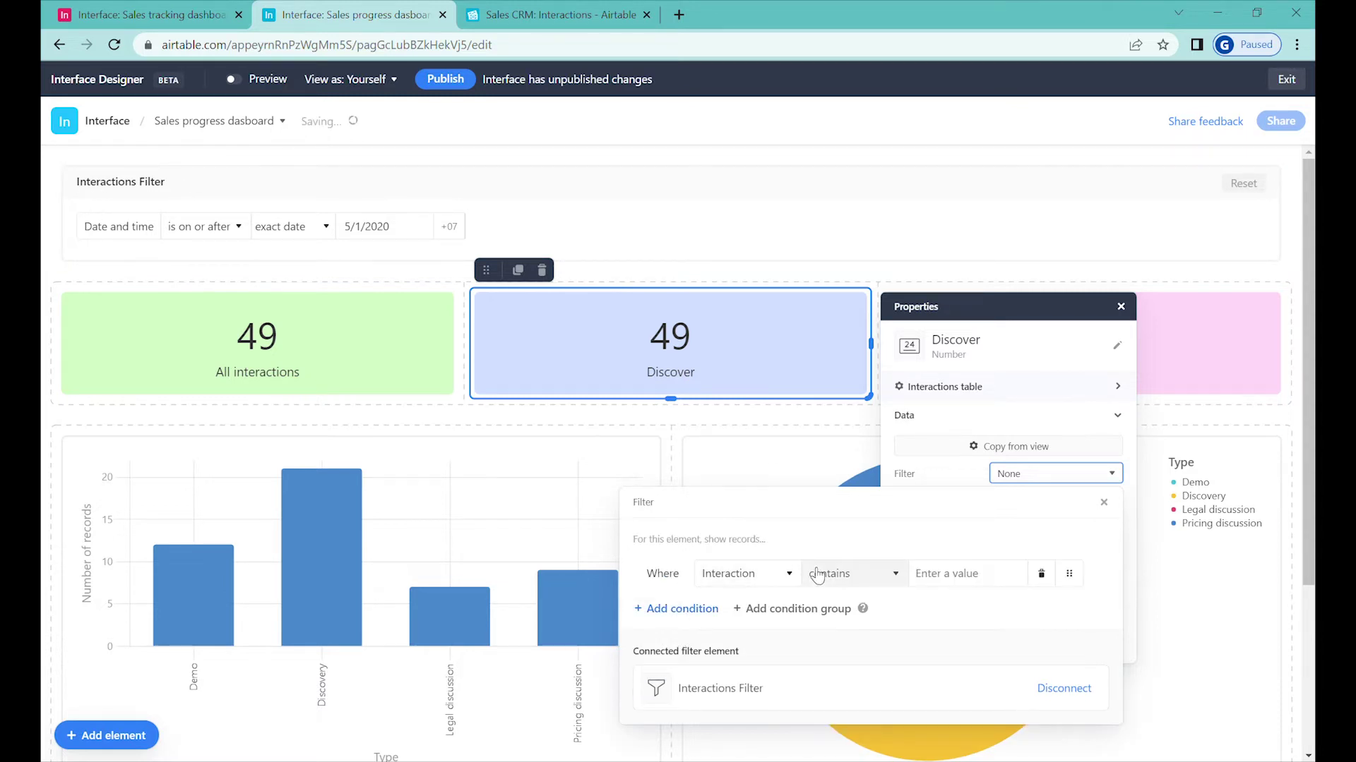
click(747, 573)
click(727, 416)
click(879, 574)
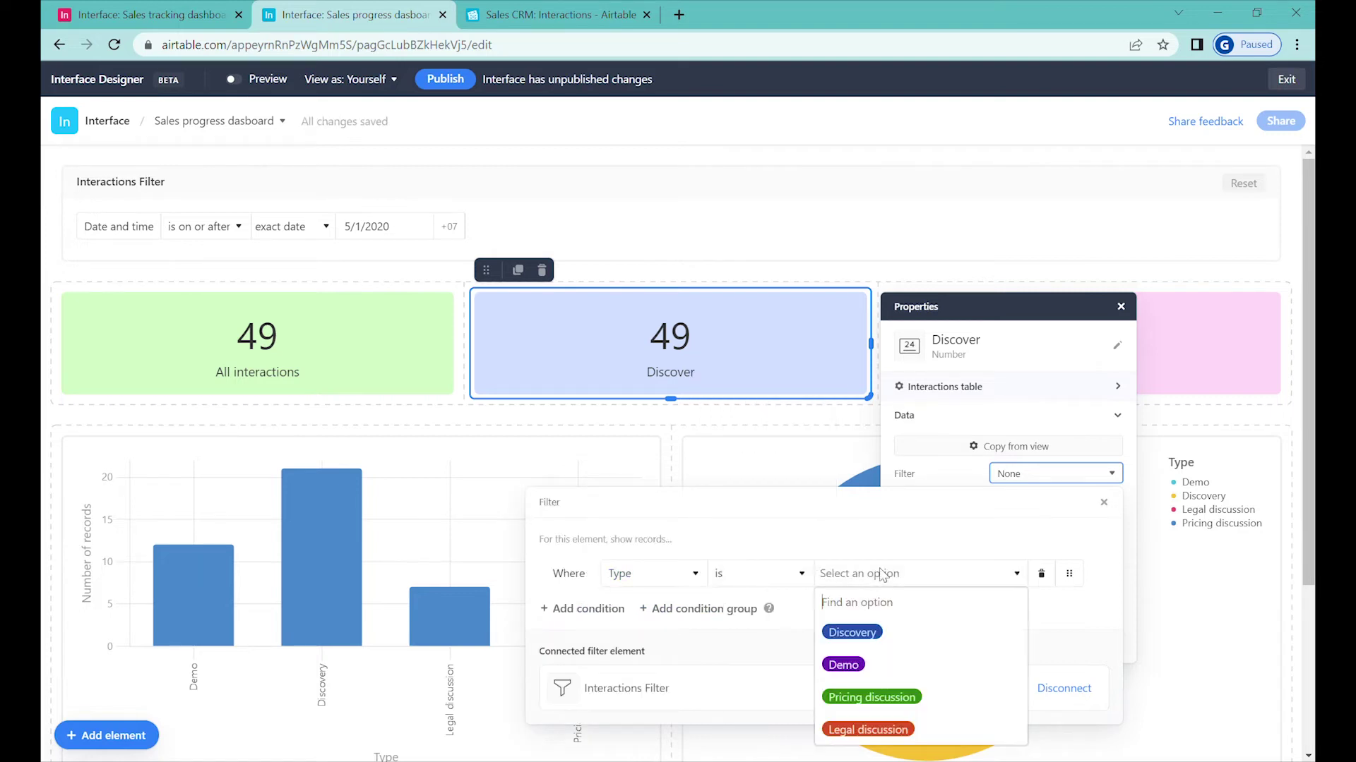
click(852, 632)
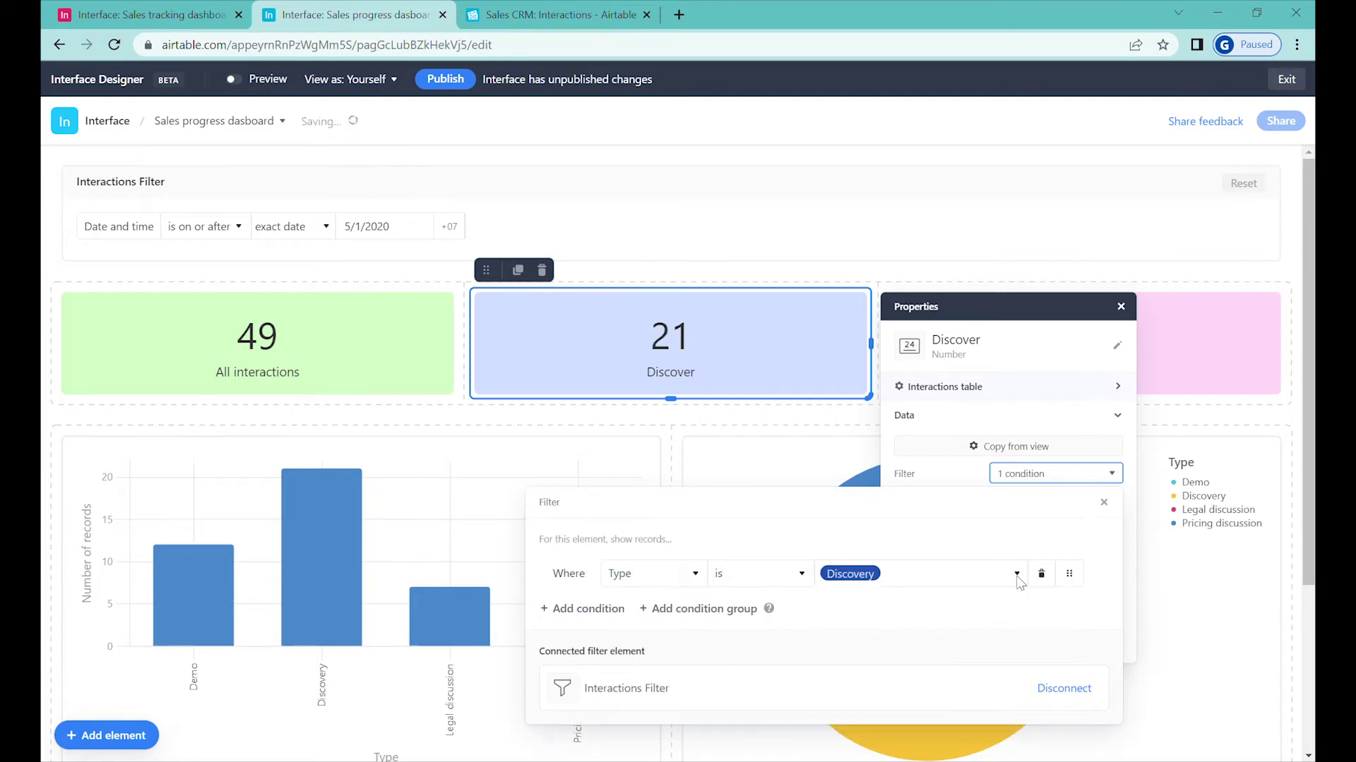
double_click(1117, 351)
text(y)
click(1121, 307)
click(1057, 350)
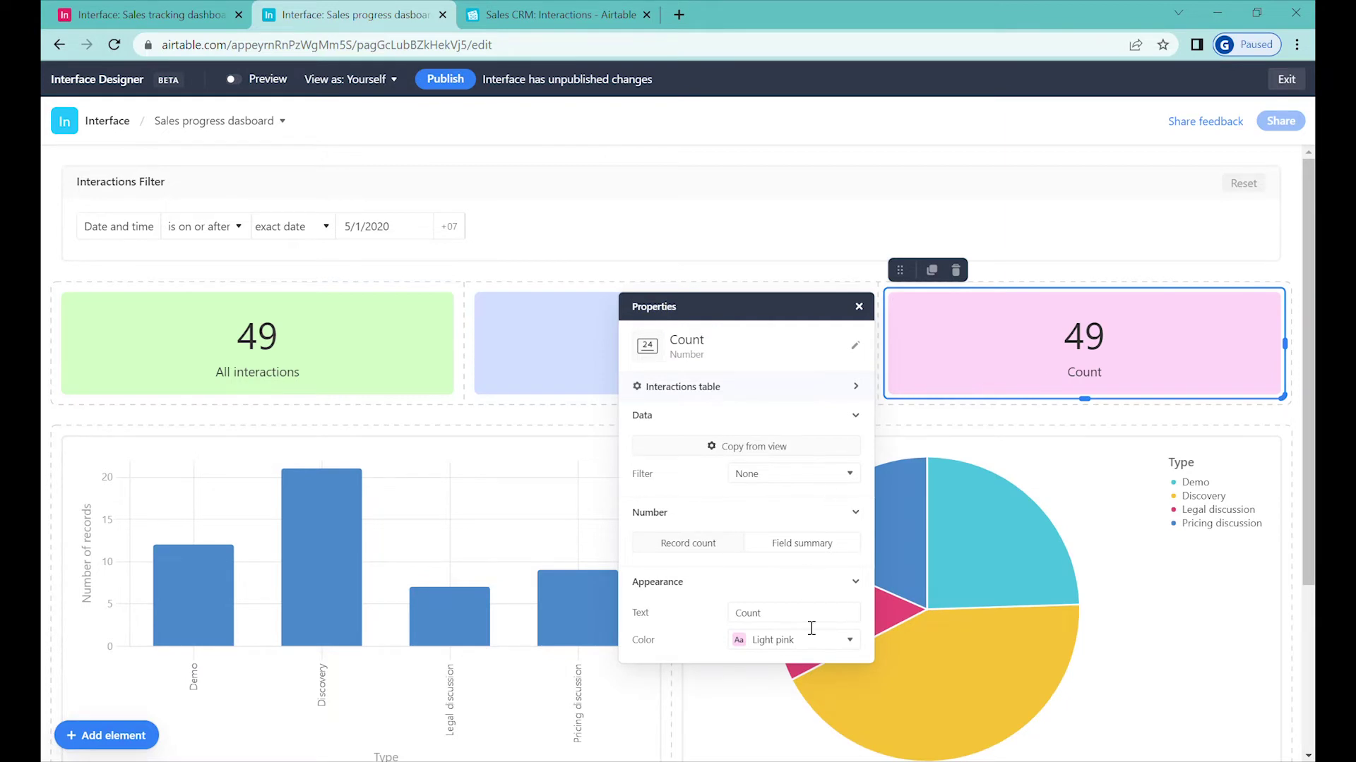
Step: Filter the pink tile to Type is Demo and rename it 'Demos'
click(809, 481)
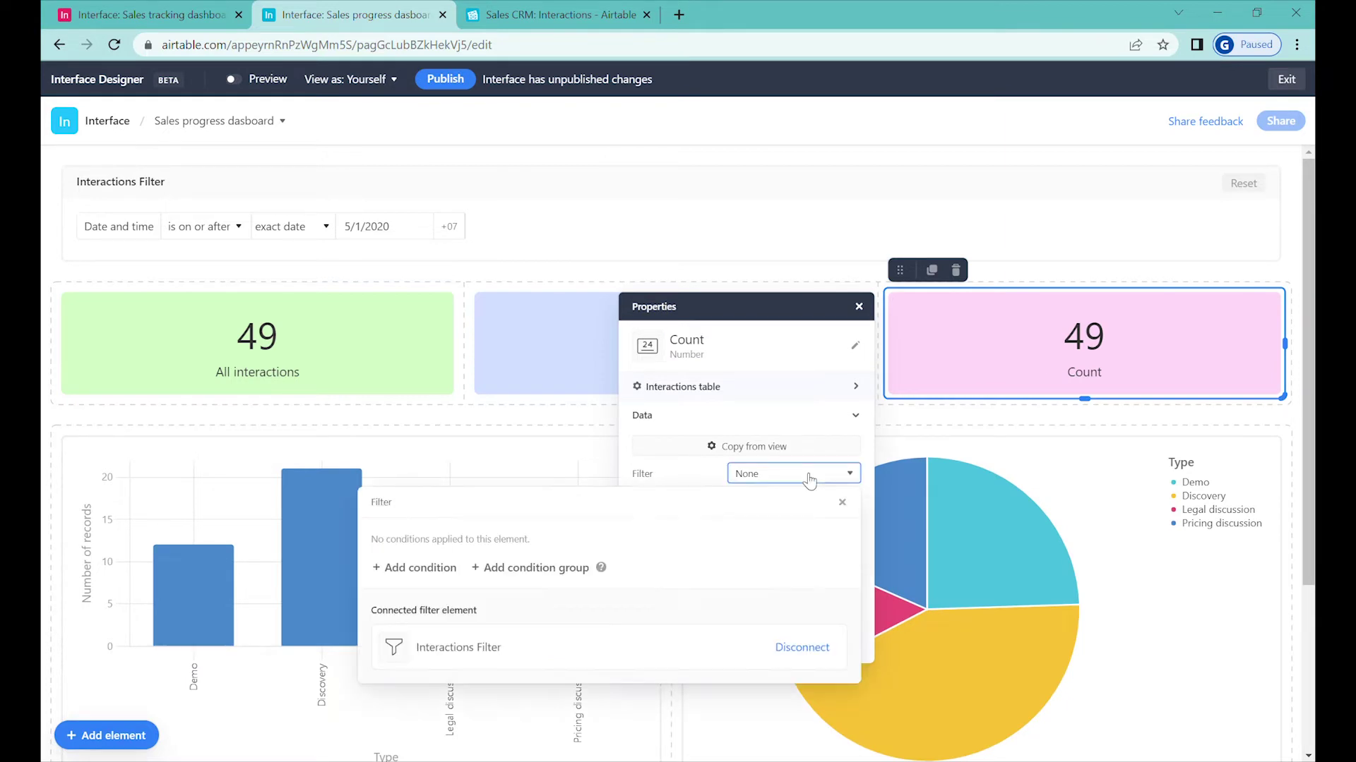
click(424, 569)
click(458, 569)
click(494, 418)
click(646, 578)
click(581, 665)
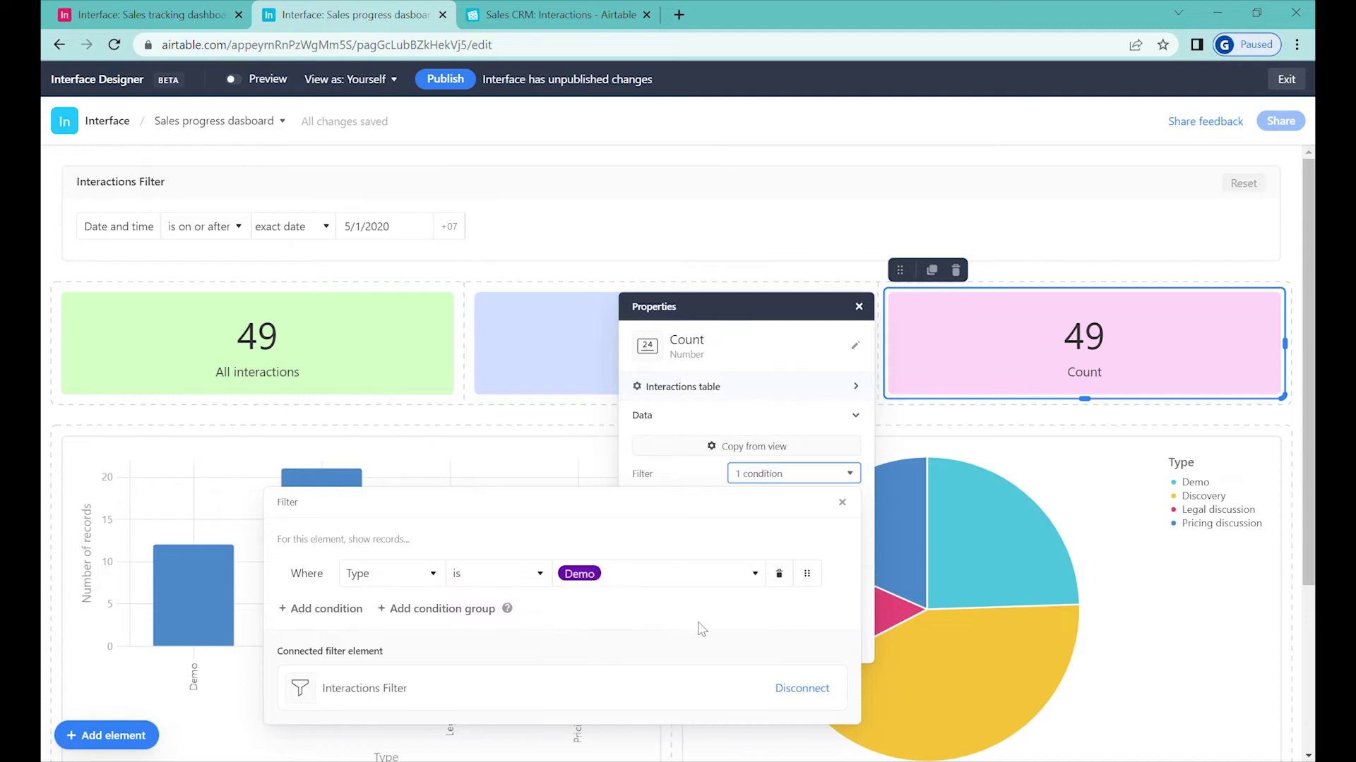
click(764, 347)
text(Demos)
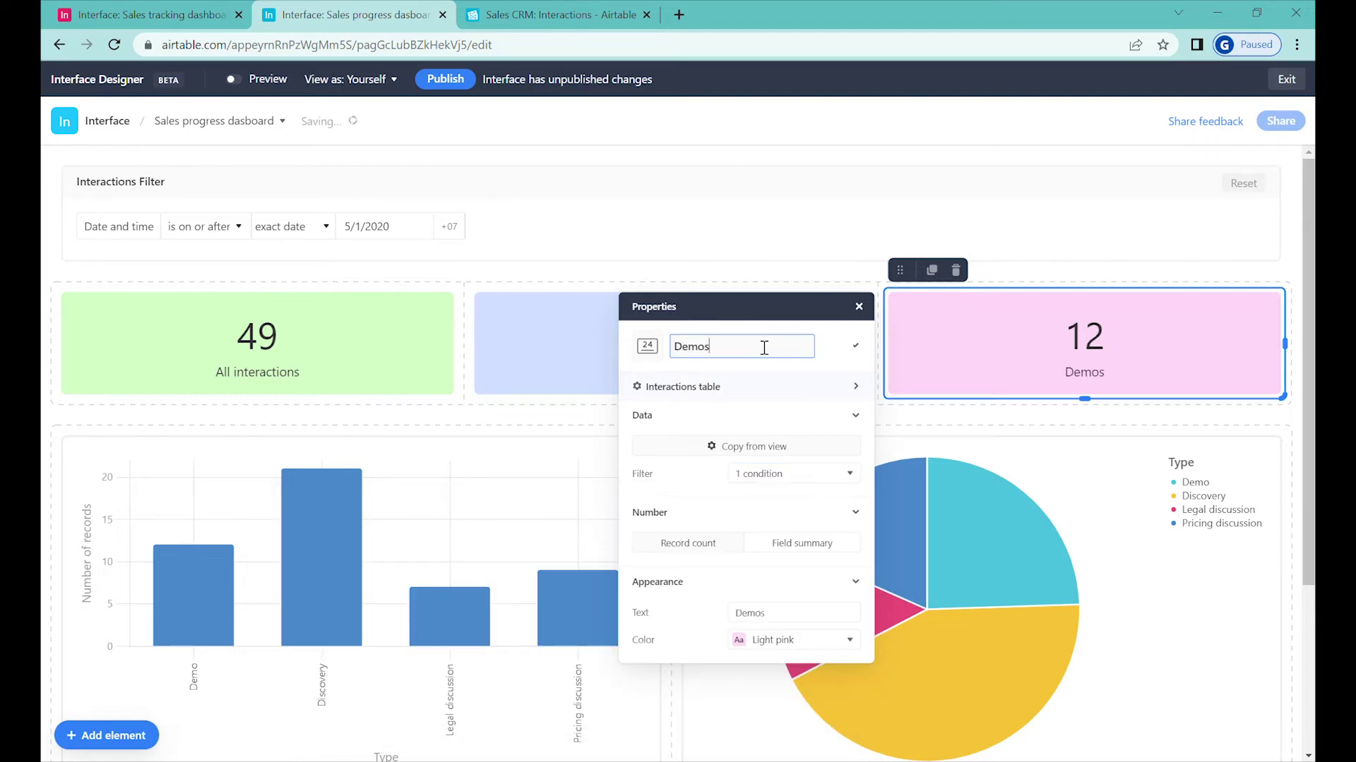
key(Return)
Step: Duplicate Demos into the fourth slot as light purple 'Pricing Discussions' filtered to Pricing discussion
click(933, 272)
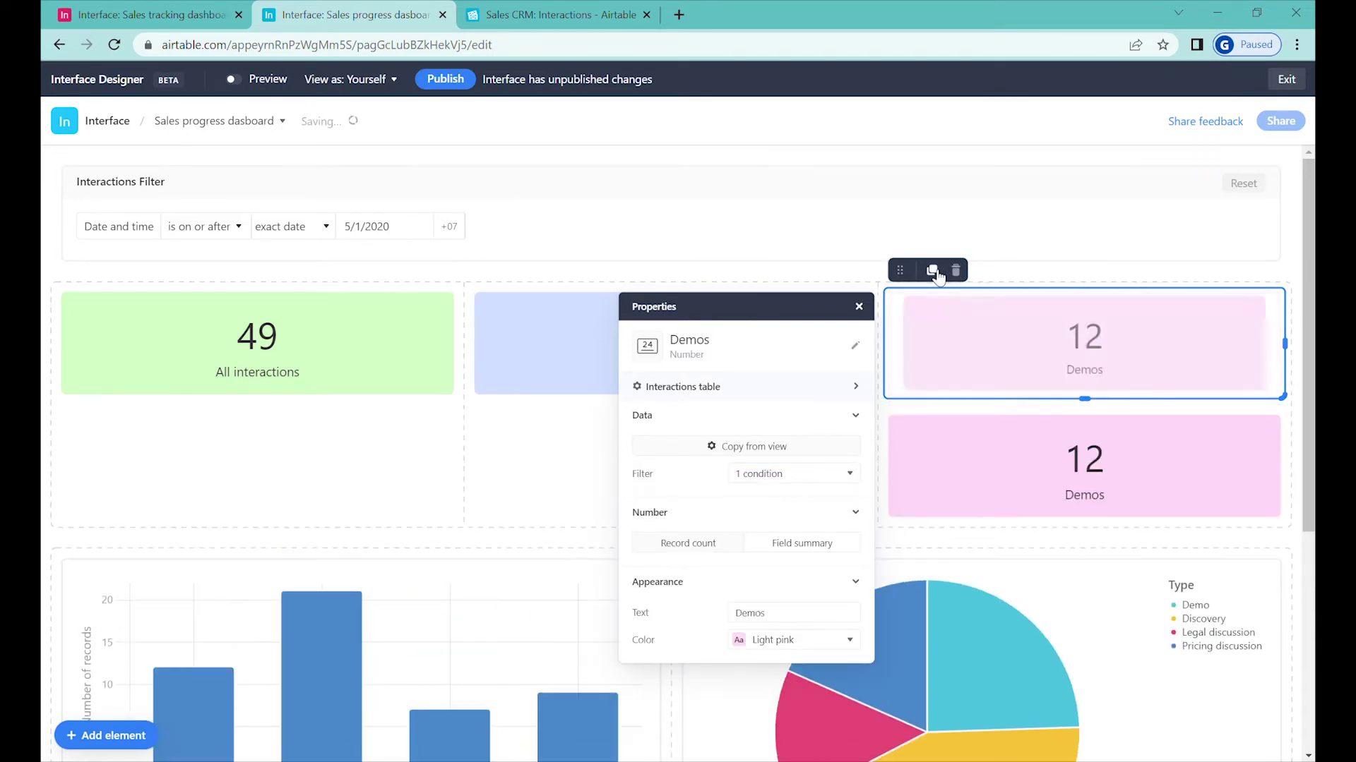
mouse_move(920, 483)
mouse_down()
mouse_move(1129, 452)
mouse_move(1243, 381)
mouse_move(1209, 329)
mouse_up()
click(960, 346)
text(Pricing Discussions)
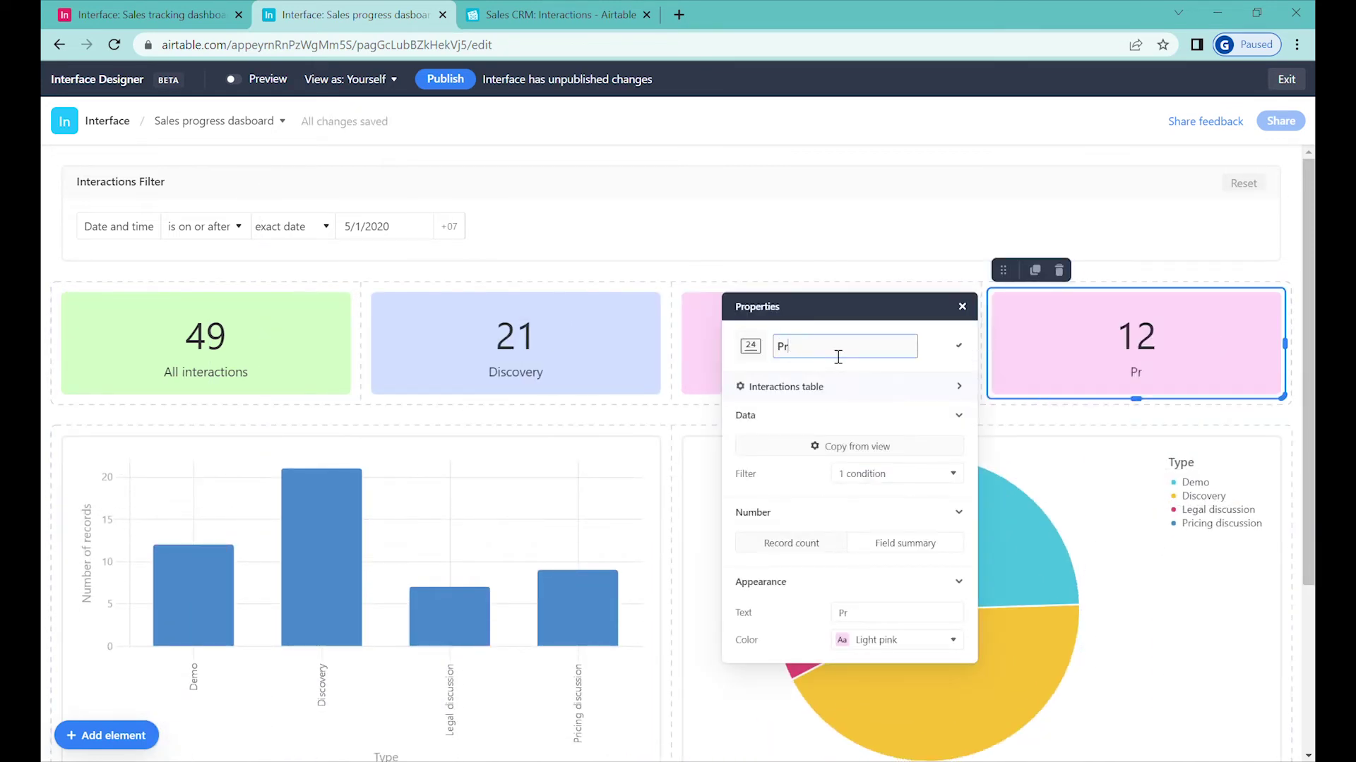
click(953, 474)
click(777, 574)
click(706, 693)
click(945, 502)
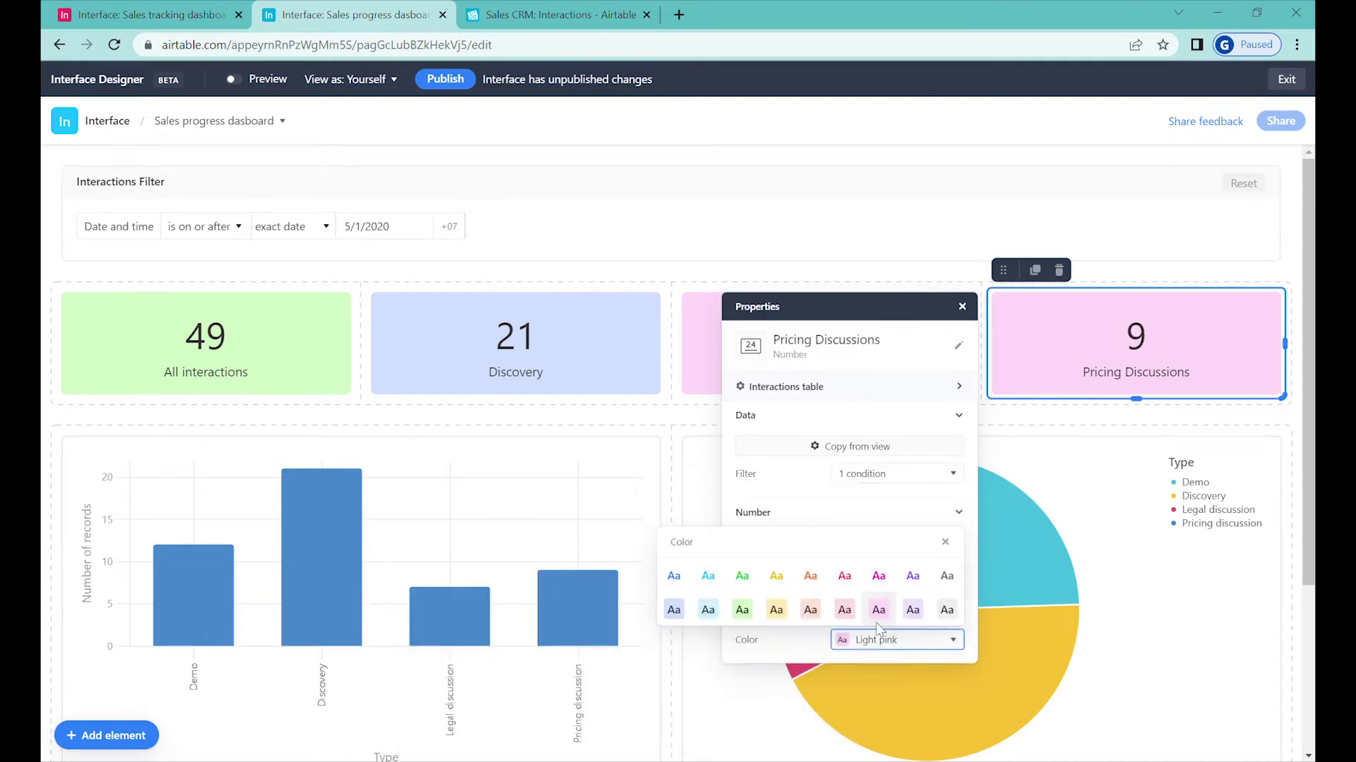
click(911, 608)
key(Escape)
Step: Compare the new tiles against the Sales tracking dashboard
scroll(726, 375, down, 1)
scroll(727, 375, down, 3)
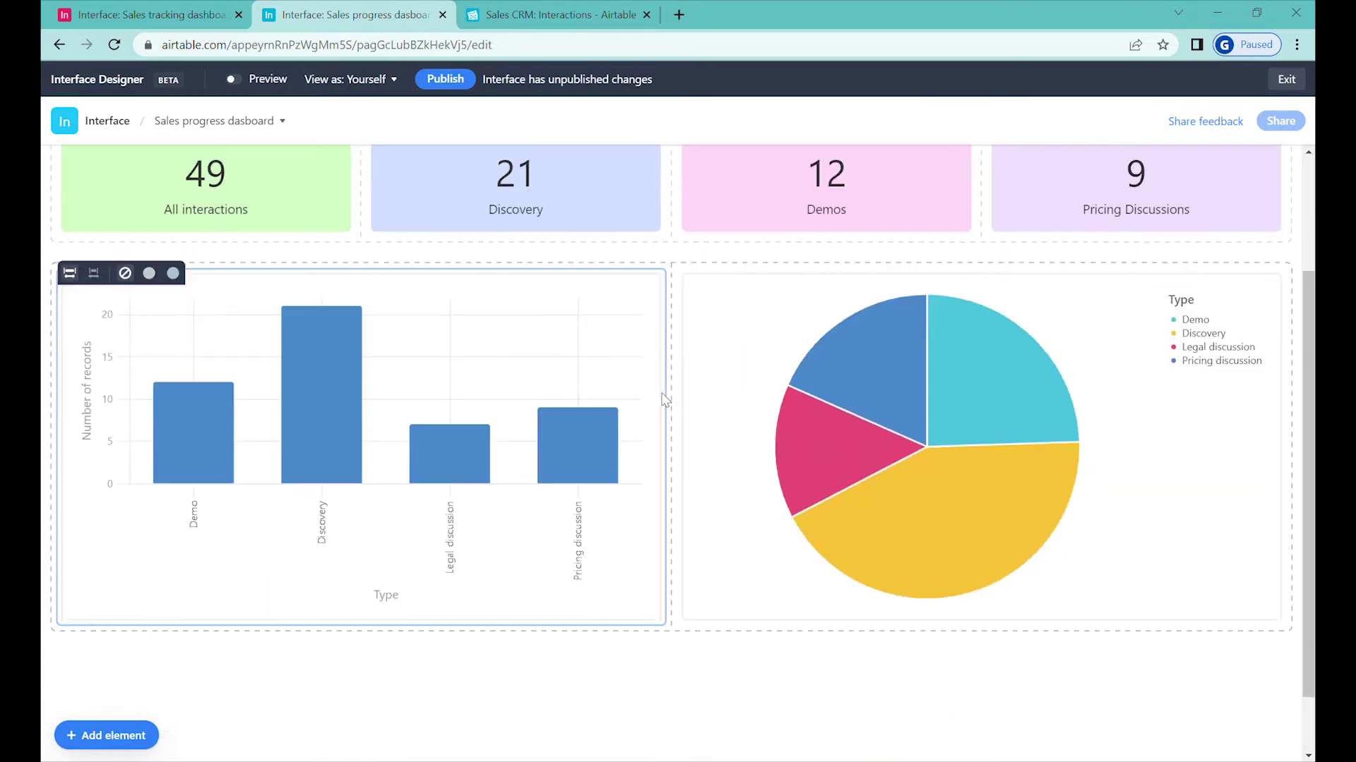
scroll(678, 393, up, 1)
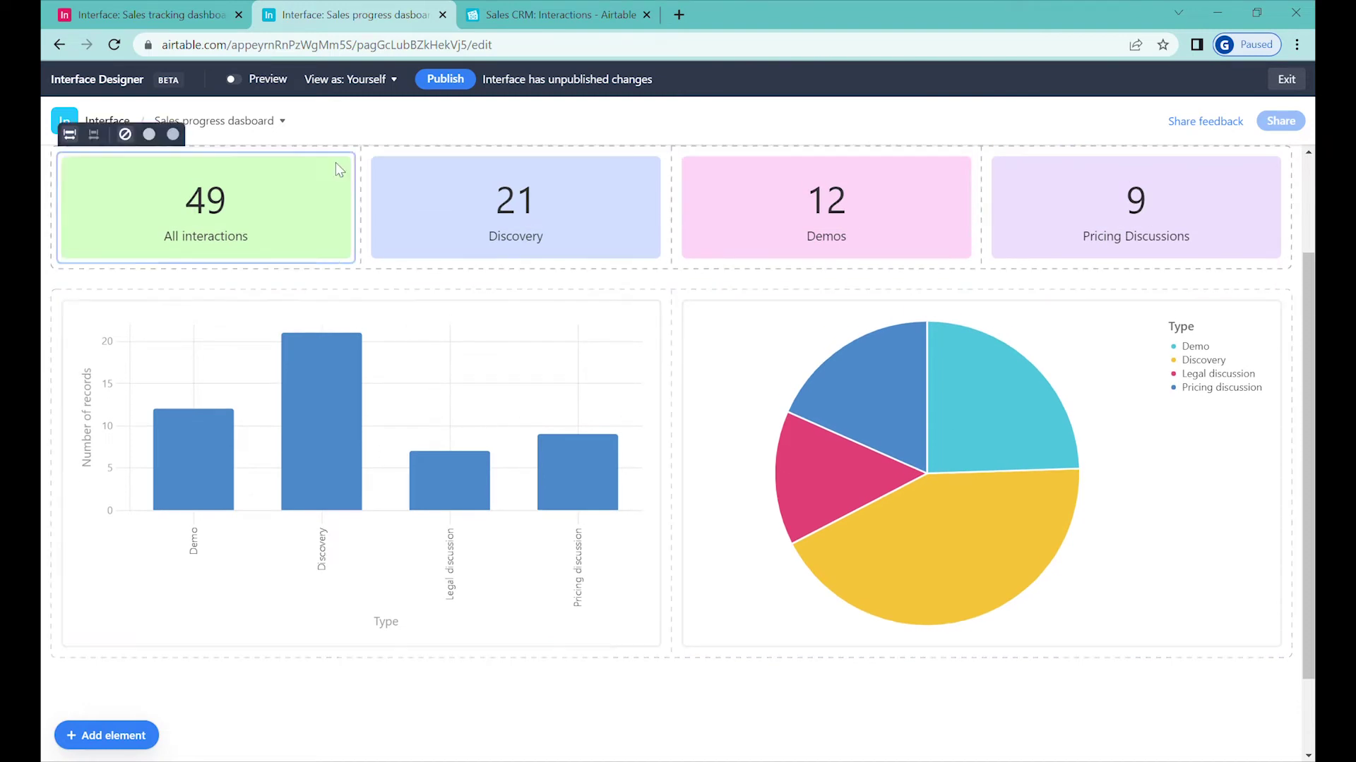
click(148, 15)
scroll(514, 572, down, 1)
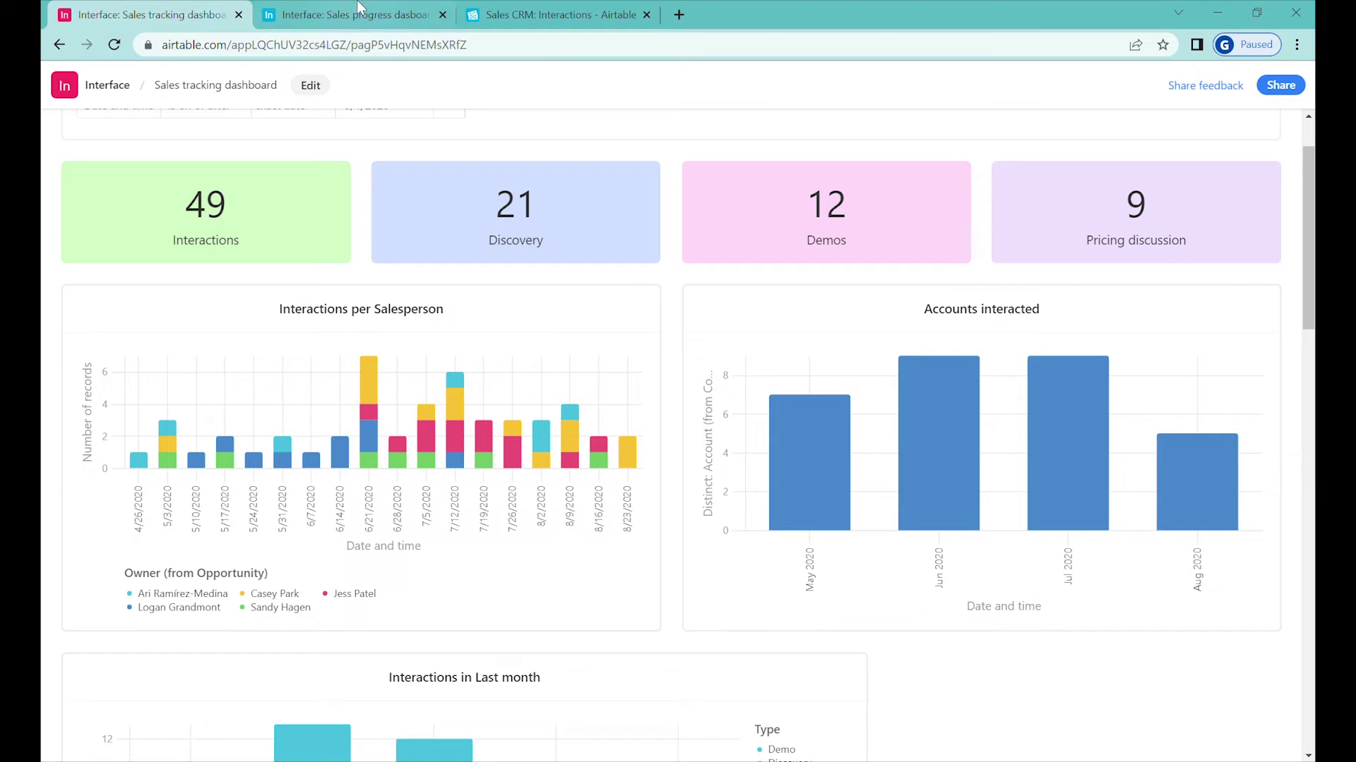
click(346, 14)
click(171, 353)
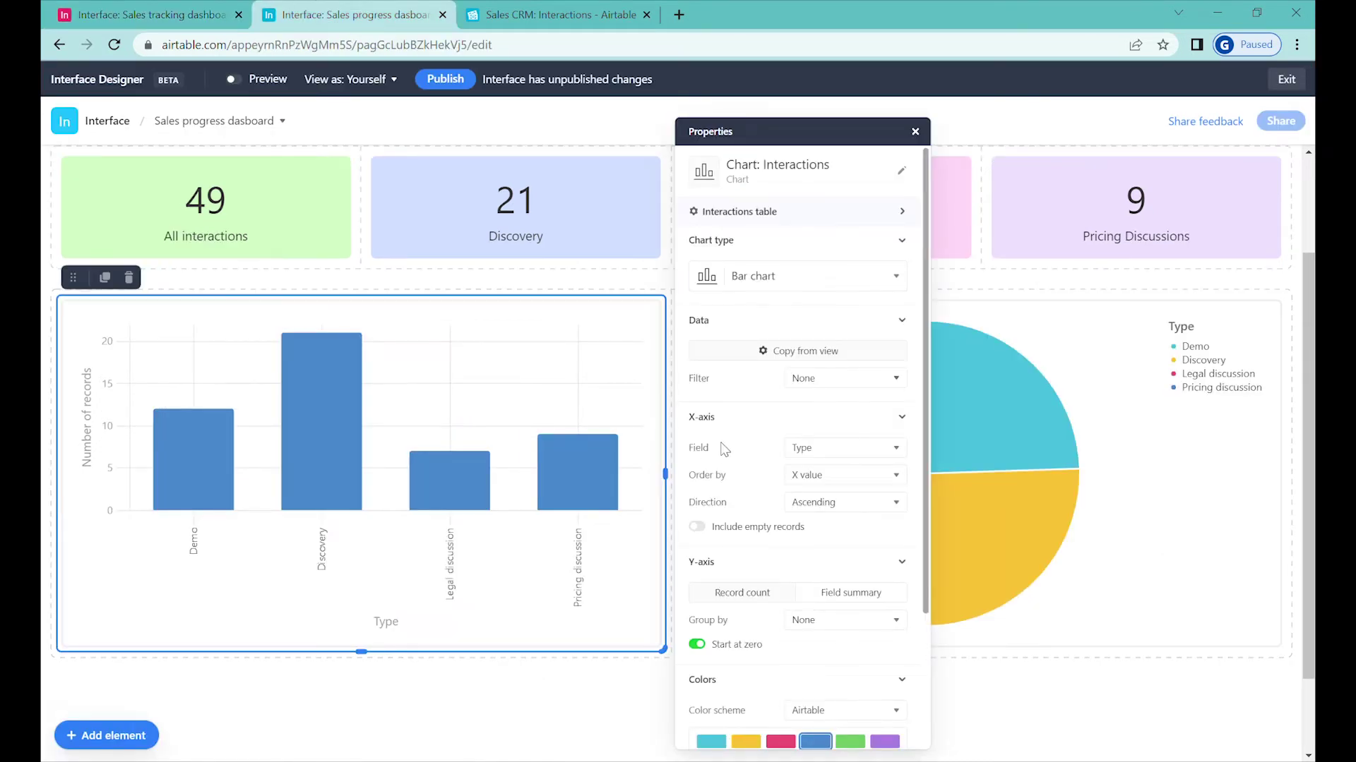
Step: Set the bar chart's x-axis to Date and time, bucketed by Week
click(833, 452)
click(802, 567)
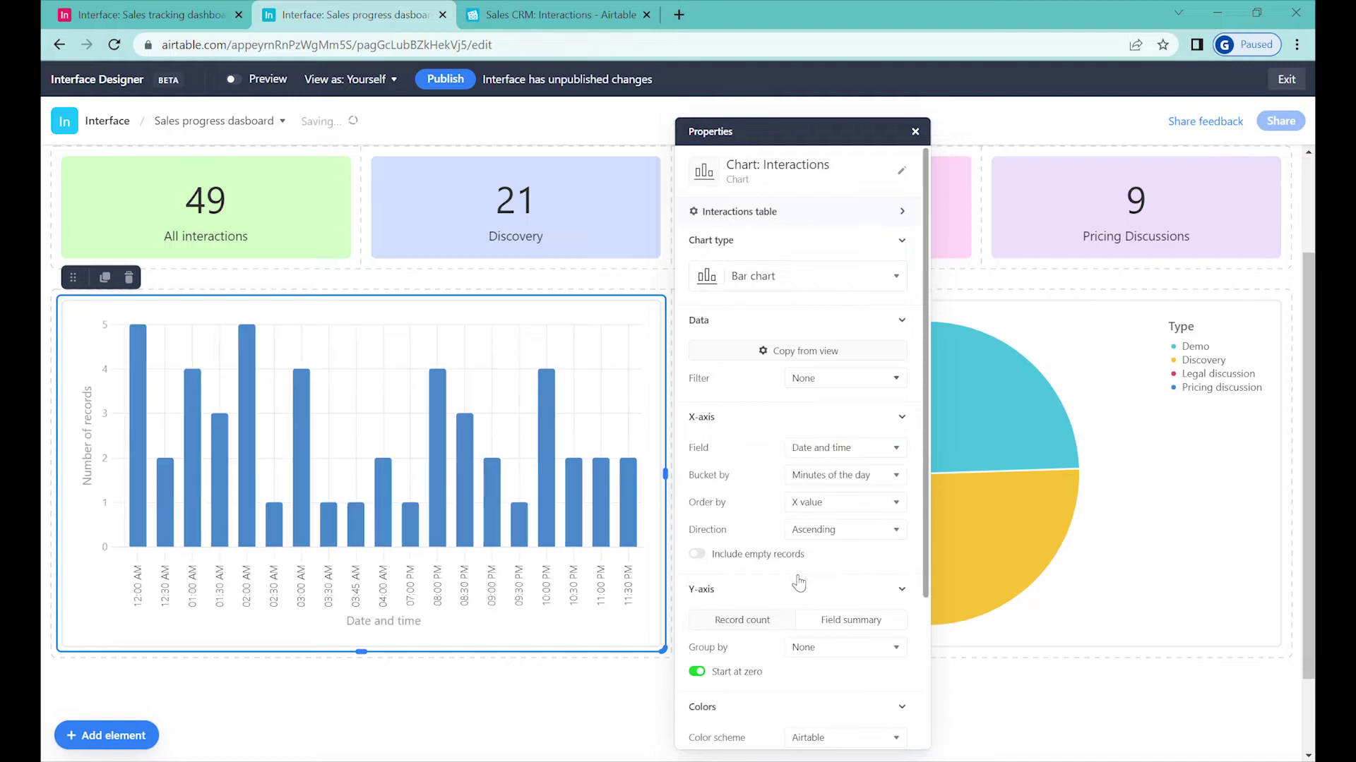
click(857, 477)
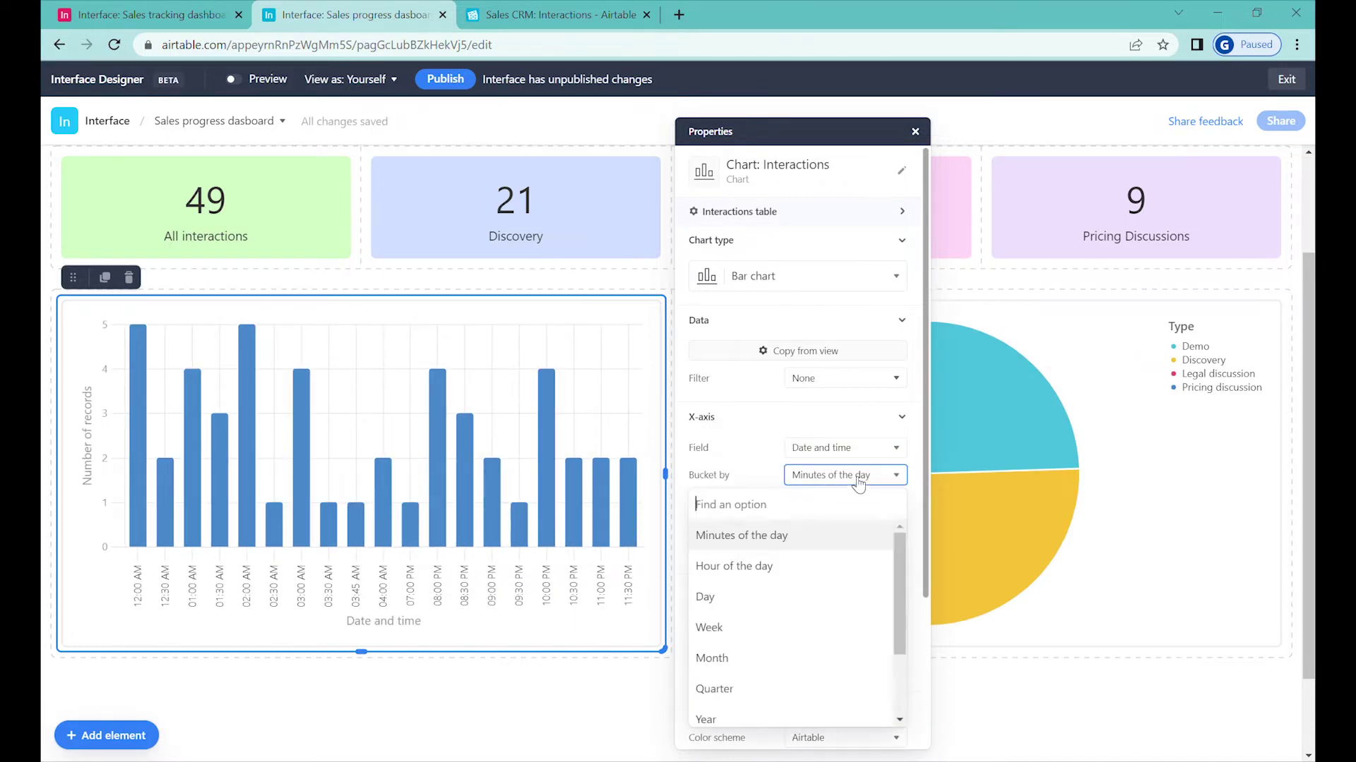
click(766, 639)
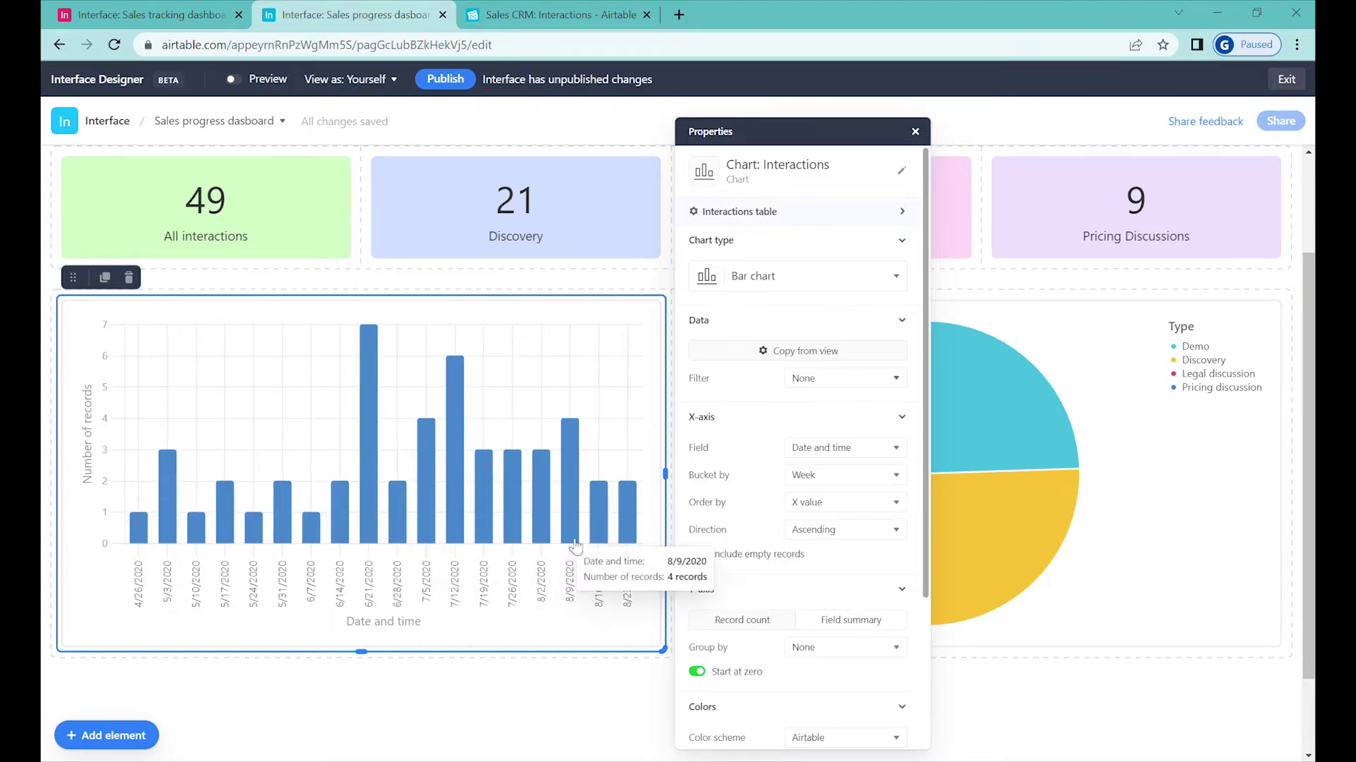
scroll(786, 478, down, 3)
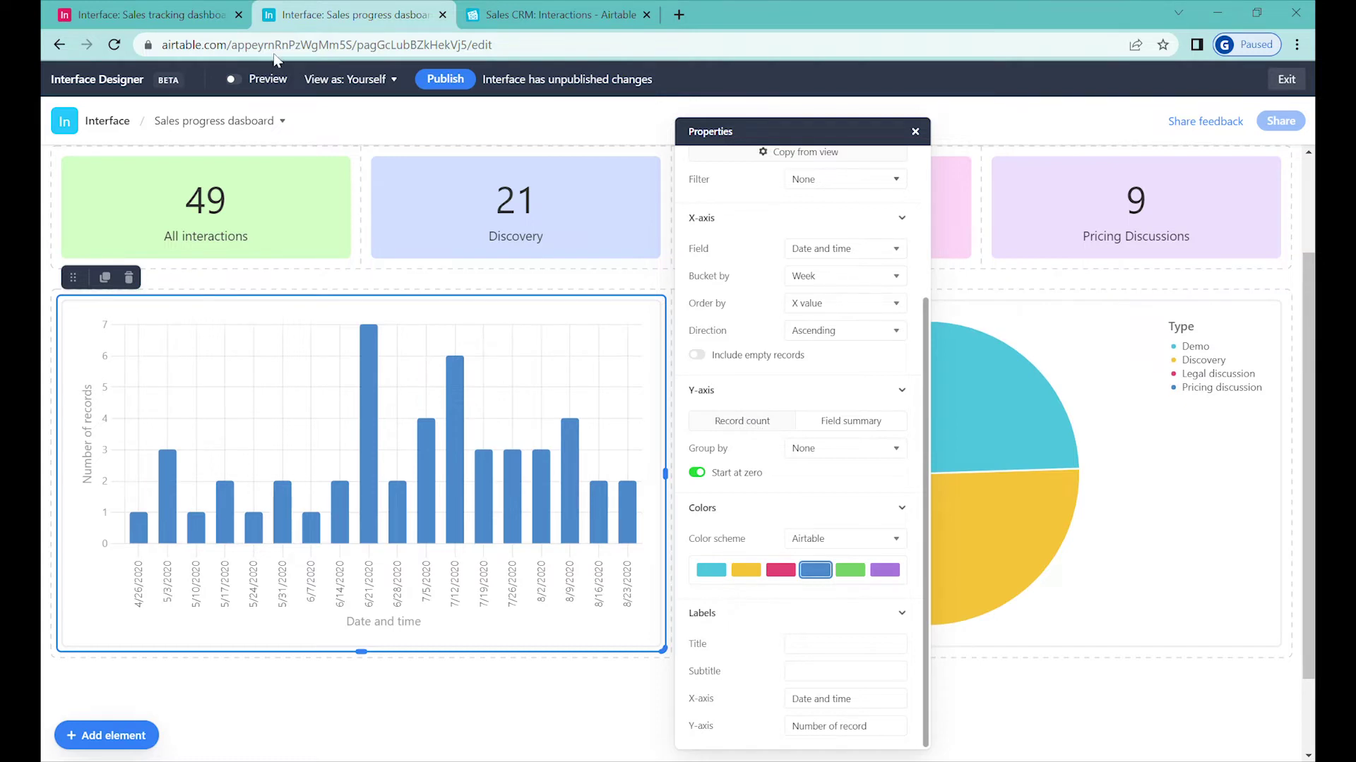
click(551, 14)
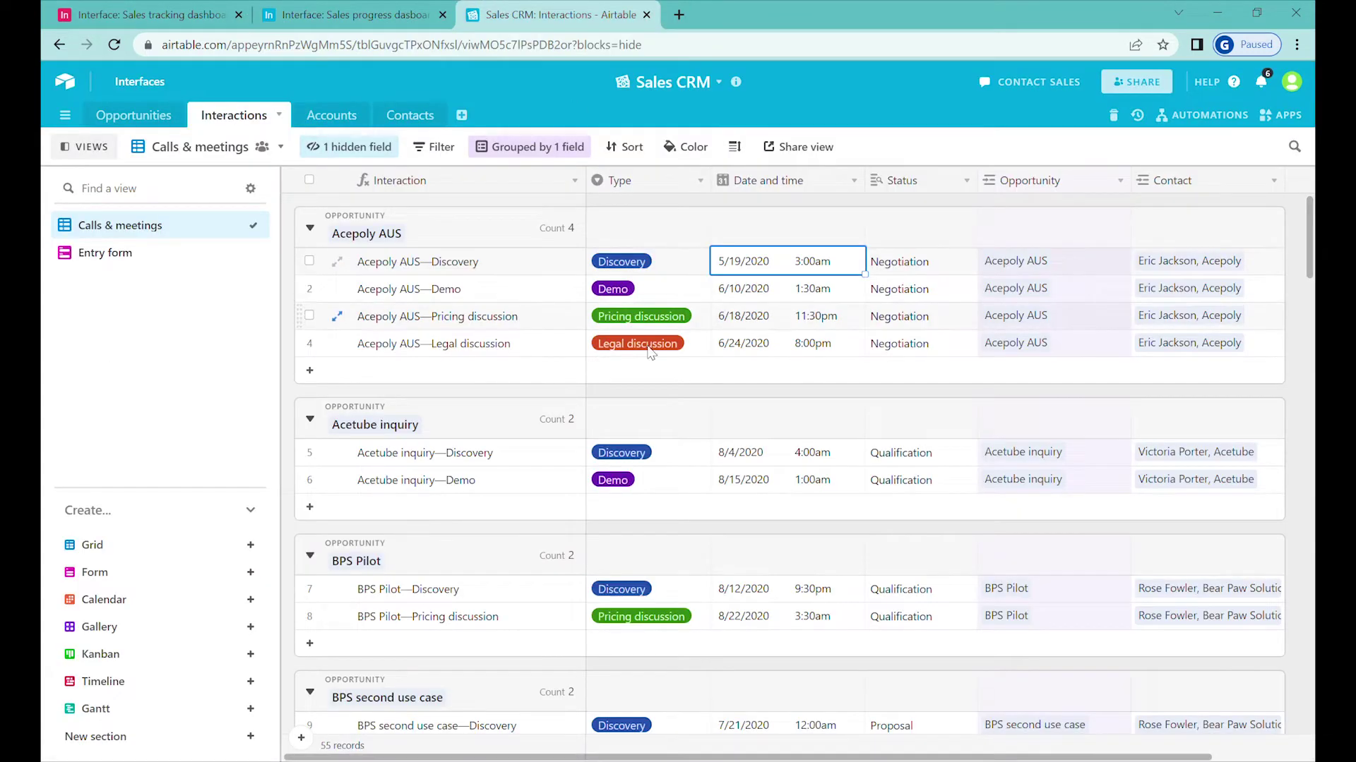
scroll(452, 639, down, 3)
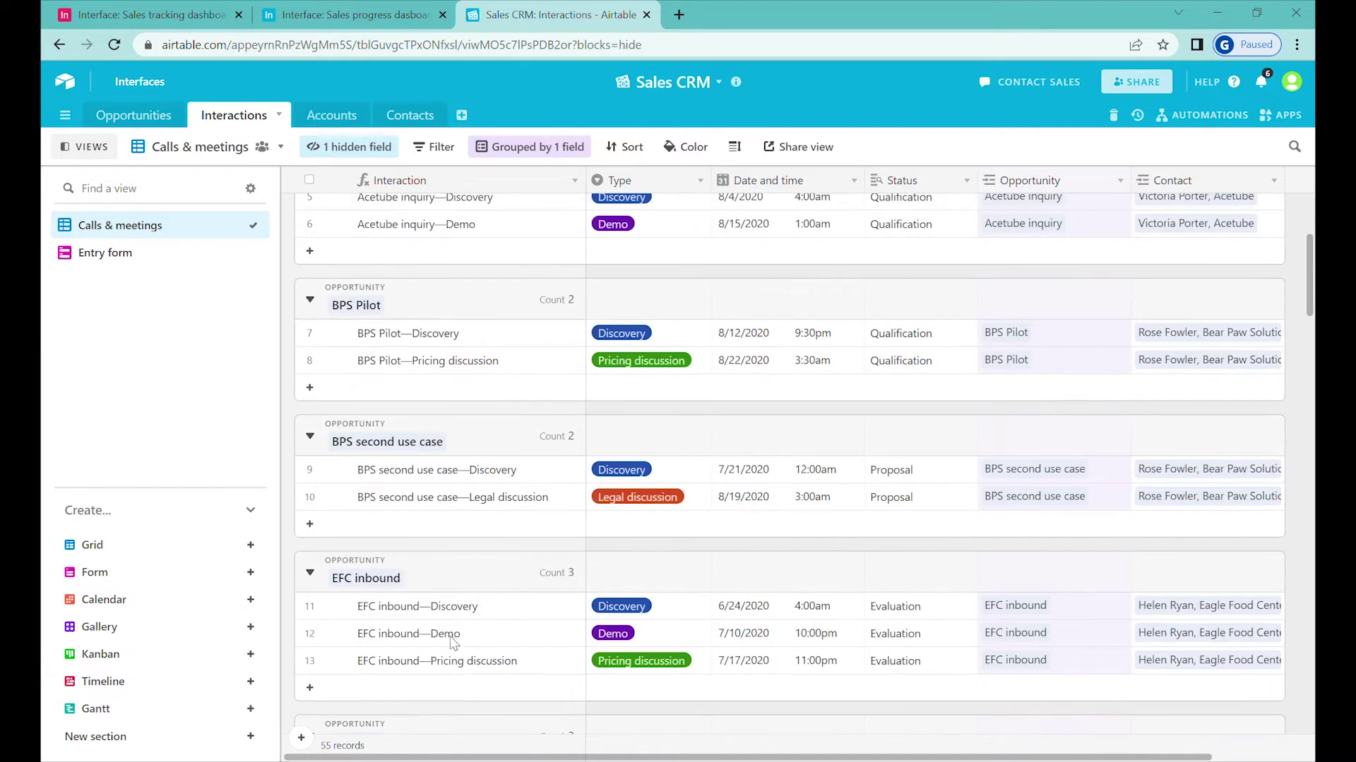
scroll(523, 381, up, 3)
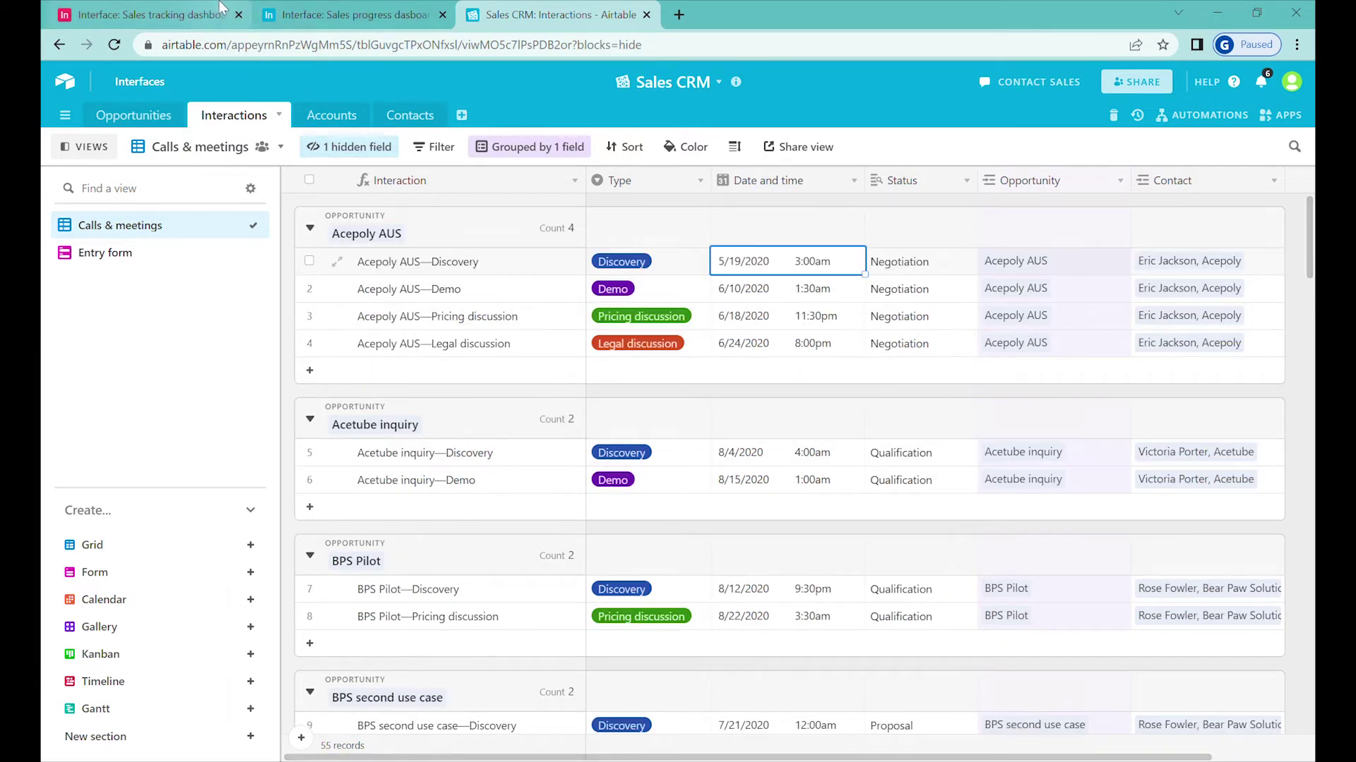
click(361, 10)
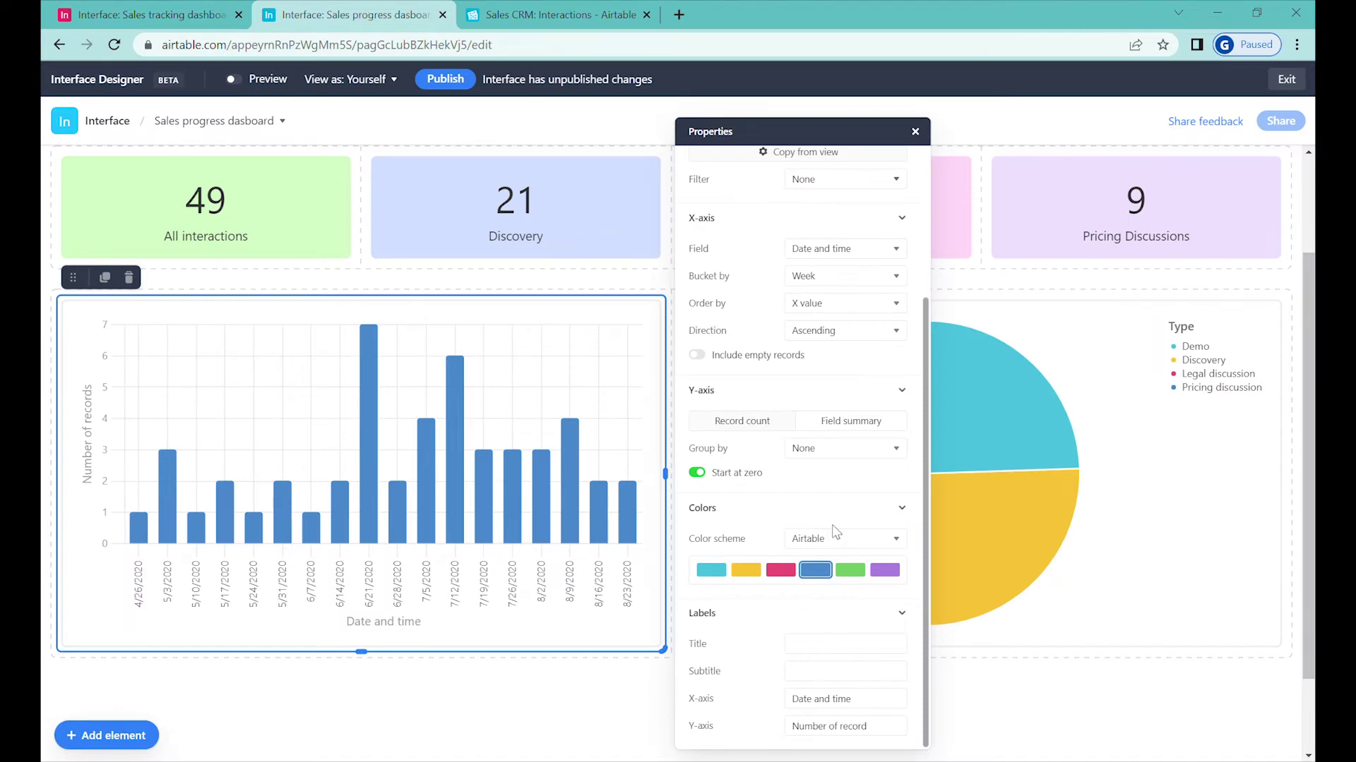
Step: Search the bar chart's Group by options for 'on', then inspect Acepoly AUS in Sales CRM Interactions
click(836, 454)
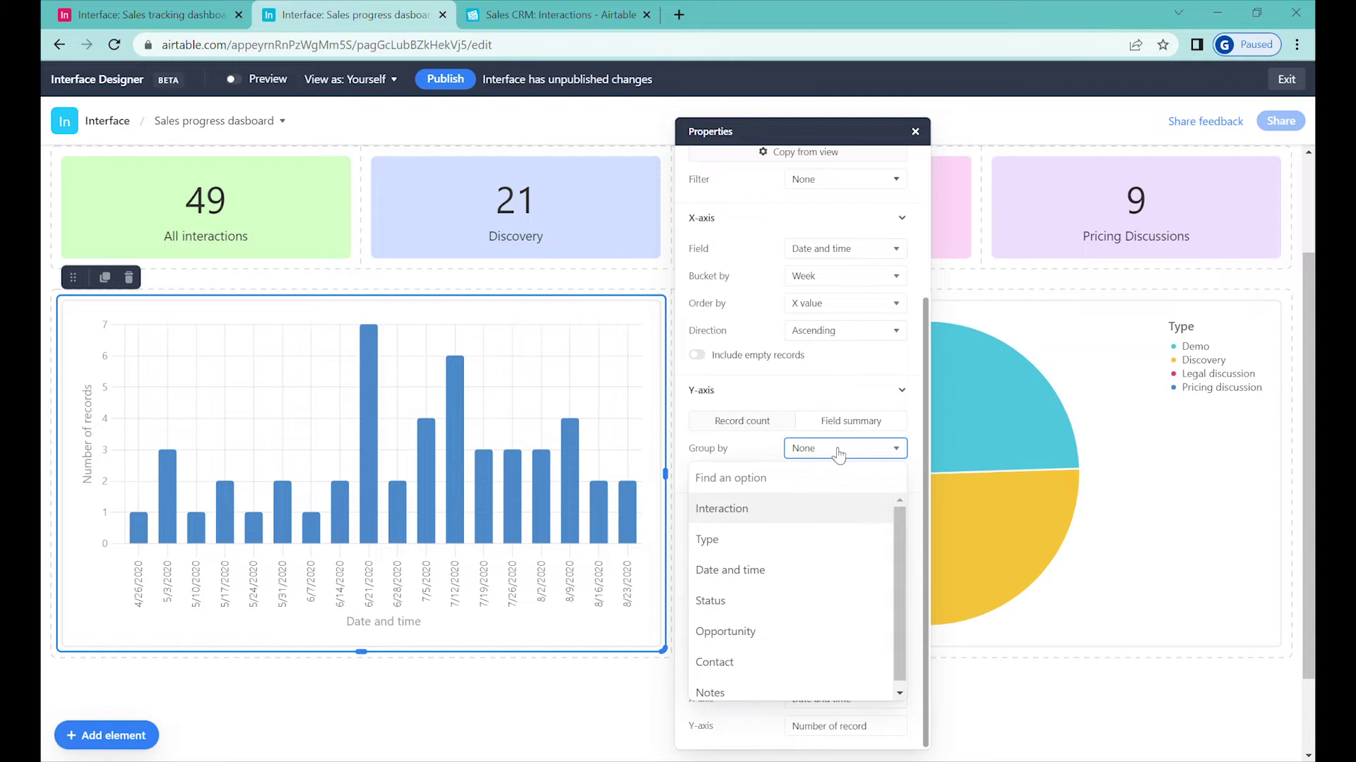
text(on)
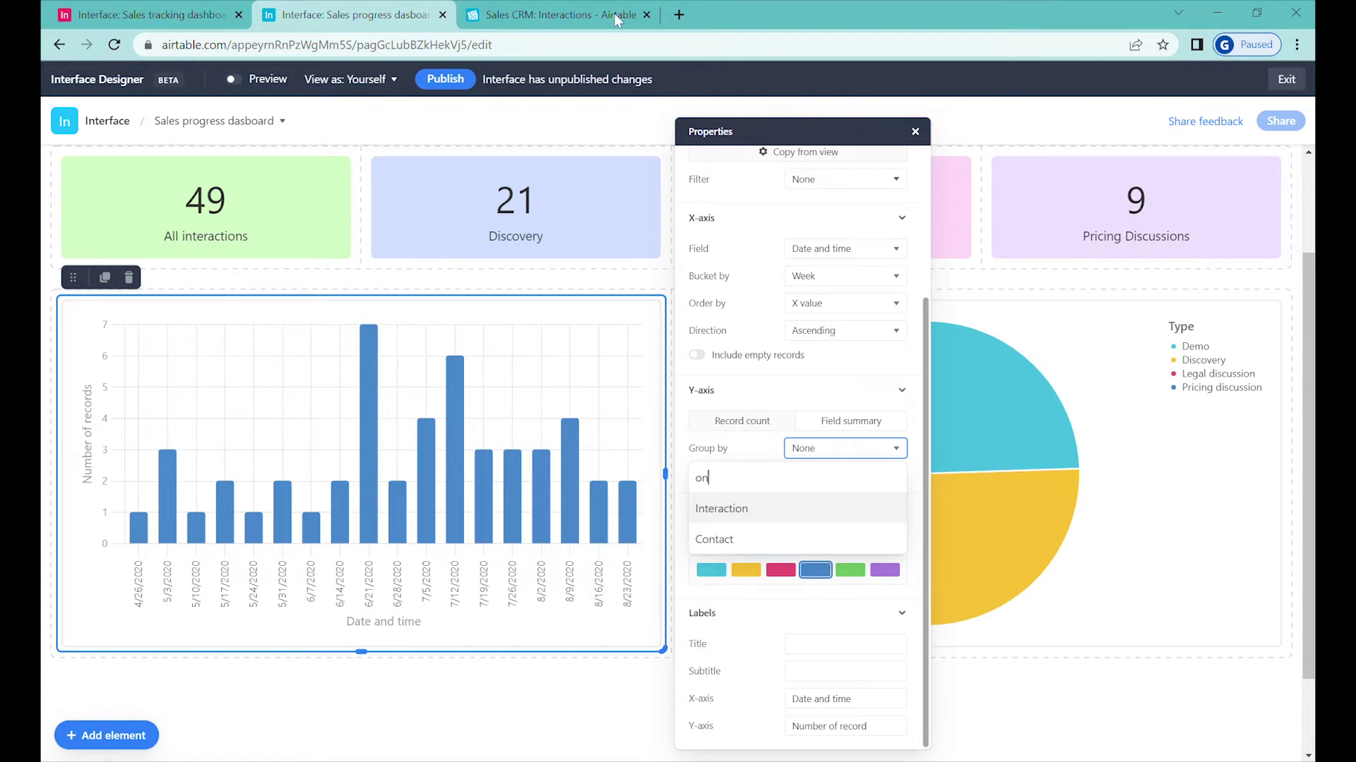
click(581, 13)
click(1095, 322)
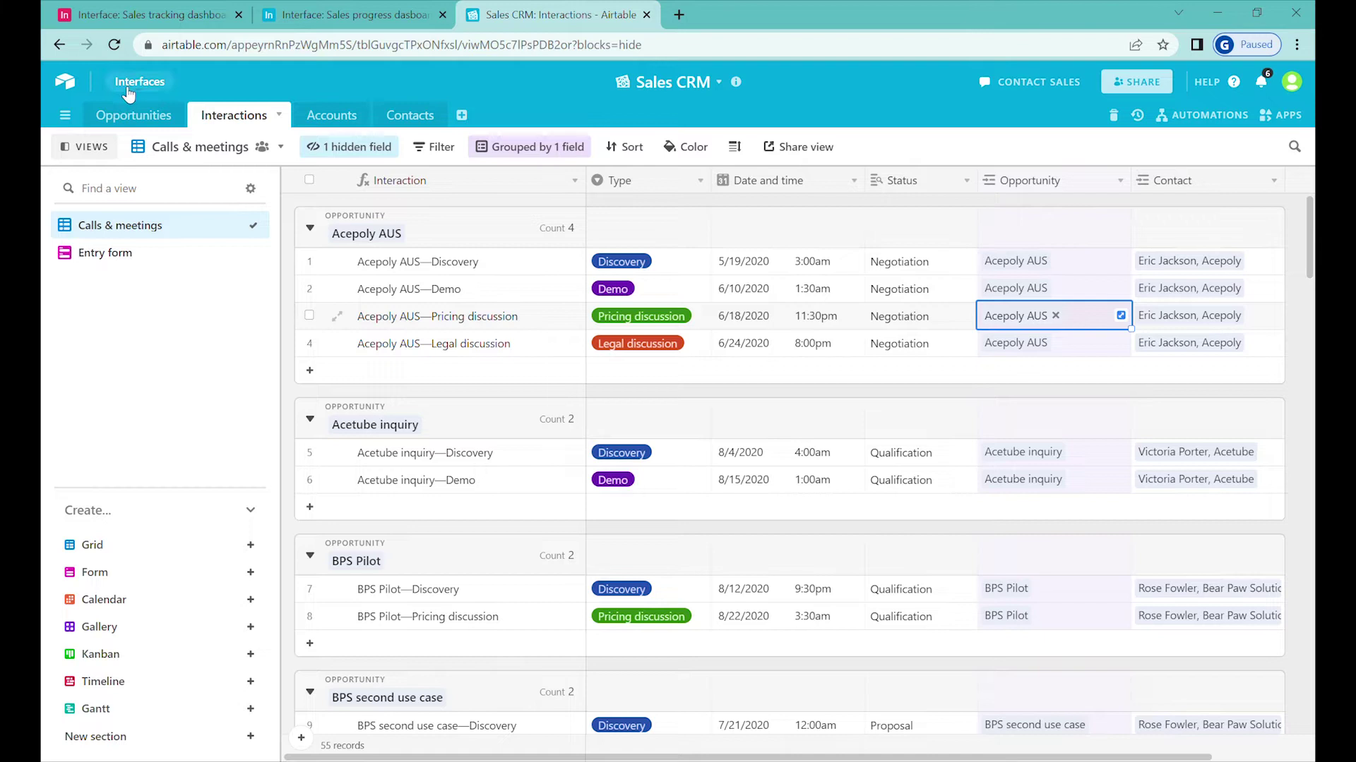
click(148, 117)
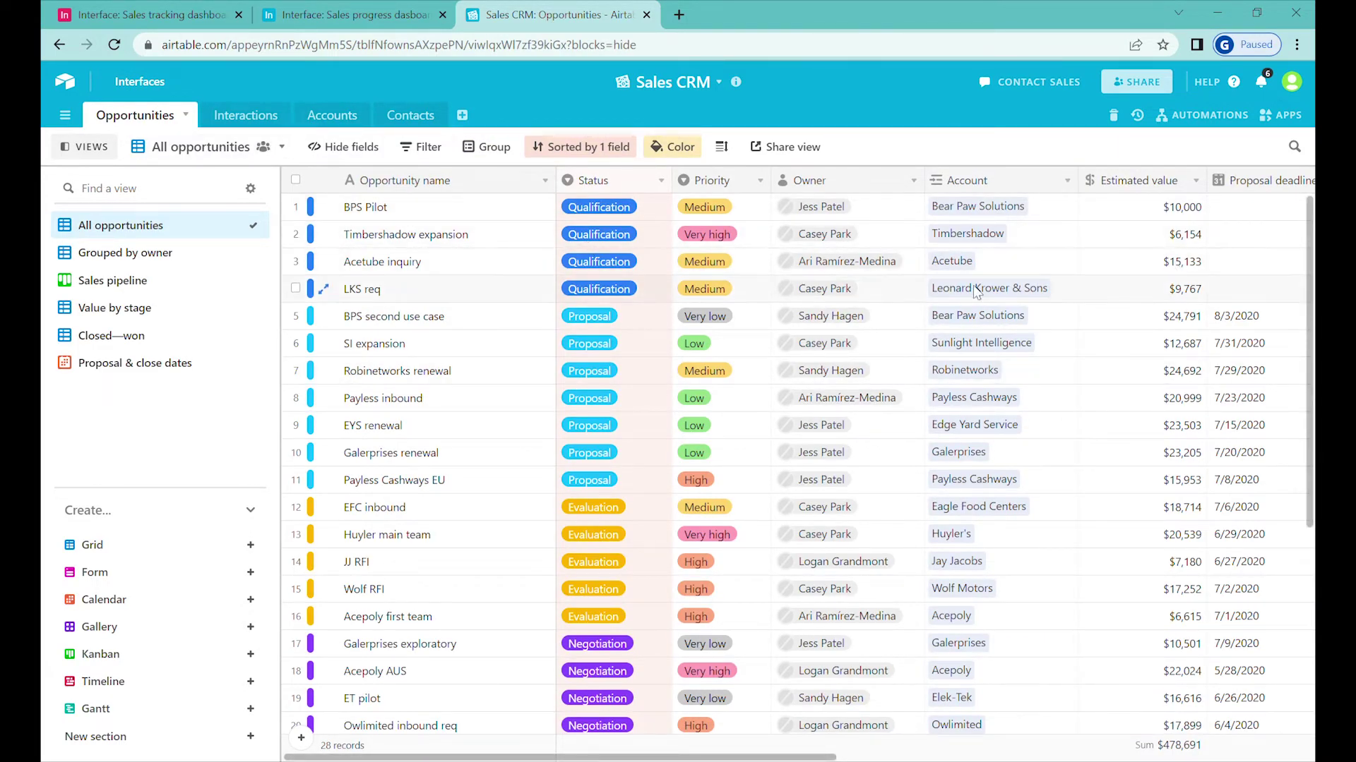
click(868, 233)
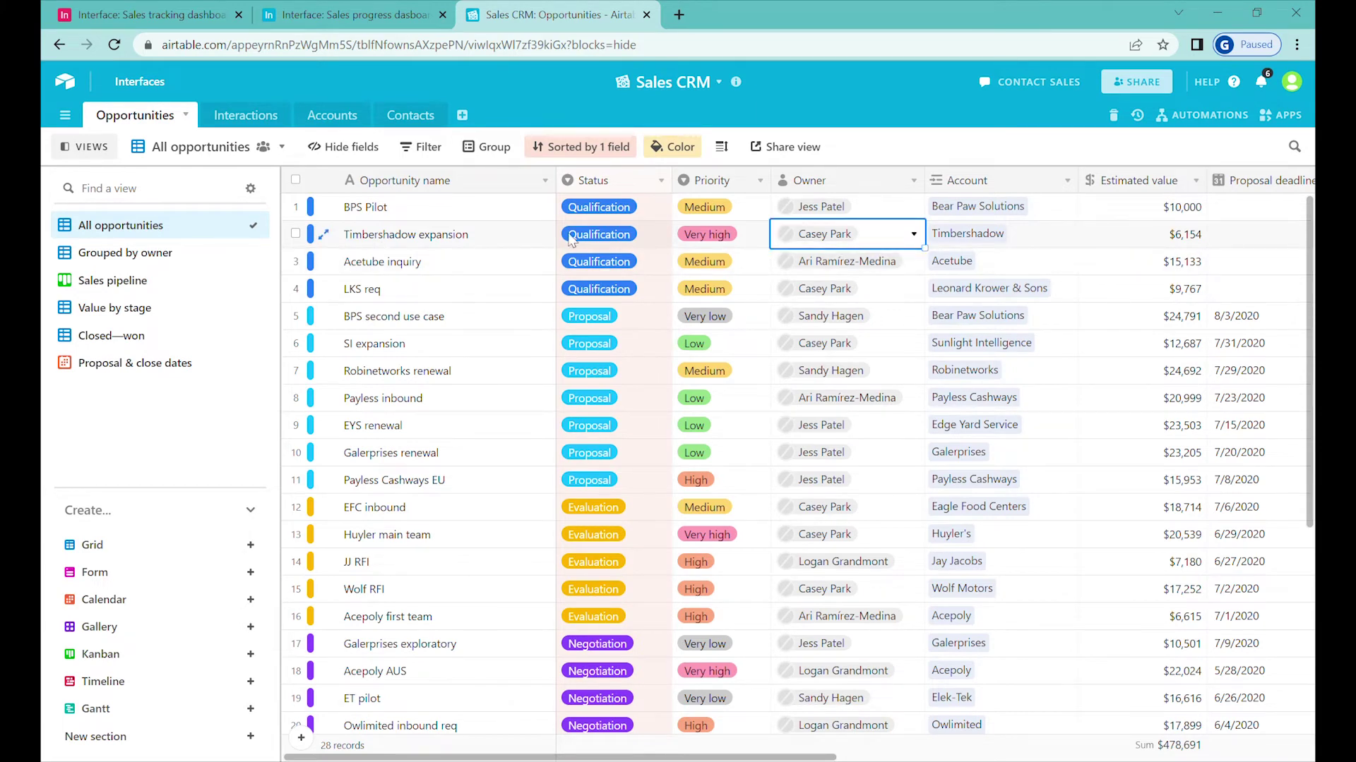
click(1042, 240)
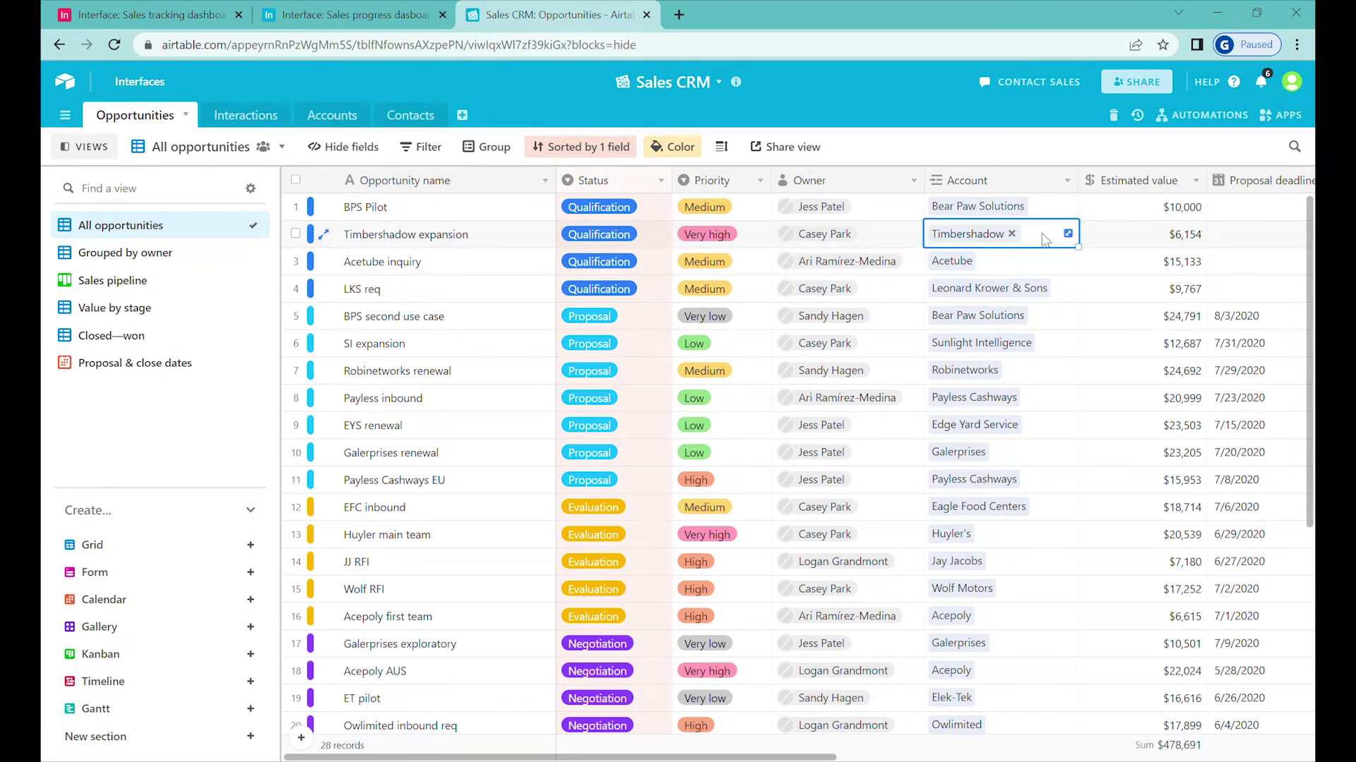
key(Right)
key(Left)
key(Right)
key(Right)
key(Right)
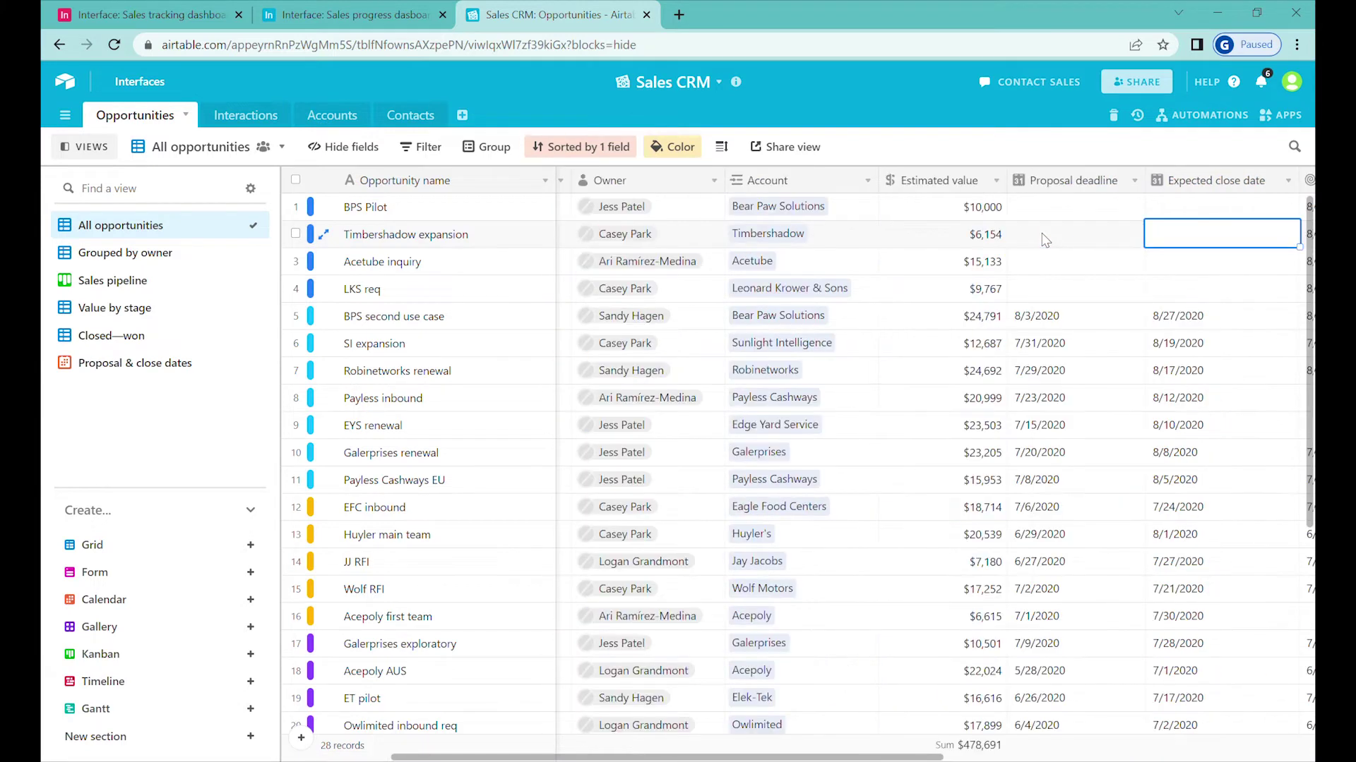
key(Right)
key(Right)
key(Right)
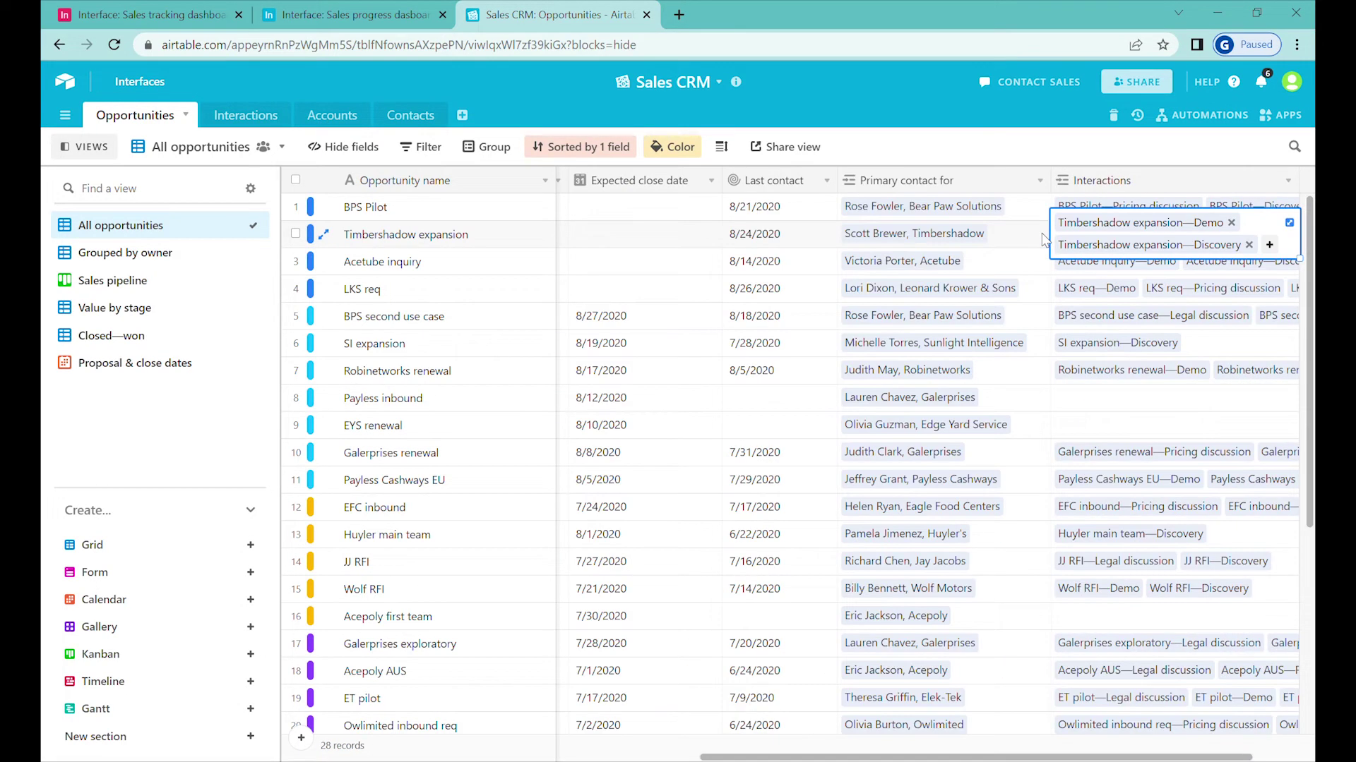
key(Left)
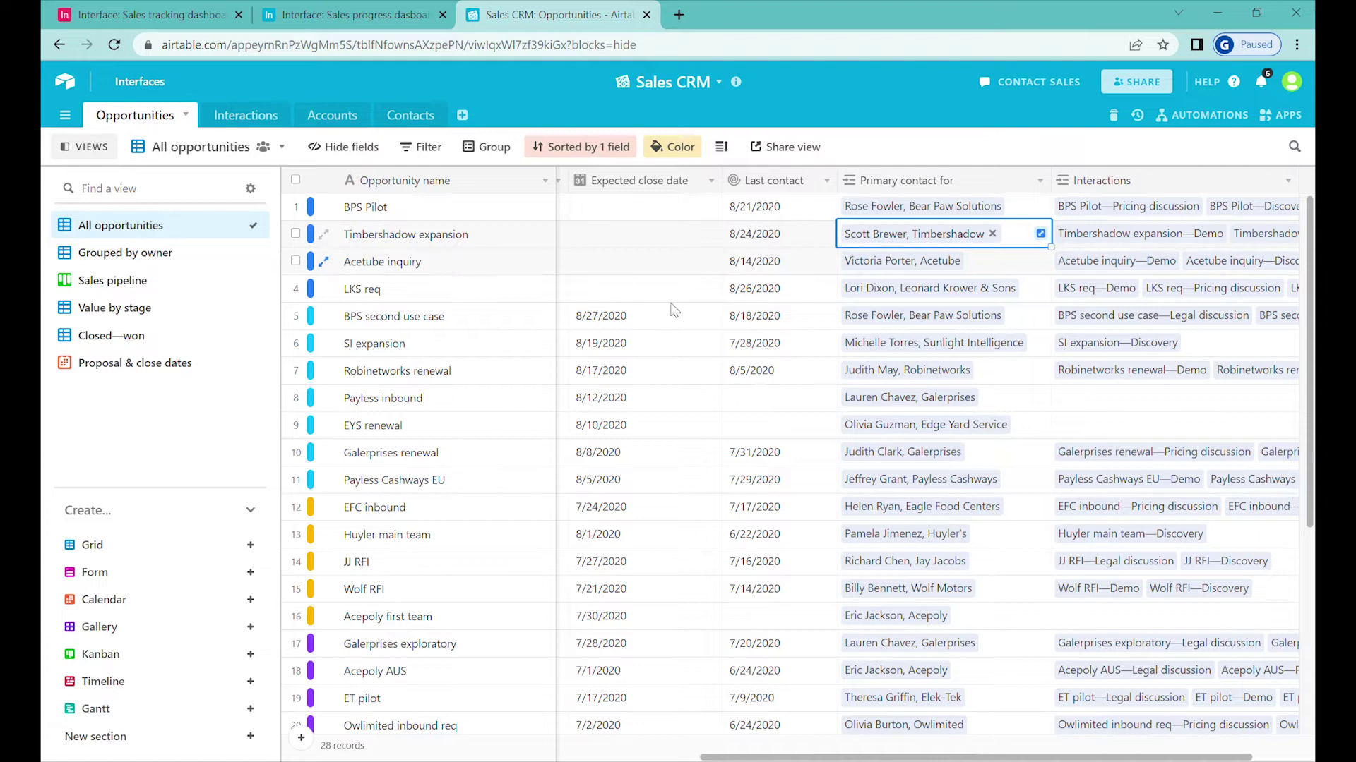
click(249, 115)
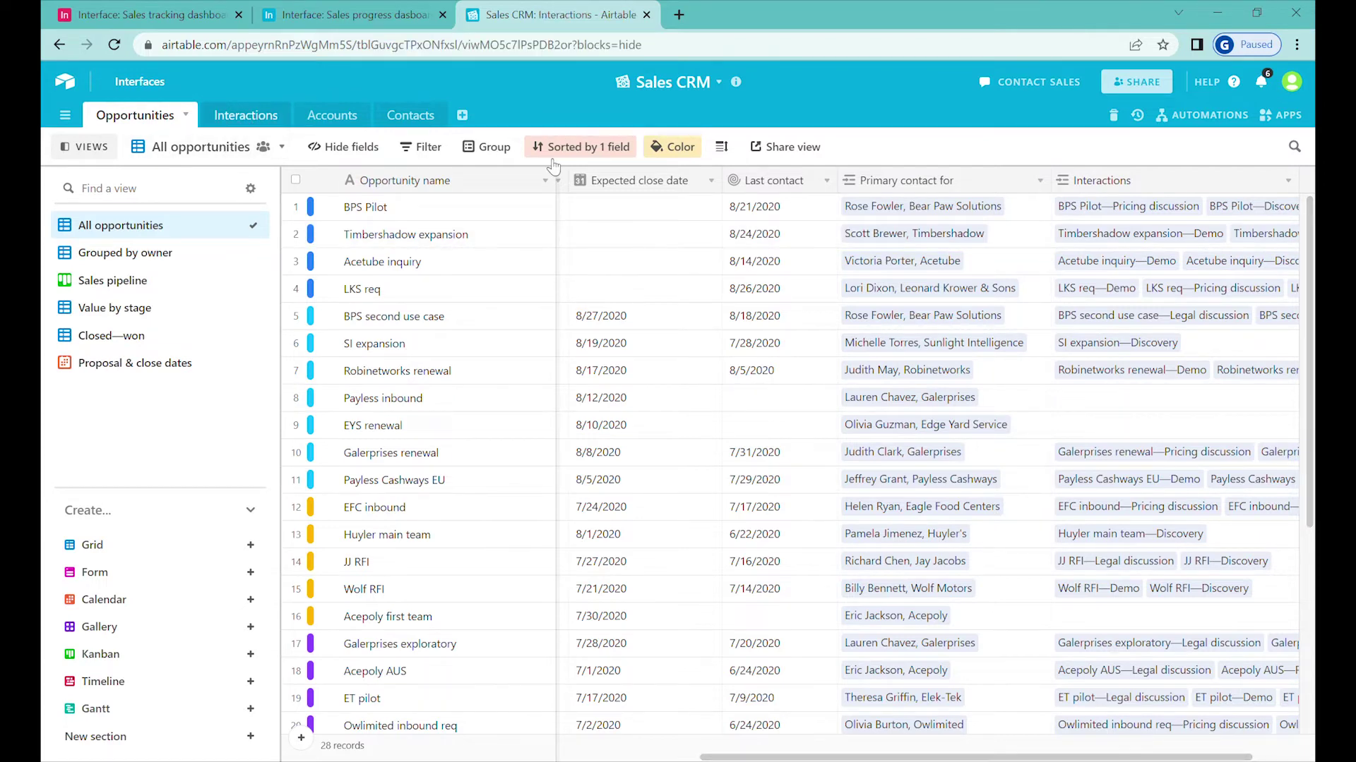
scroll(887, 759, right, 3)
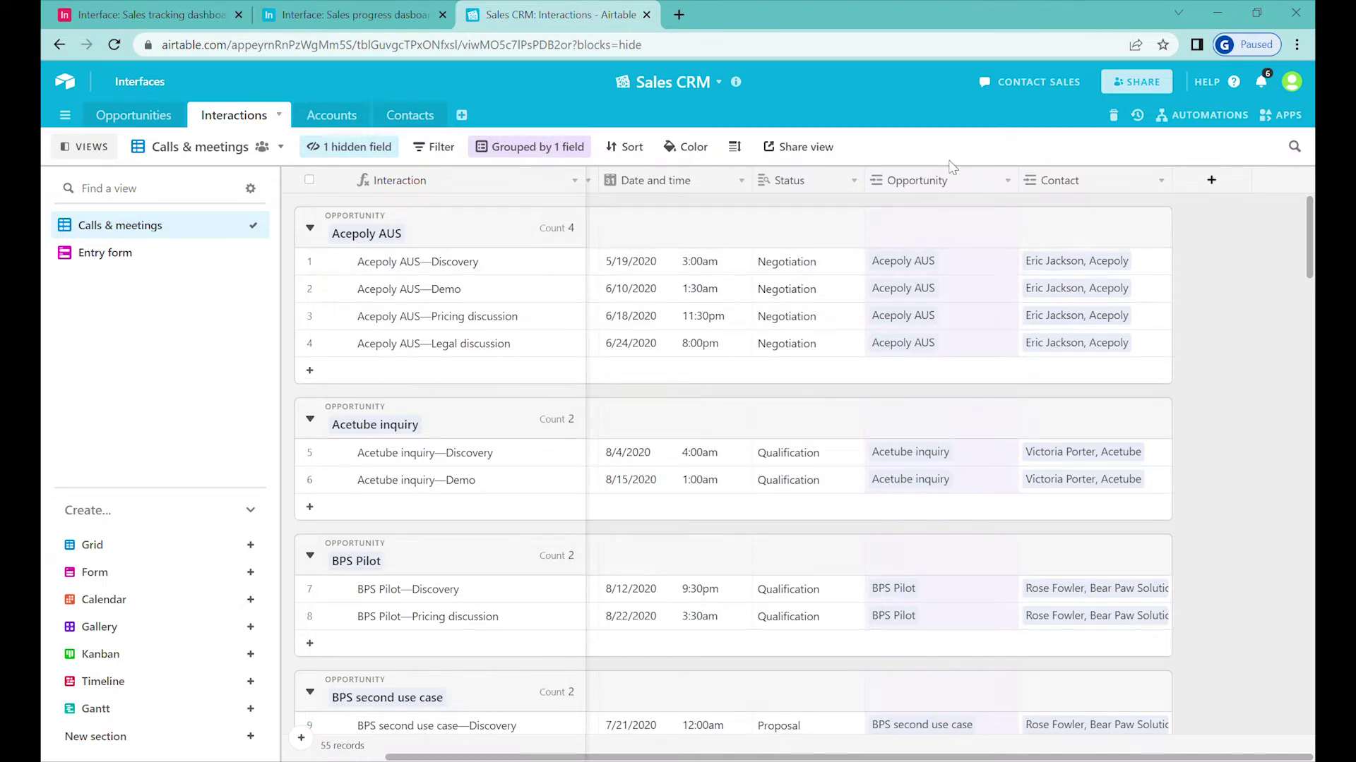
Step: Add an Owner lookup through the Opportunity field, then check Opportunities and return to Interactions
right_click(935, 183)
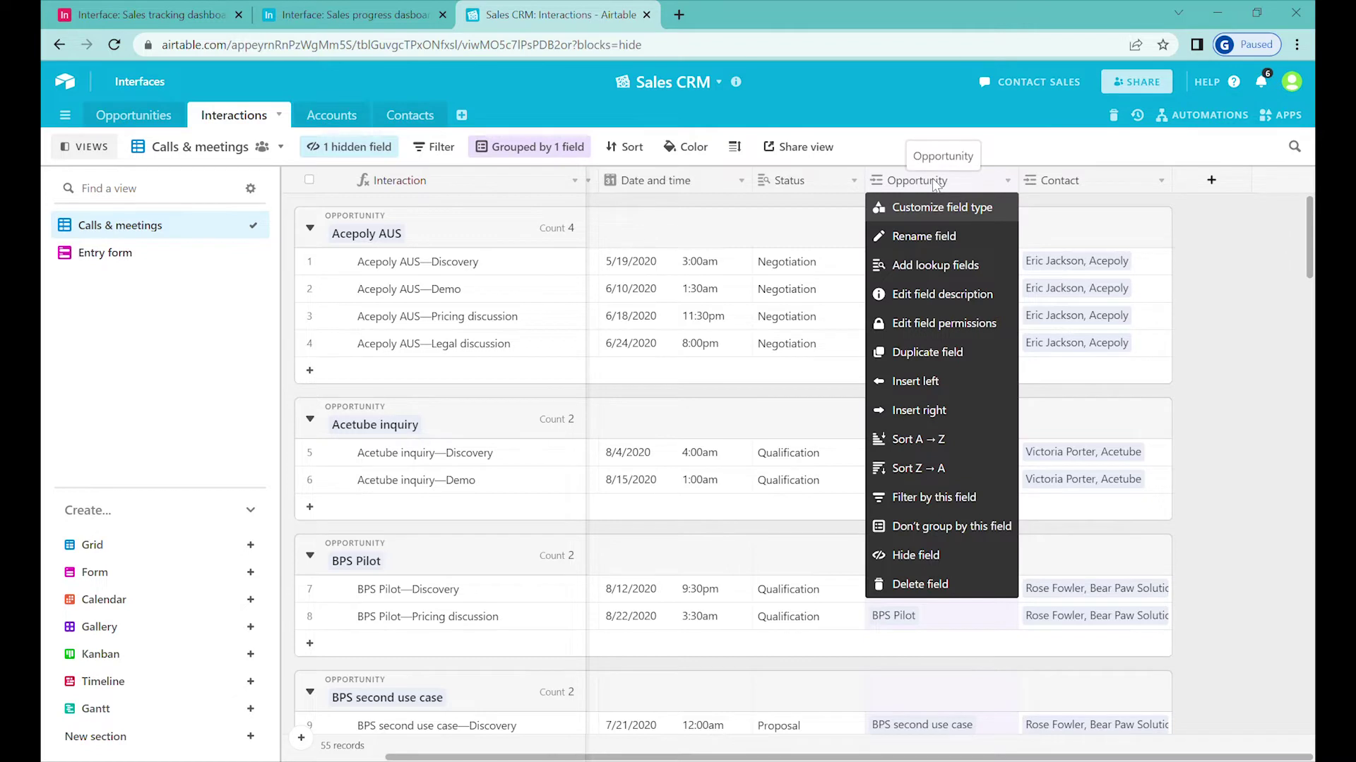
click(935, 265)
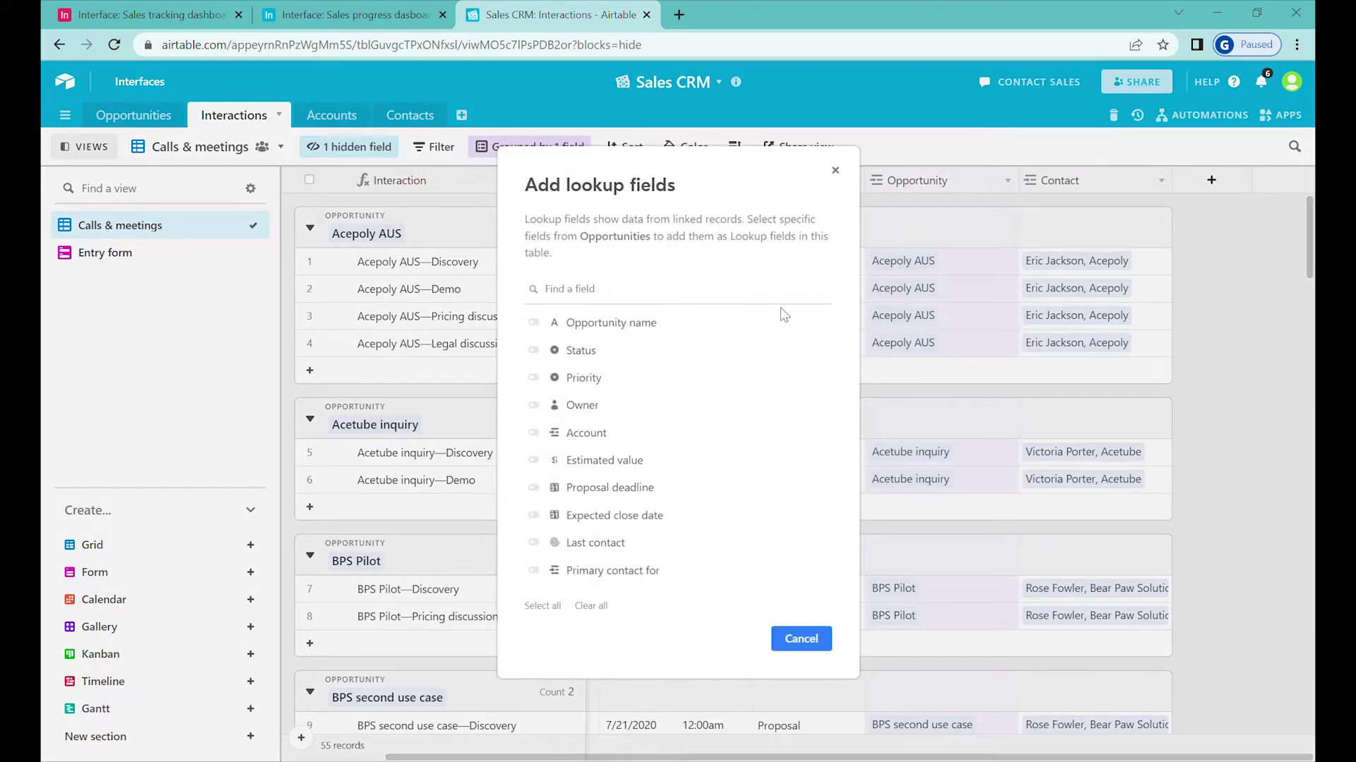
text(ow)
click(752, 315)
click(801, 639)
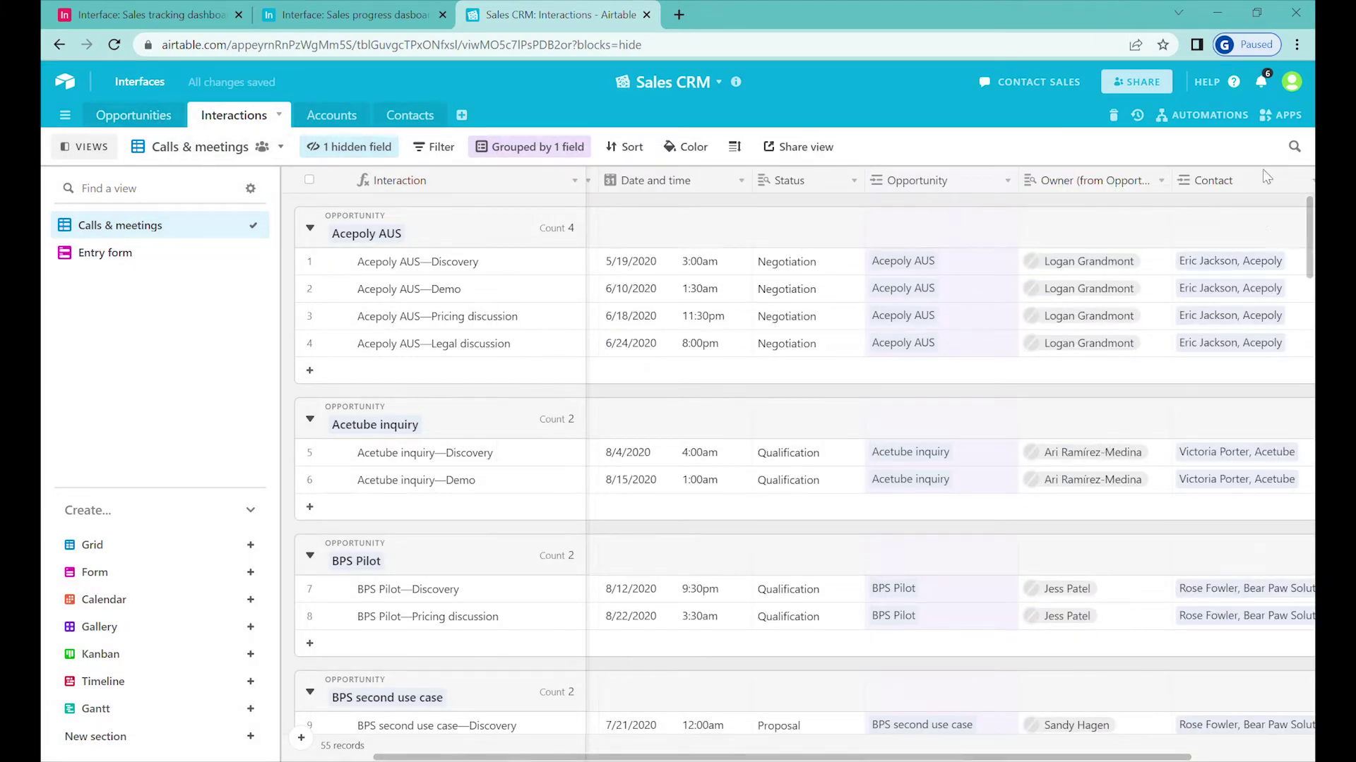
click(133, 115)
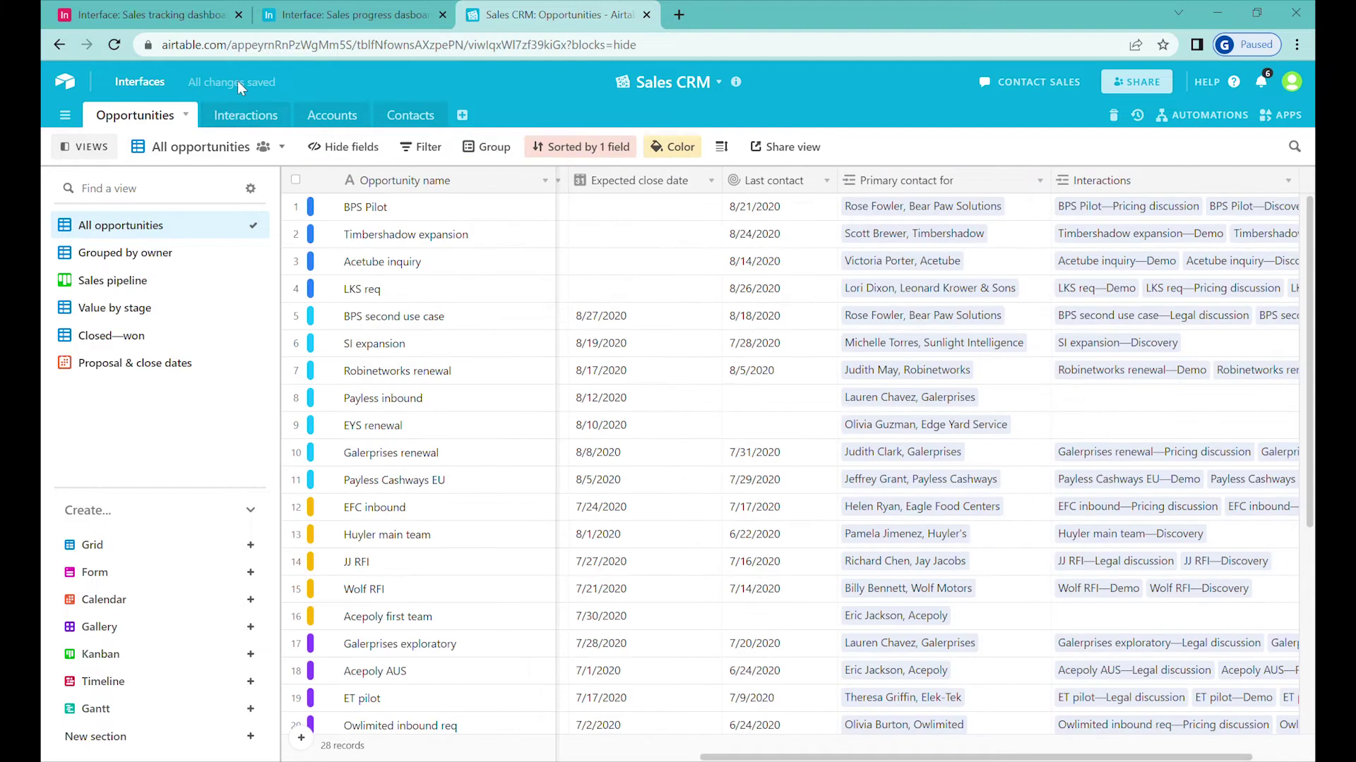
click(240, 115)
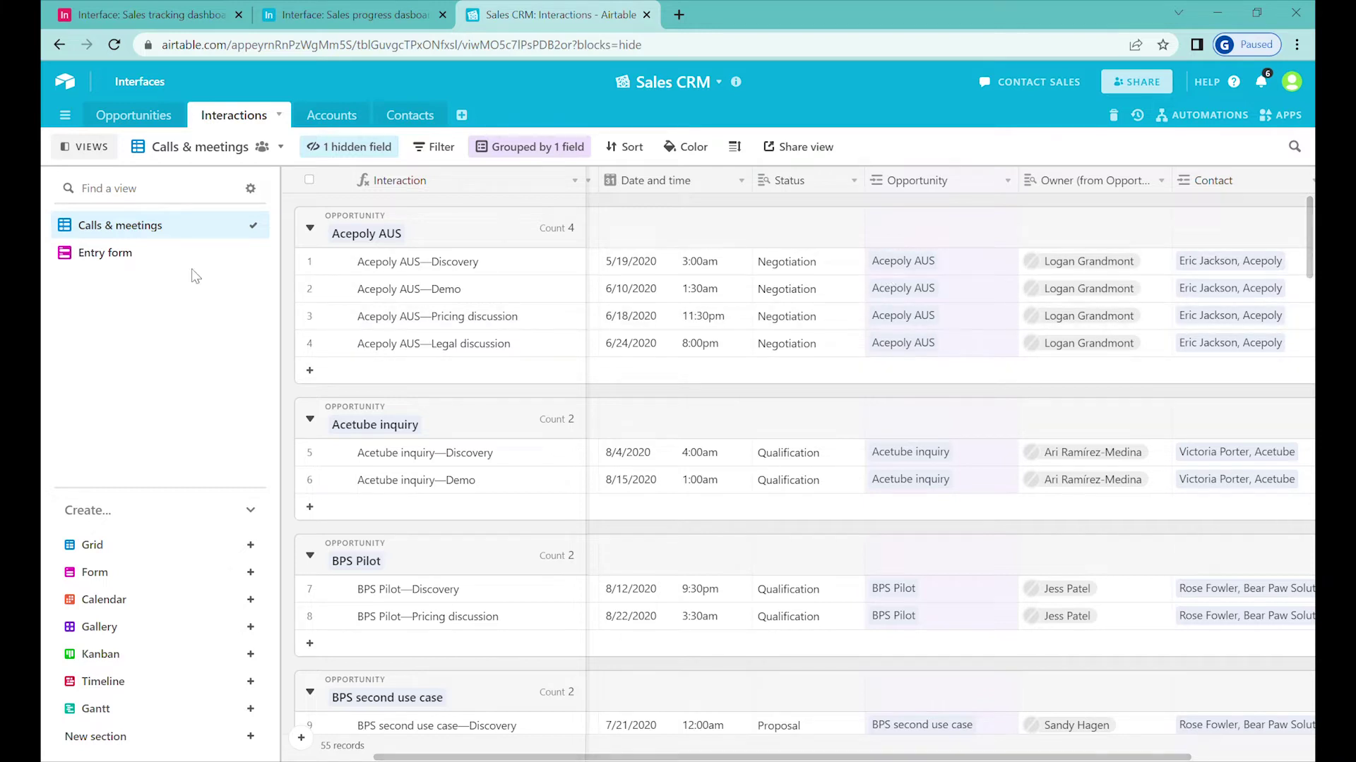
click(128, 261)
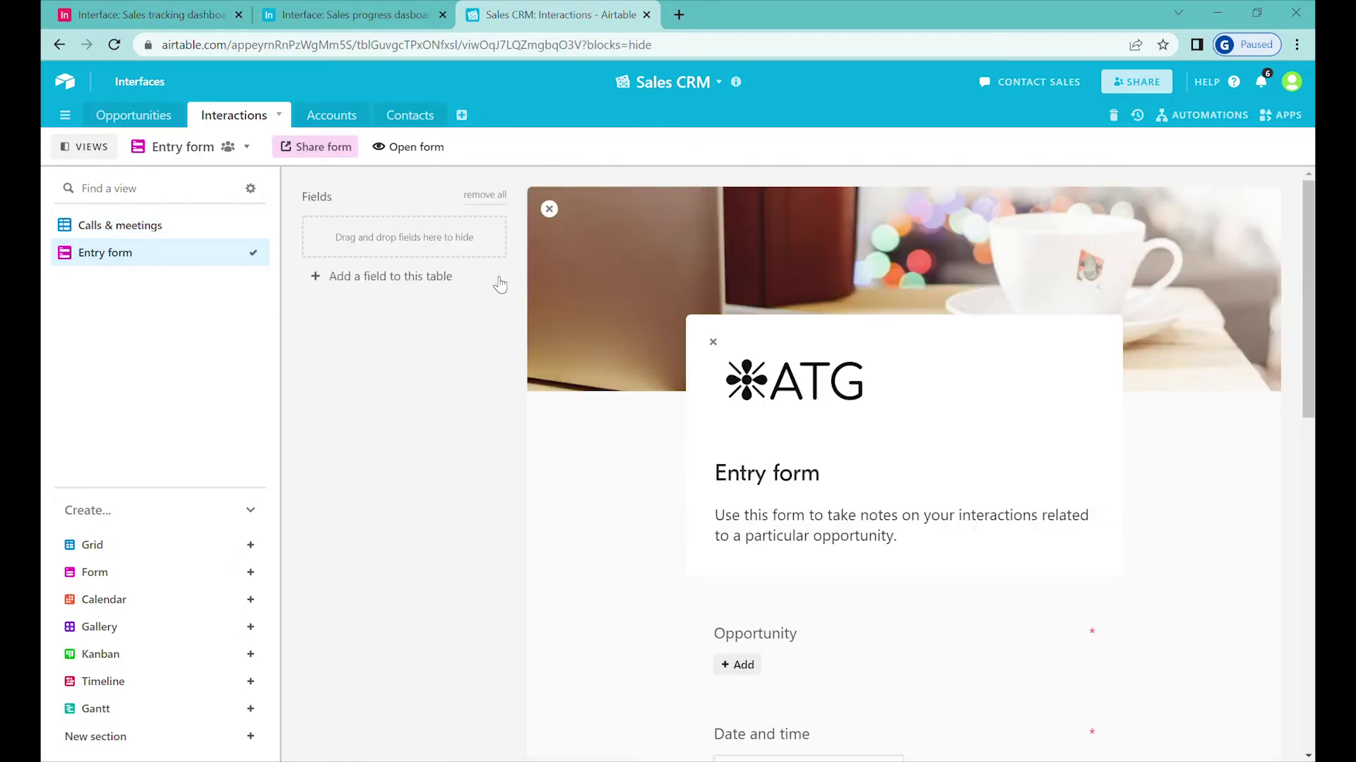
click(426, 147)
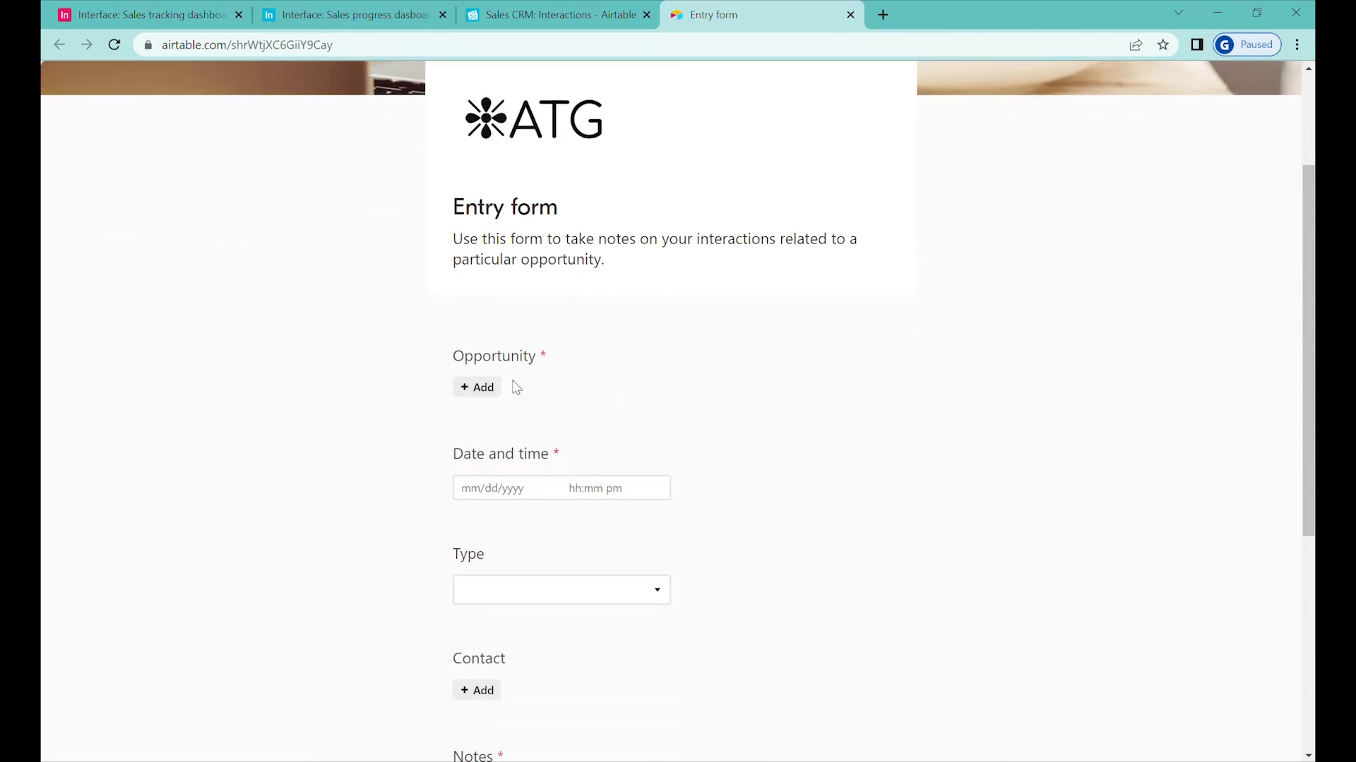
click(483, 388)
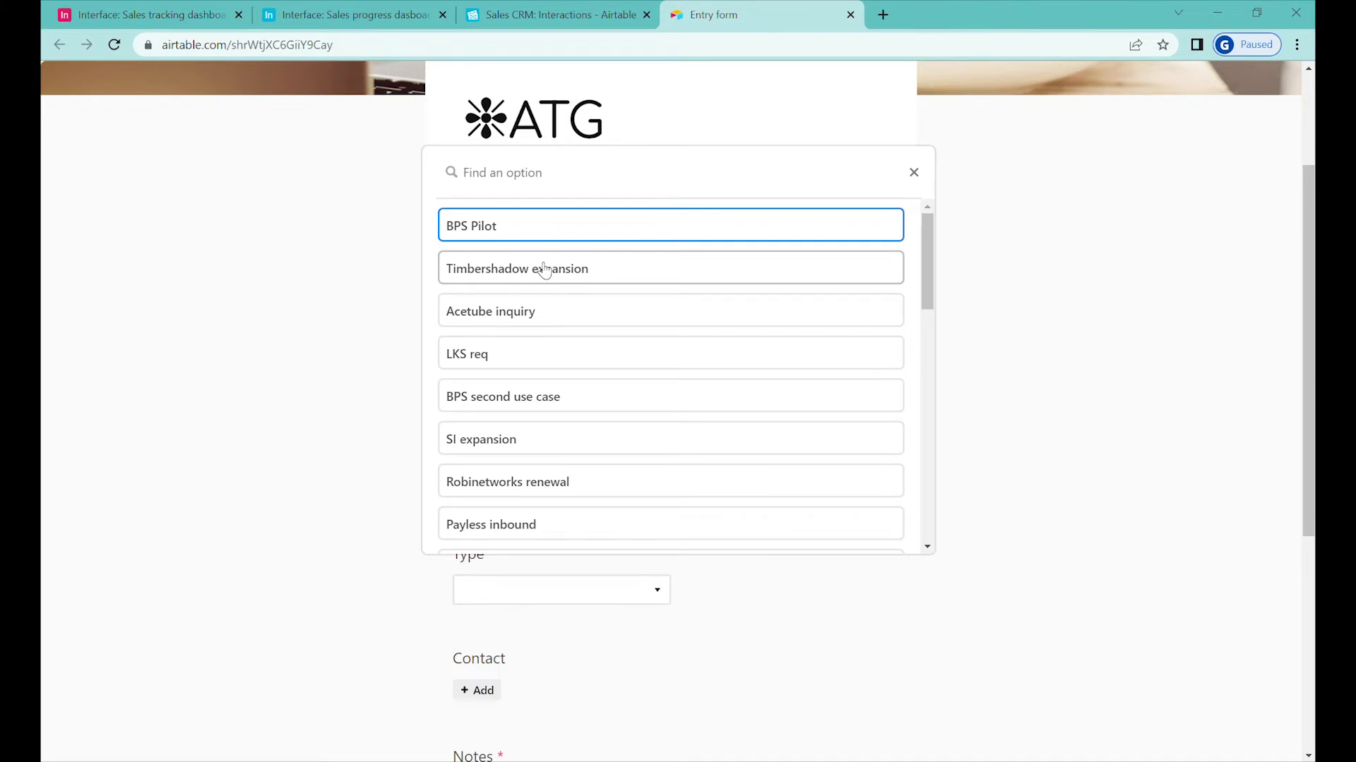
click(543, 269)
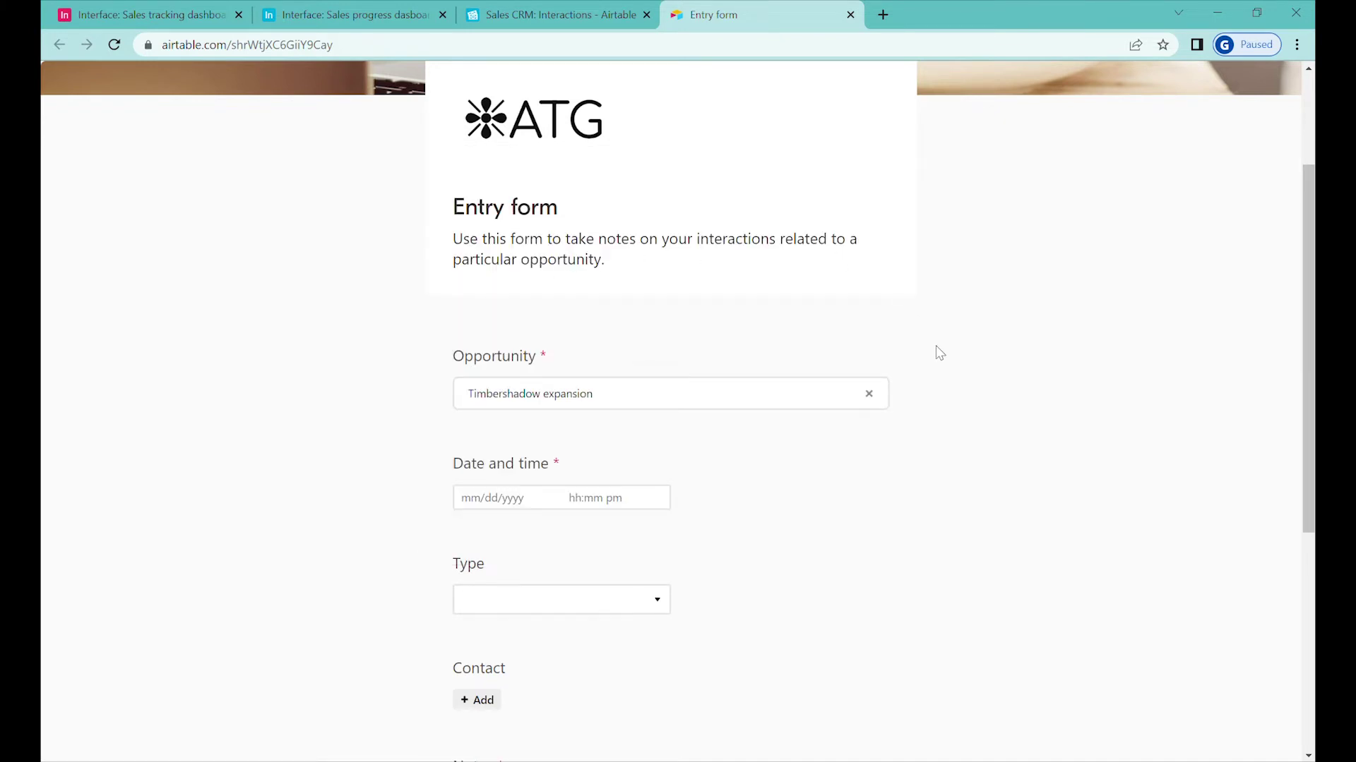
scroll(934, 349, down, 2)
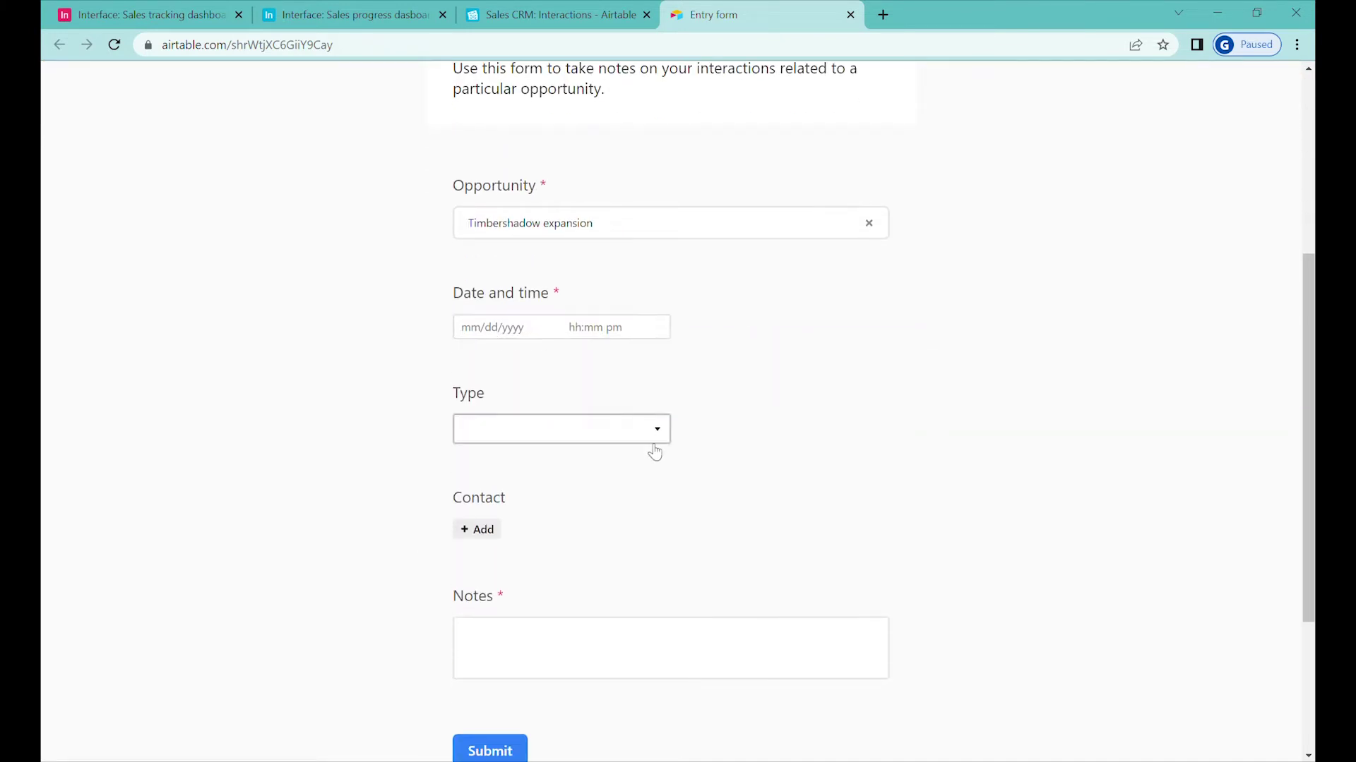
click(596, 436)
click(584, 533)
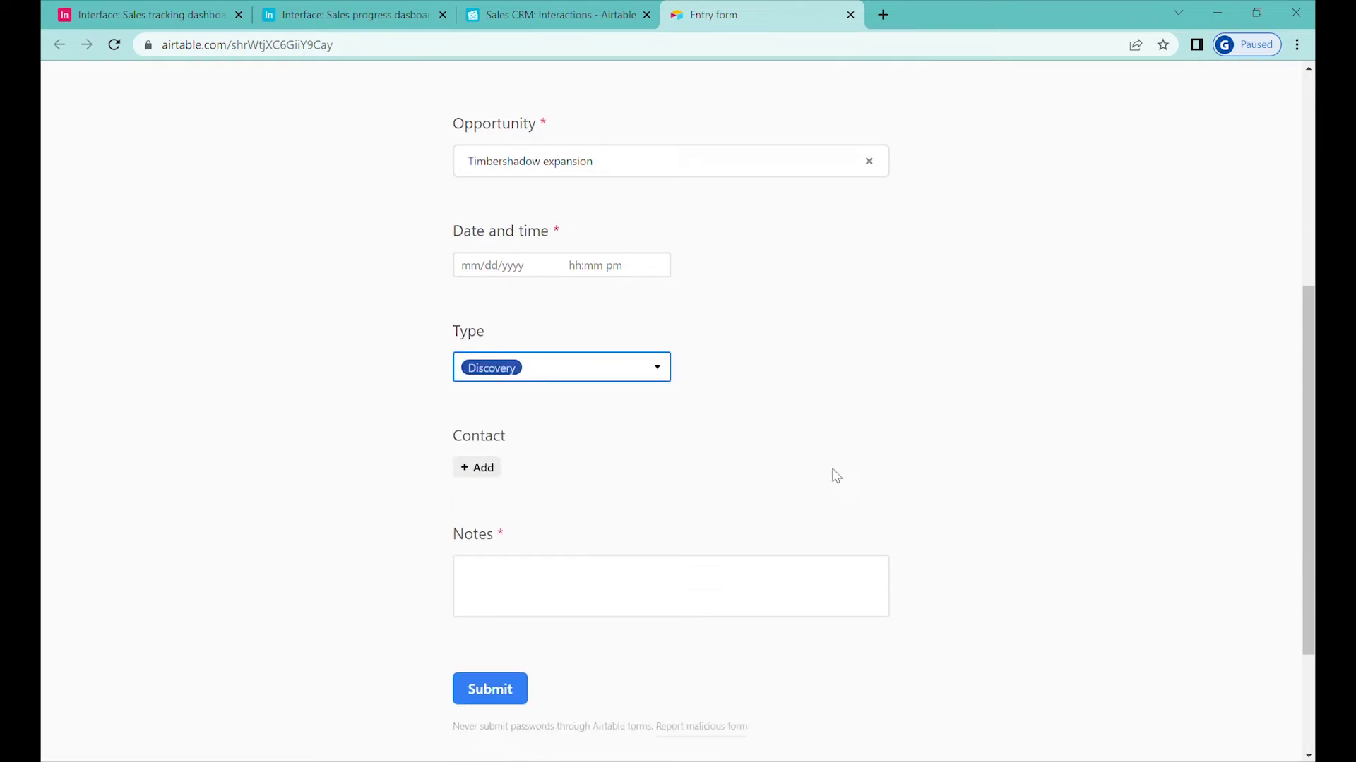
scroll(832, 475, down, 2)
click(480, 290)
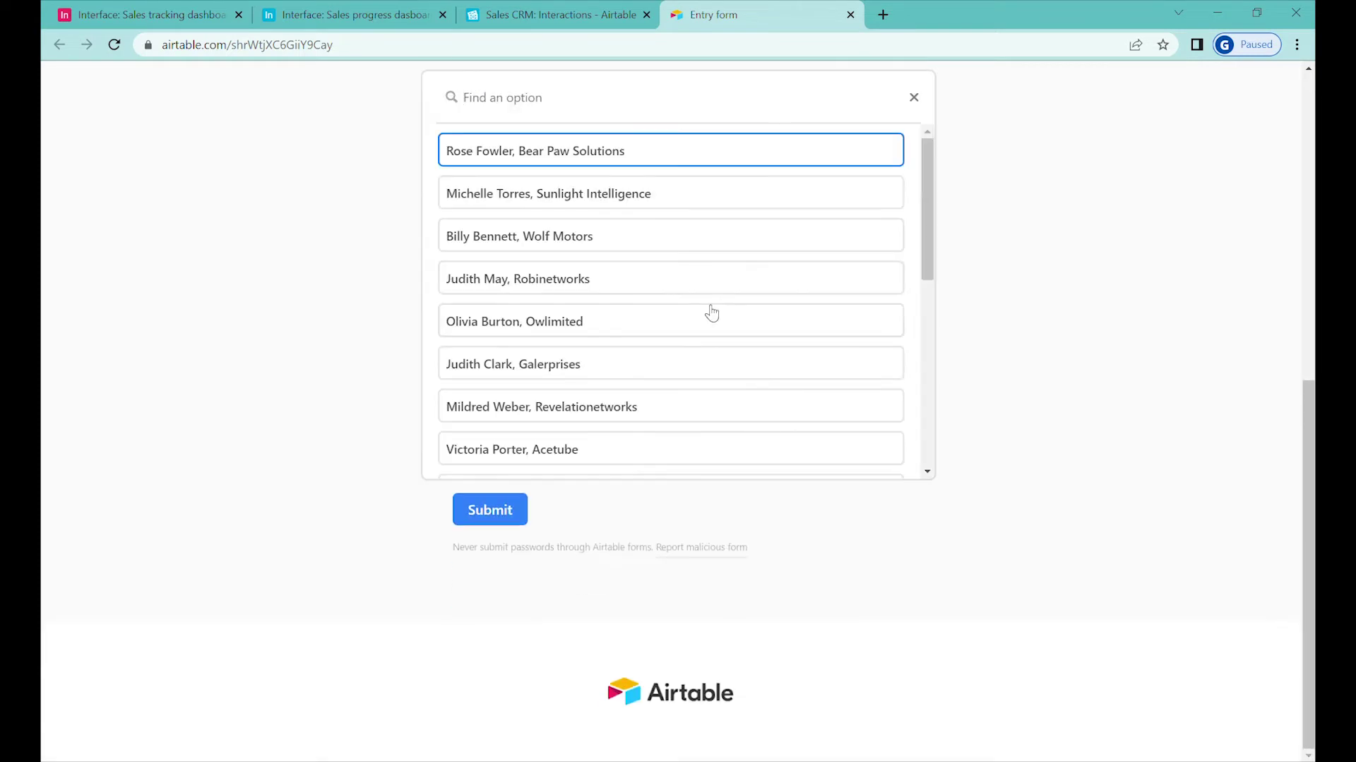
click(586, 282)
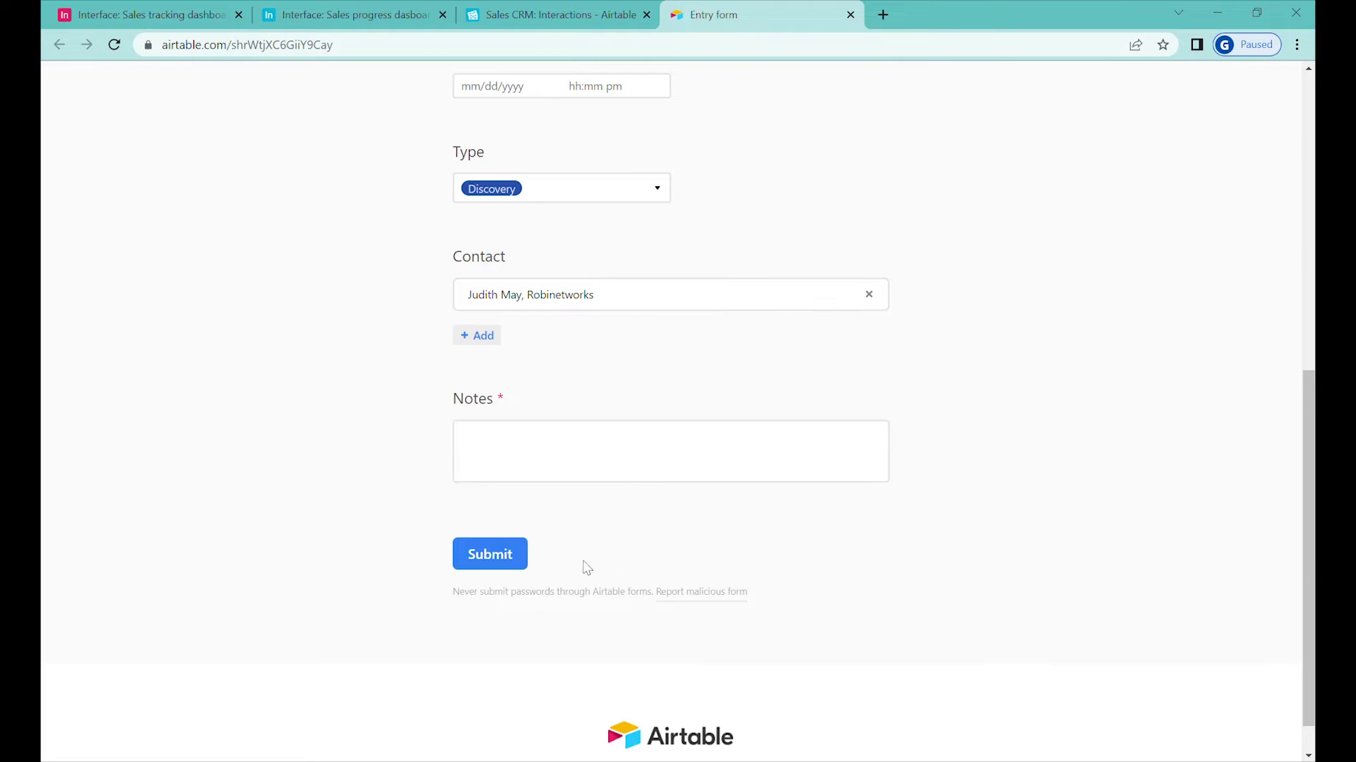
click(577, 464)
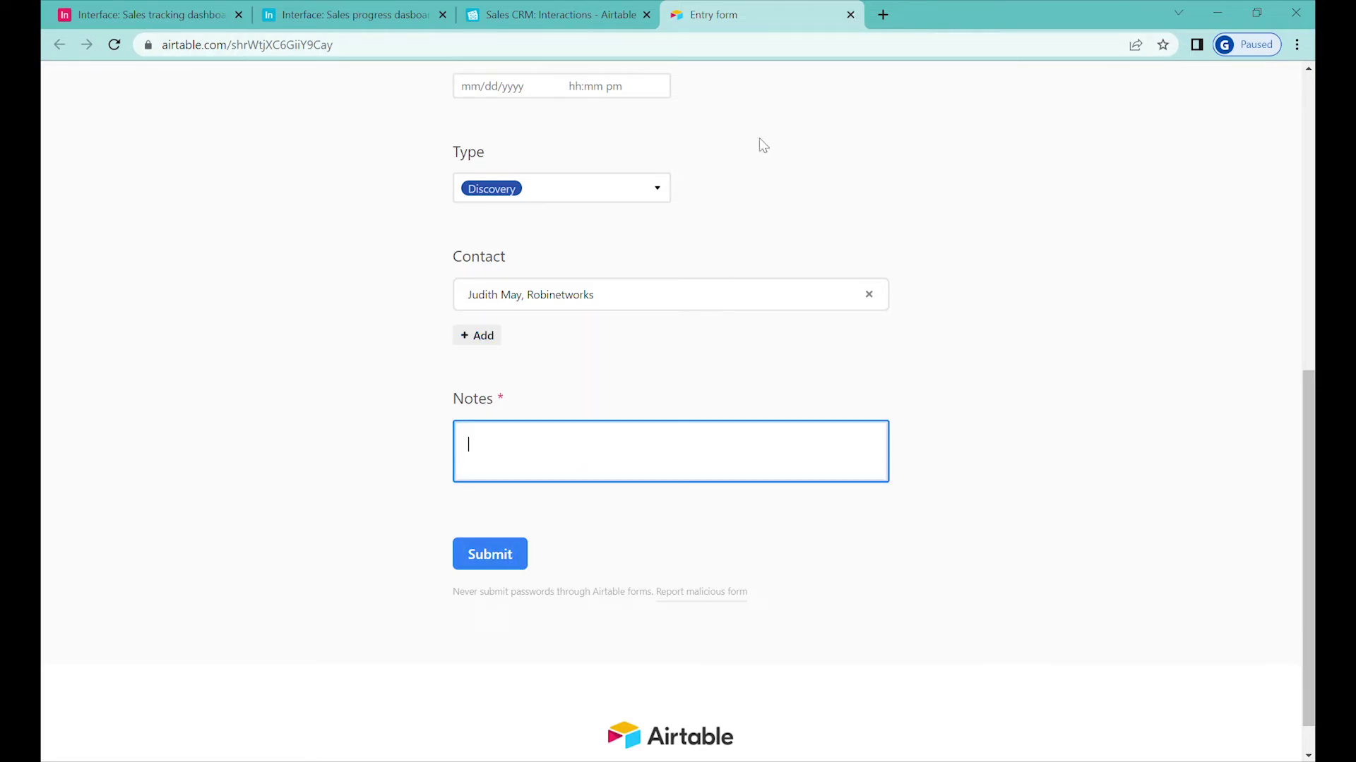
key(ctrl+w)
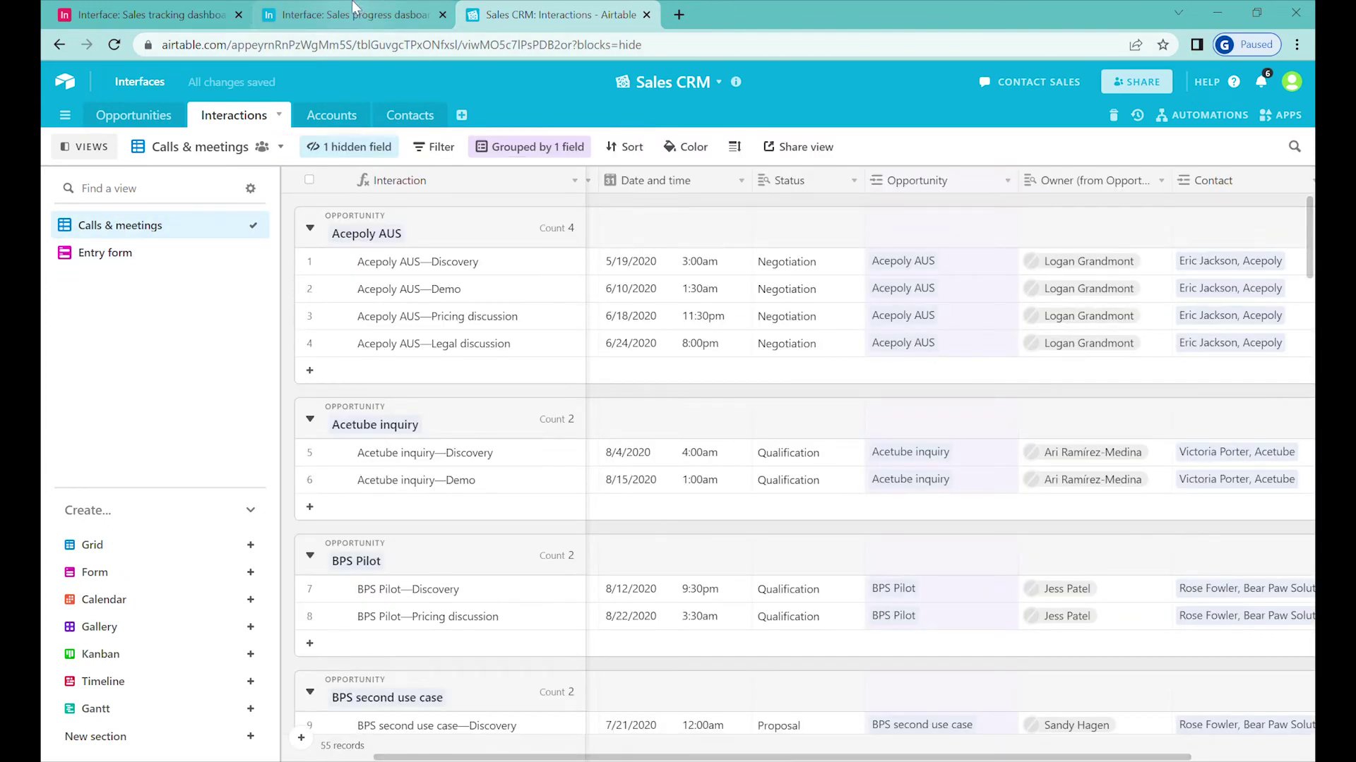
Step: On the dashboard, group the weekly interactions bar chart by Owner (from Opportunity)
click(365, 8)
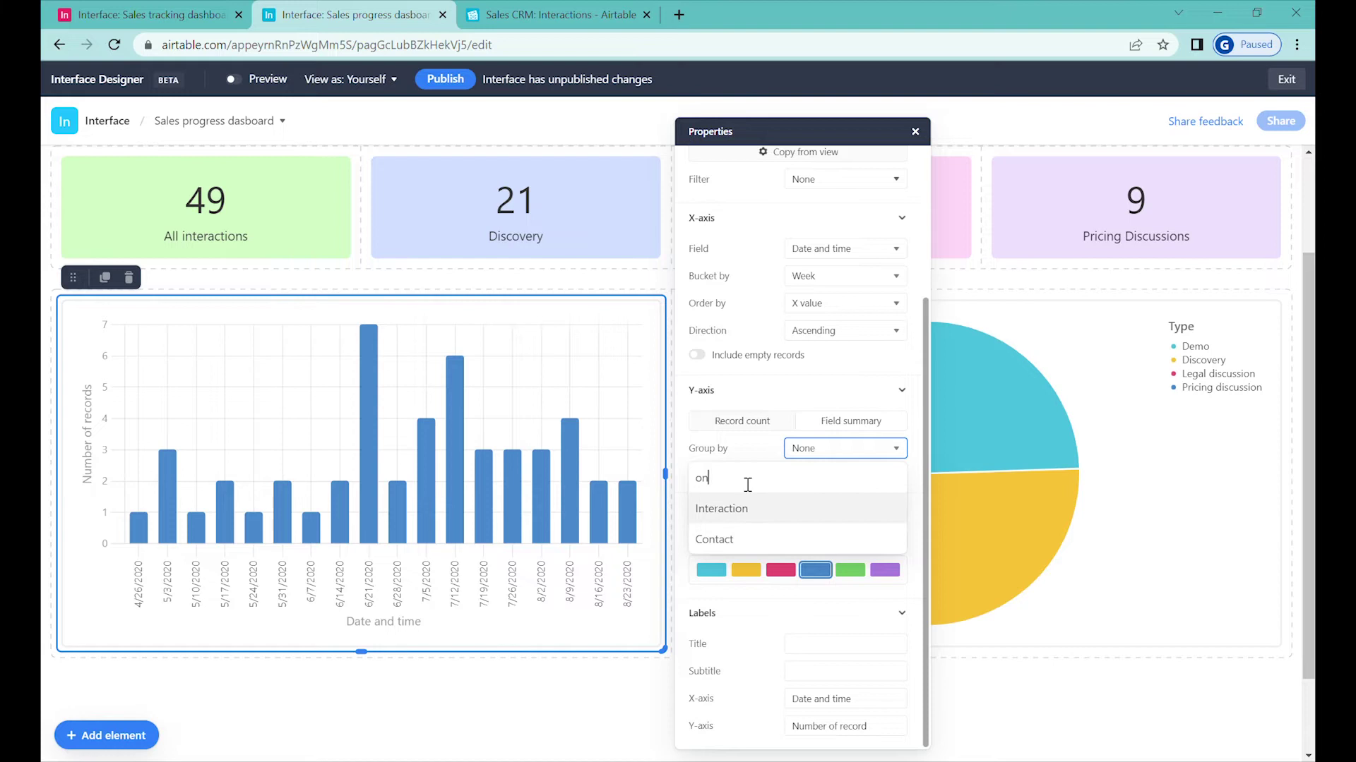
key(BackSpace)
key(BackSpace)
text(ow)
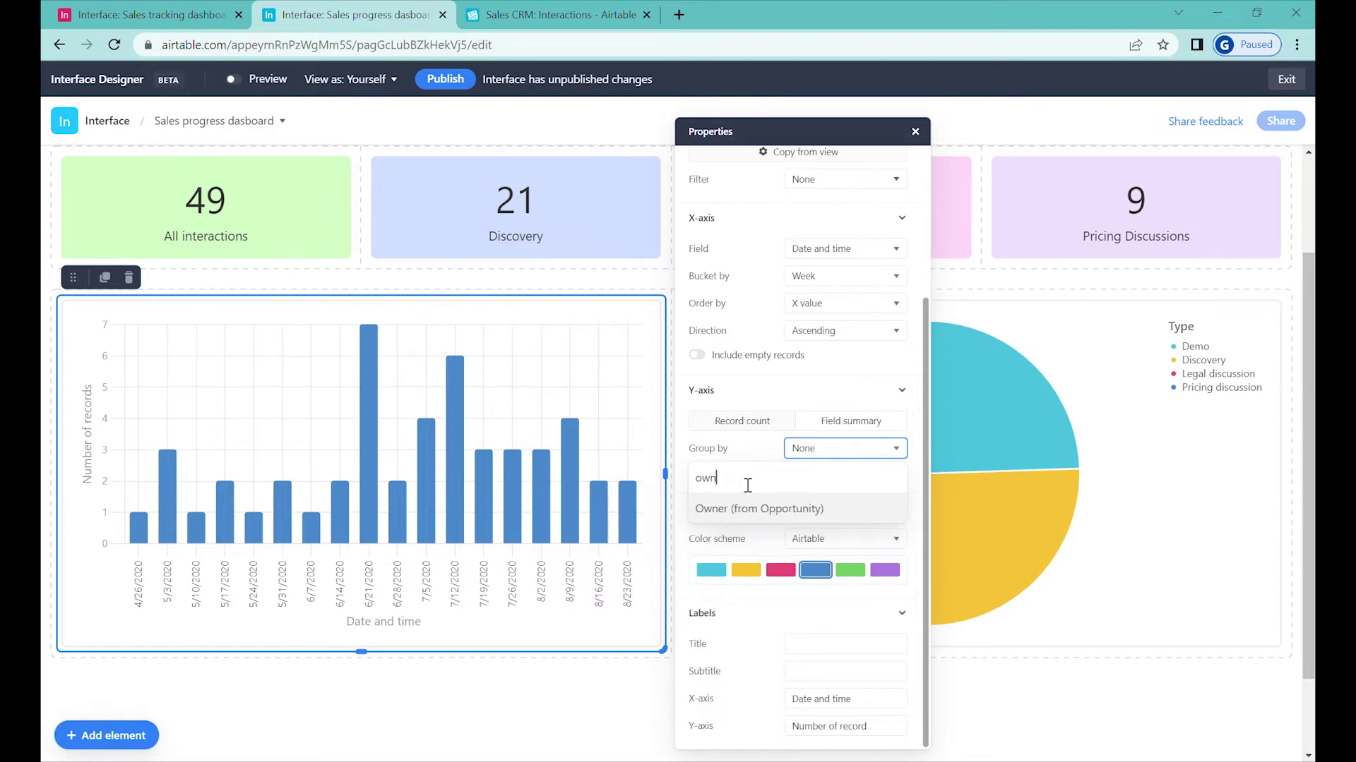
click(754, 510)
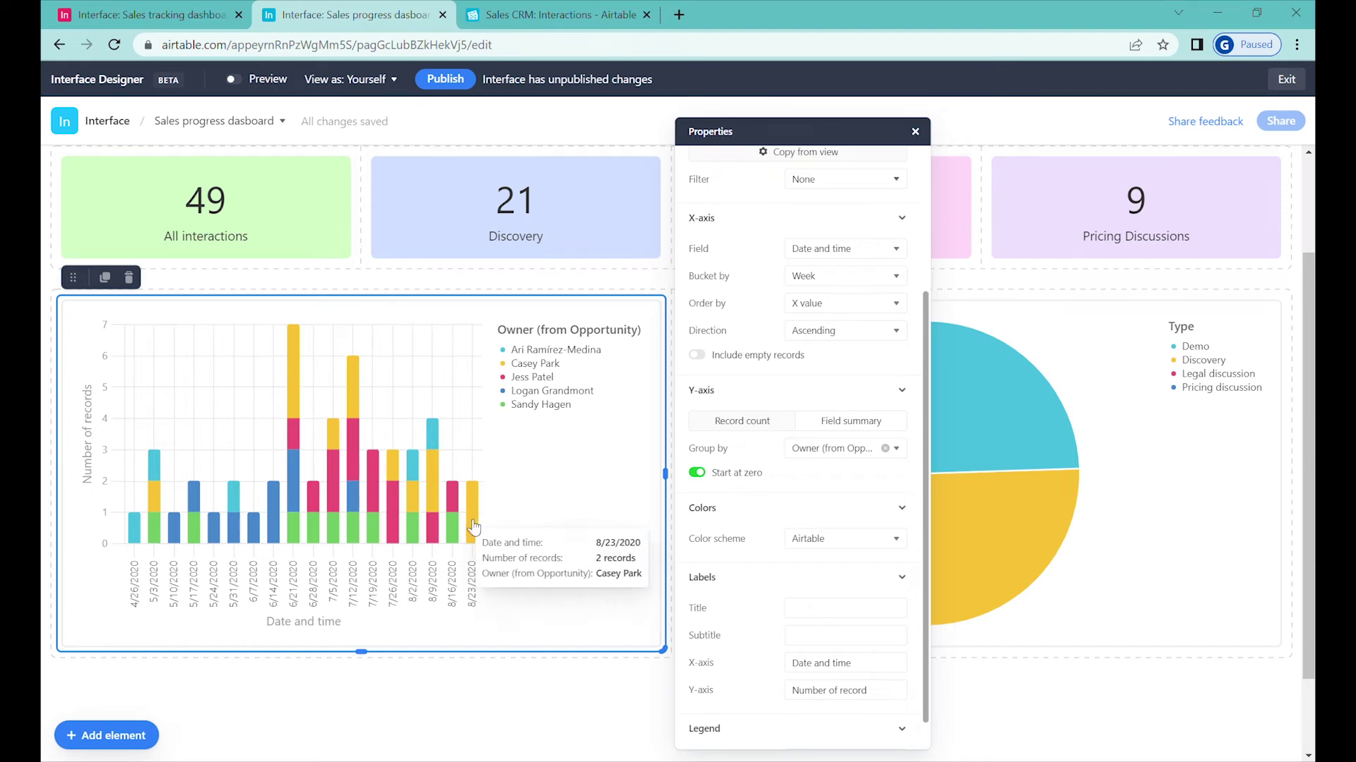
Step: Set the bar chart's legend orientation to Bottom
mouse_move(413, 486)
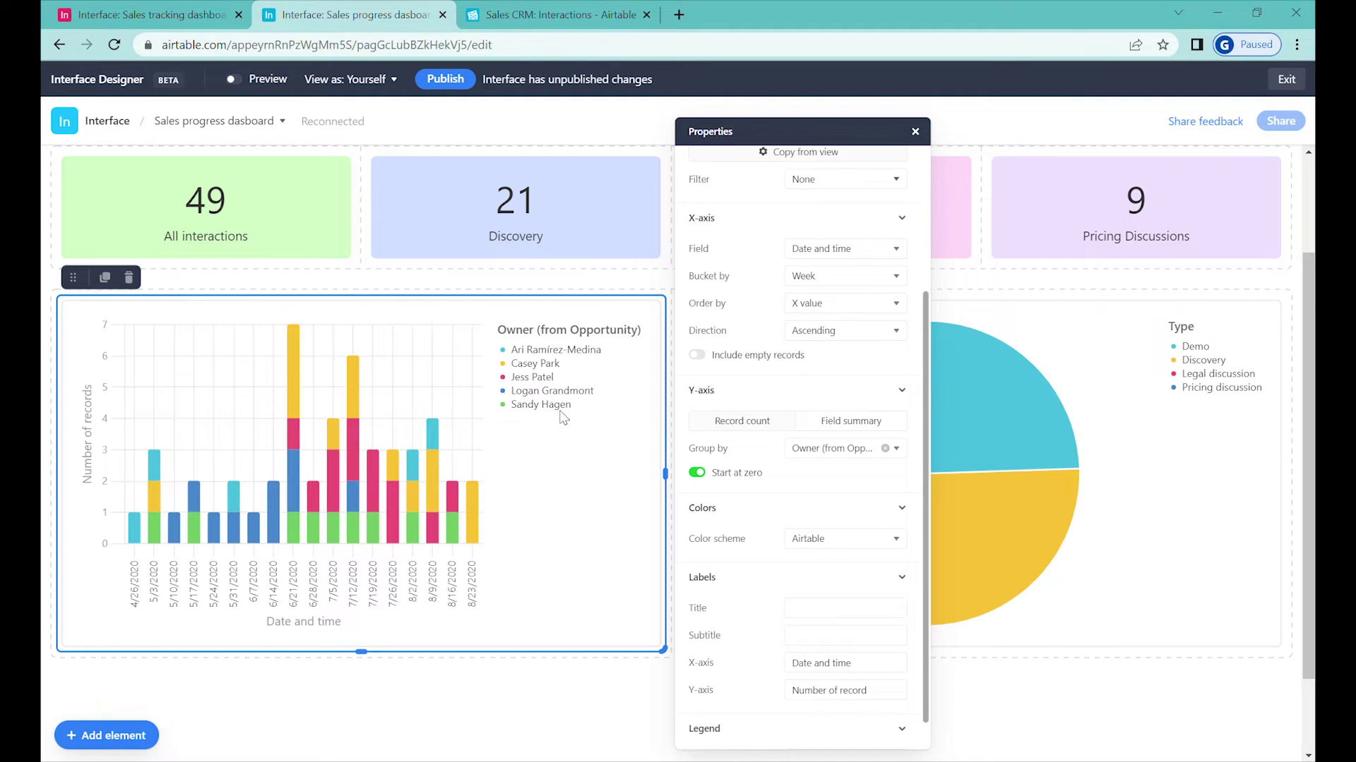
scroll(806, 565, down, 1)
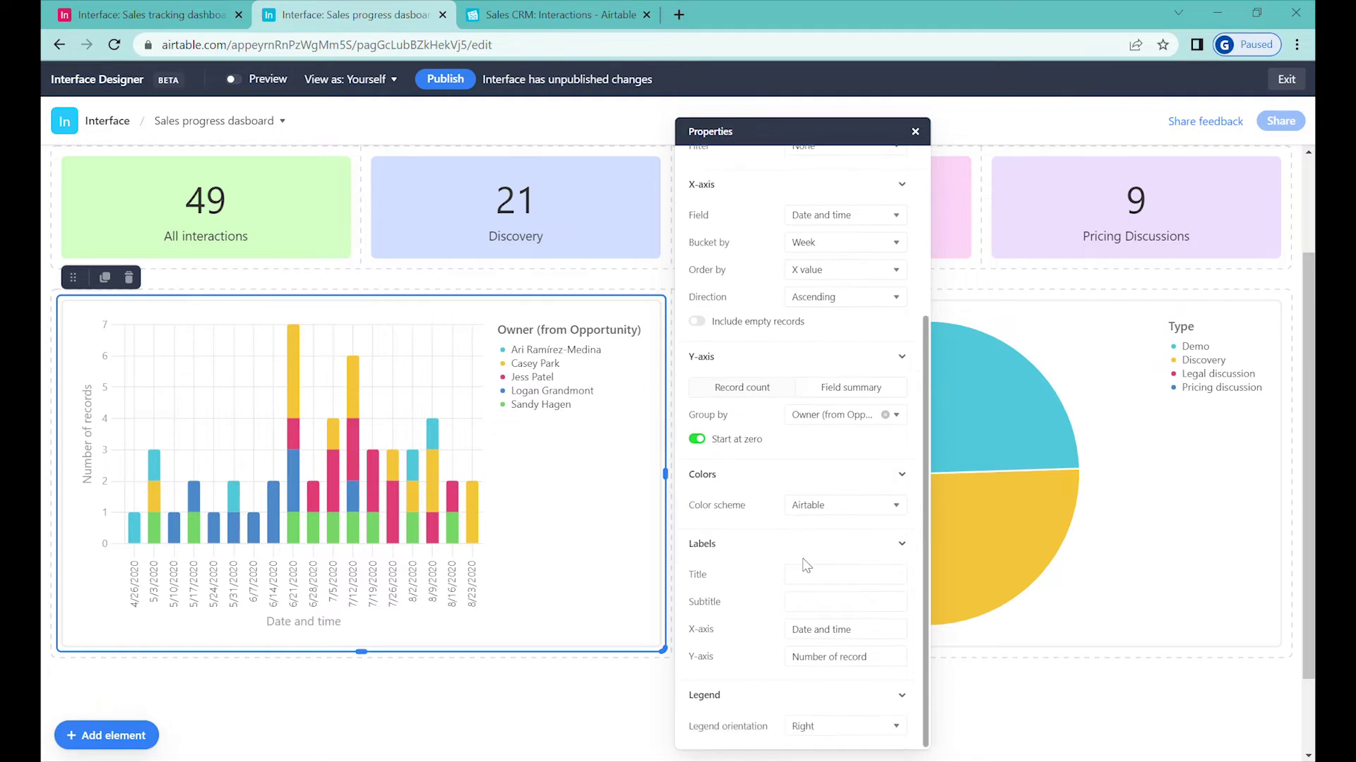
click(842, 734)
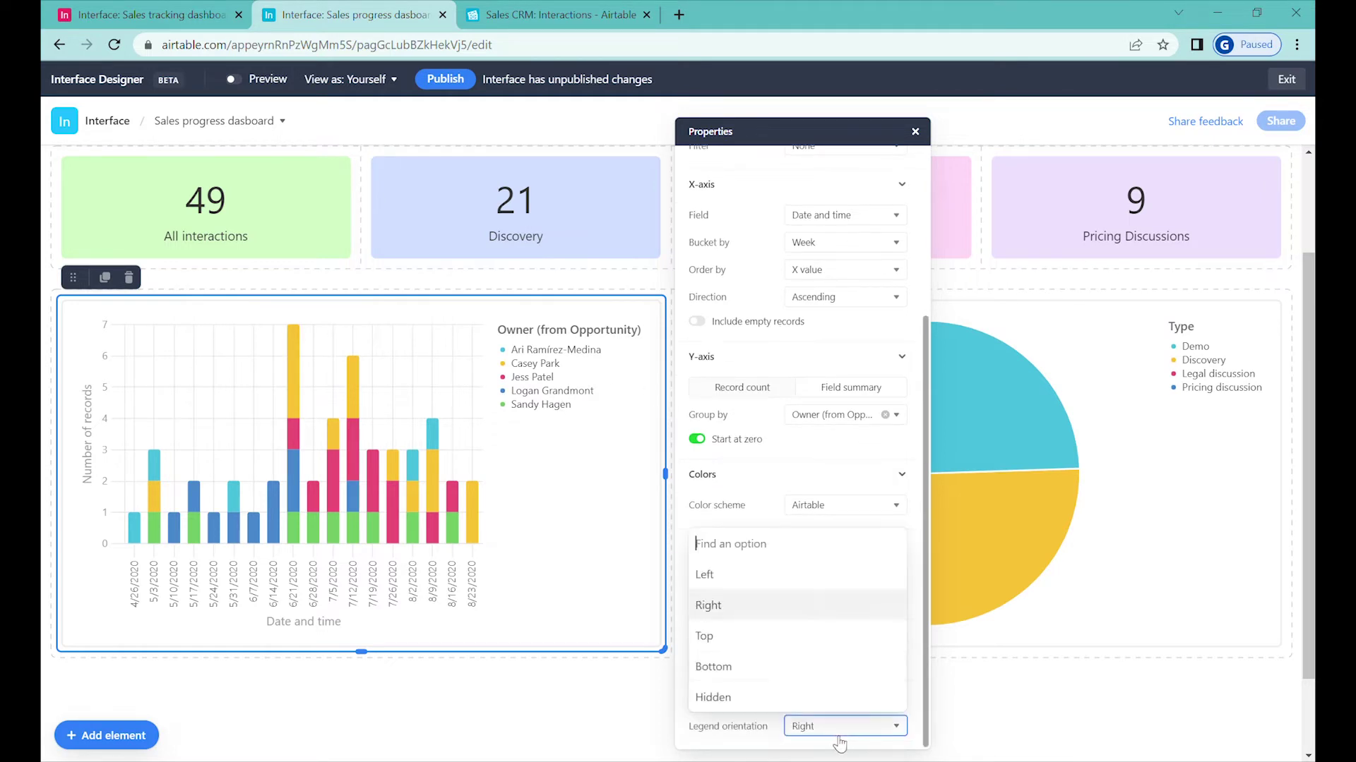
click(776, 666)
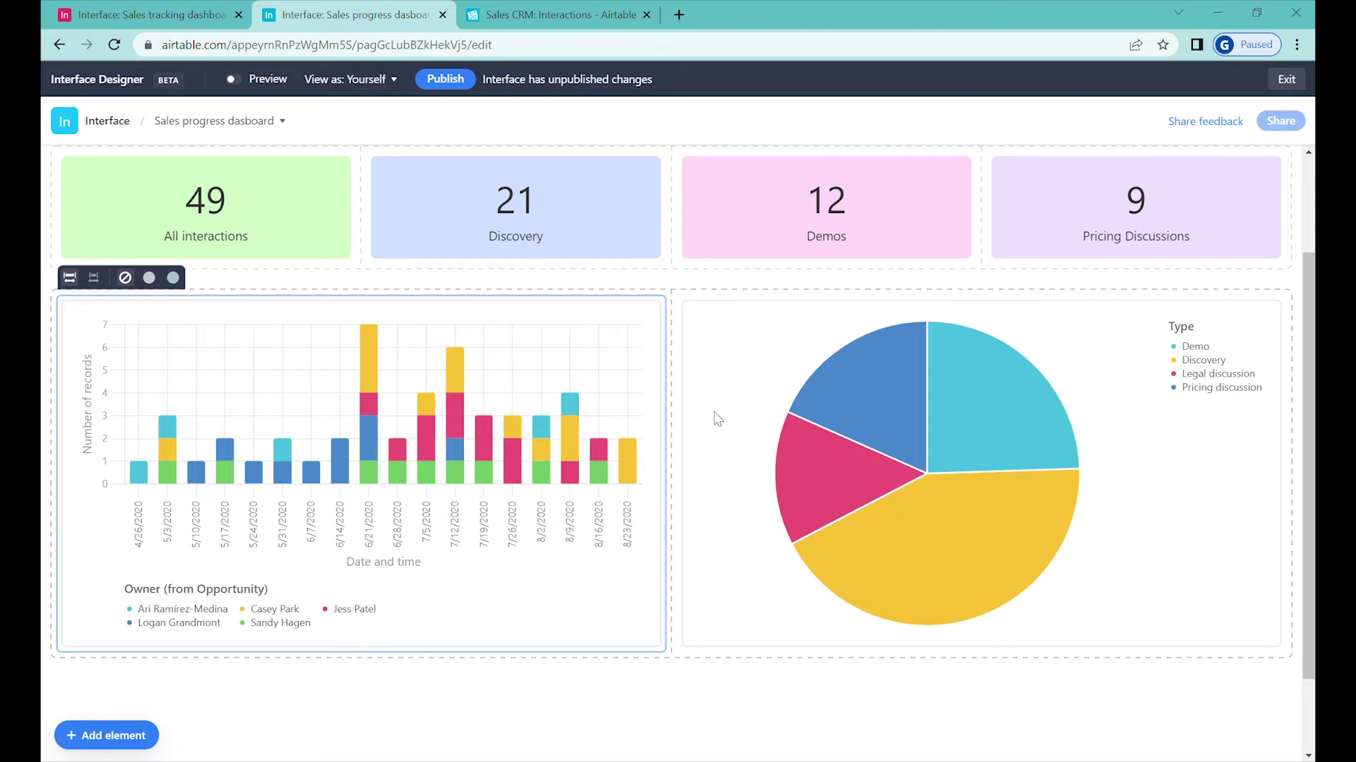
Step: Move the type pie chart below the bar chart, then duplicate the bar chart into the empty right slot
click(762, 353)
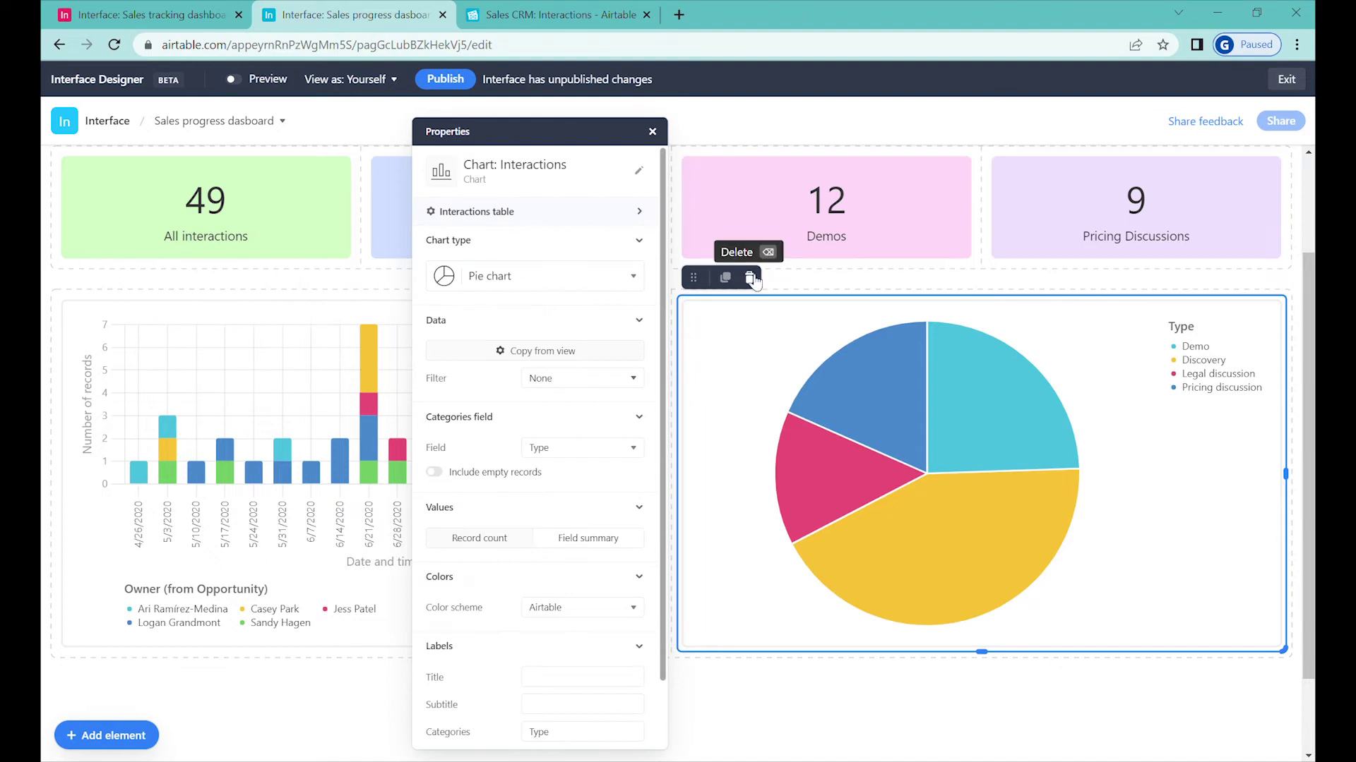
drag(703, 289, 141, 653)
scroll(509, 303, up, 1)
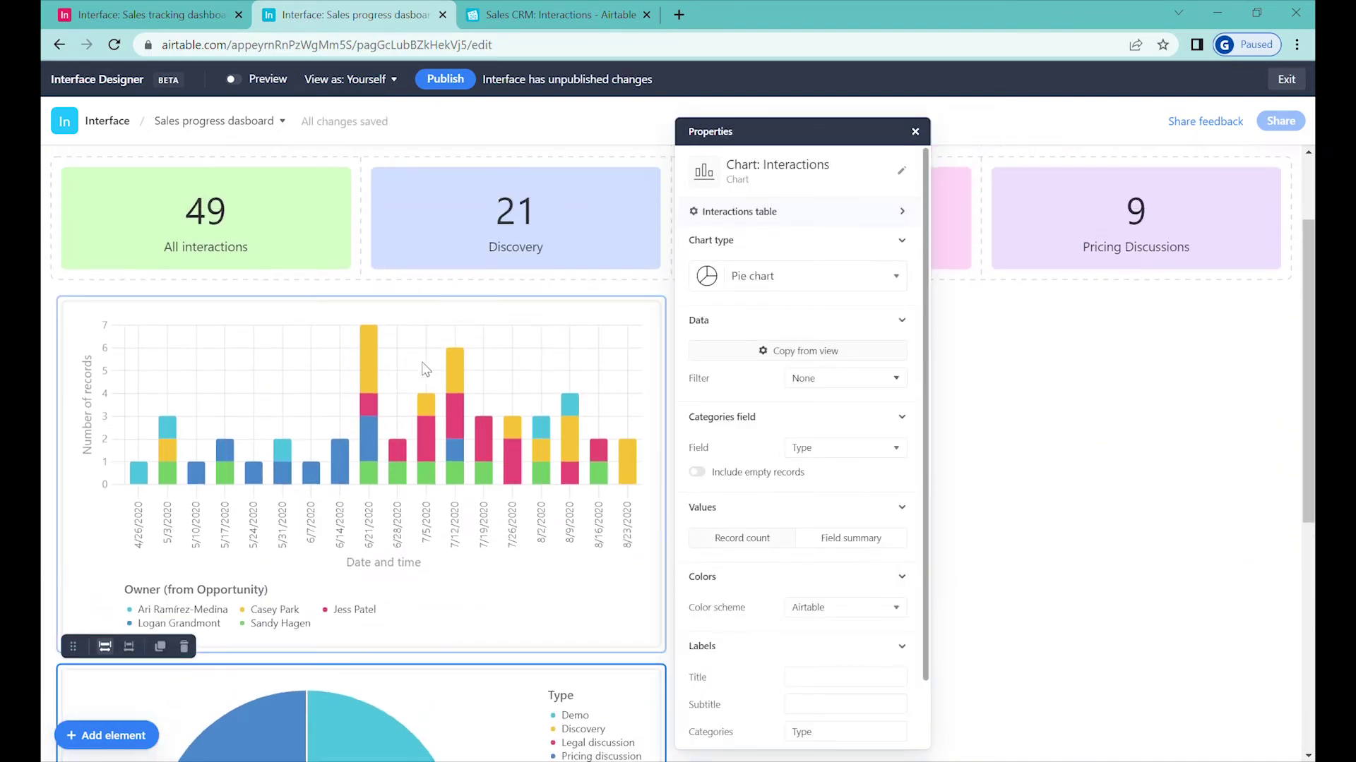
click(508, 304)
click(159, 279)
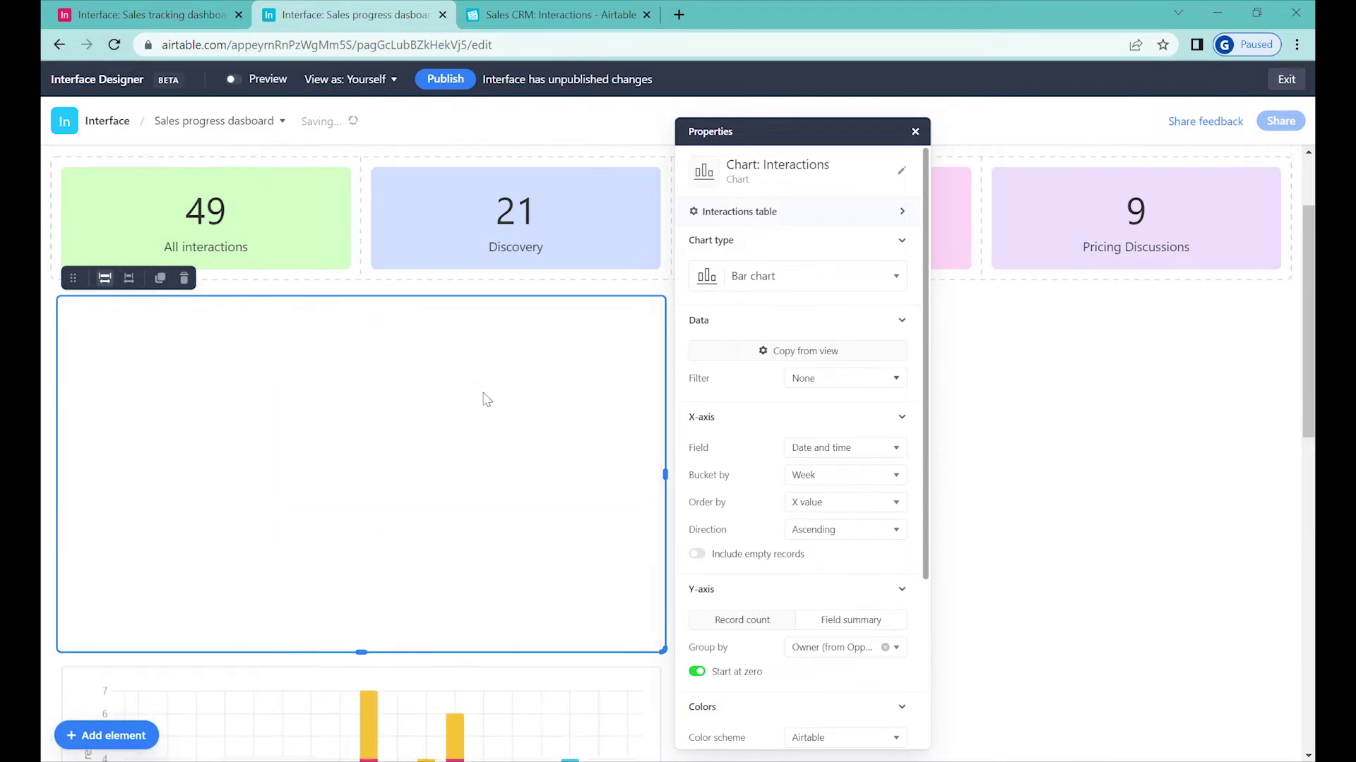
drag(73, 278, 916, 367)
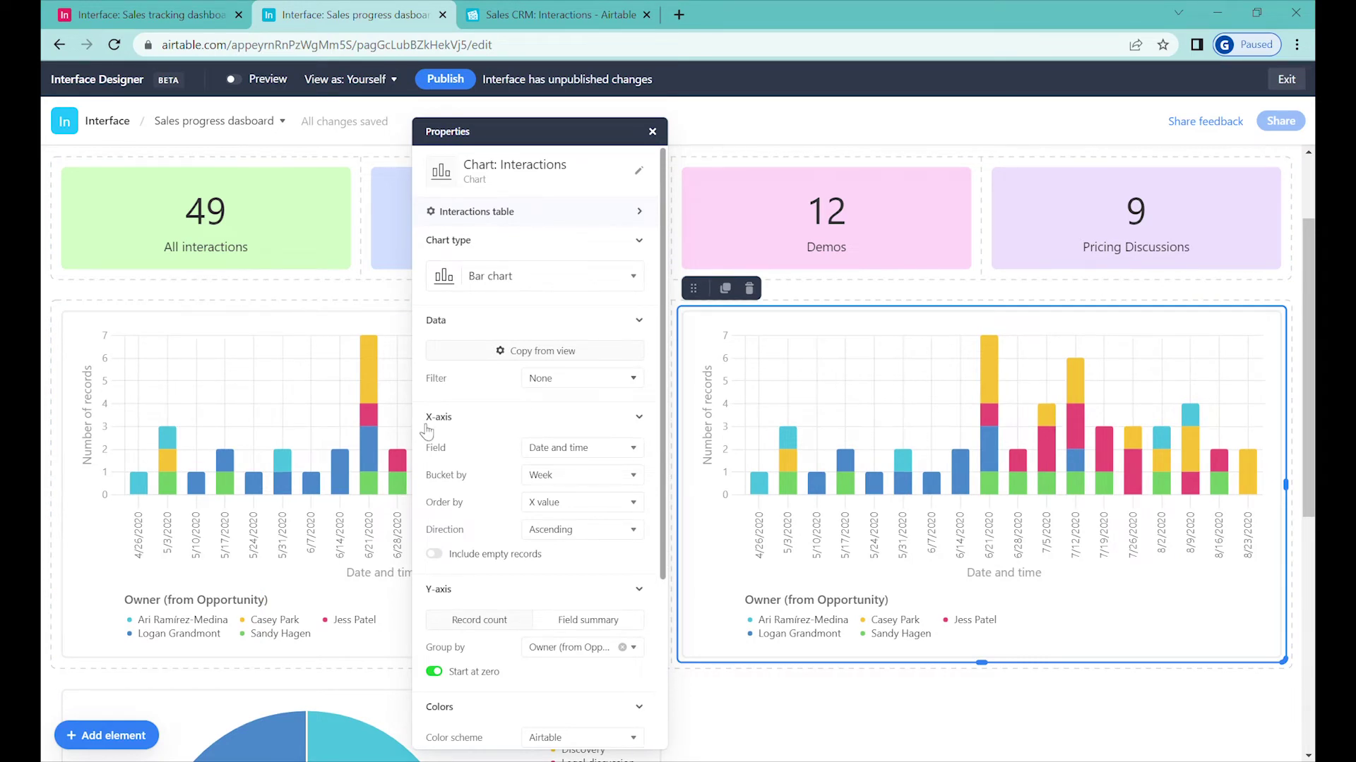
mouse_move(1181, 472)
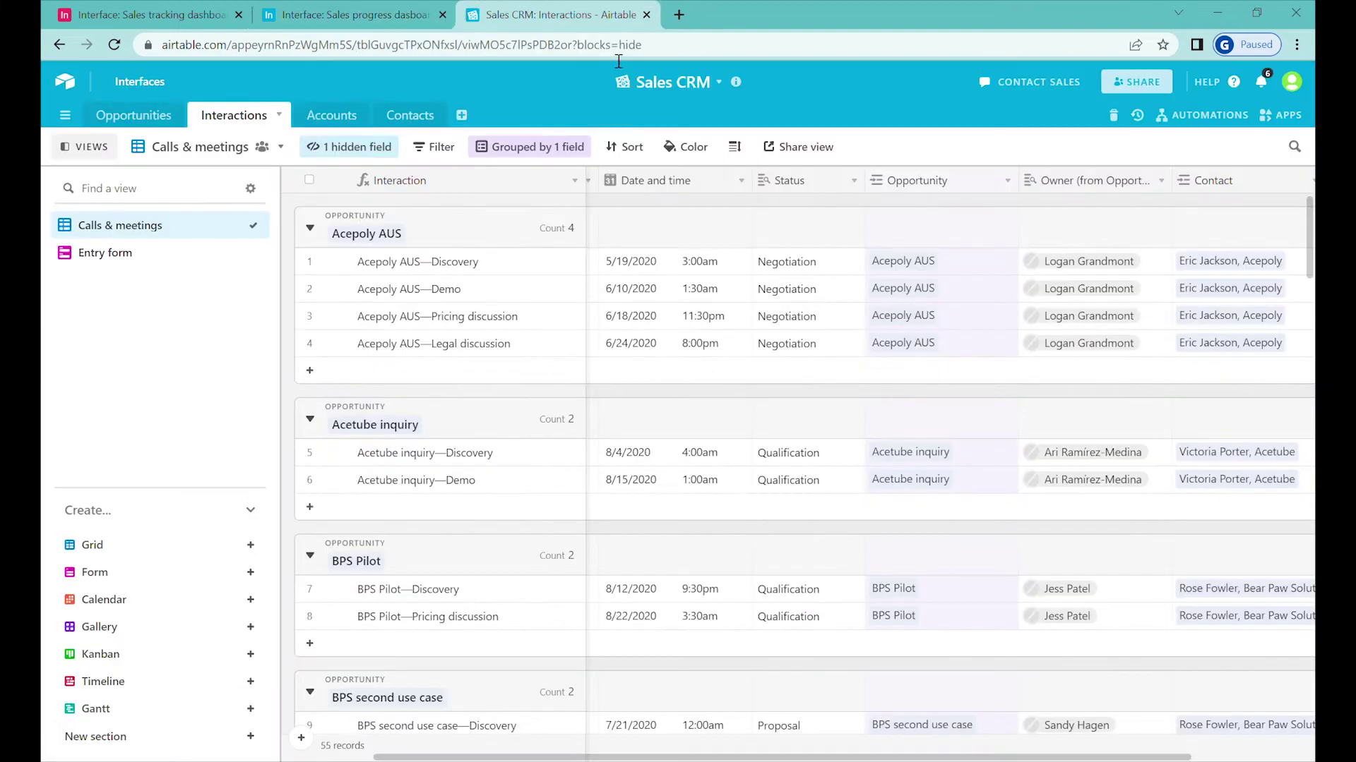
Step: In Interactions, scroll right and inspect row 3's linked contact and opportunity, briefly viewing Opportunities
click(525, 10)
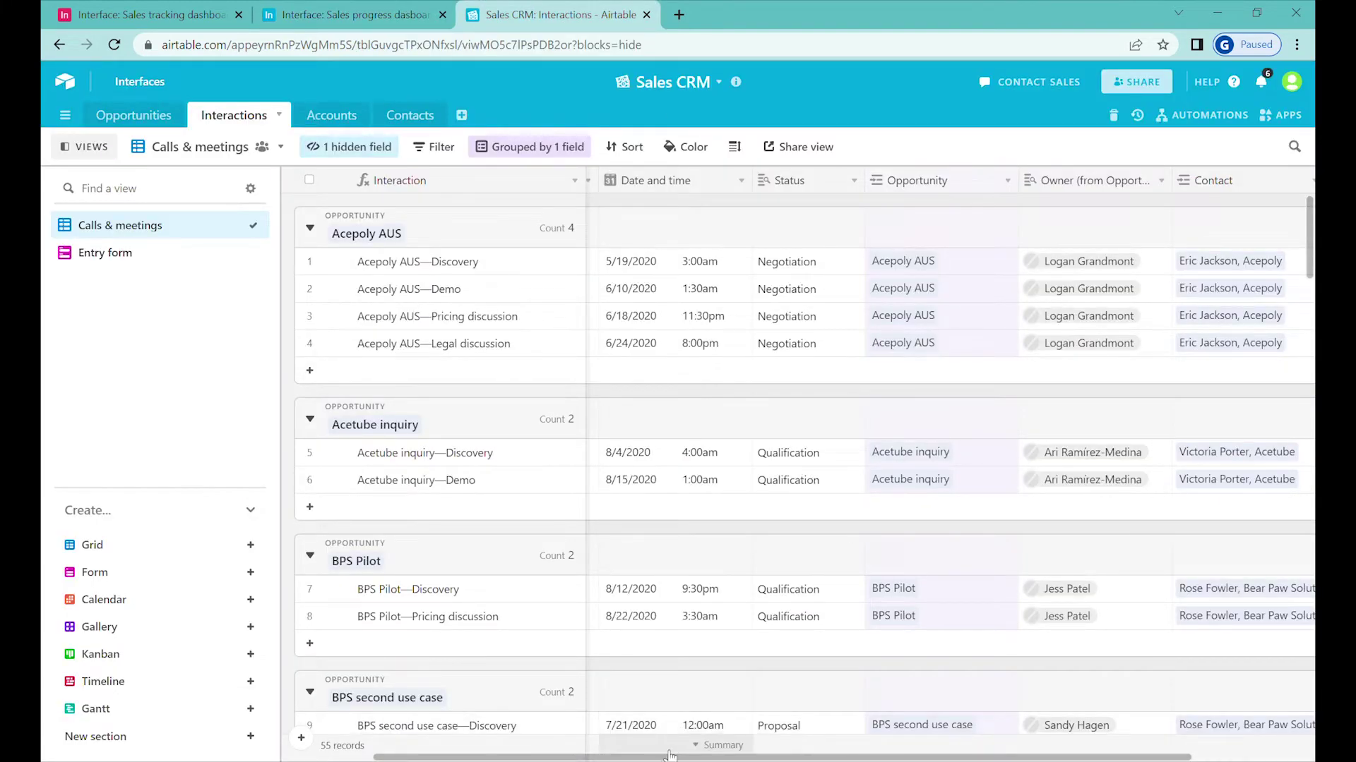
drag(711, 758, 833, 759)
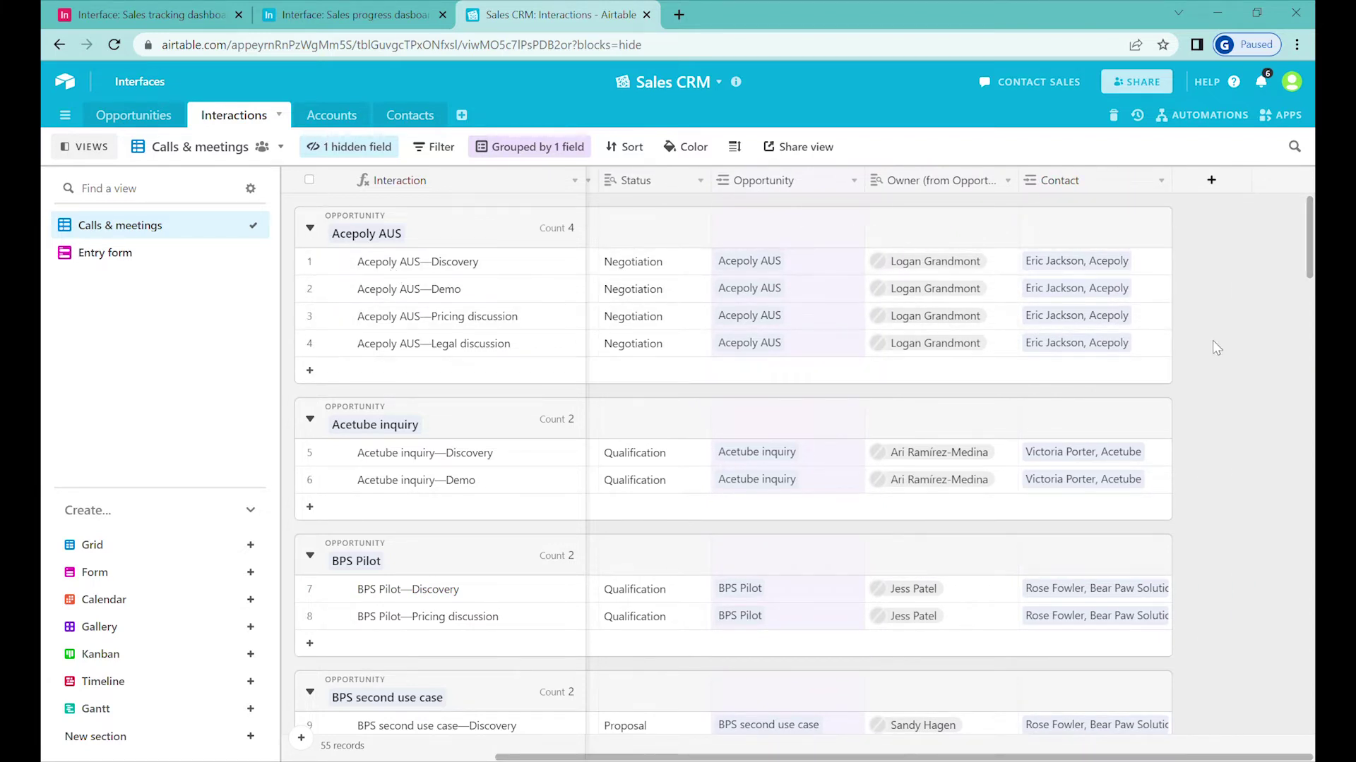
click(1135, 312)
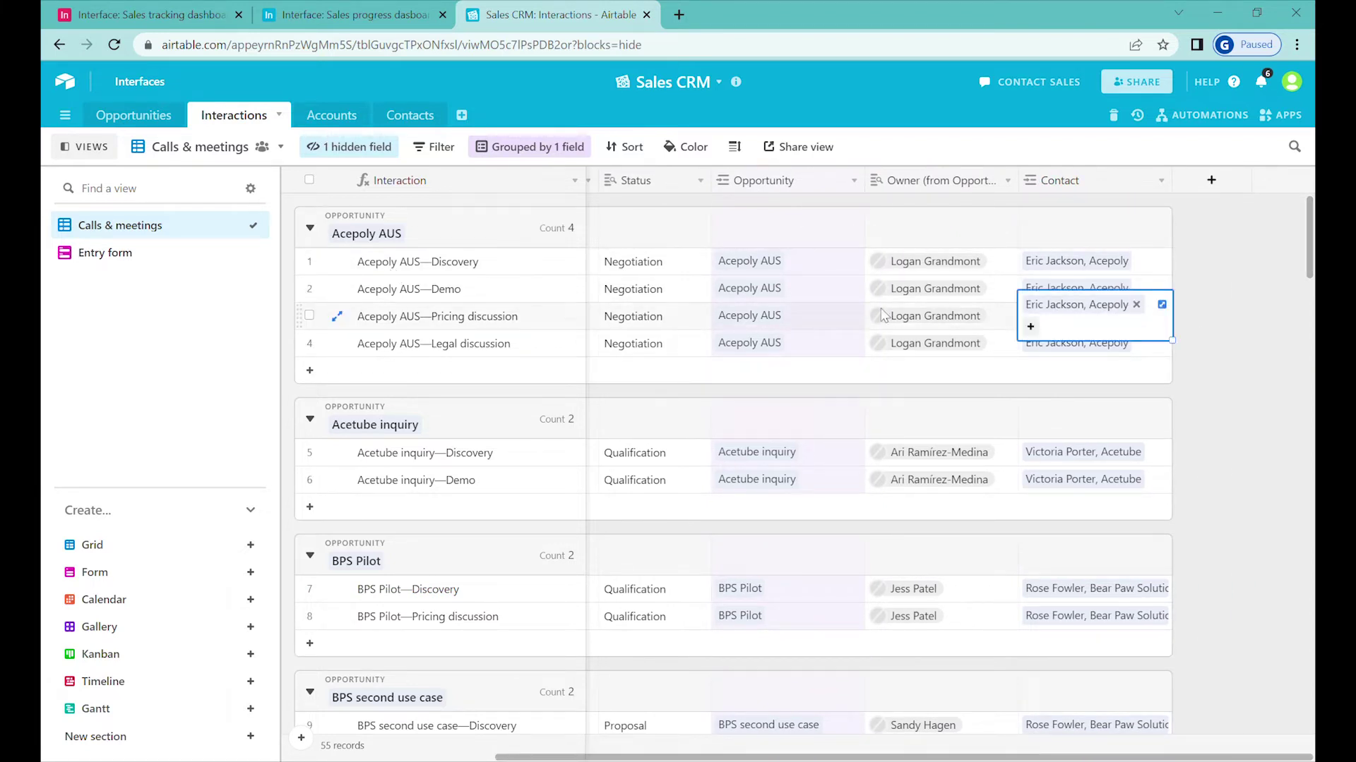
click(754, 326)
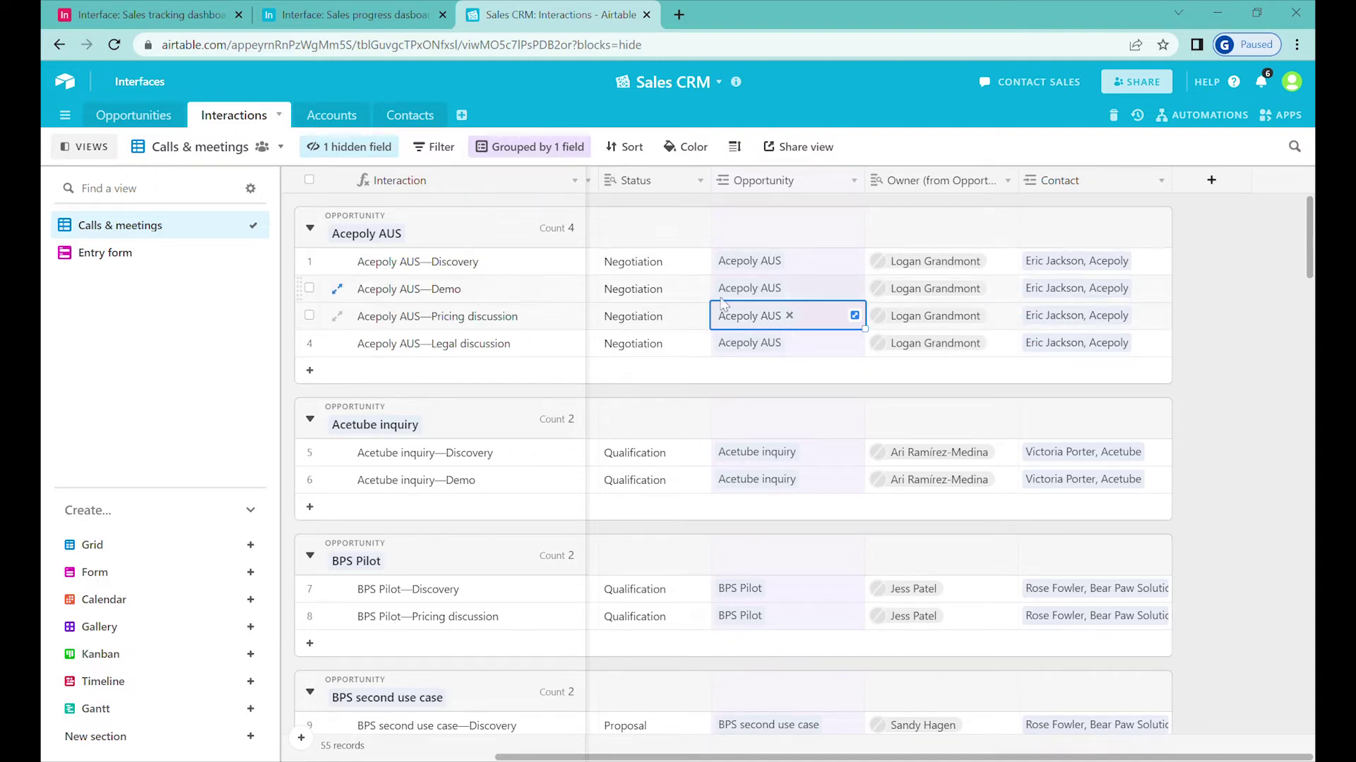
click(130, 116)
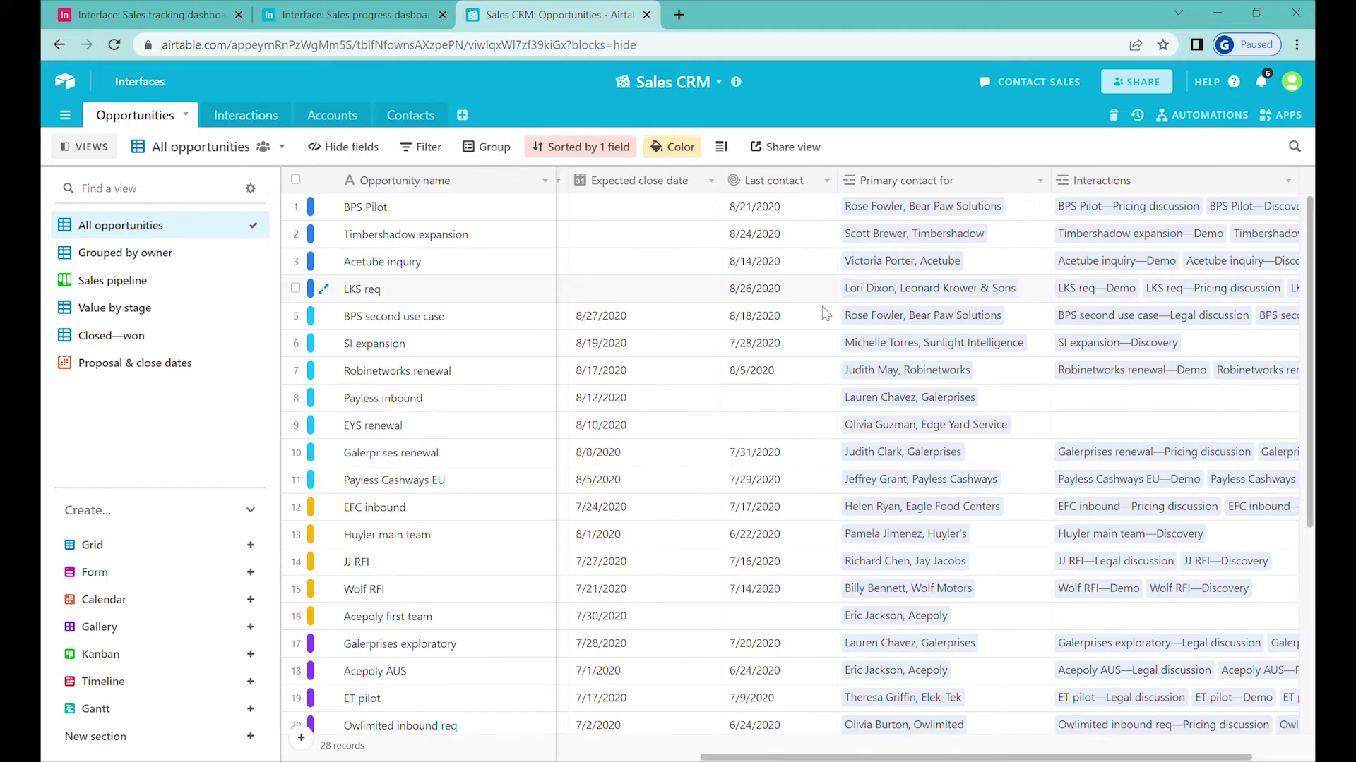
click(220, 118)
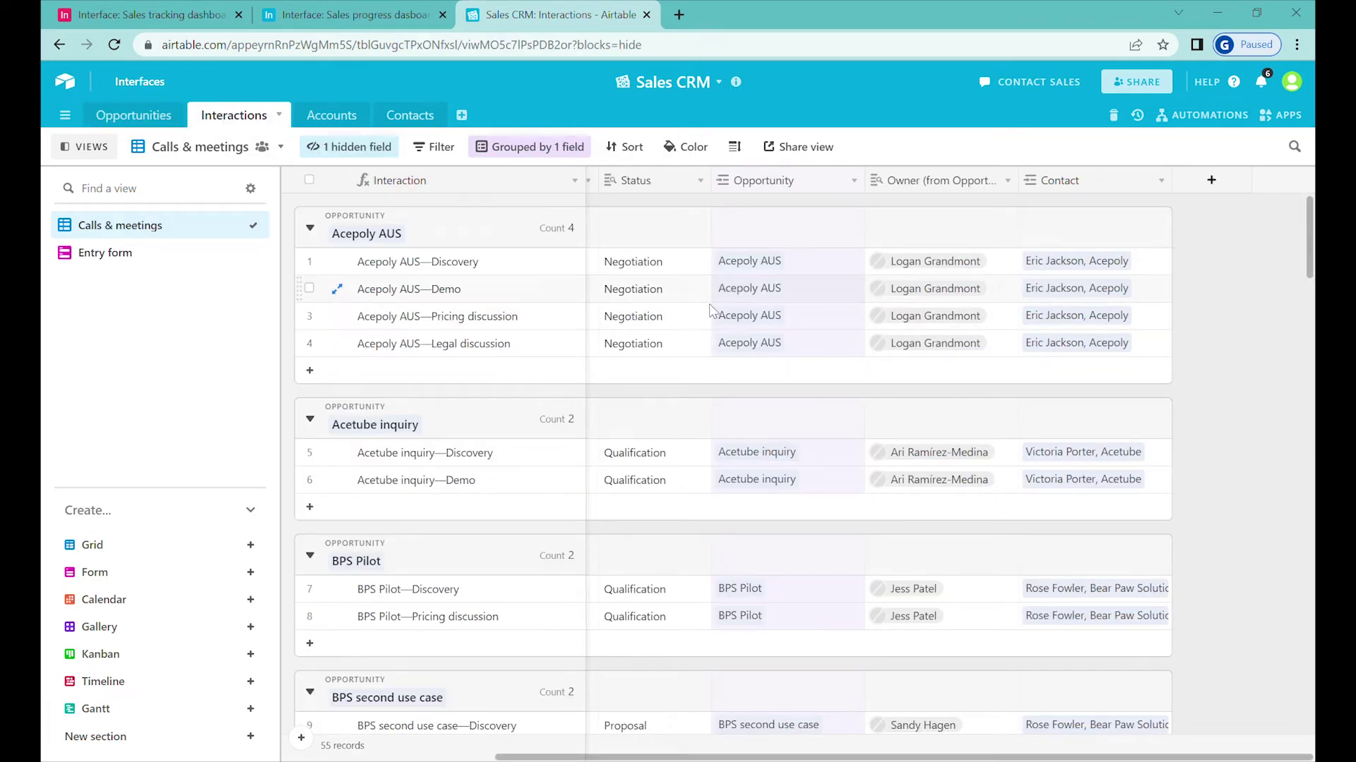
Step: Add an Account (from Contact) lookup column to Interactions and go back to the dashboard
right_click(1111, 184)
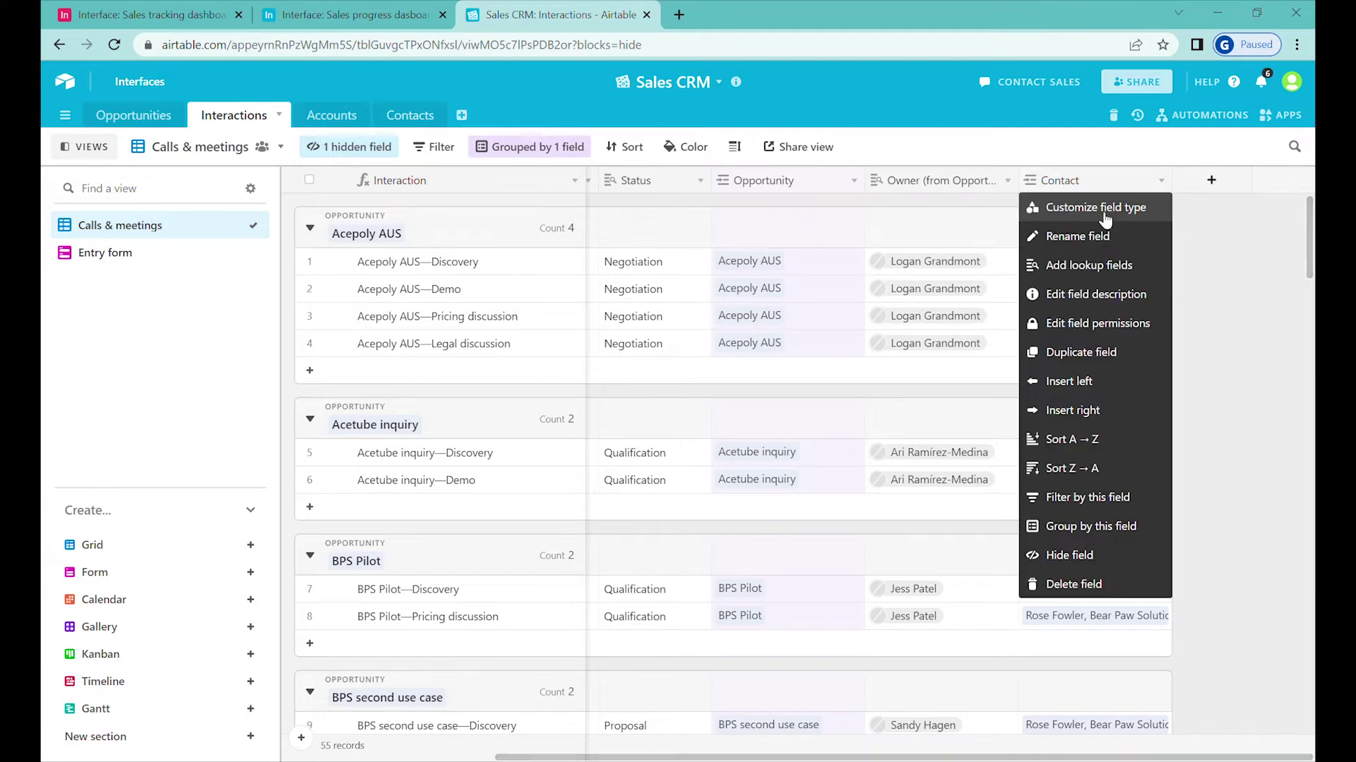
click(1082, 266)
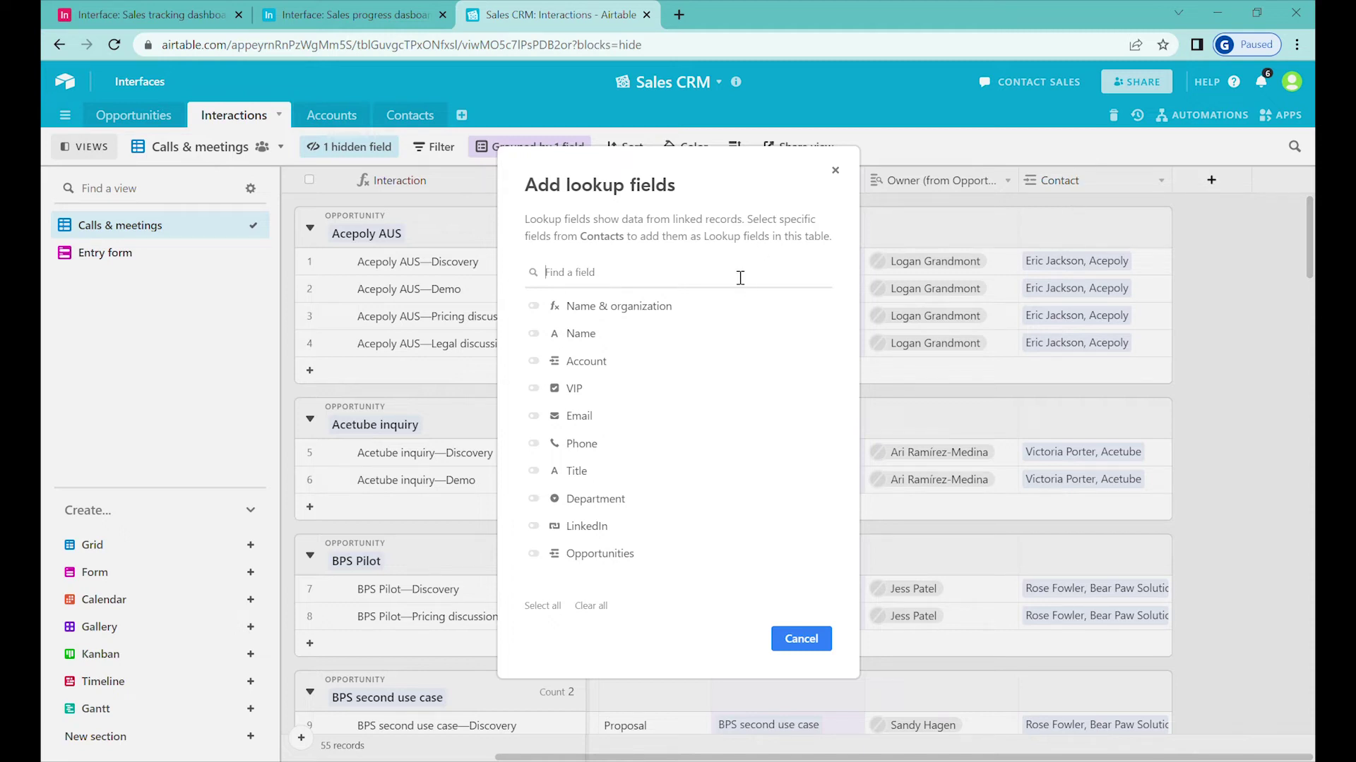
text(ac)
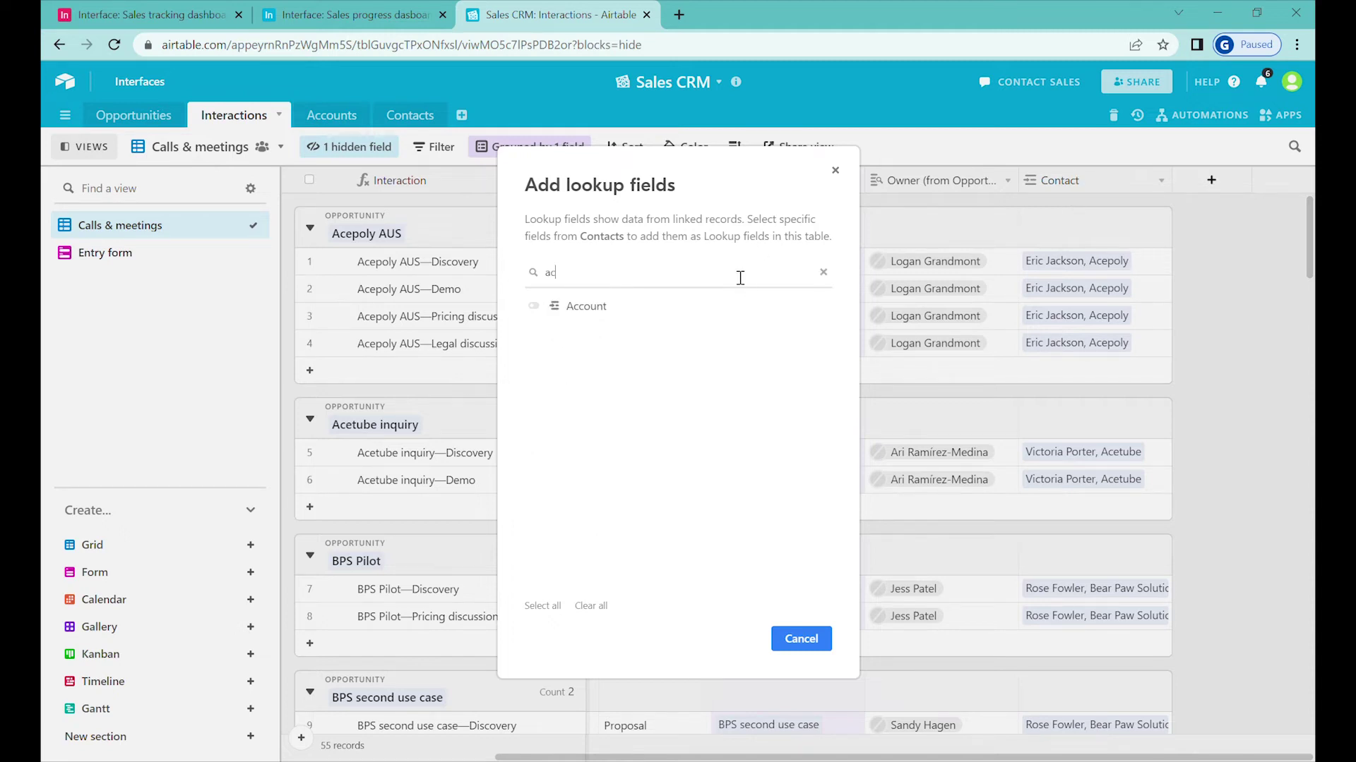
click(662, 321)
click(790, 639)
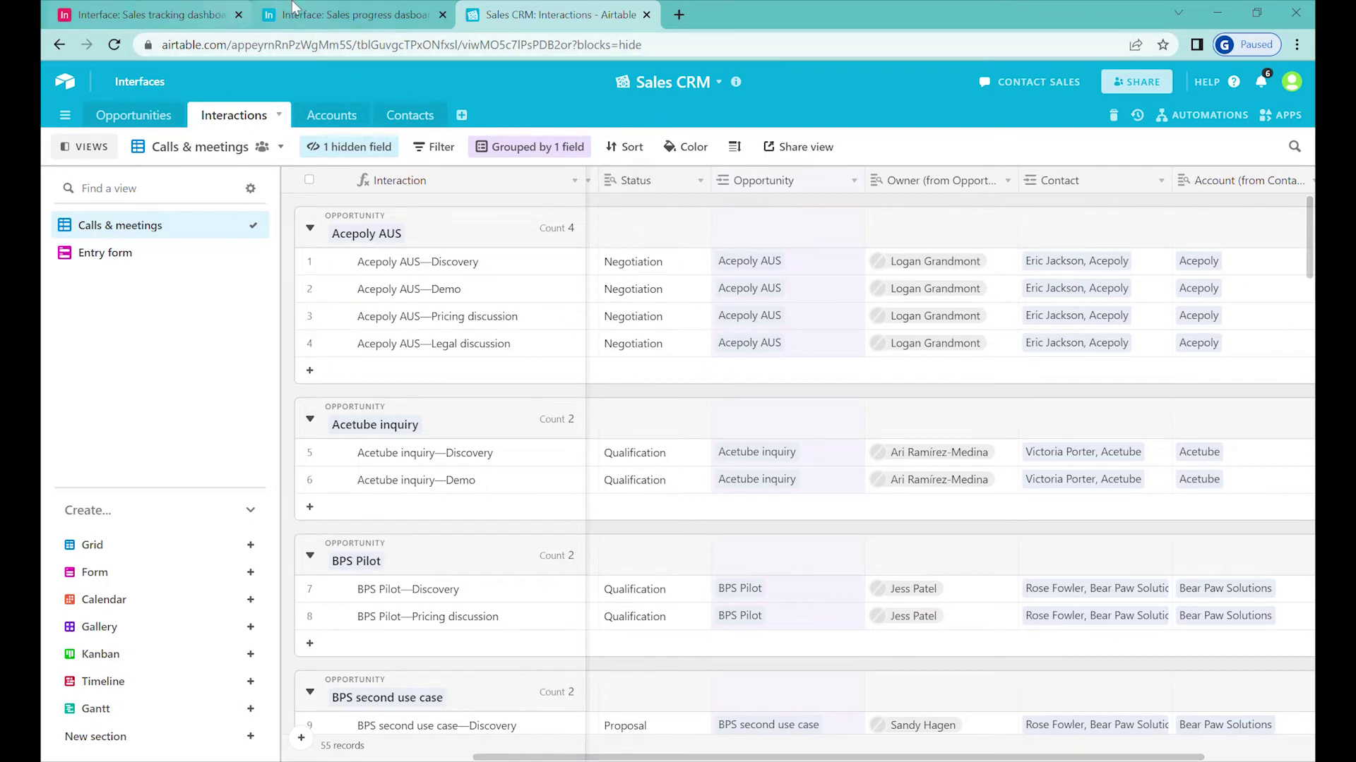
click(322, 10)
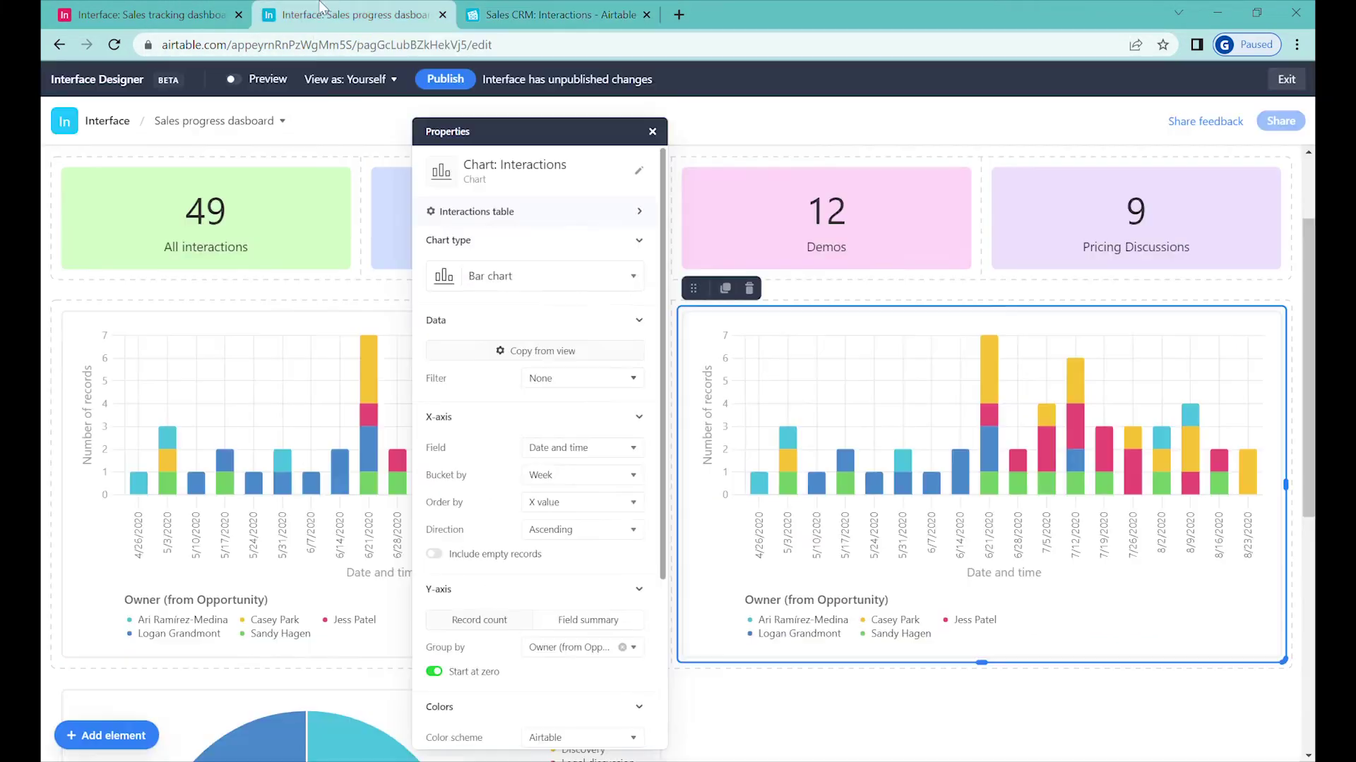
Step: Set the right chart's Bucket by to Month and remove its Owner grouping
click(601, 480)
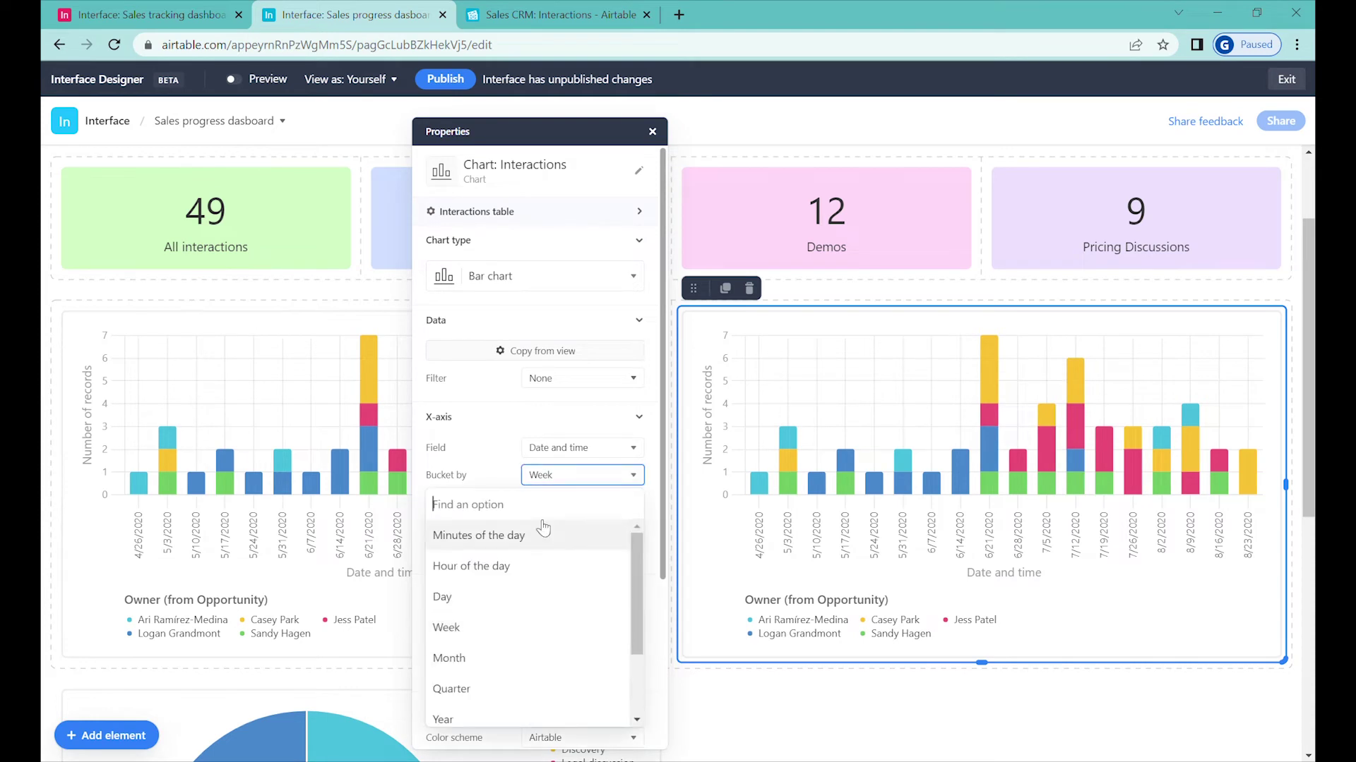
click(555, 658)
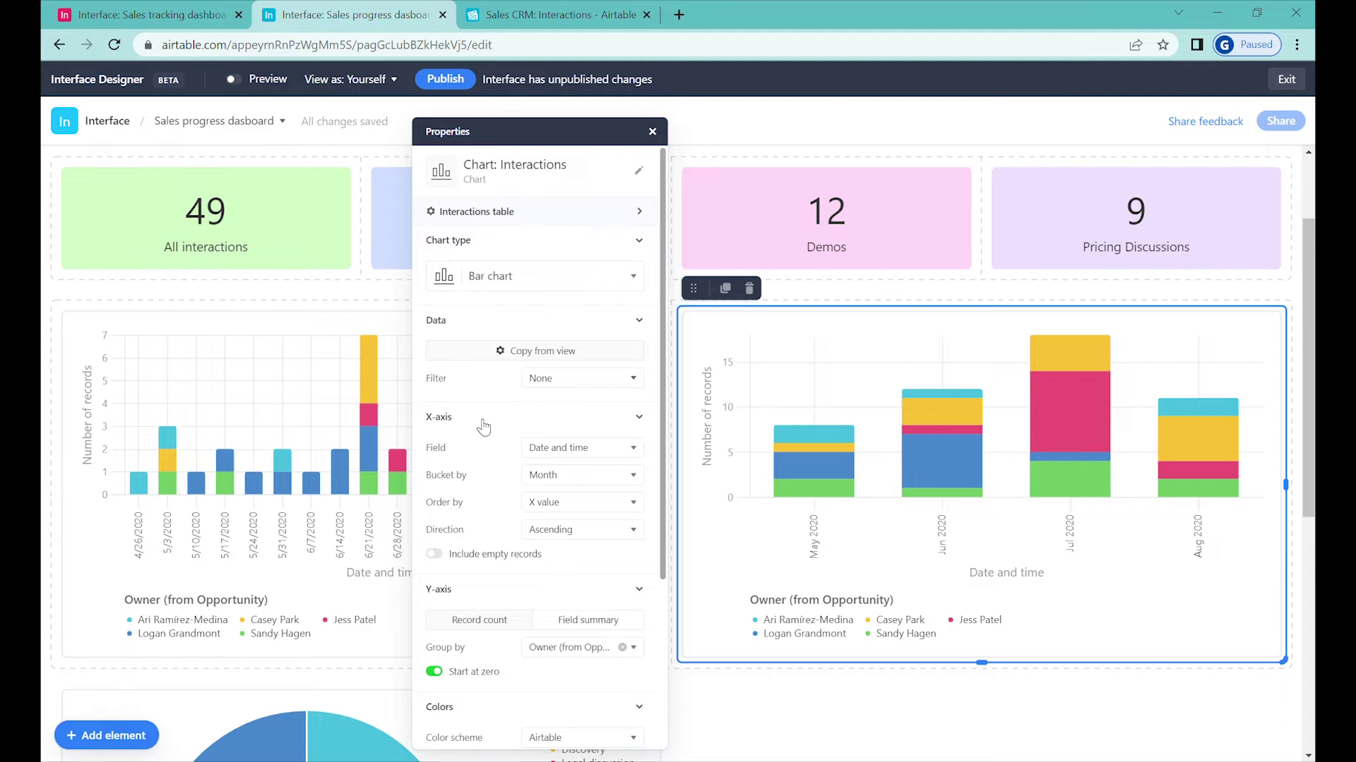
scroll(506, 527, down, 3)
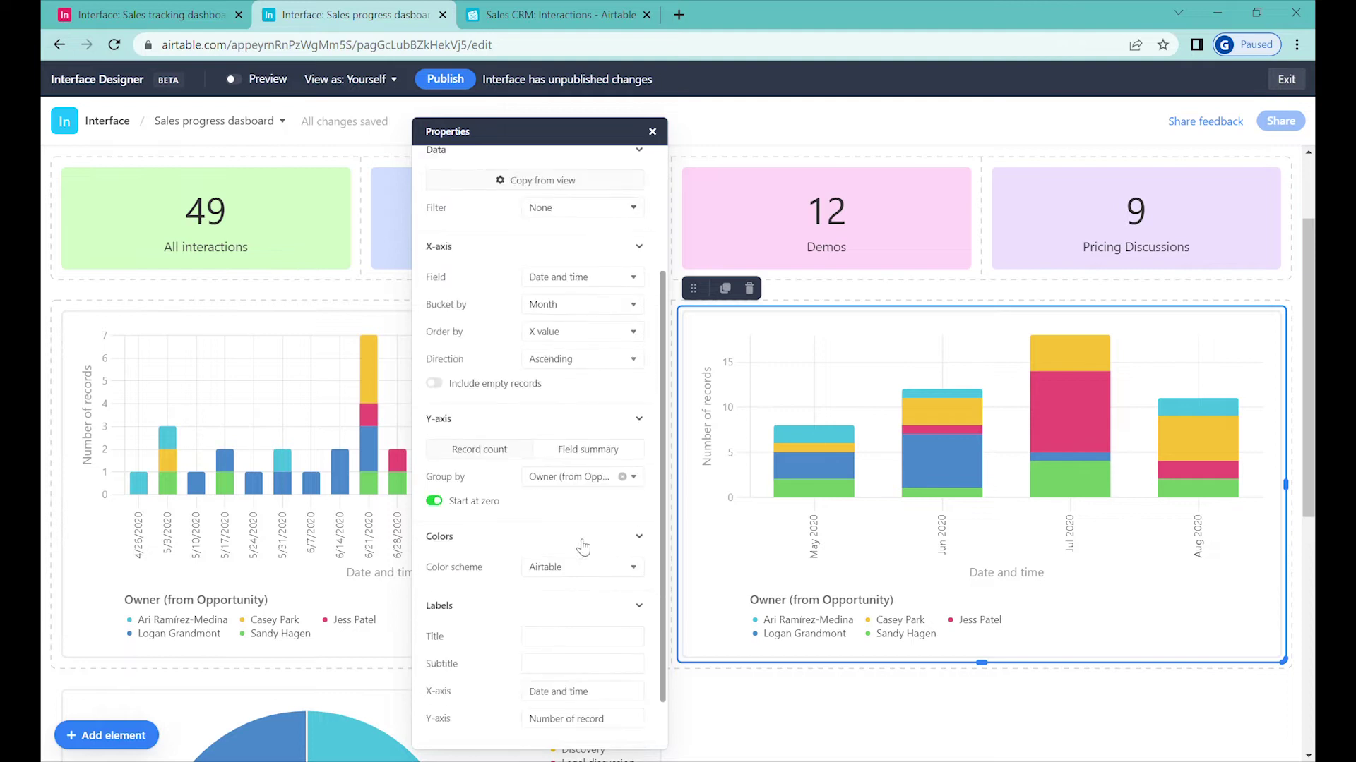
drag(452, 487, 603, 475)
click(622, 476)
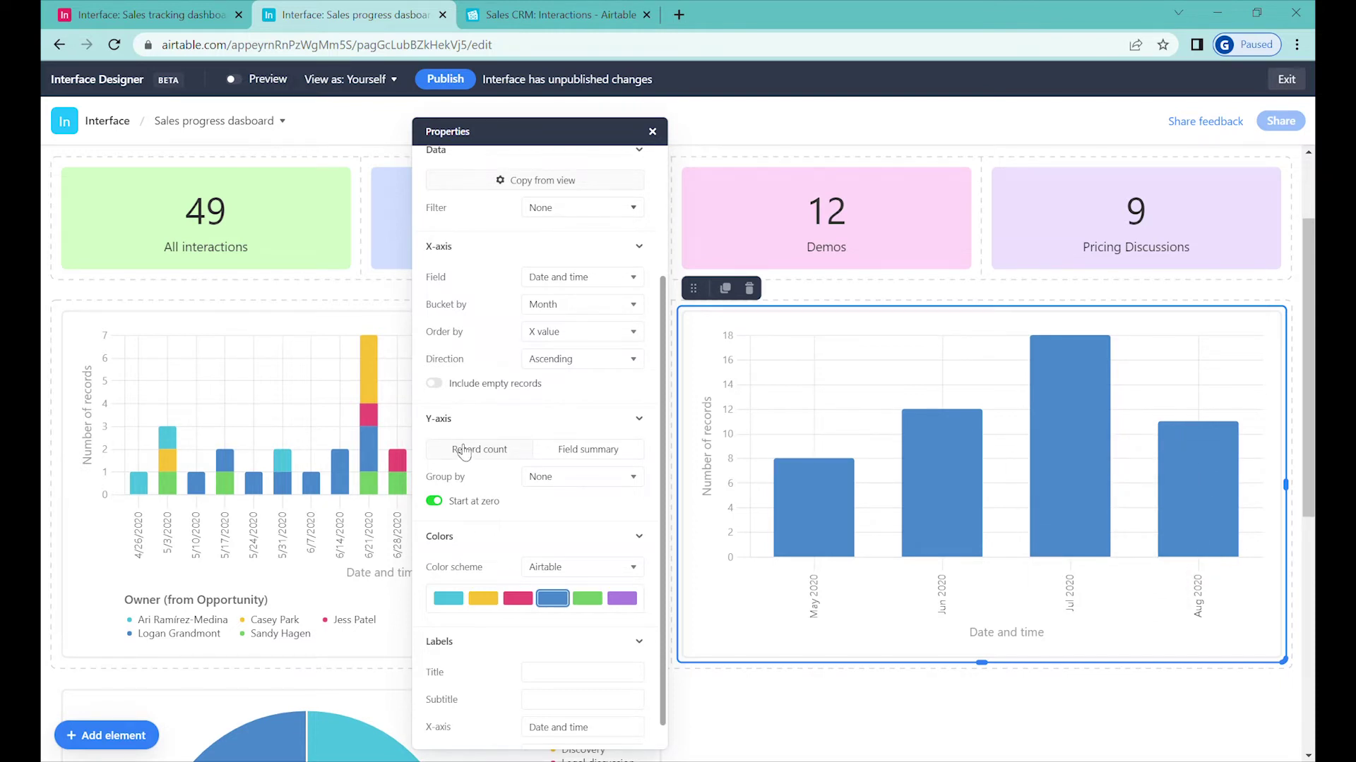
Step: Make the right chart's Y-axis a field summary of Account (from Contact), aggregated as Distinct
click(618, 455)
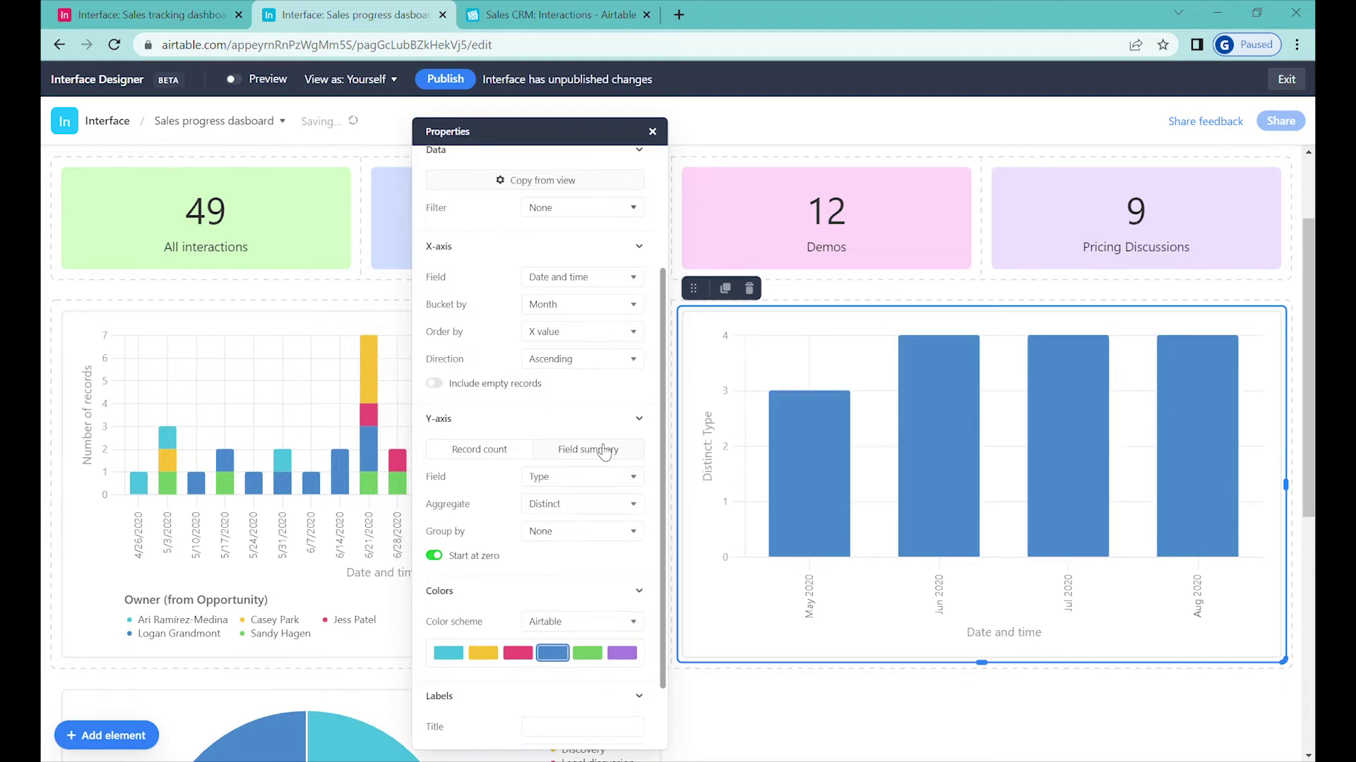
click(569, 480)
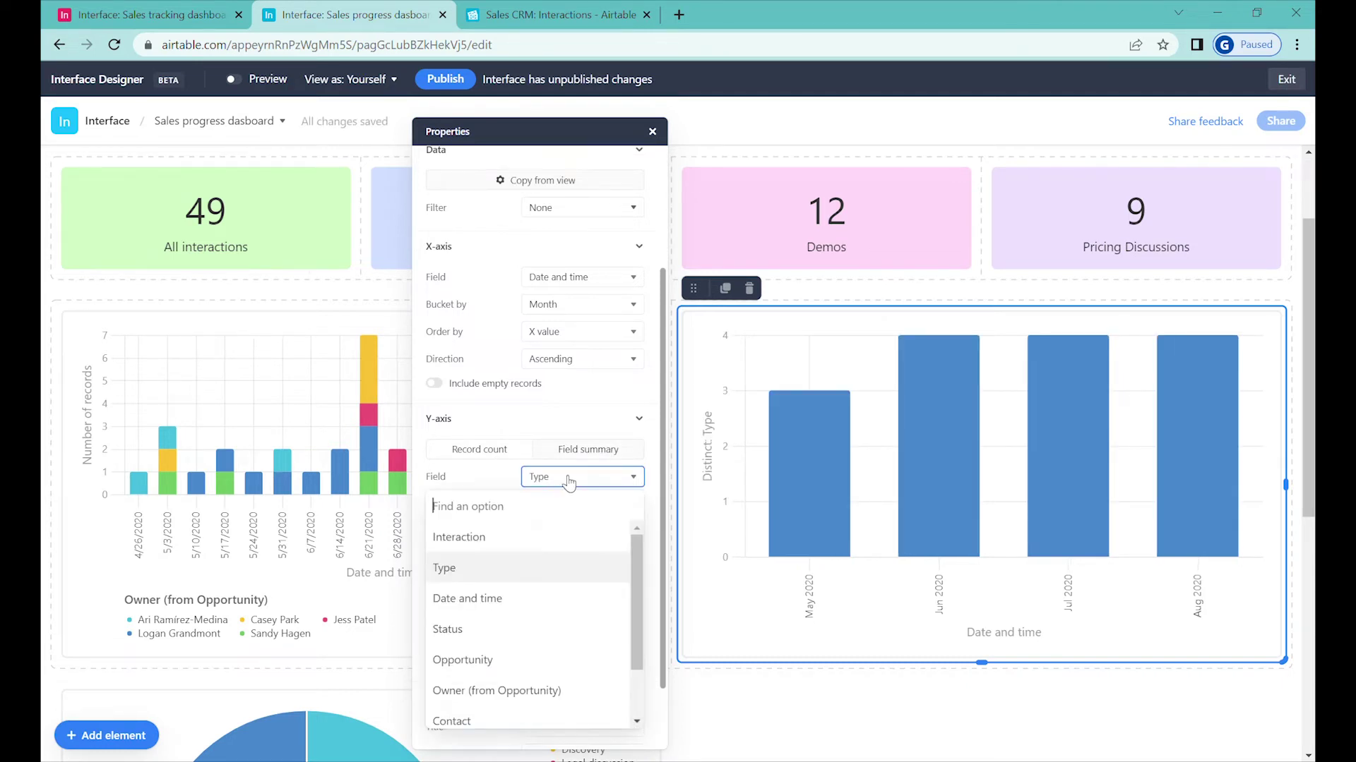
text(acc)
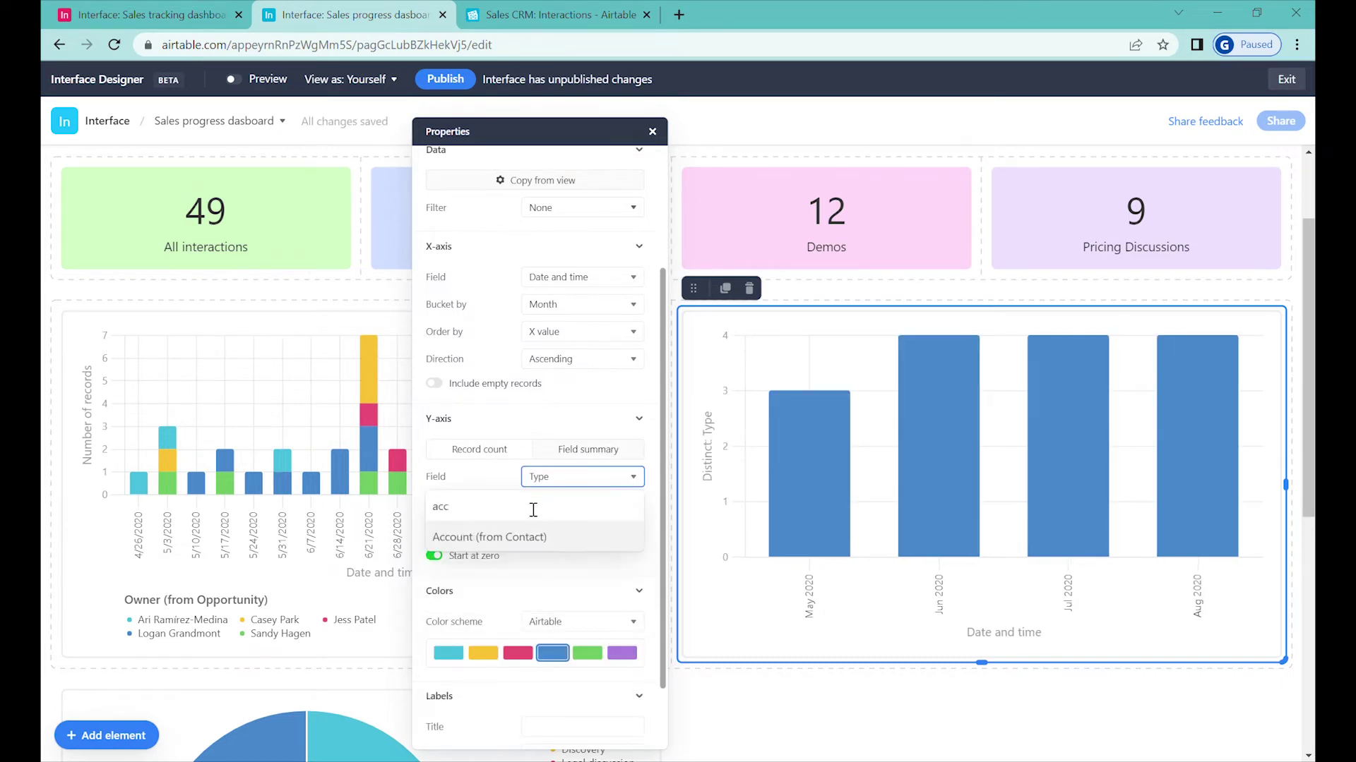
click(507, 537)
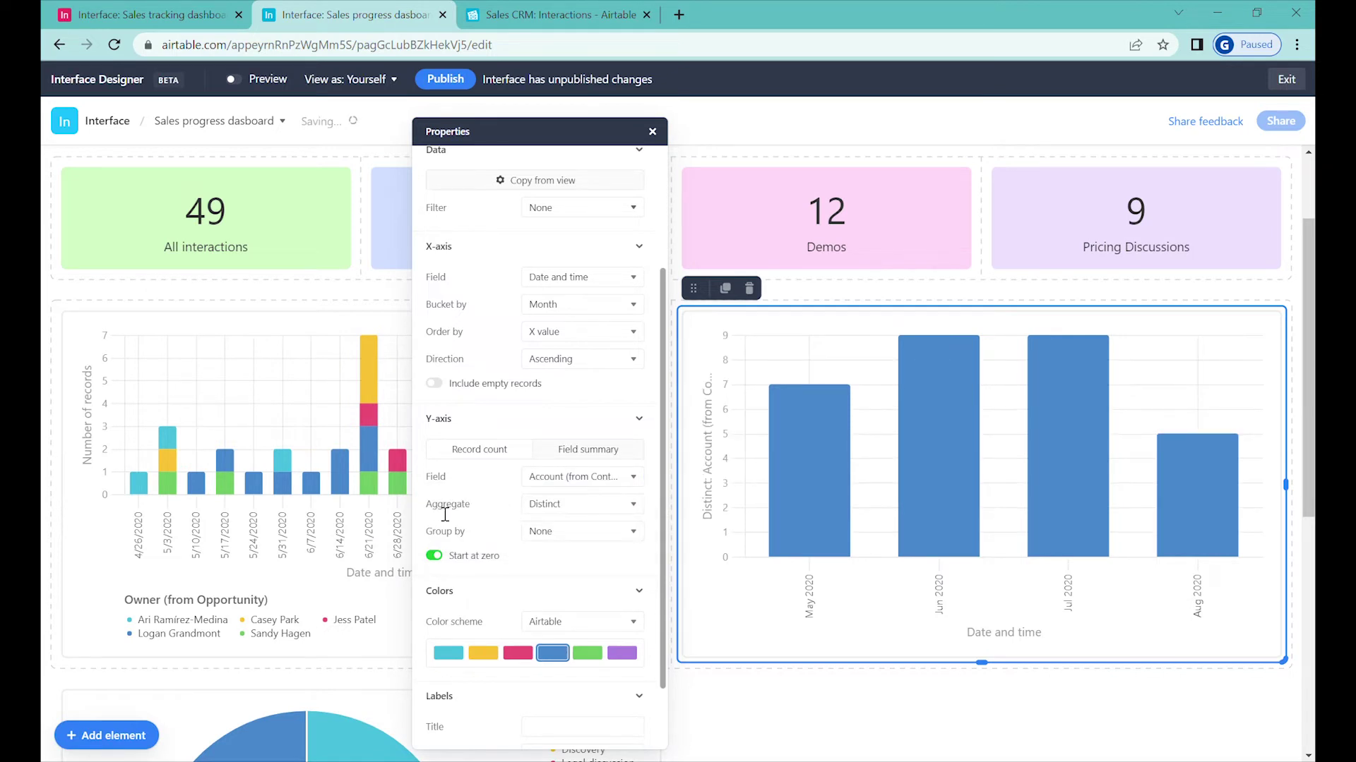
click(578, 505)
click(563, 573)
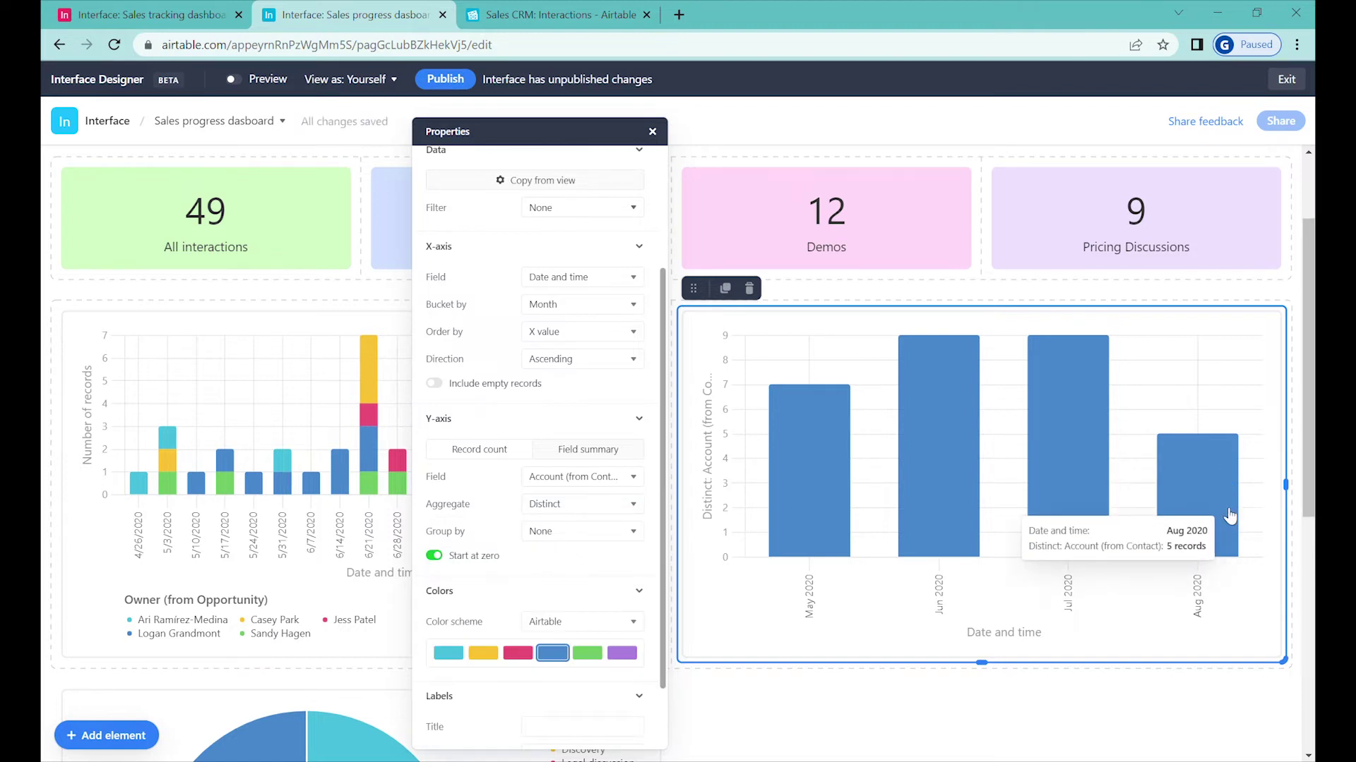
Step: Set the chart's Bucket by back to Week and compare it with the left chart
mouse_move(1203, 494)
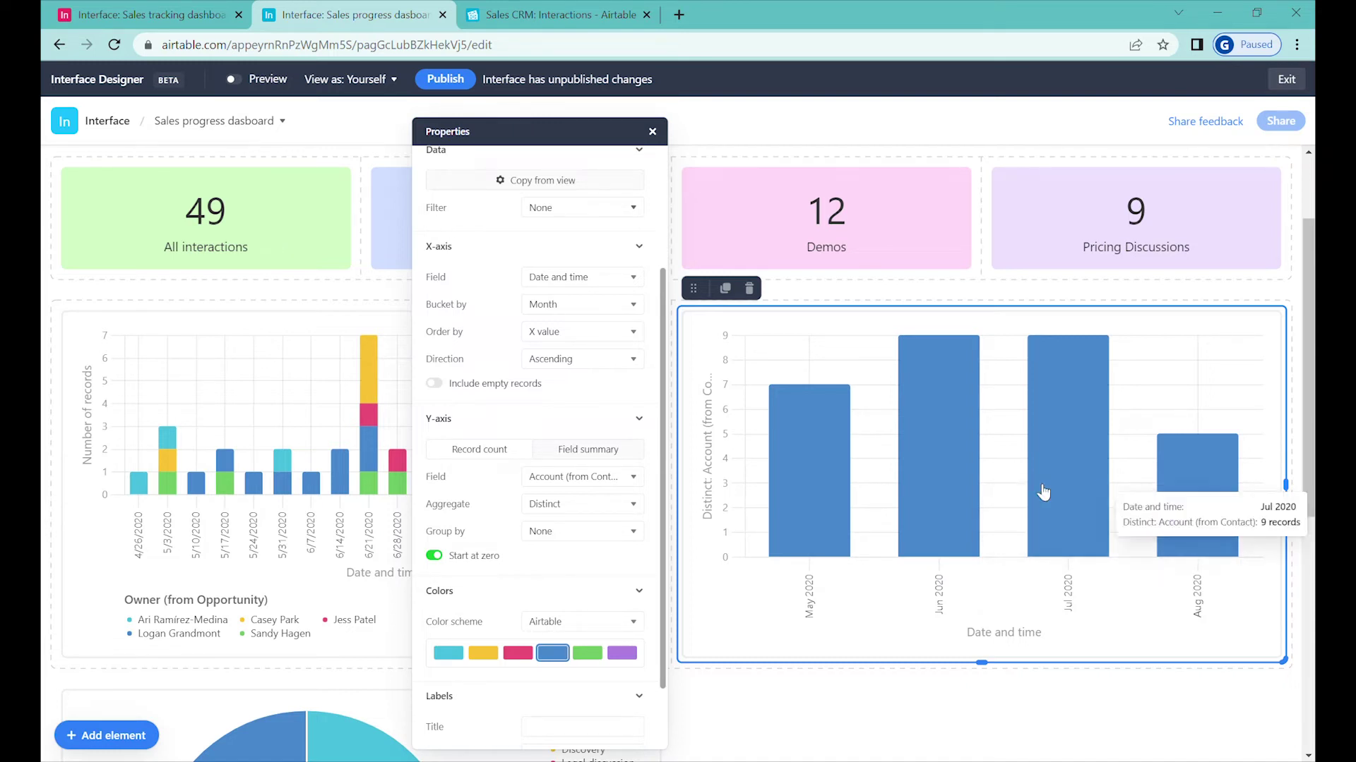
click(567, 315)
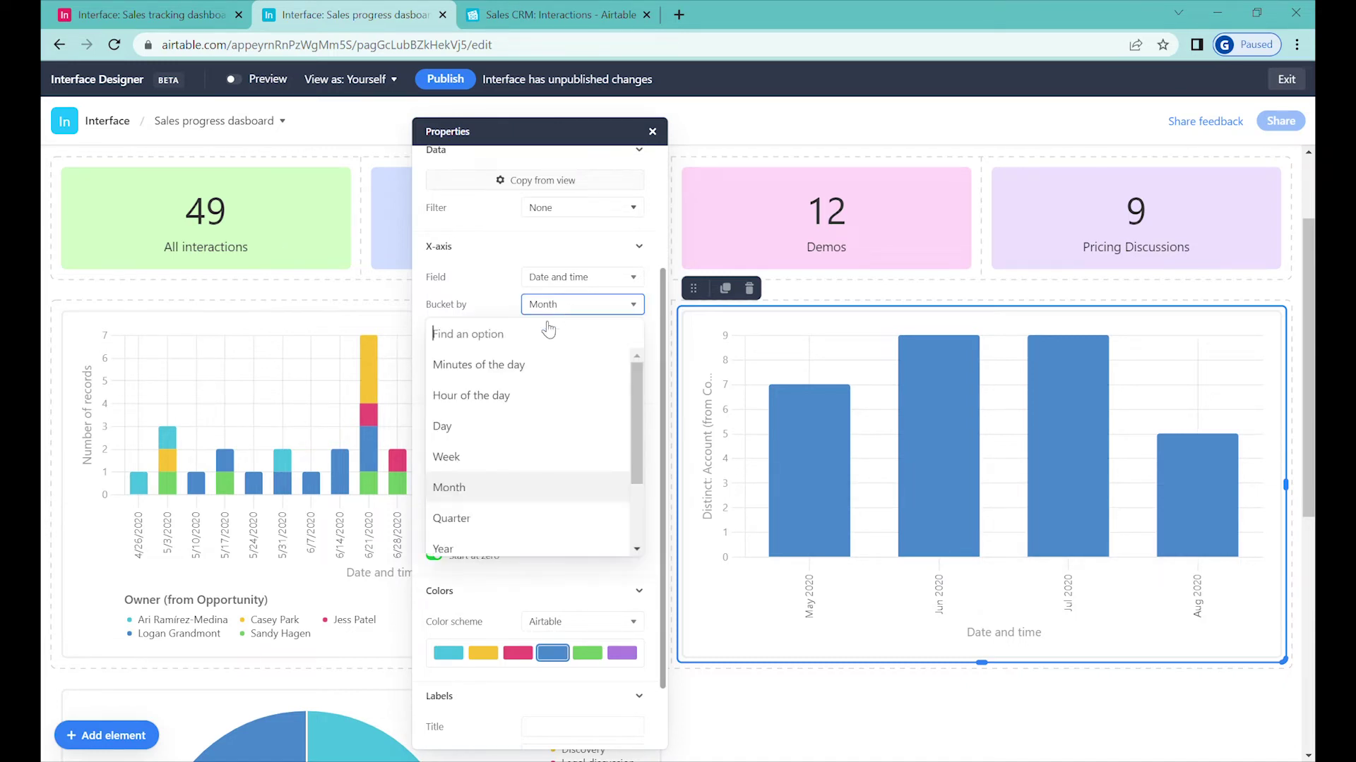
click(473, 459)
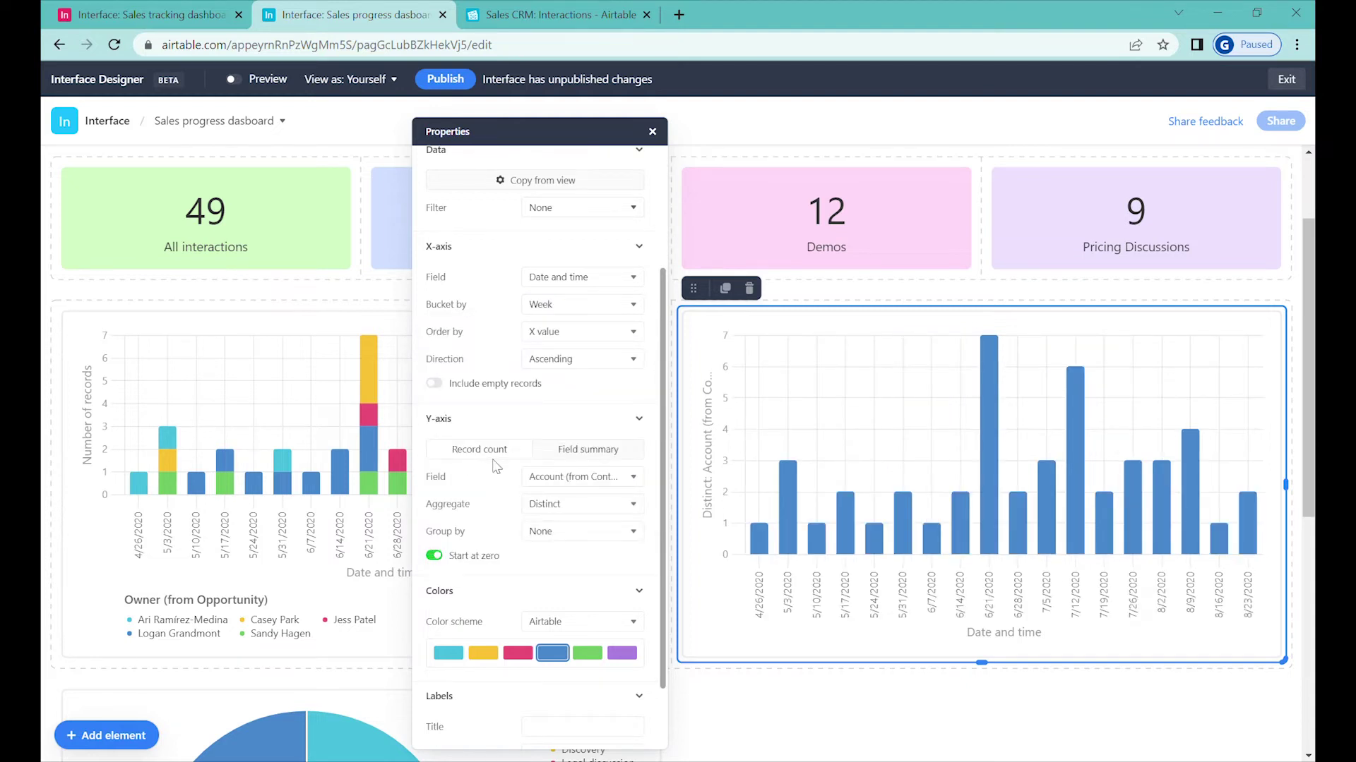
click(307, 550)
click(1138, 578)
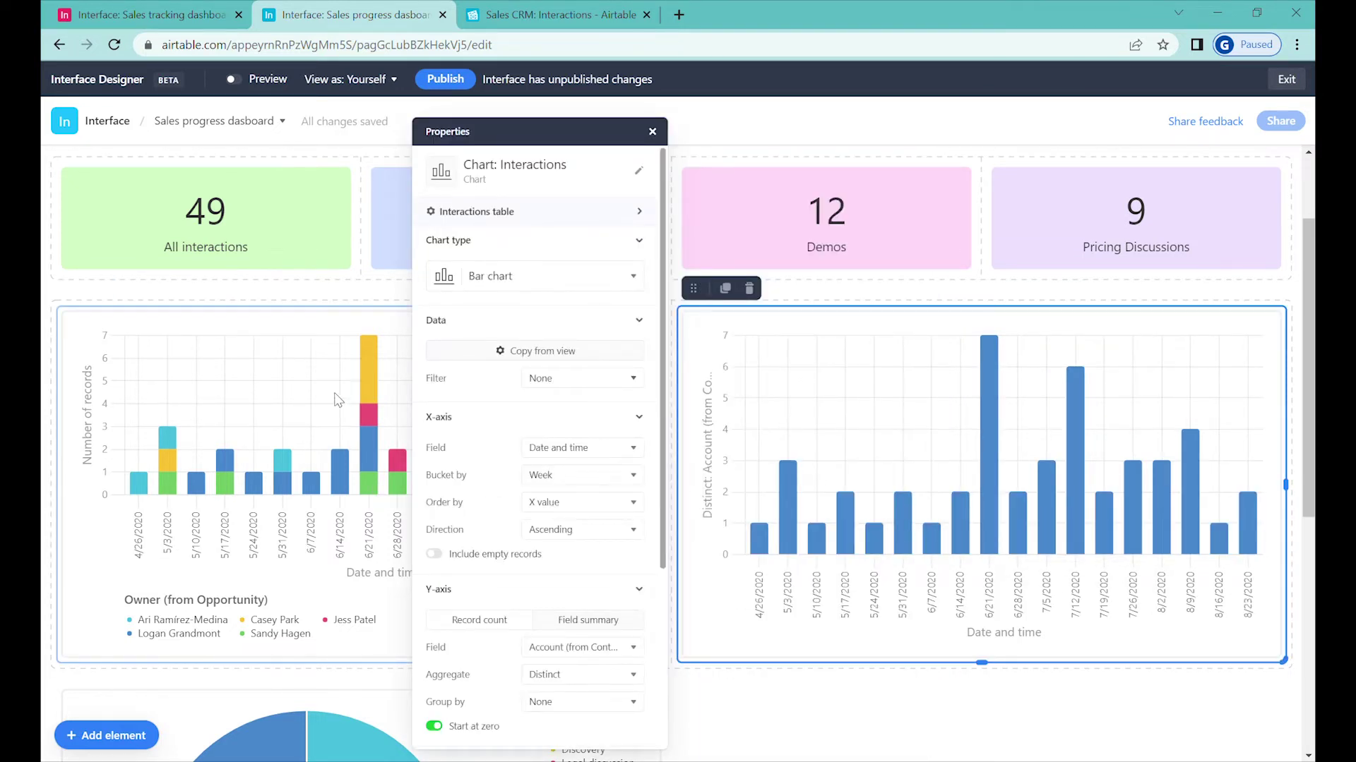
Step: Rename the right-hand chart to 'Number of companies contacted'
click(350, 426)
click(1069, 706)
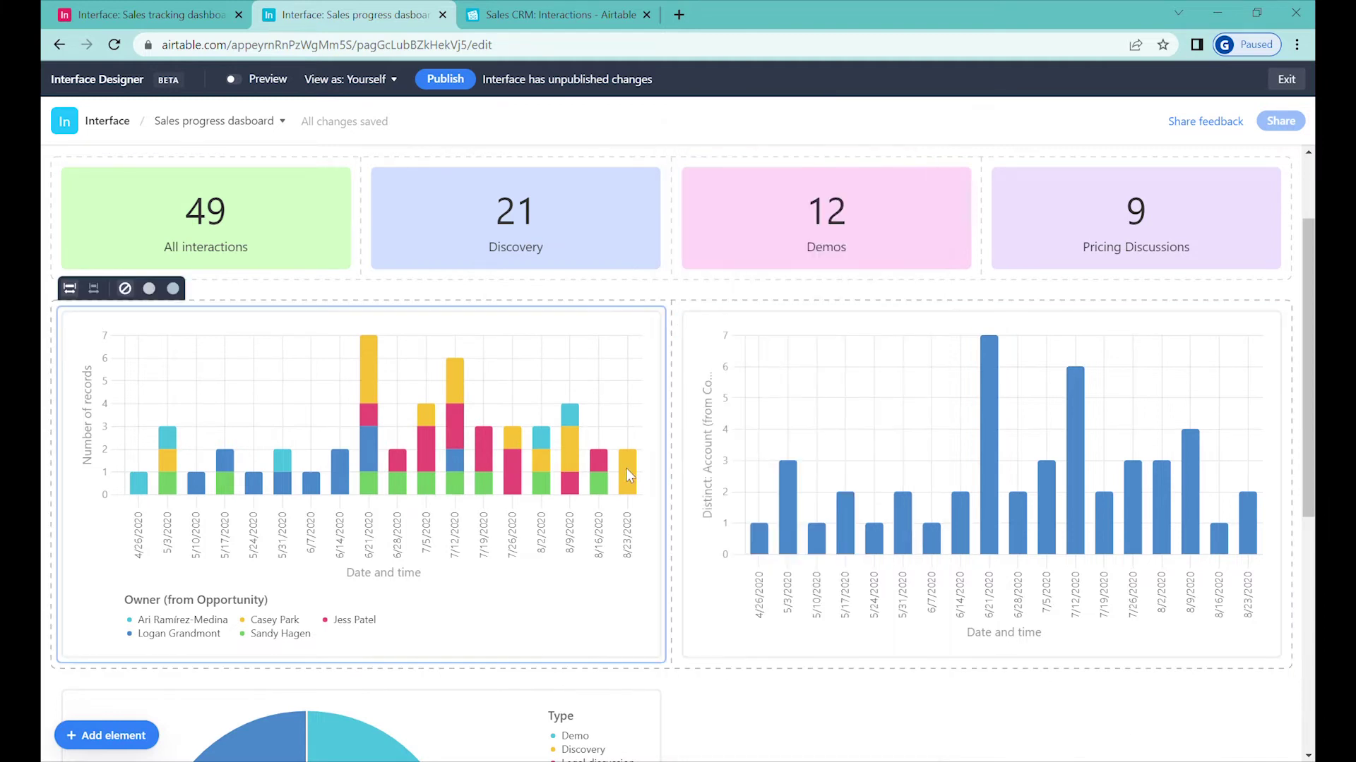
click(611, 481)
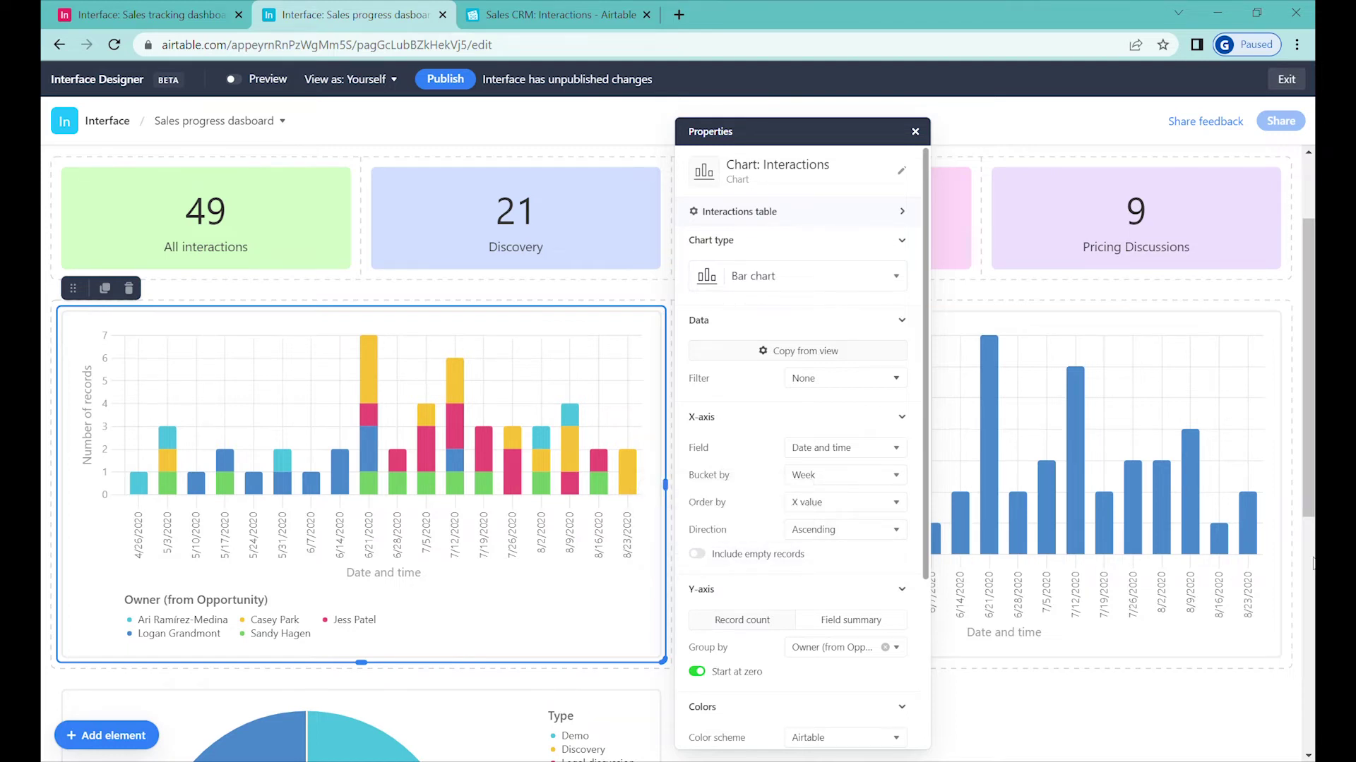
click(1253, 529)
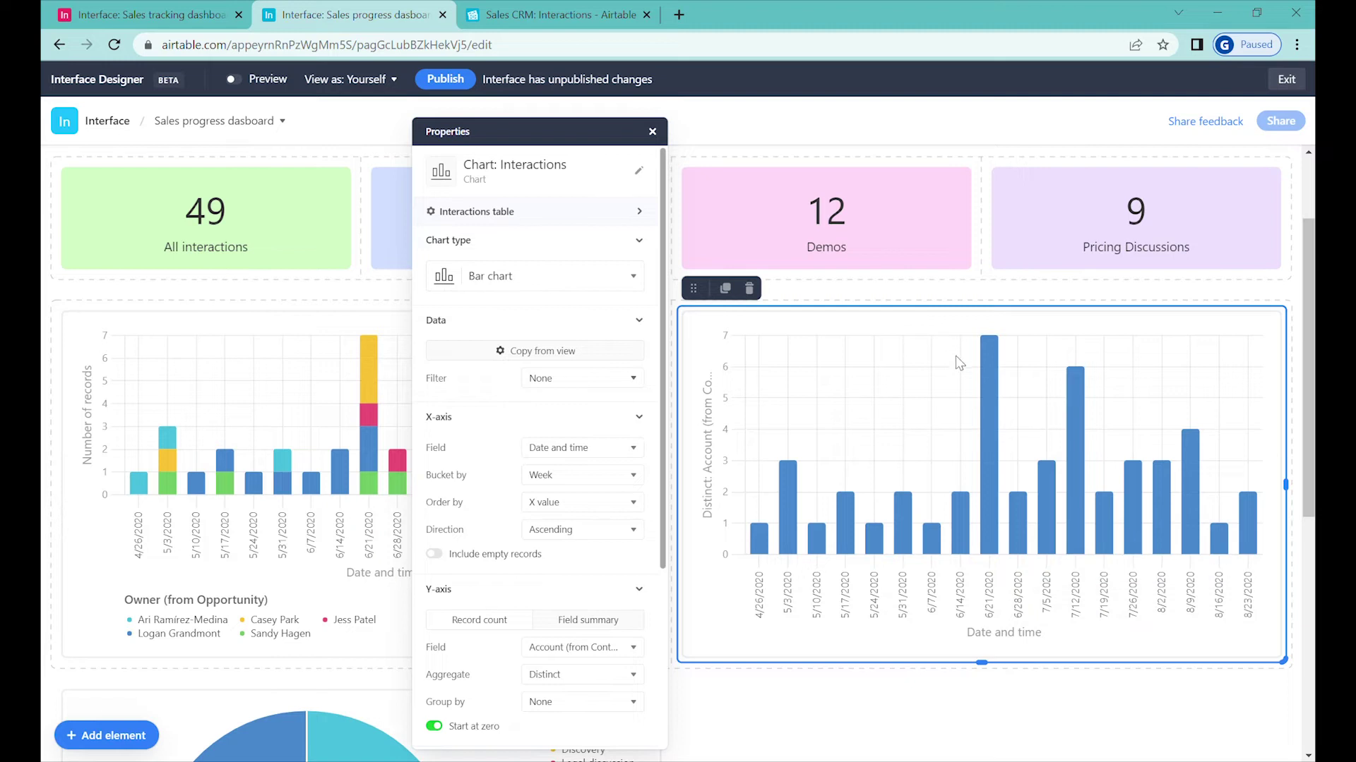
click(638, 170)
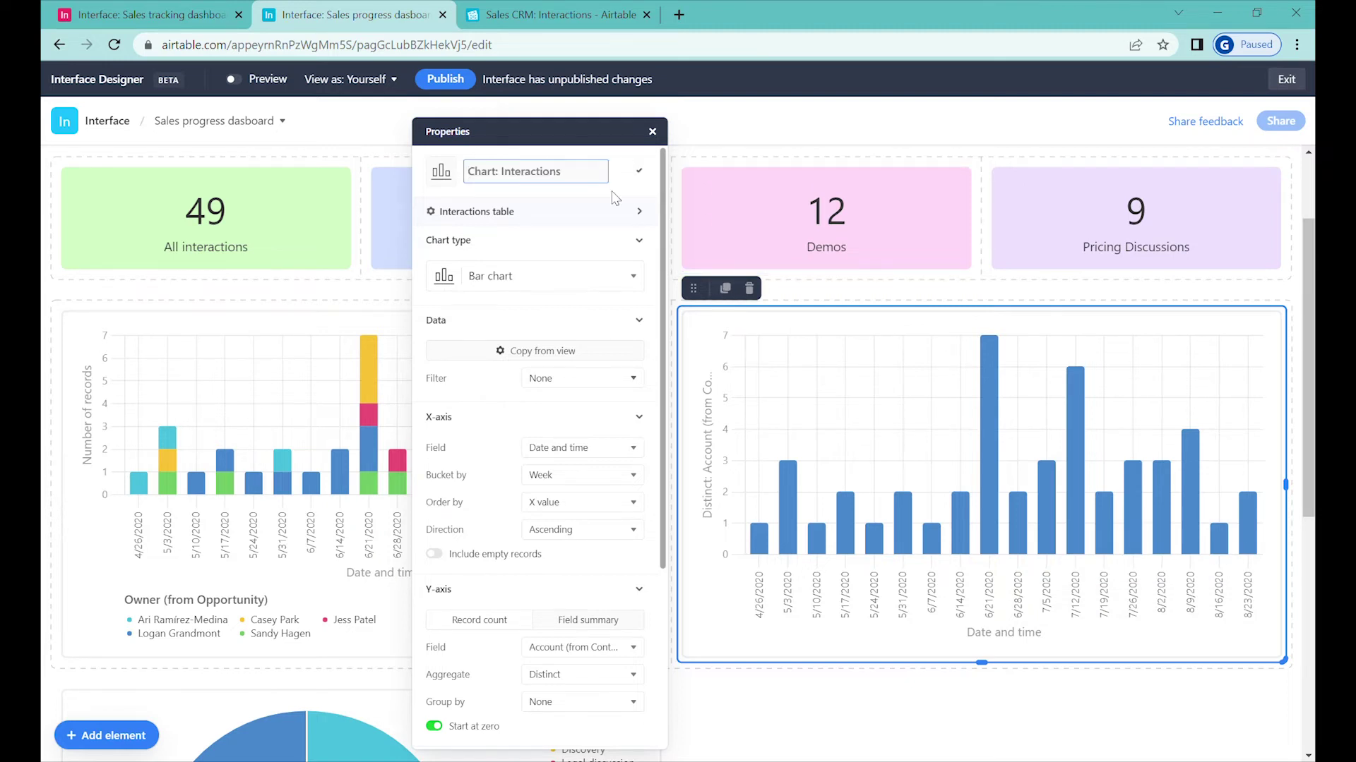
text(Number of companies contacted)
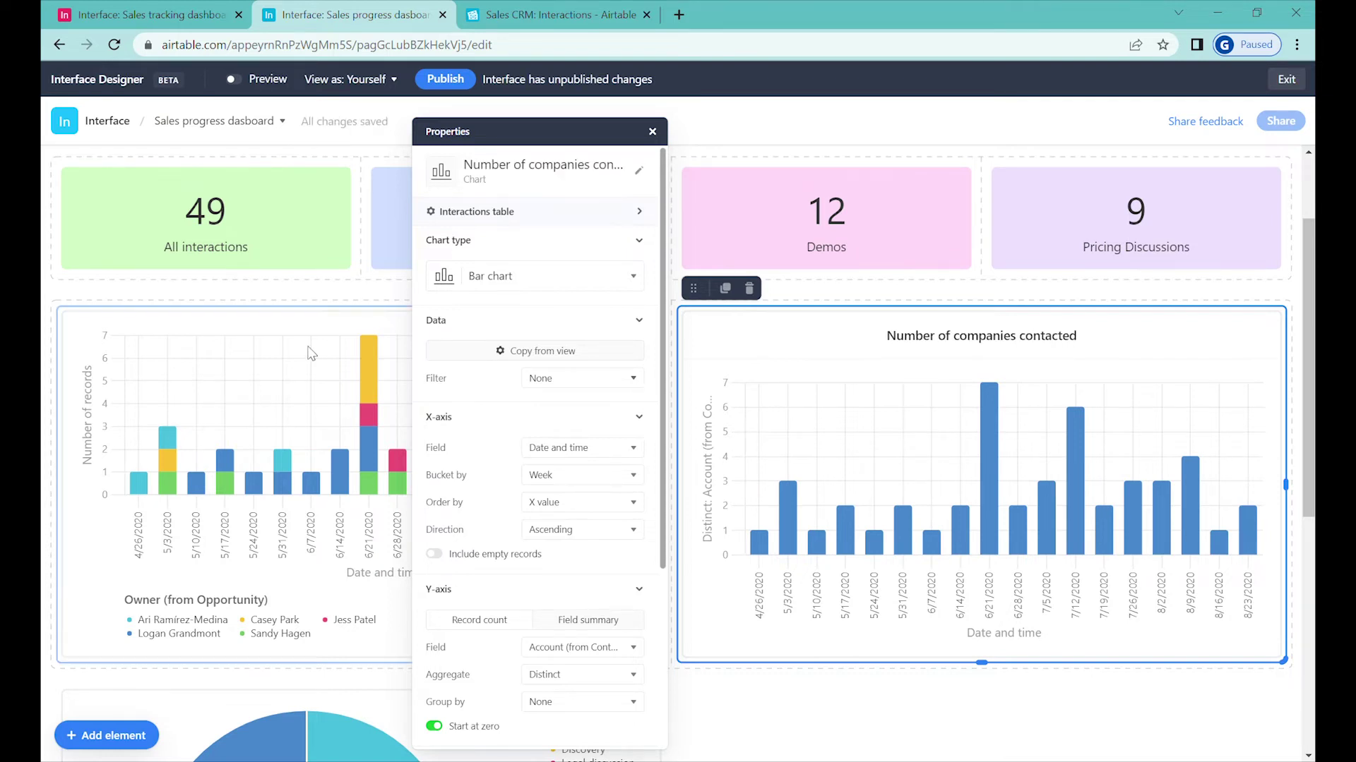
Step: Rename the left-hand chart to 'Number of interactions'
click(381, 332)
click(904, 172)
text(Number of interactions)
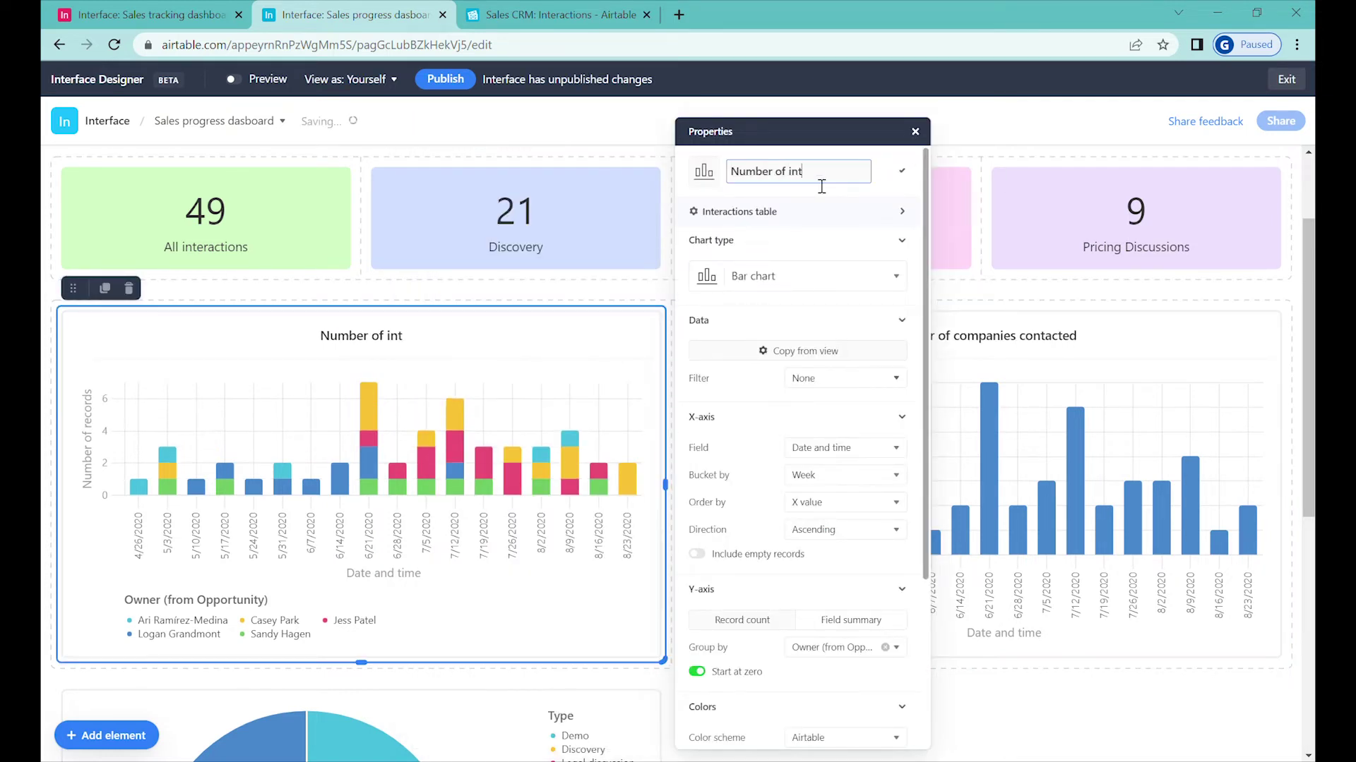
key(Return)
click(1010, 691)
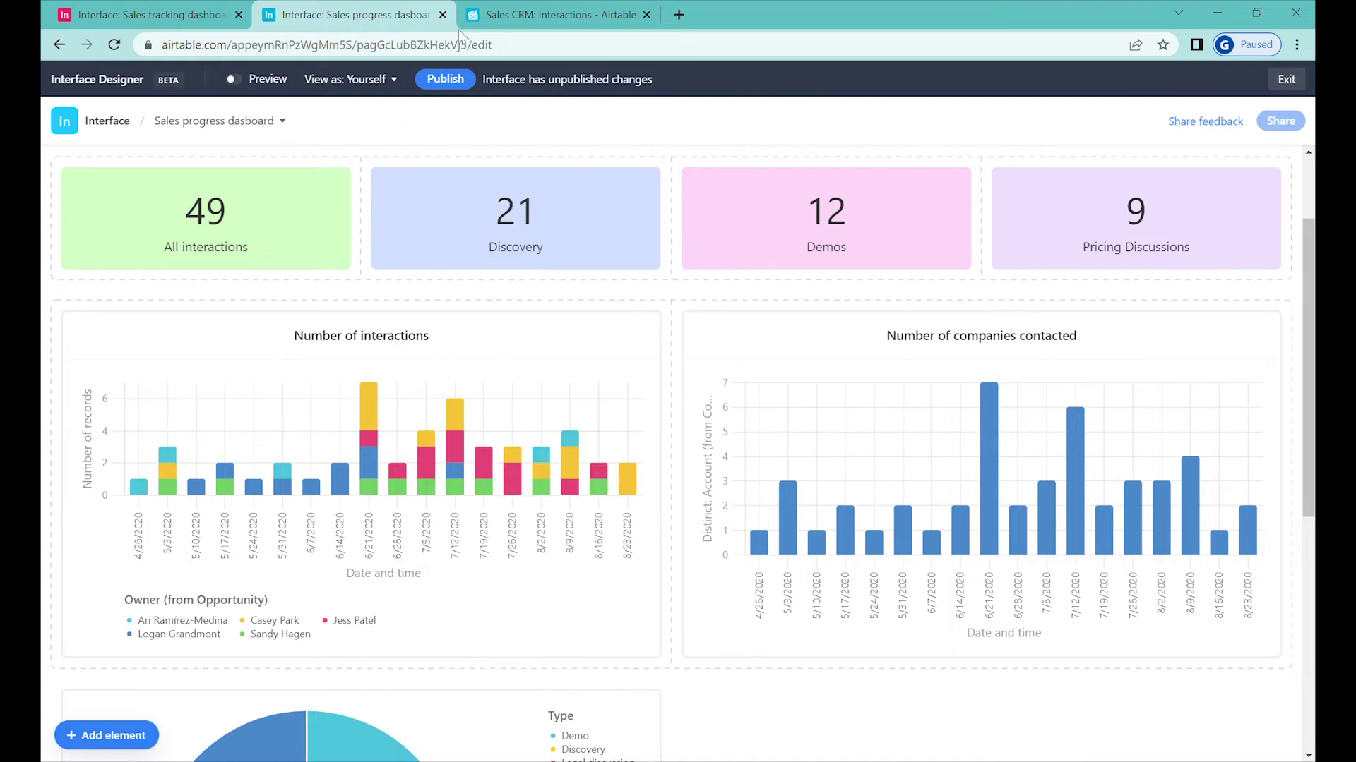
scroll(711, 393, up, 2)
scroll(408, 245, down, 2)
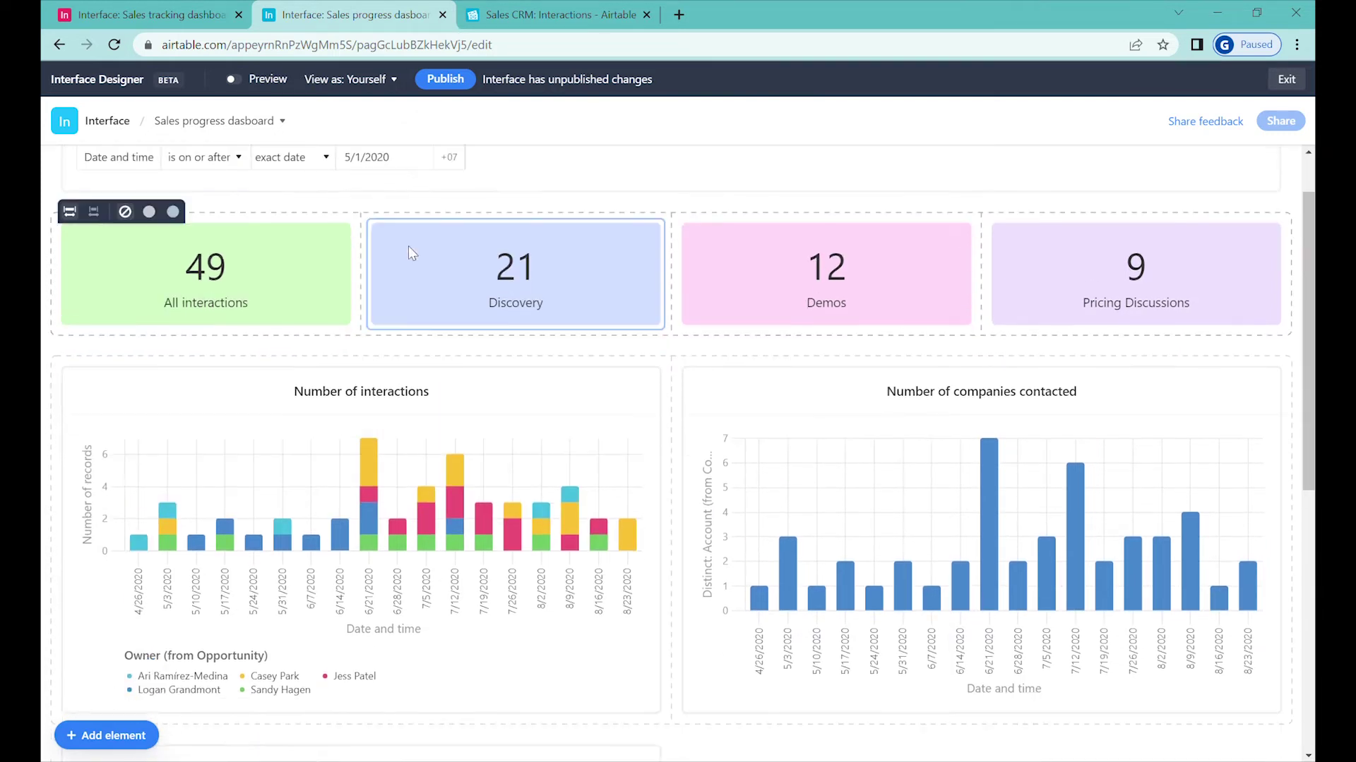
scroll(396, 249, up, 2)
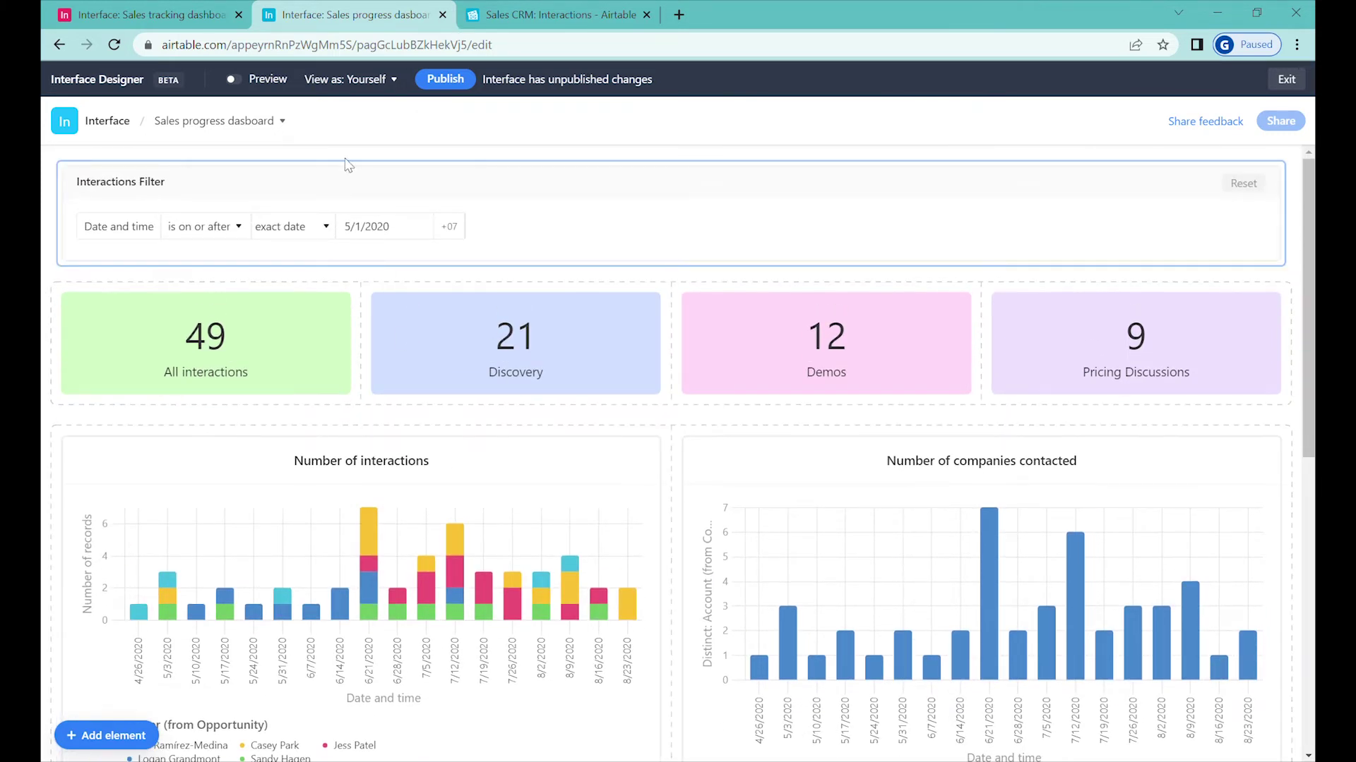
click(389, 239)
click(358, 234)
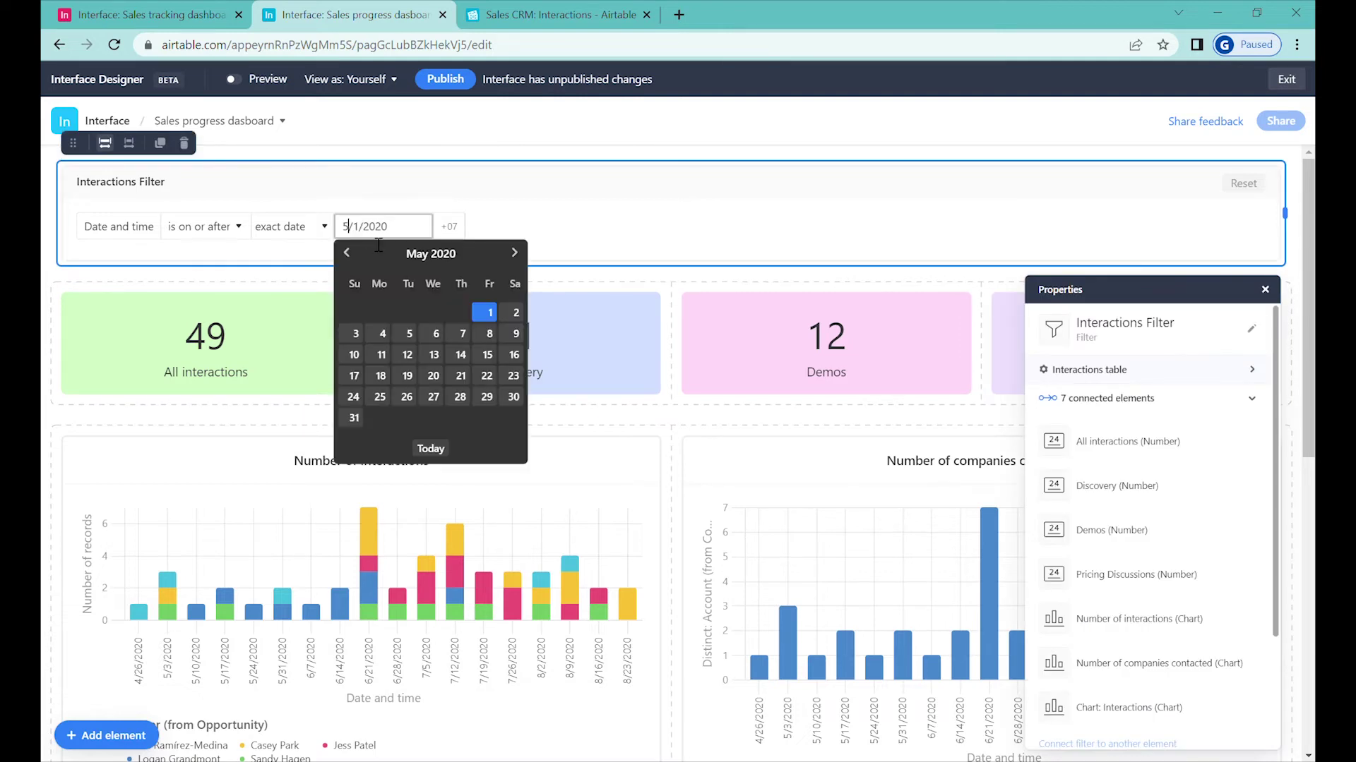
click(514, 253)
click(387, 315)
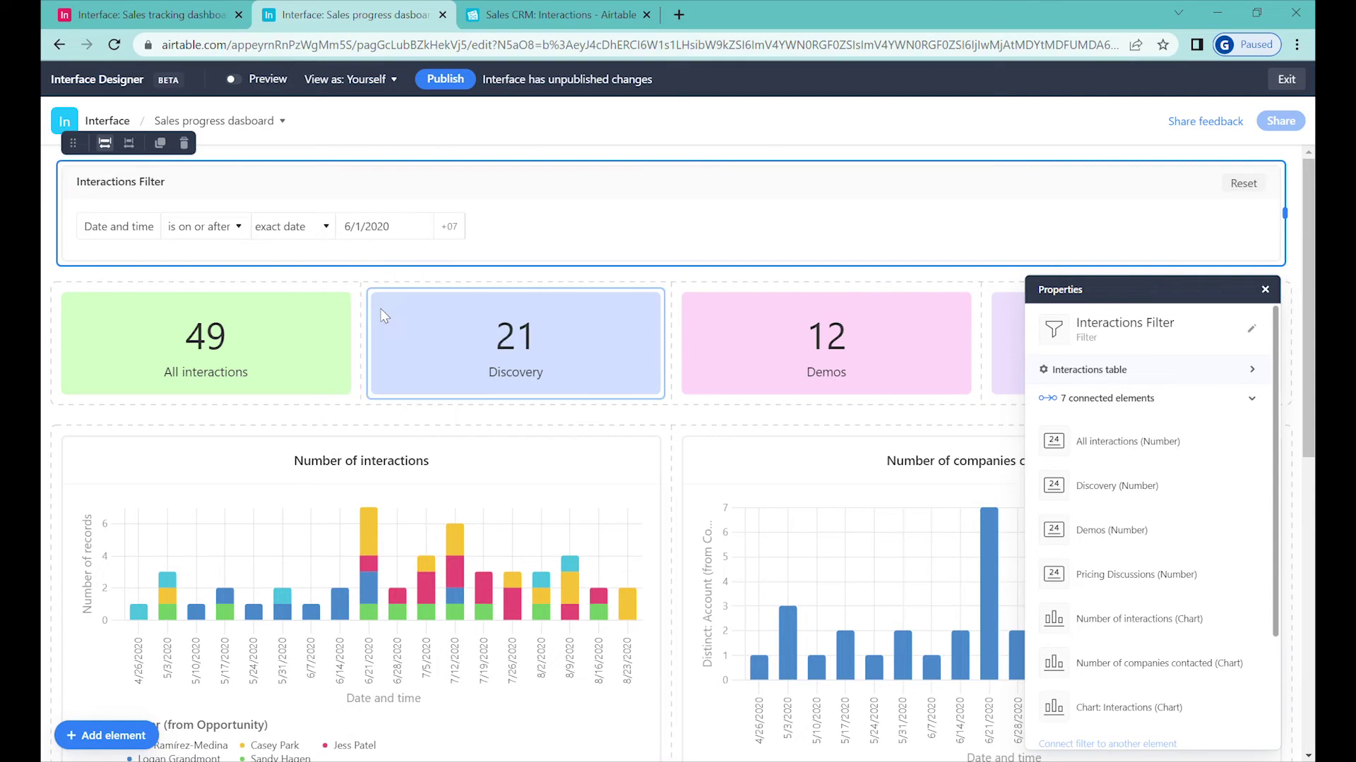
scroll(719, 672, down, 3)
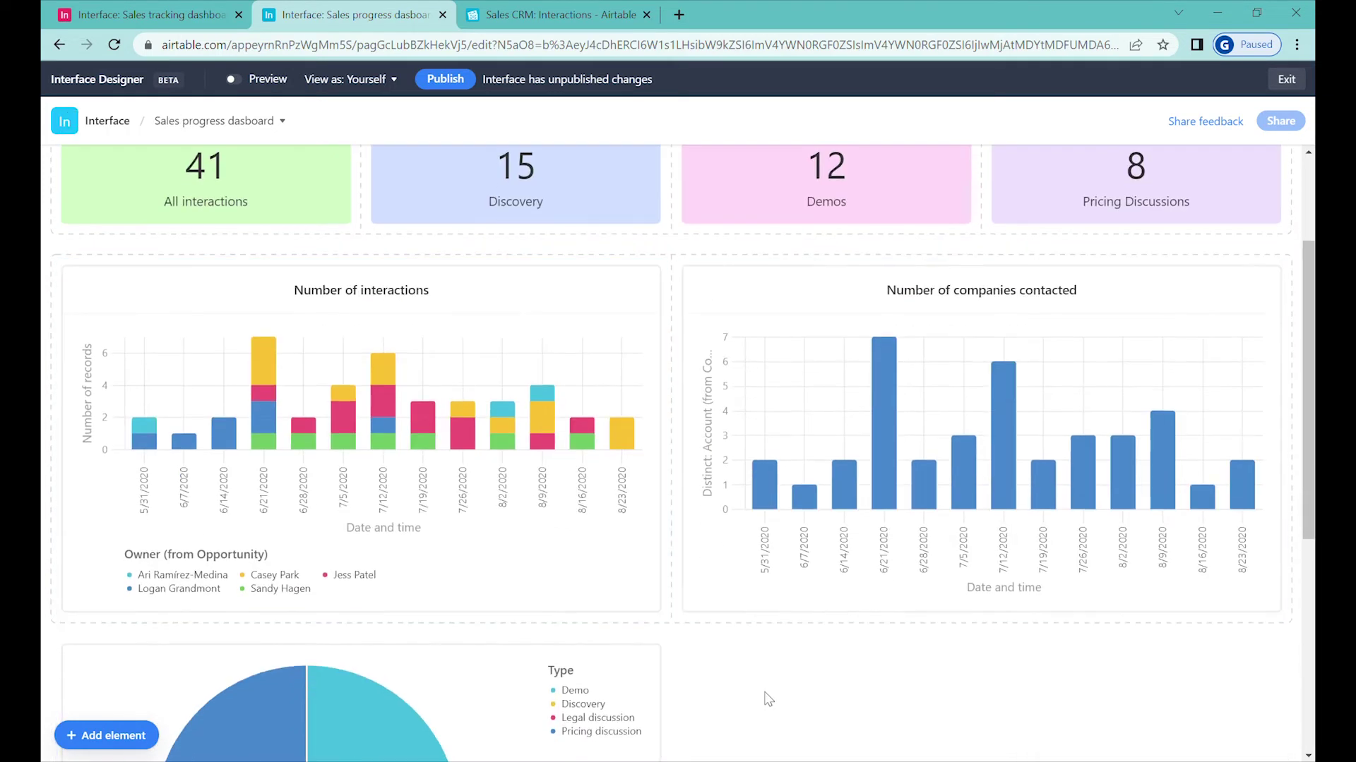
scroll(1204, 491, up, 3)
click(348, 257)
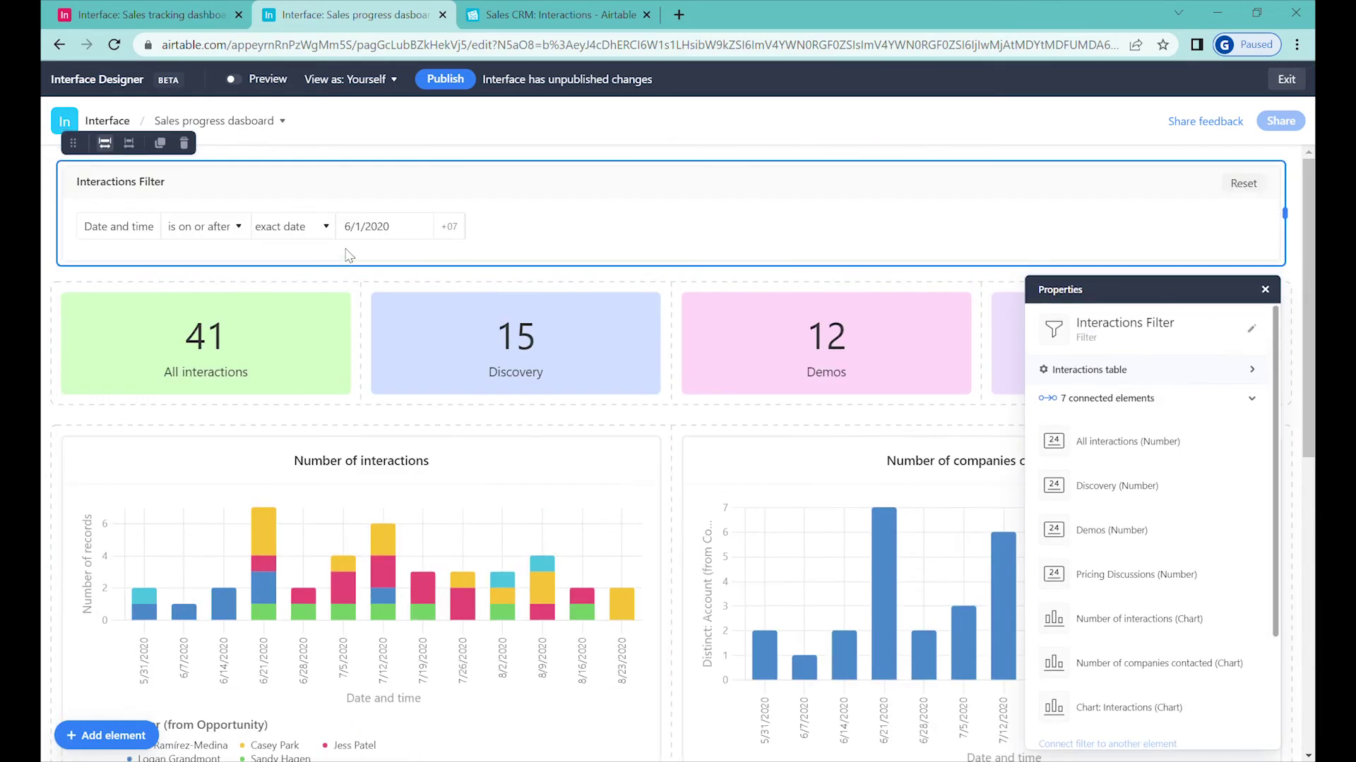
double_click(375, 226)
click(515, 253)
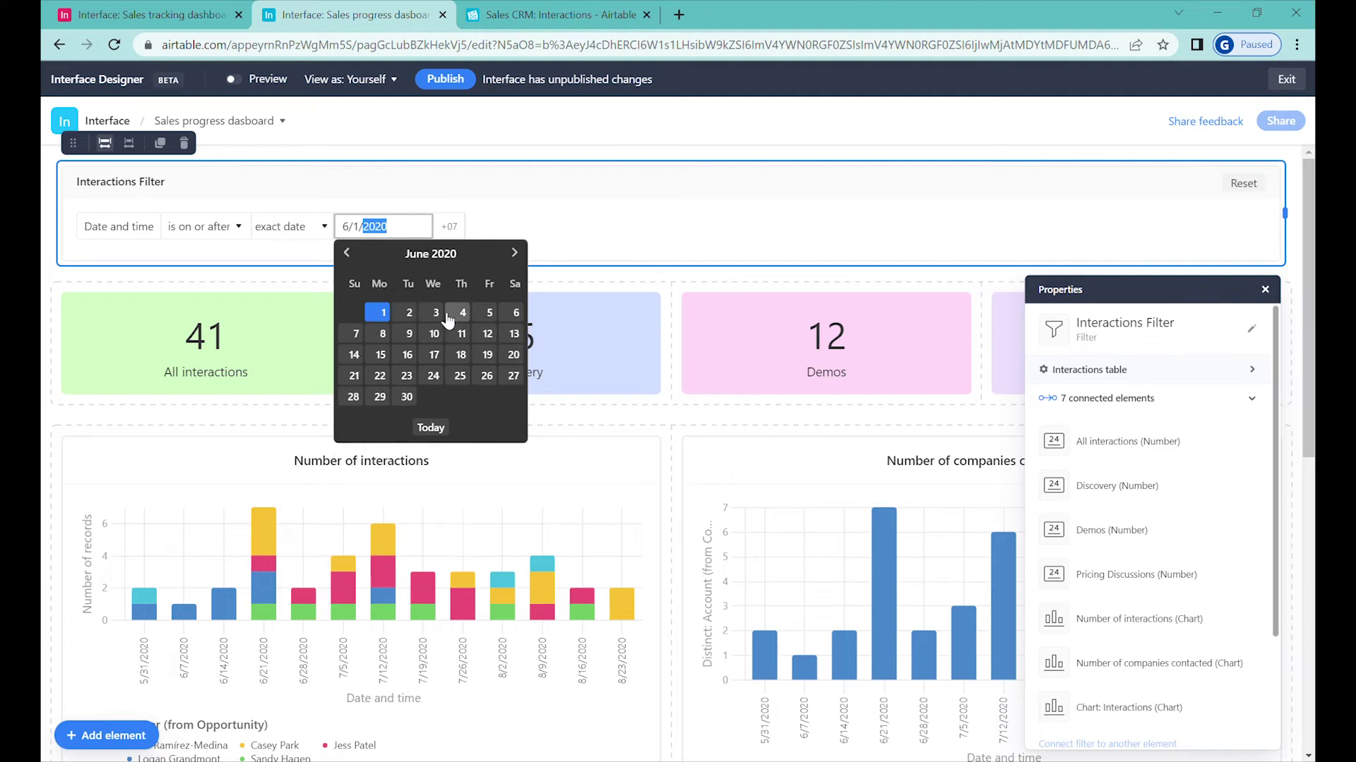
click(515, 253)
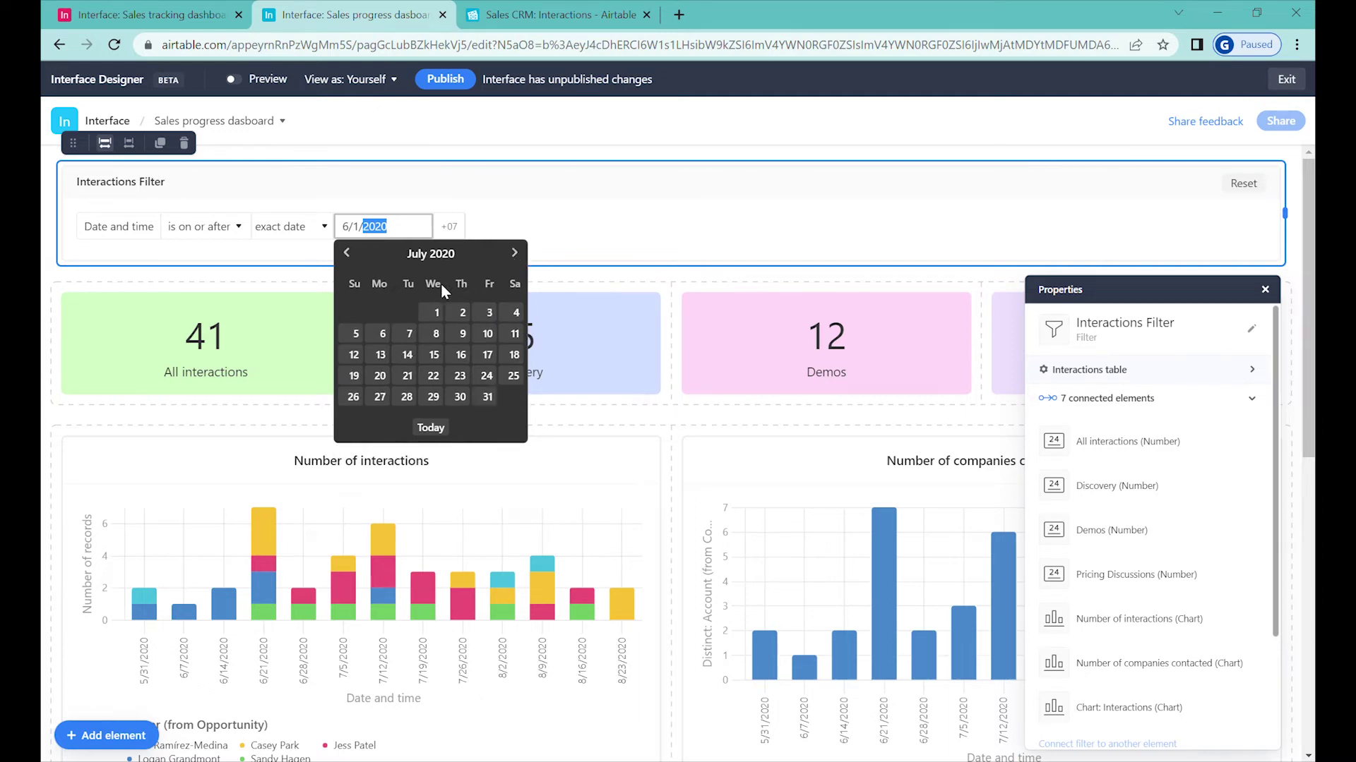
click(435, 313)
click(678, 505)
scroll(667, 494, down, 3)
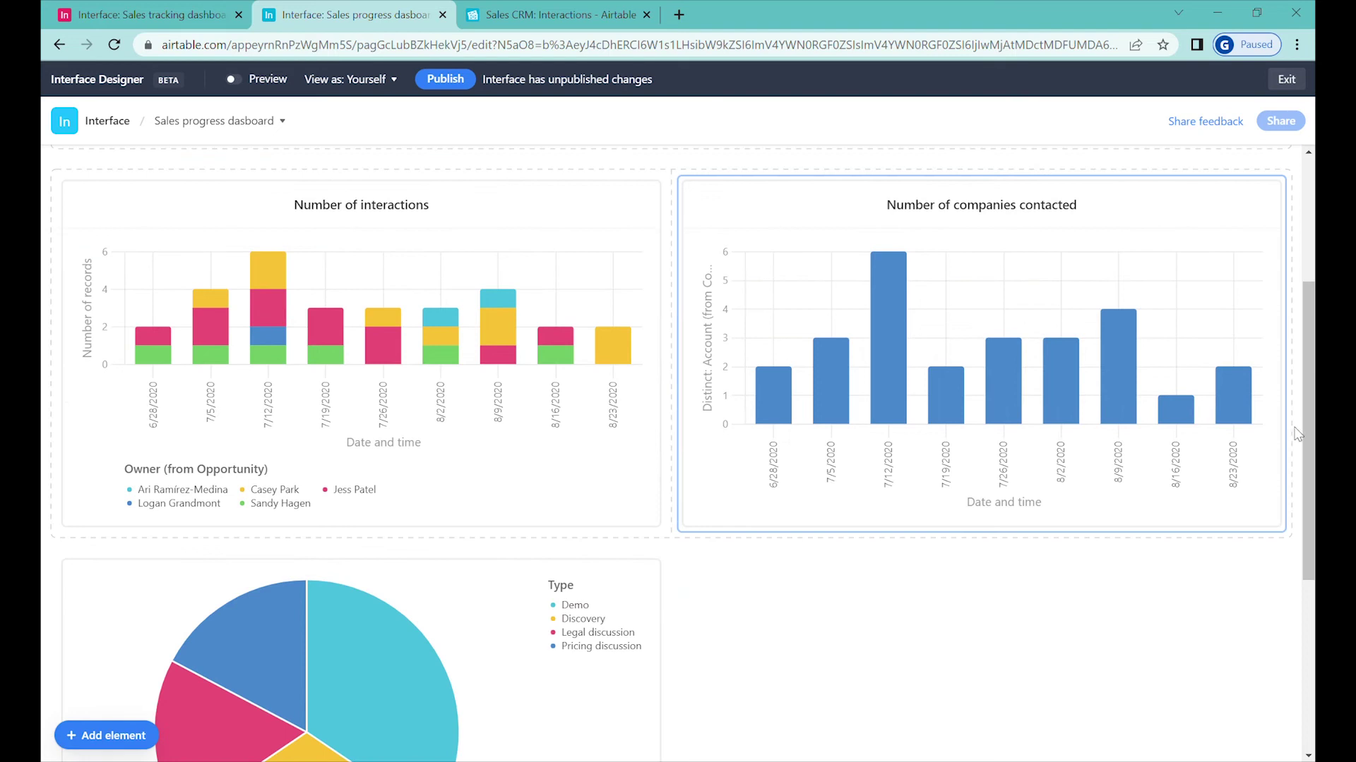
scroll(184, 412, up, 4)
click(333, 258)
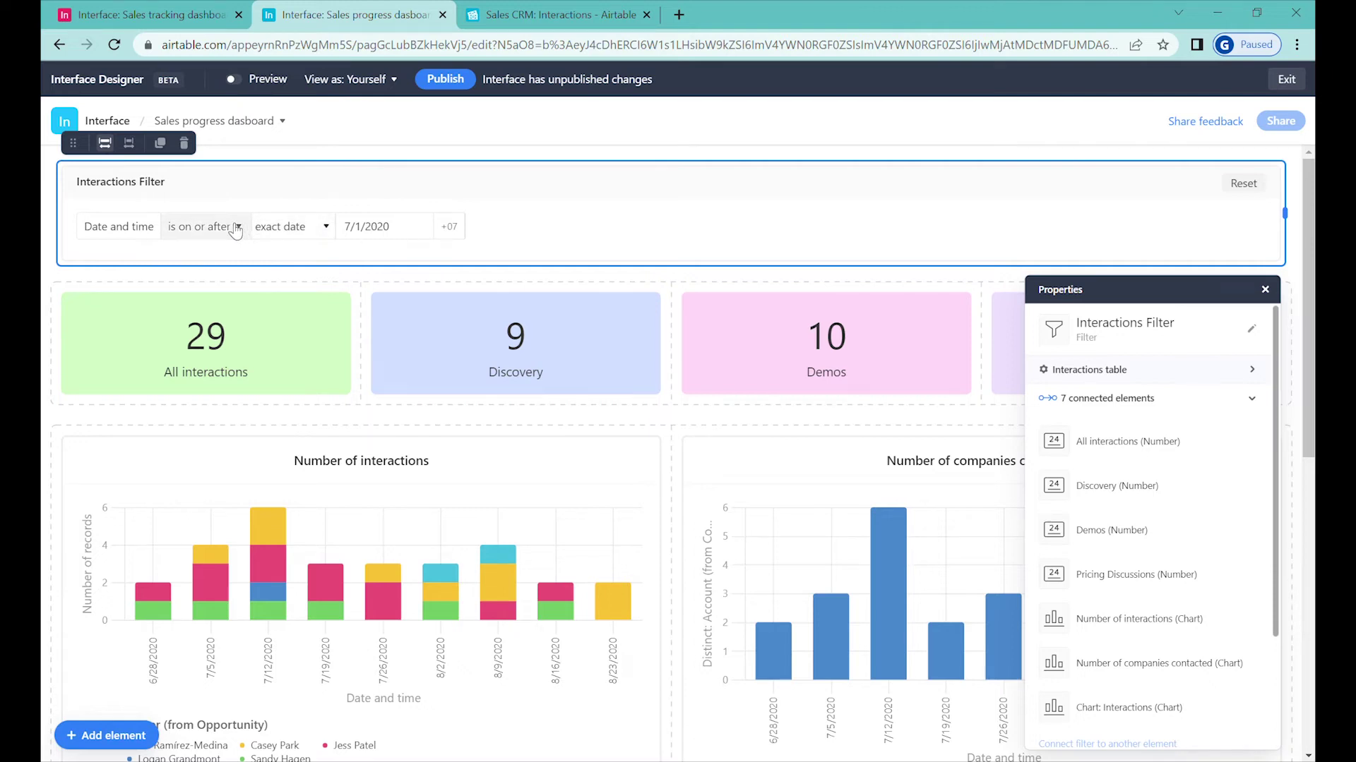
click(345, 226)
click(323, 226)
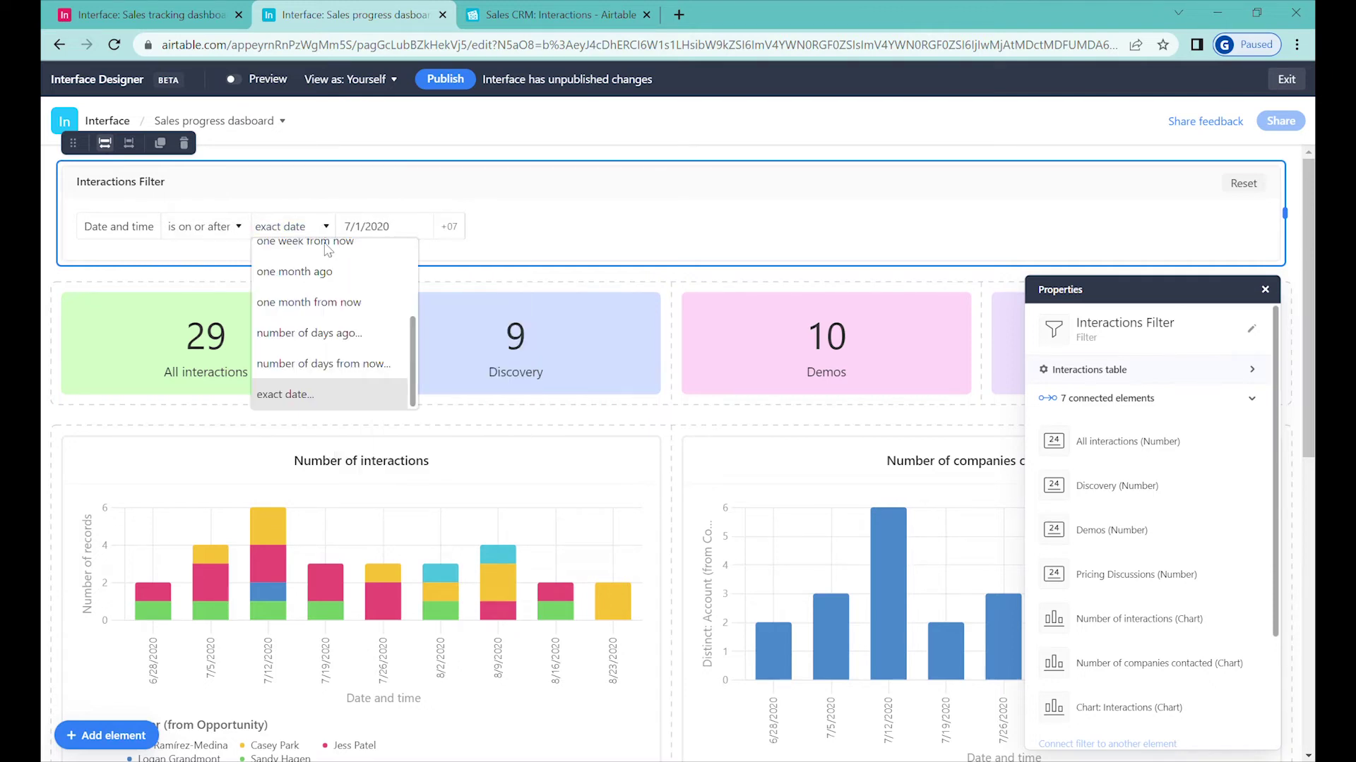
scroll(327, 254, up, 3)
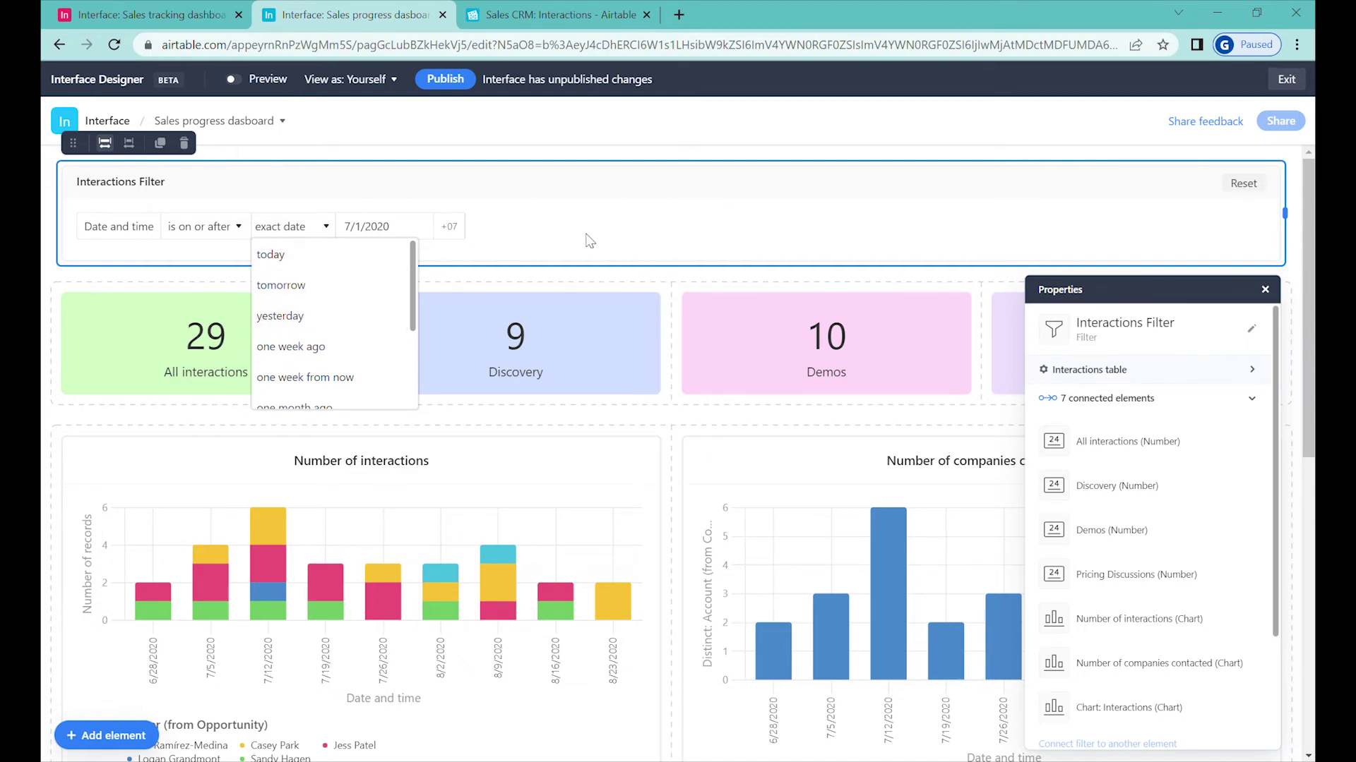
click(363, 226)
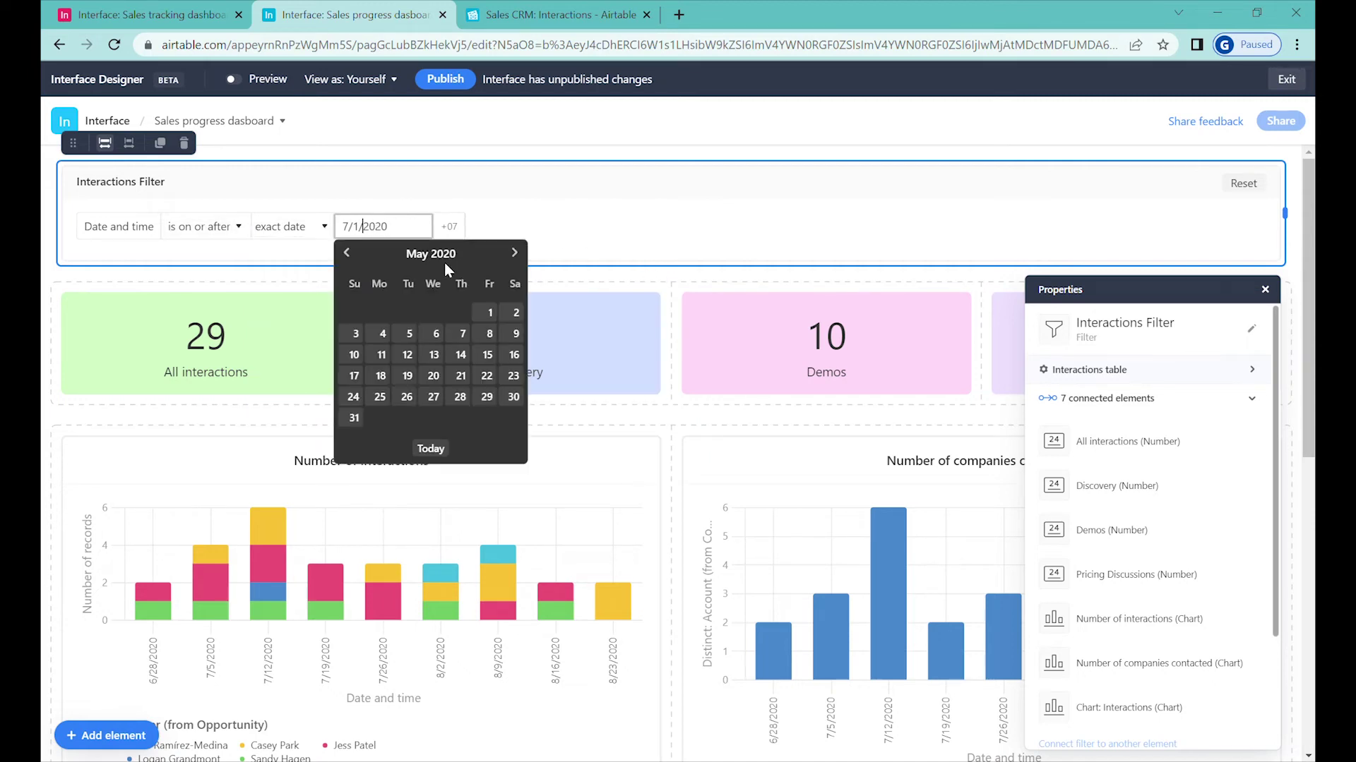
click(492, 314)
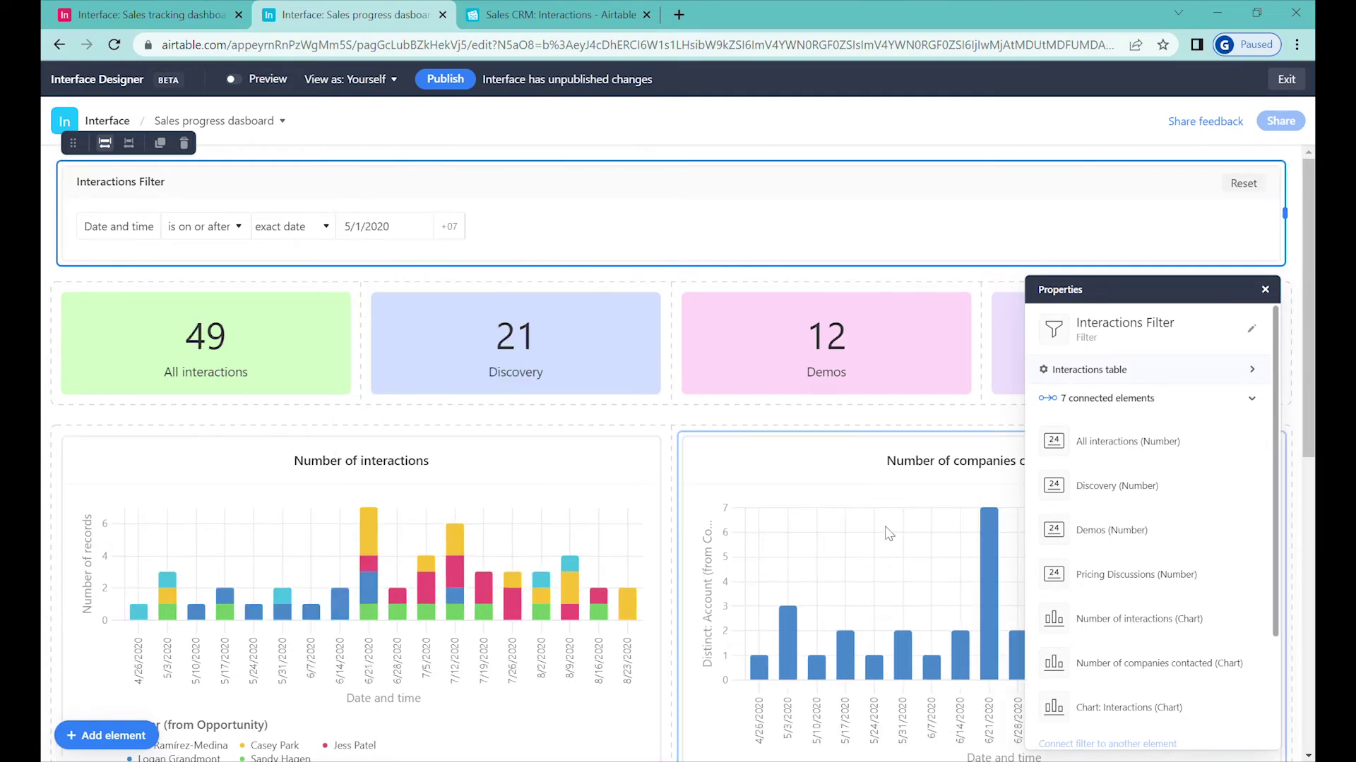
scroll(888, 535, down, 4)
scroll(861, 395, down, 4)
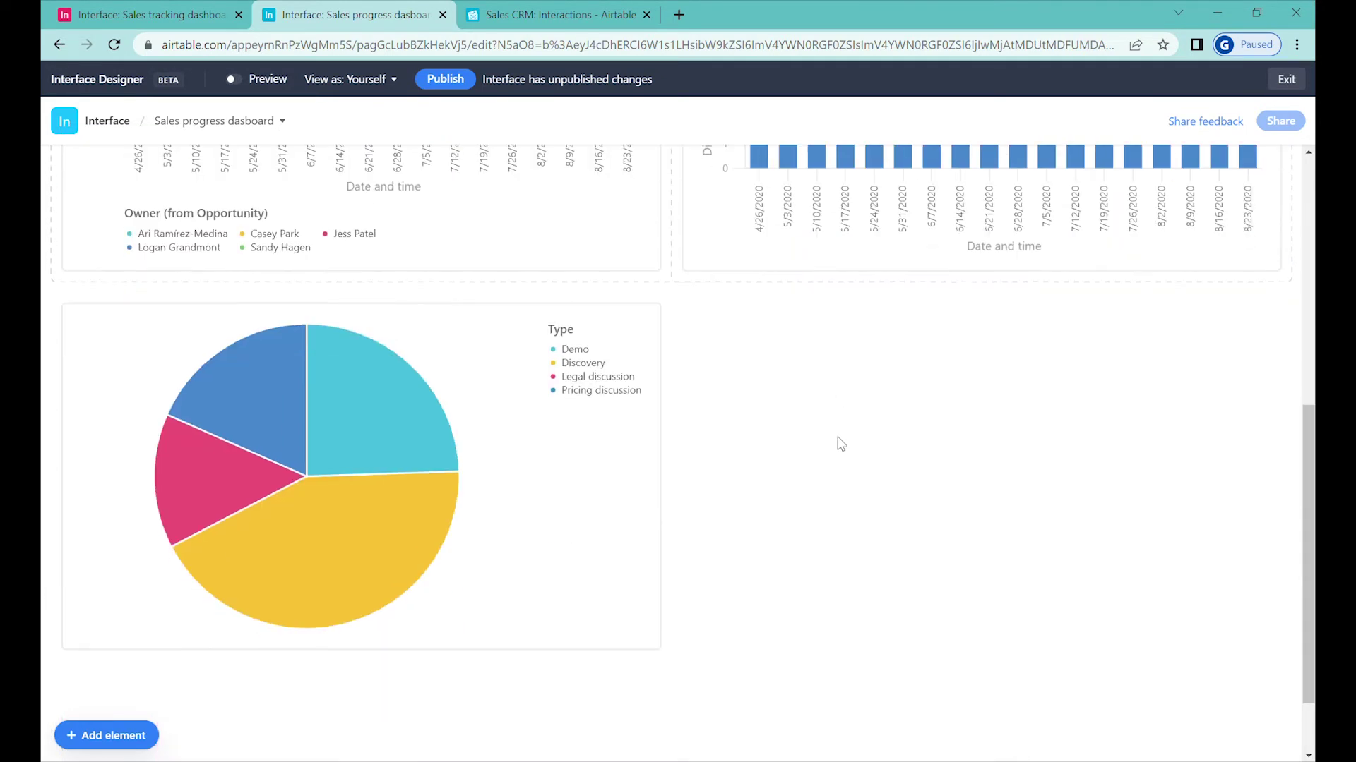
scroll(840, 443, up, 5)
scroll(738, 521, down, 3)
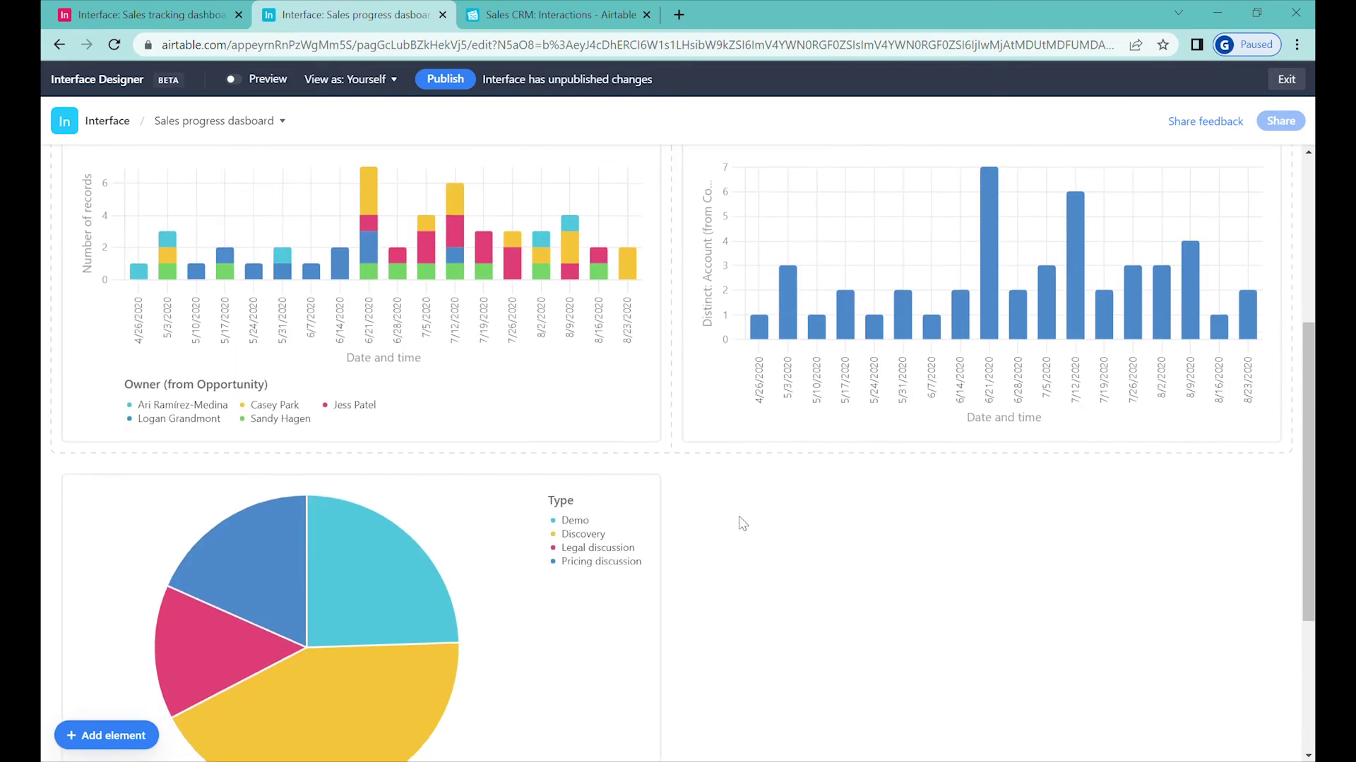
Step: Duplicate the Number of interactions chart and select the copy
click(595, 296)
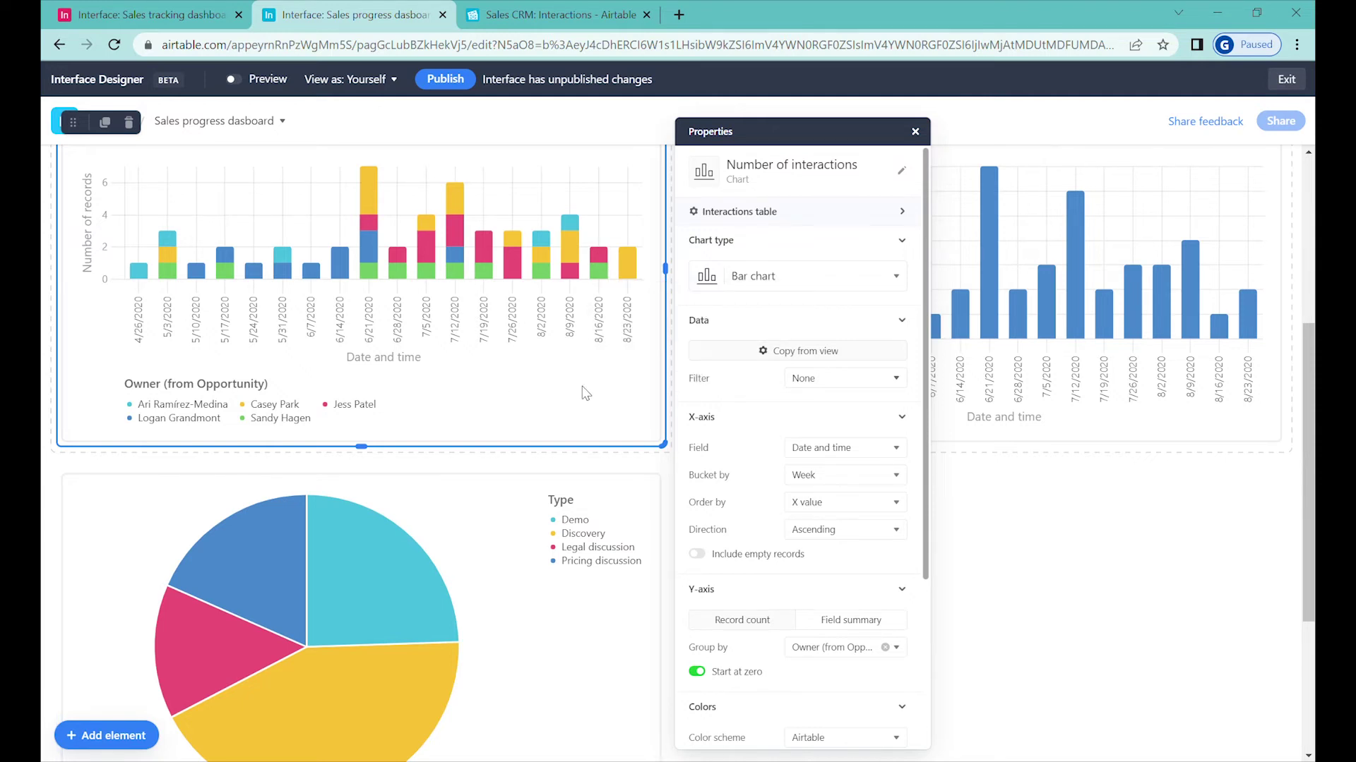
scroll(493, 308, up, 5)
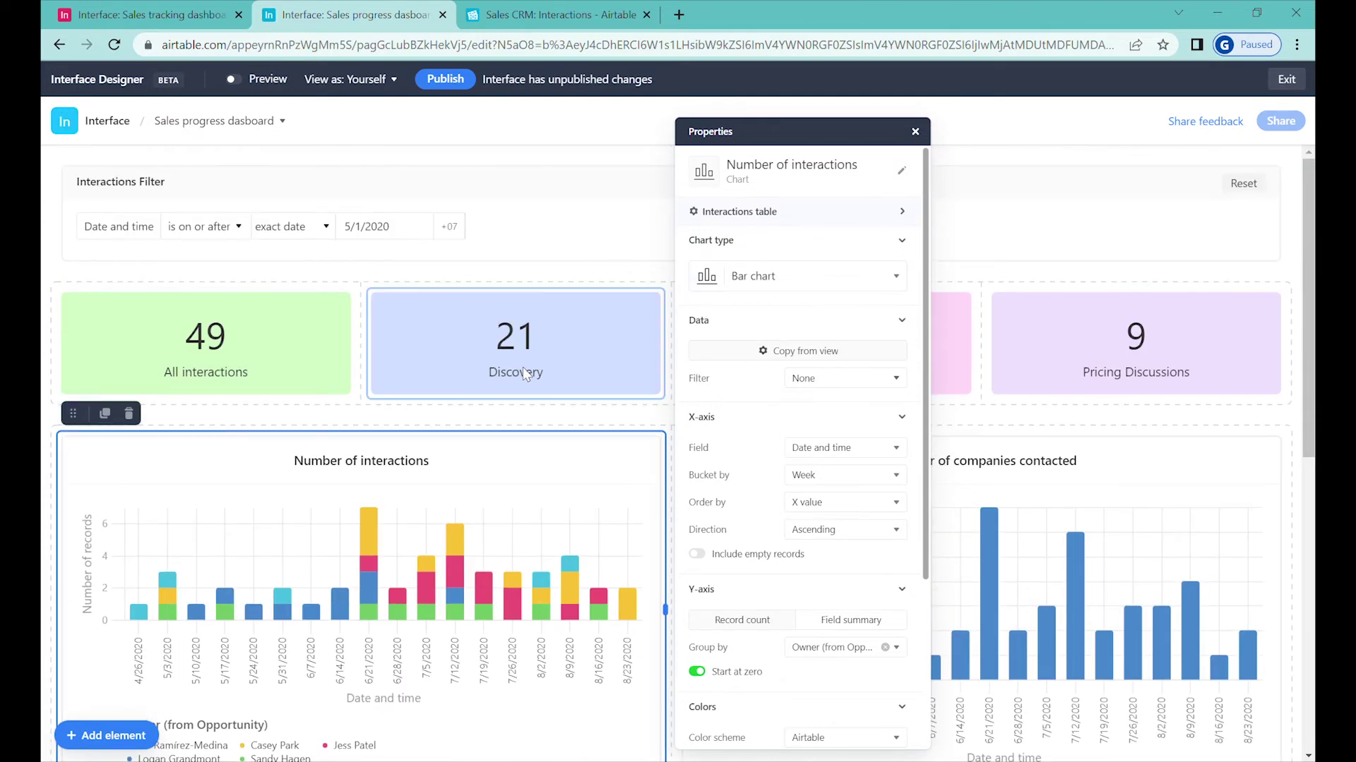
scroll(444, 459, down, 5)
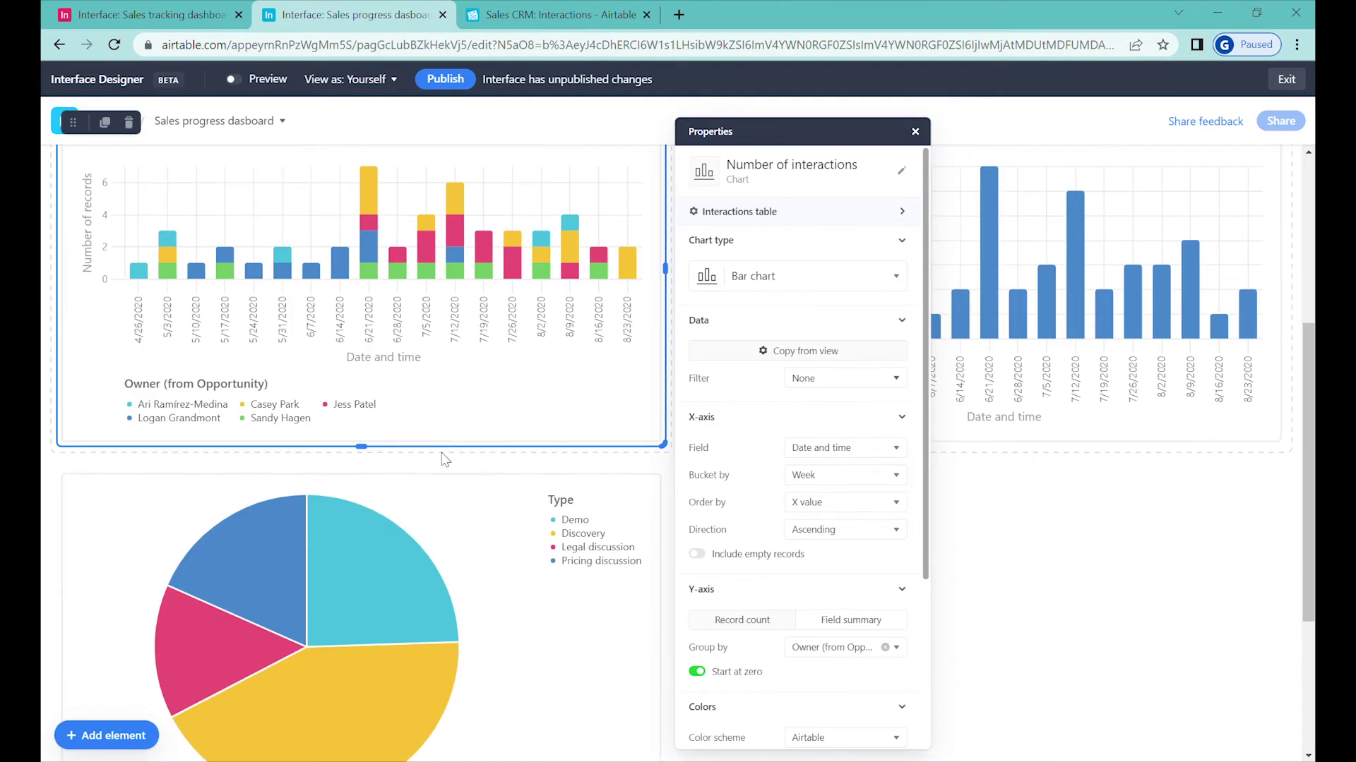
scroll(308, 360, up, 3)
click(105, 242)
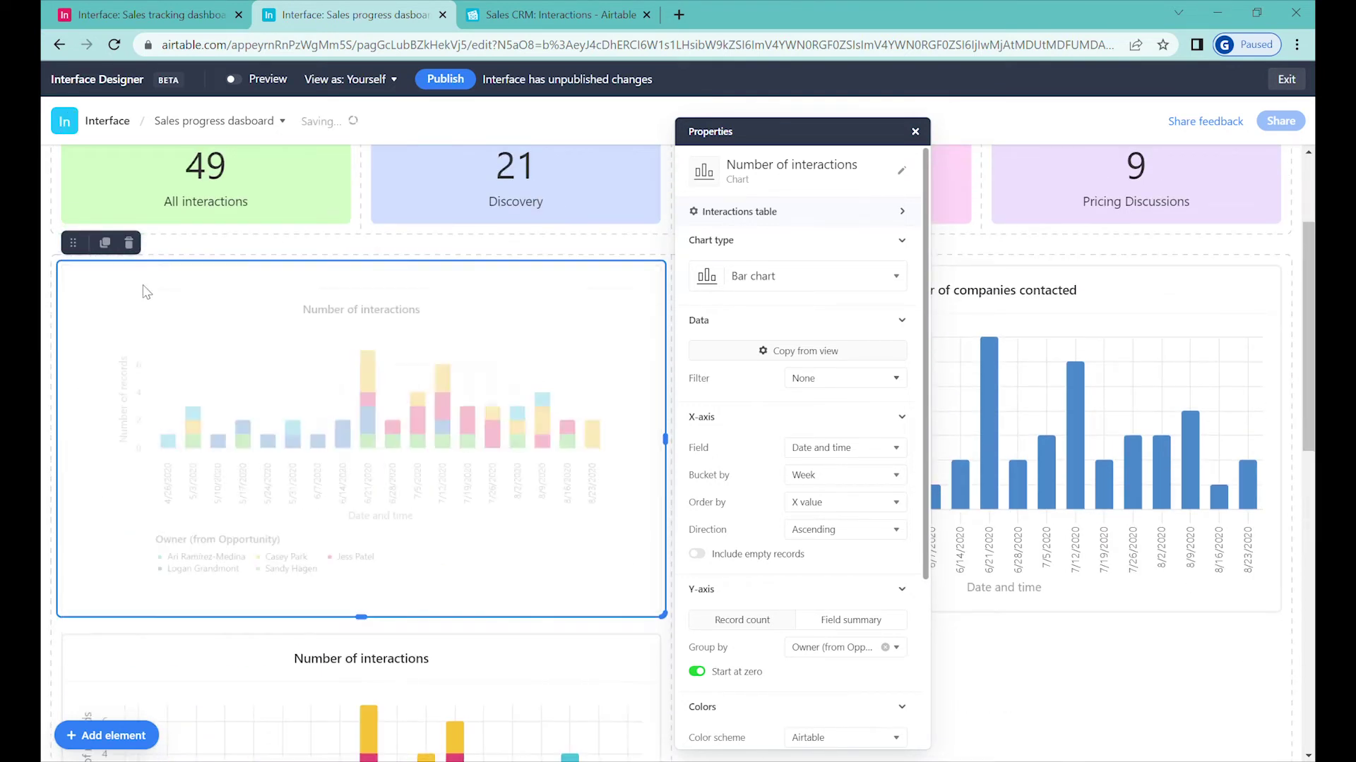
scroll(322, 324, down, 5)
click(463, 357)
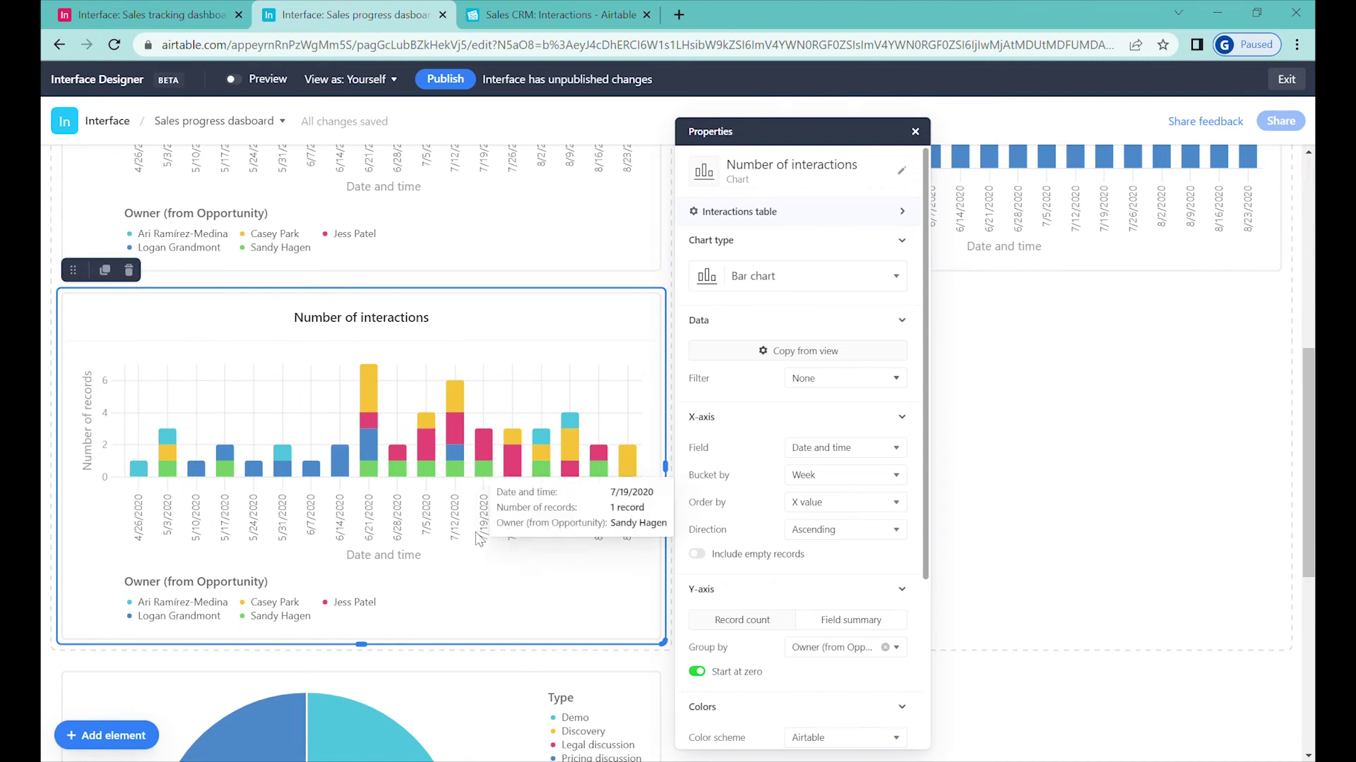
Step: Put Owner (from Opportunity) on the copy's X-axis and stack its bars by Type
click(869, 455)
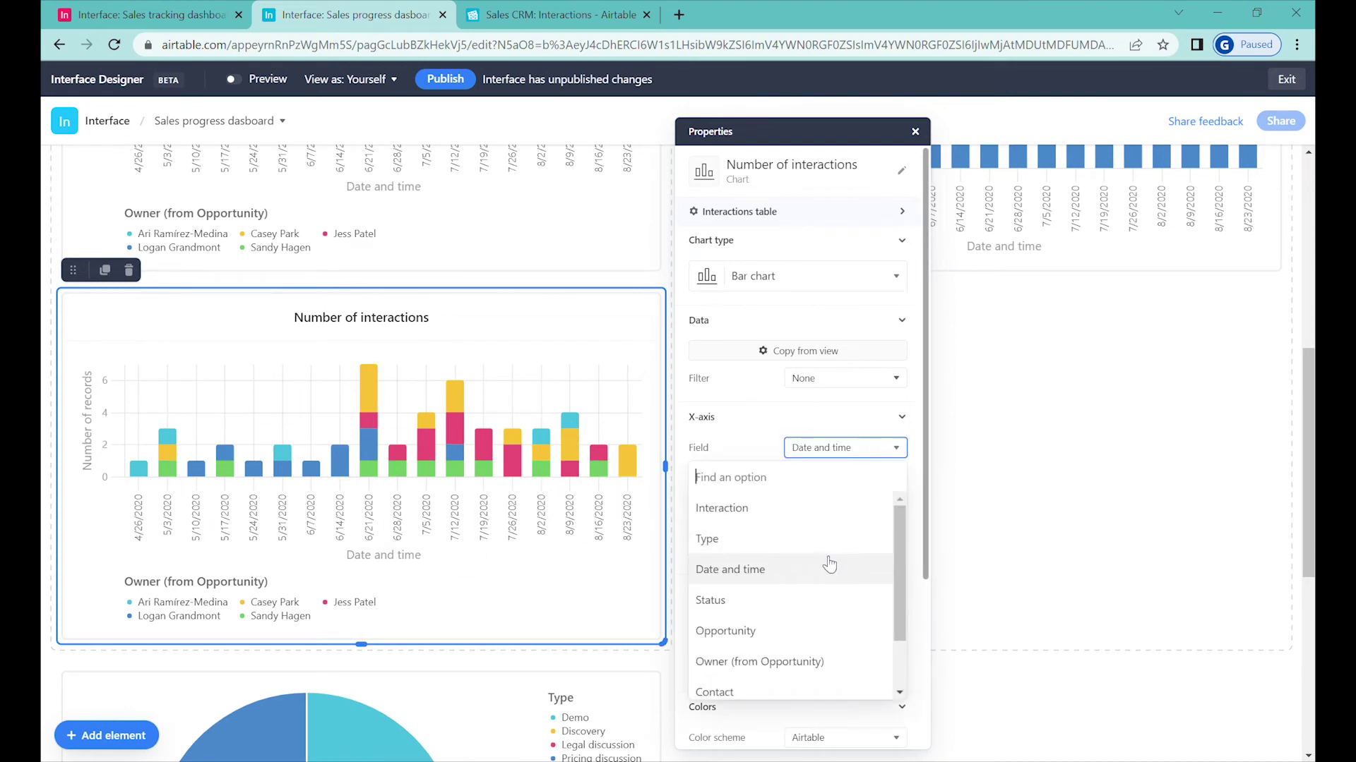
click(800, 664)
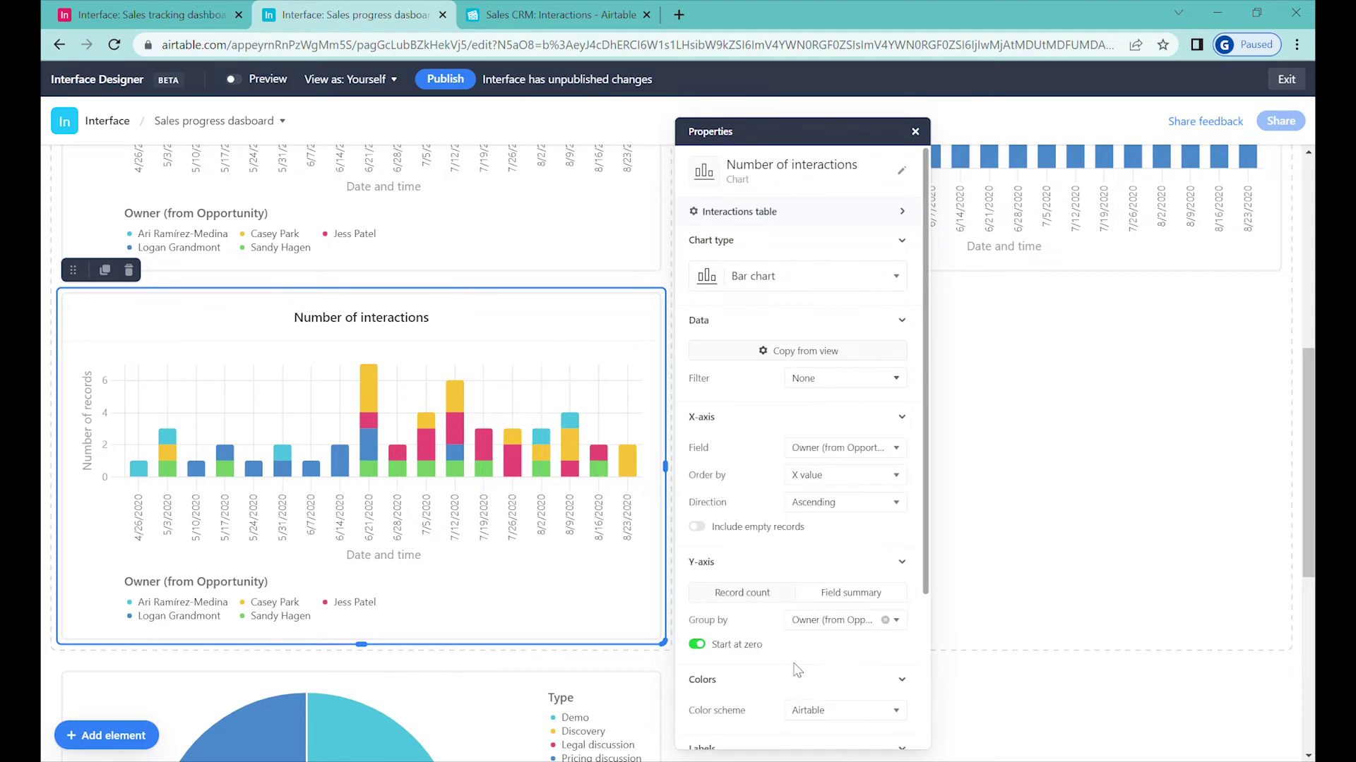
scroll(803, 487, down, 2)
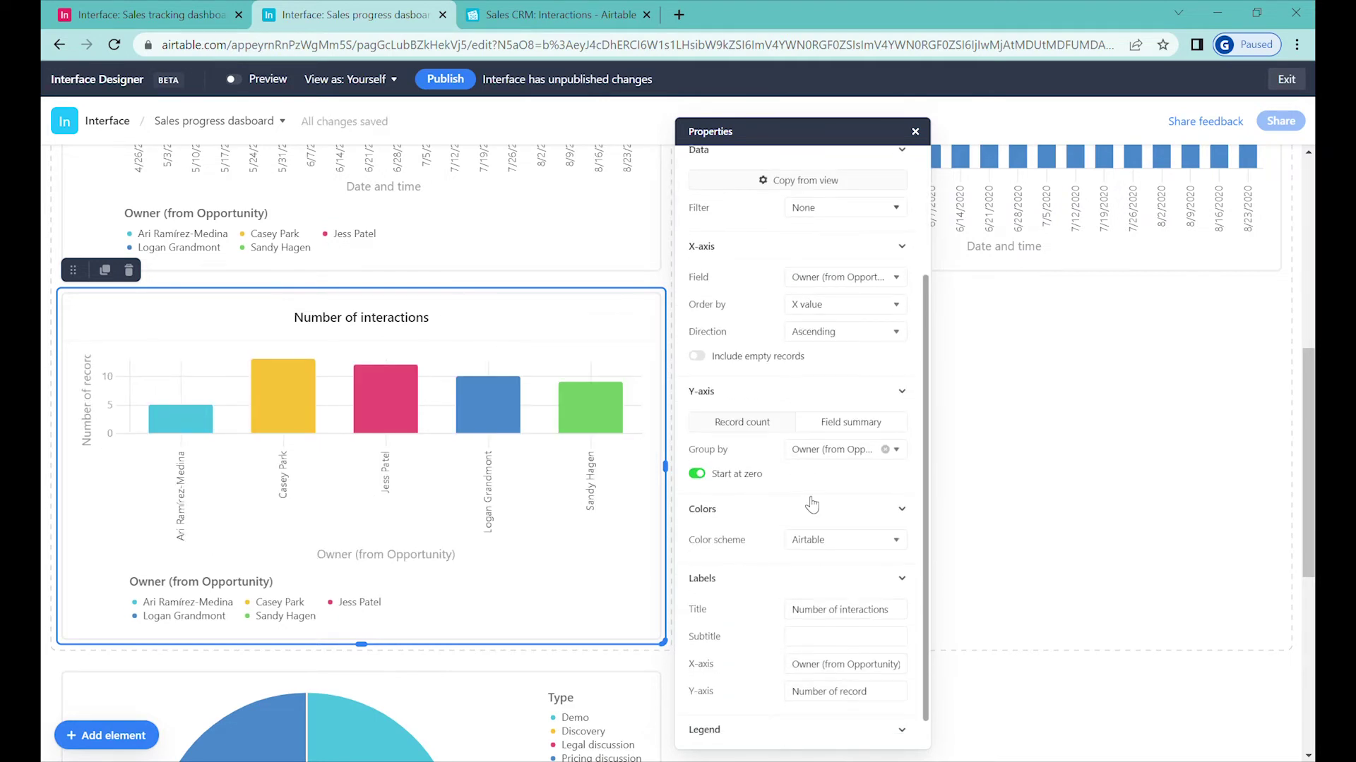
click(886, 450)
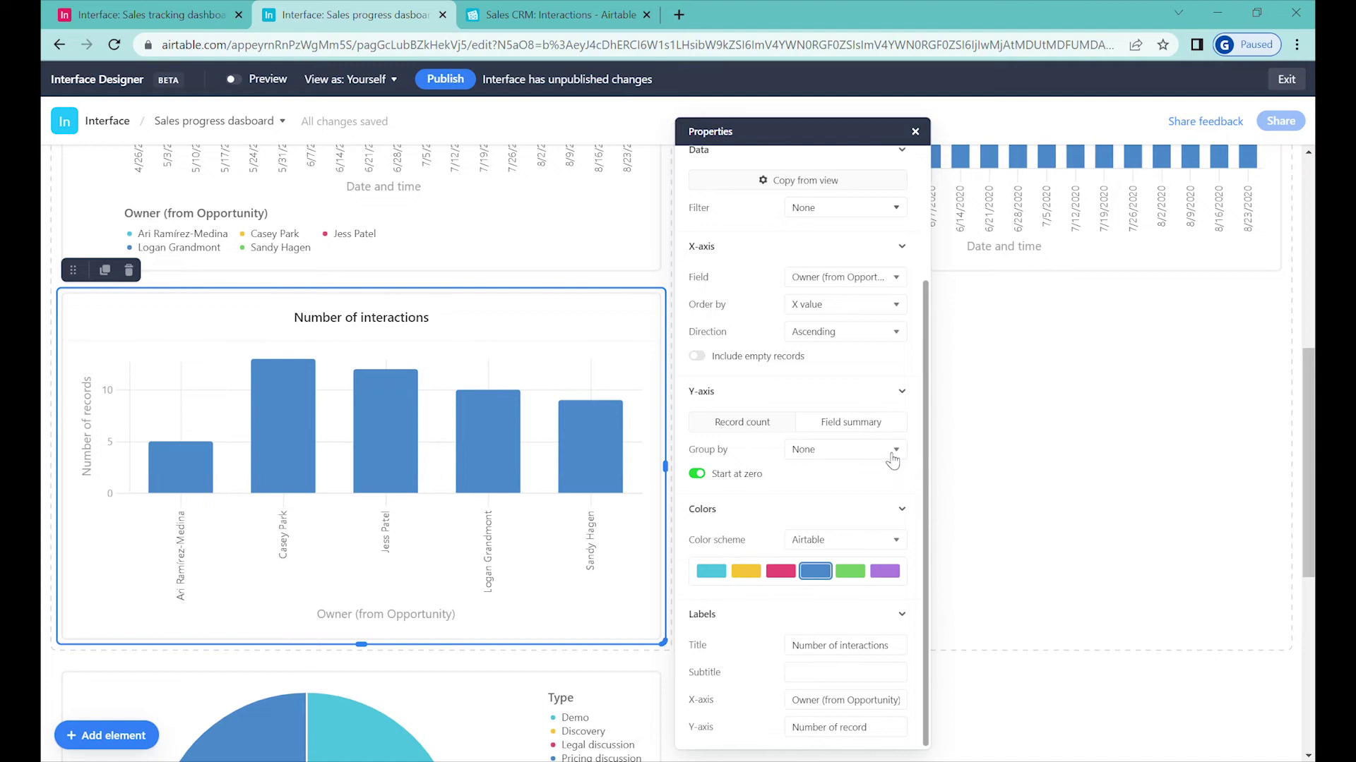
click(853, 457)
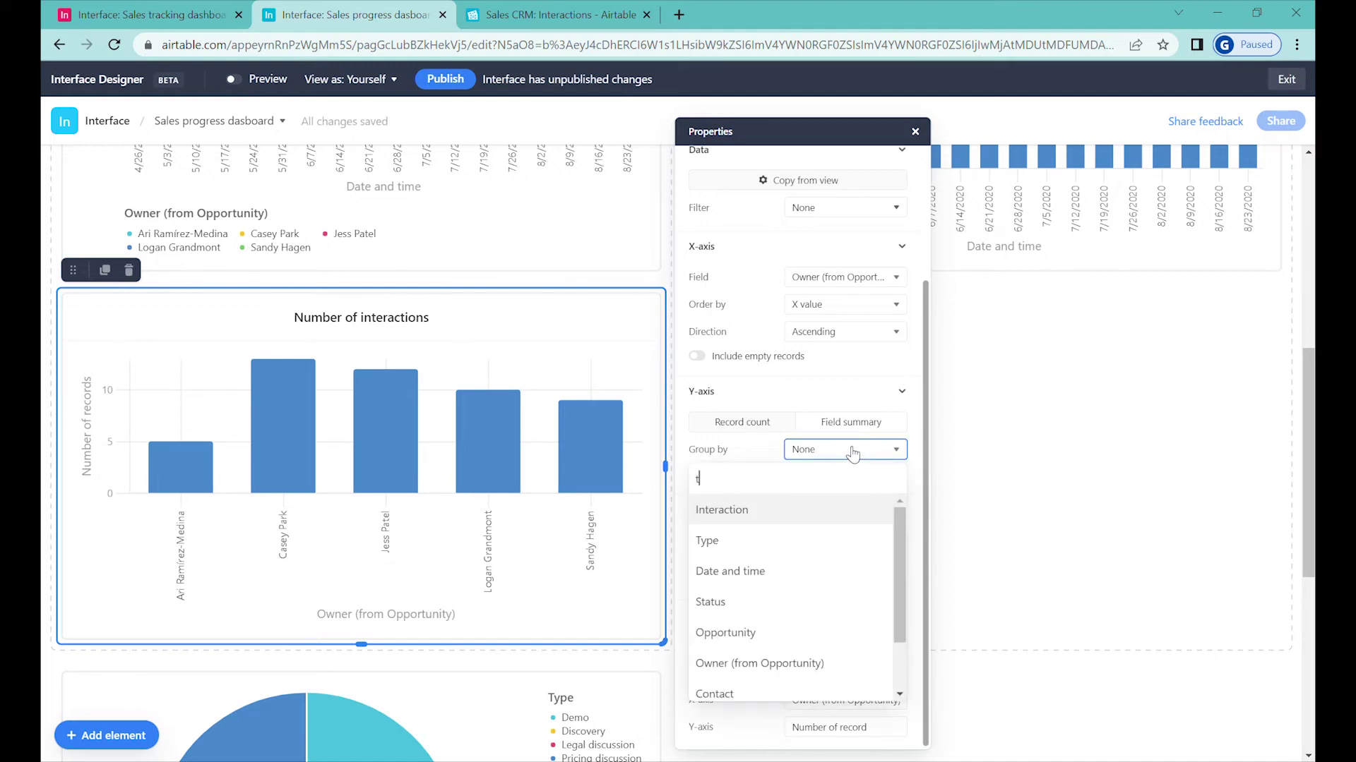
click(821, 540)
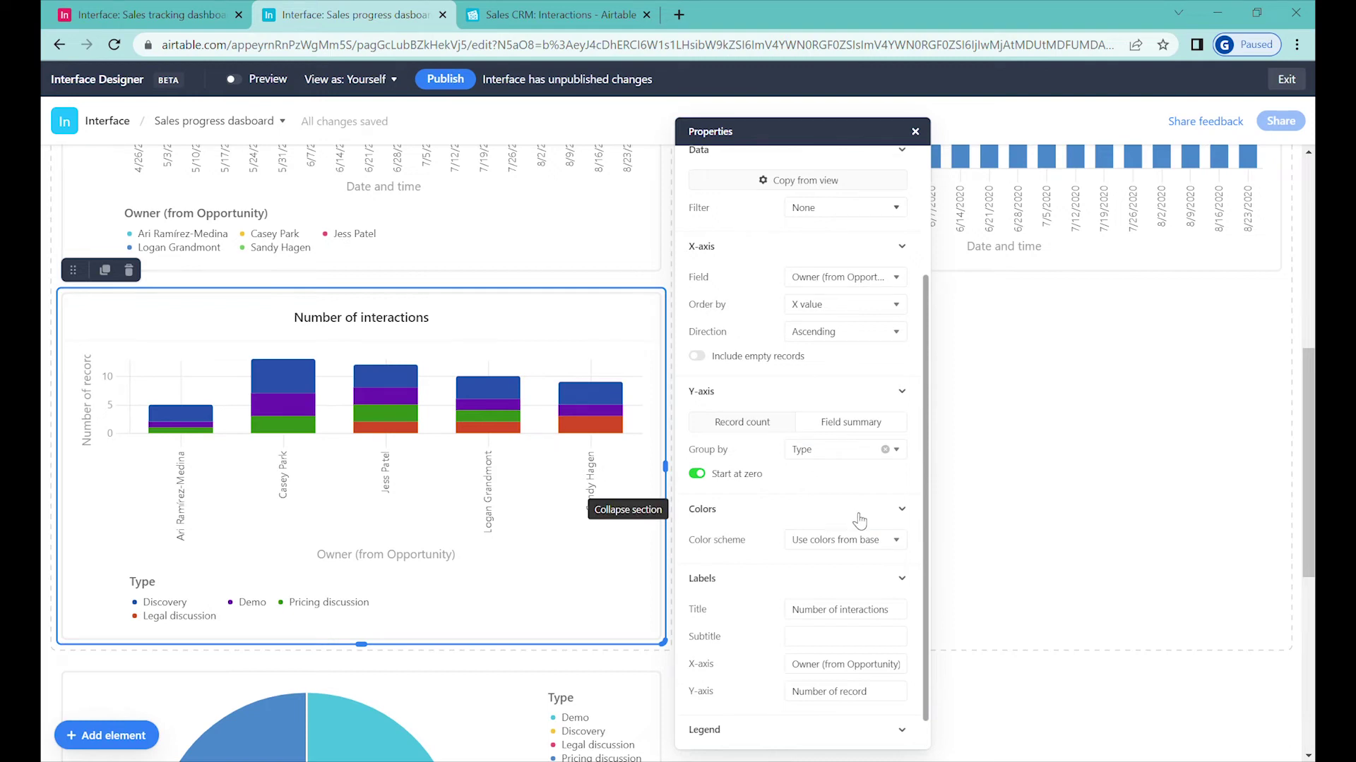
scroll(576, 393, up, 1)
scroll(576, 393, up, 3)
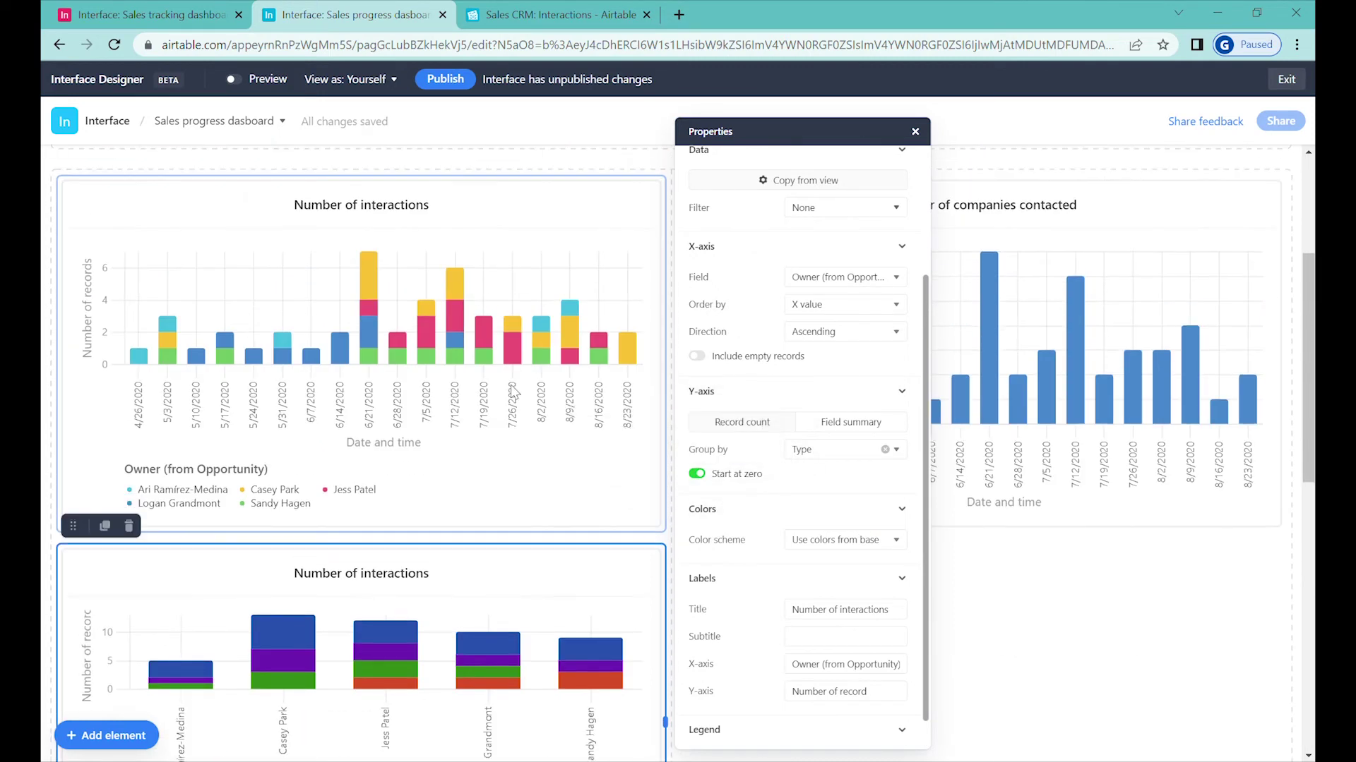
click(494, 15)
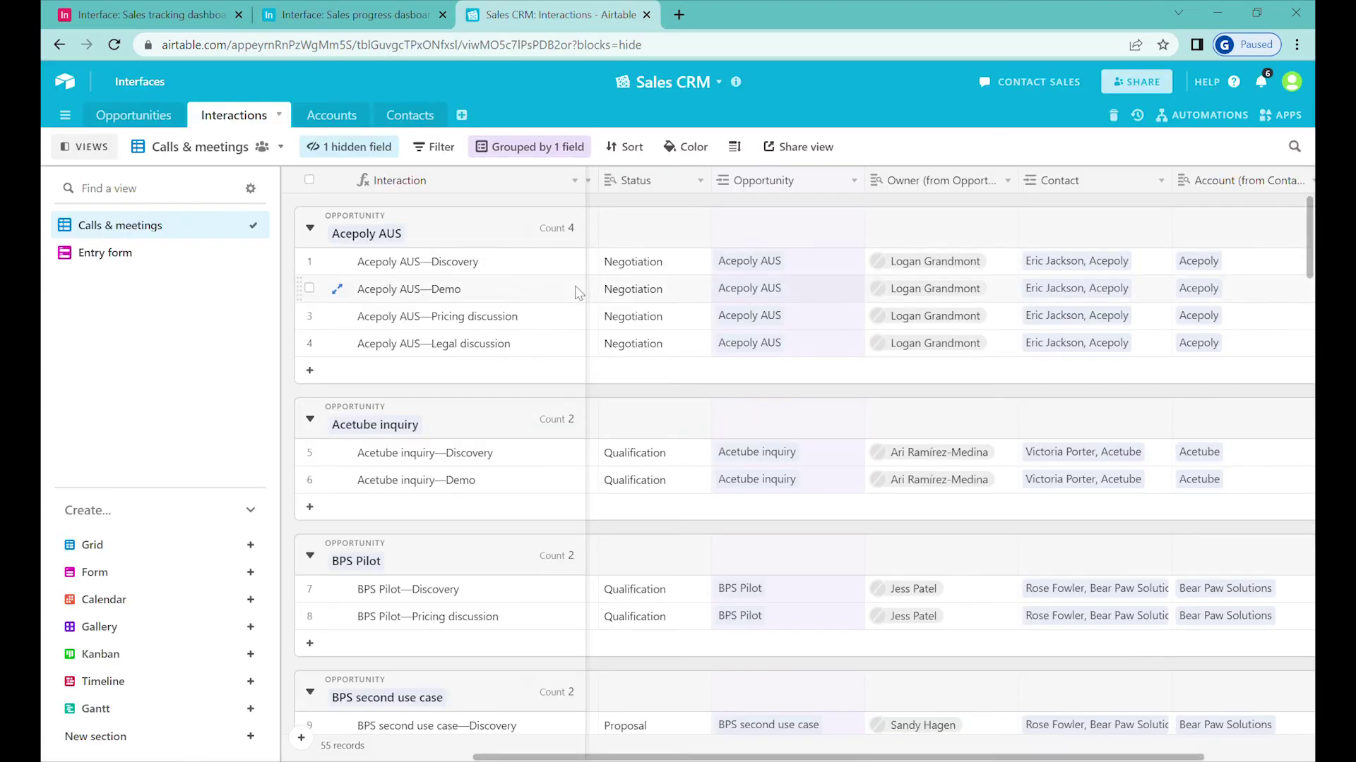
click(142, 120)
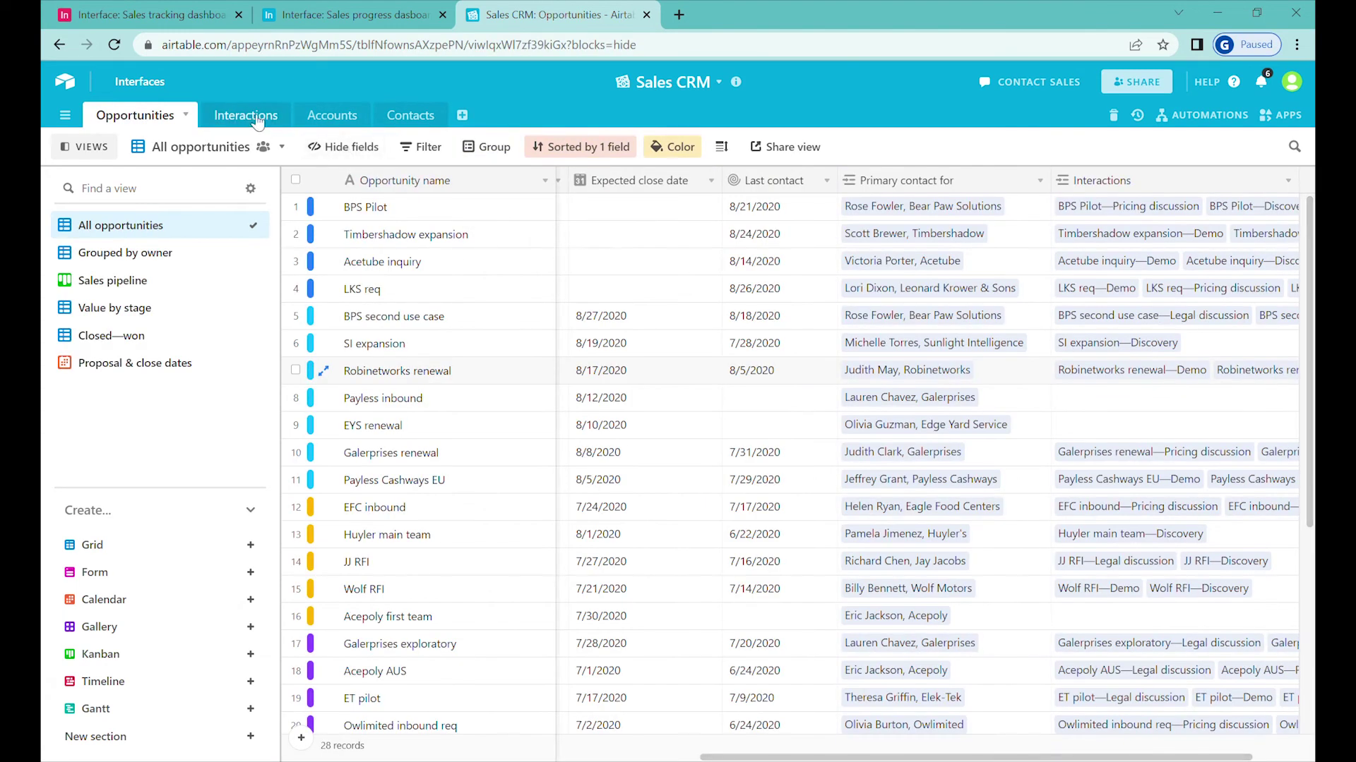
key(alt+Left)
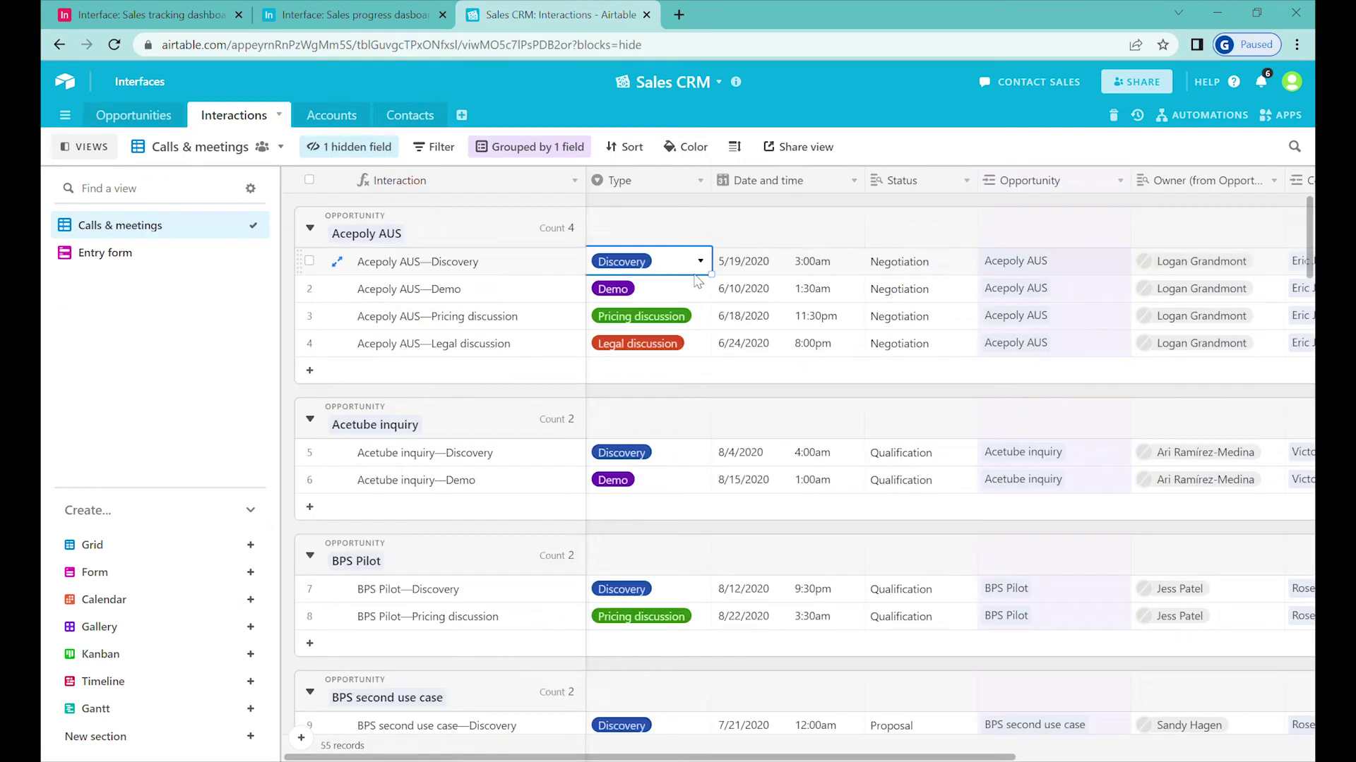
click(353, 14)
scroll(783, 392, down, 3)
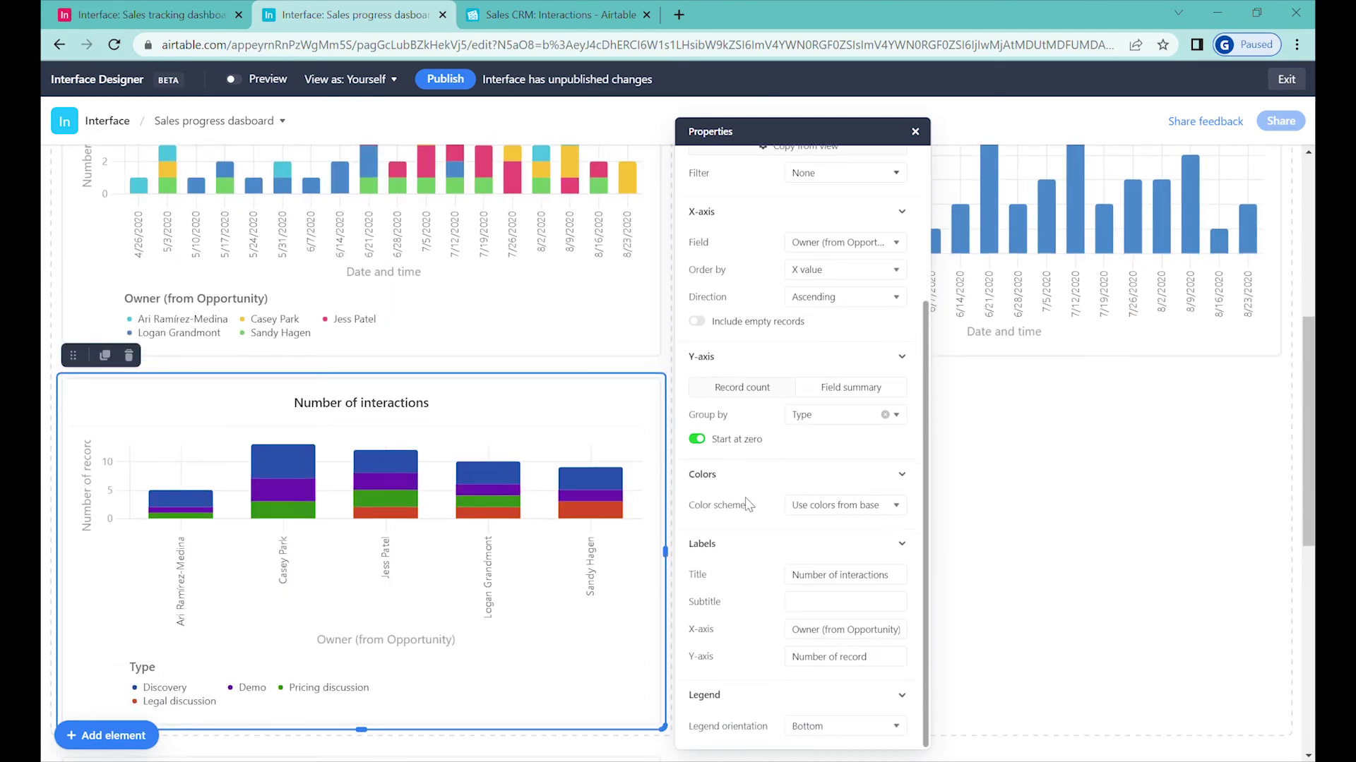
Step: Apply the Airtable colour scheme to the owner bar chart and move its legend to the right
click(870, 505)
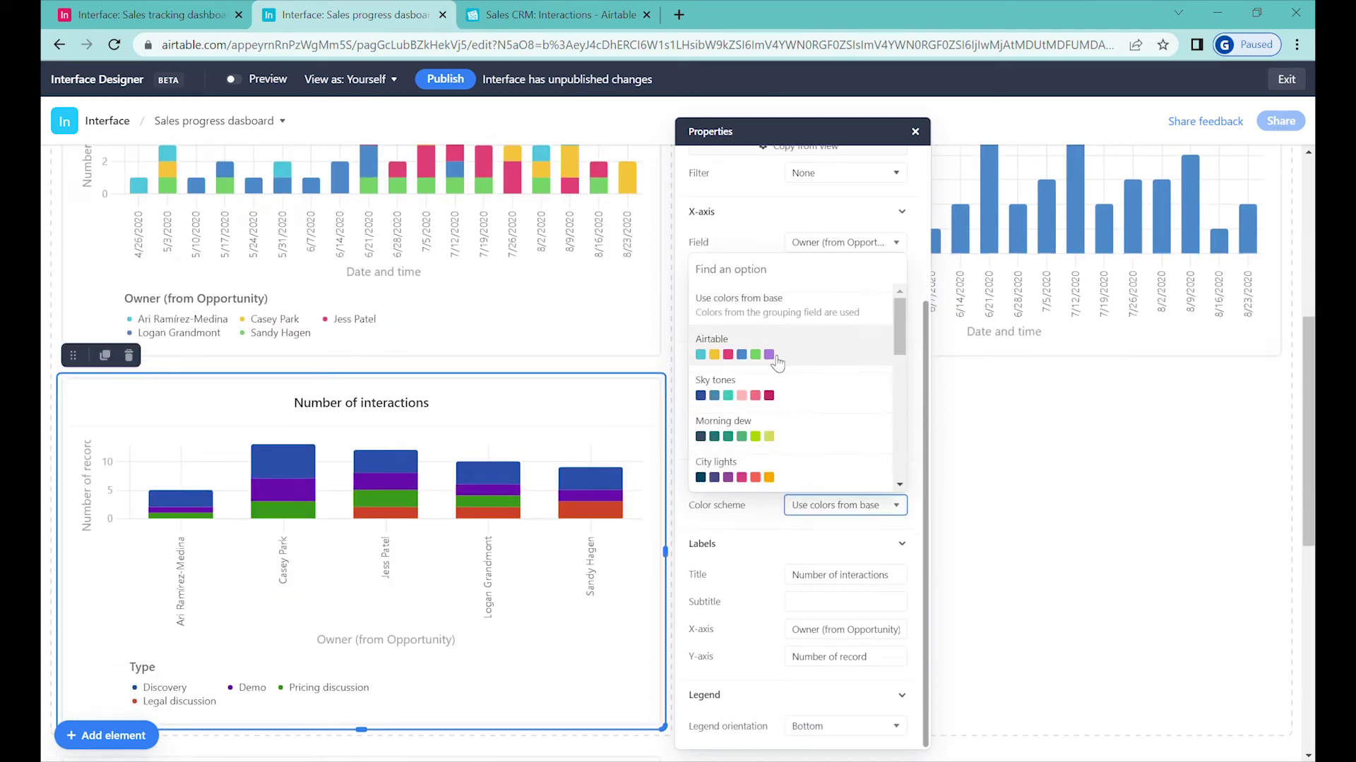
click(775, 362)
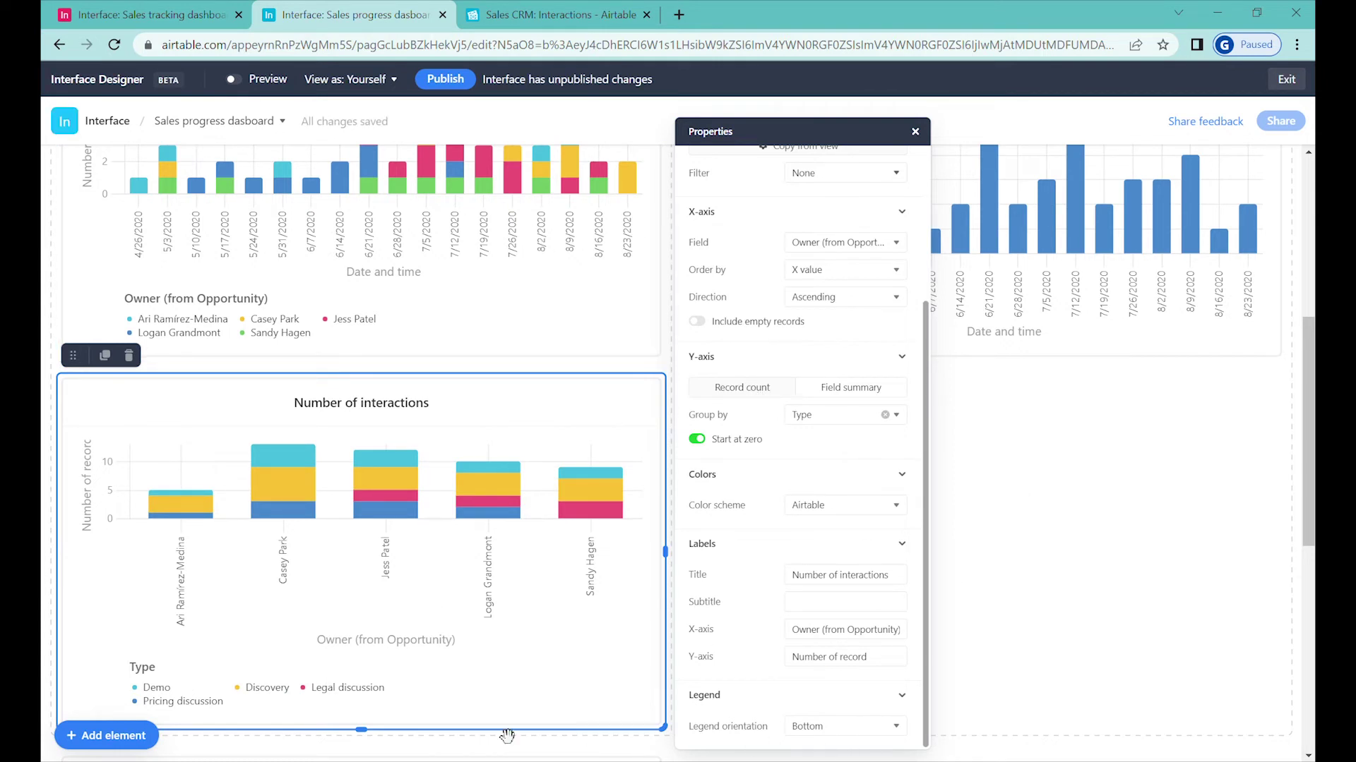
click(858, 732)
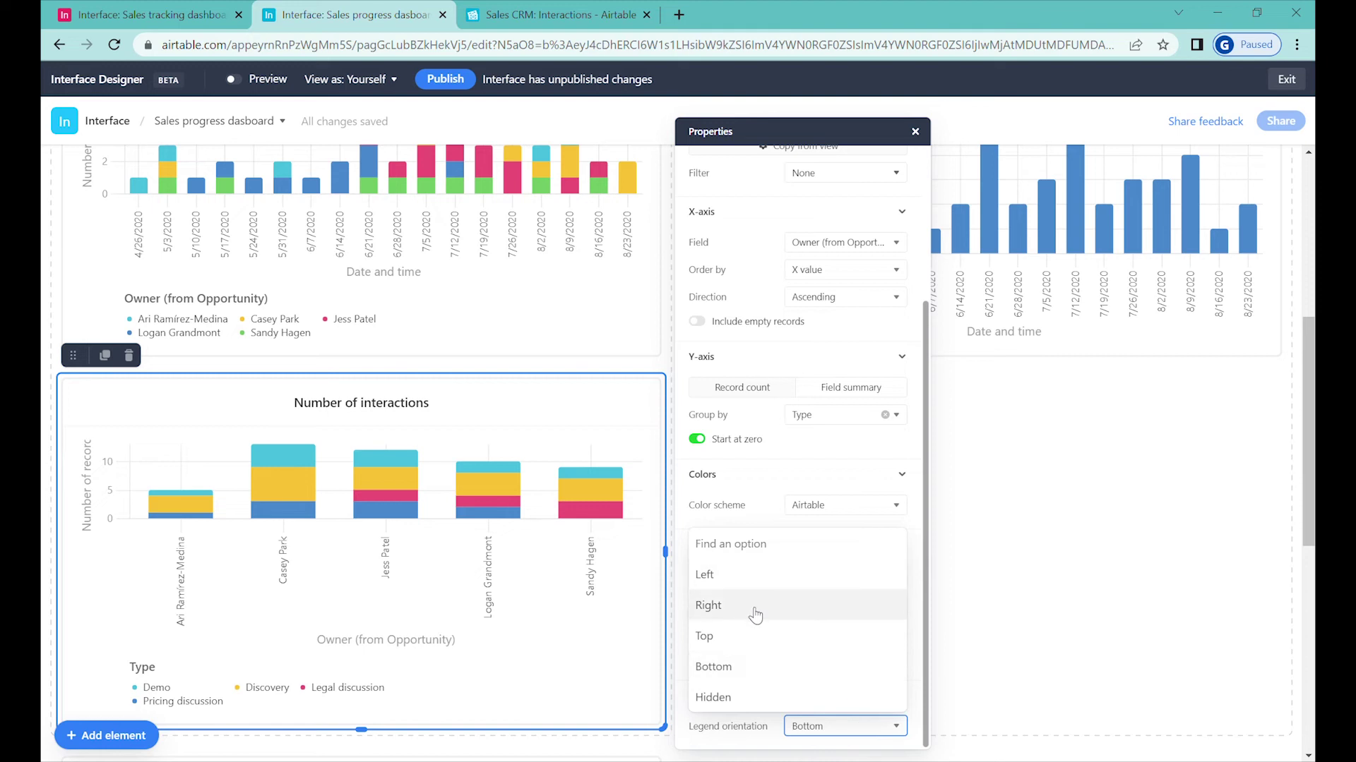
click(753, 612)
click(1121, 550)
scroll(1121, 549, down, 2)
scroll(968, 506, up, 1)
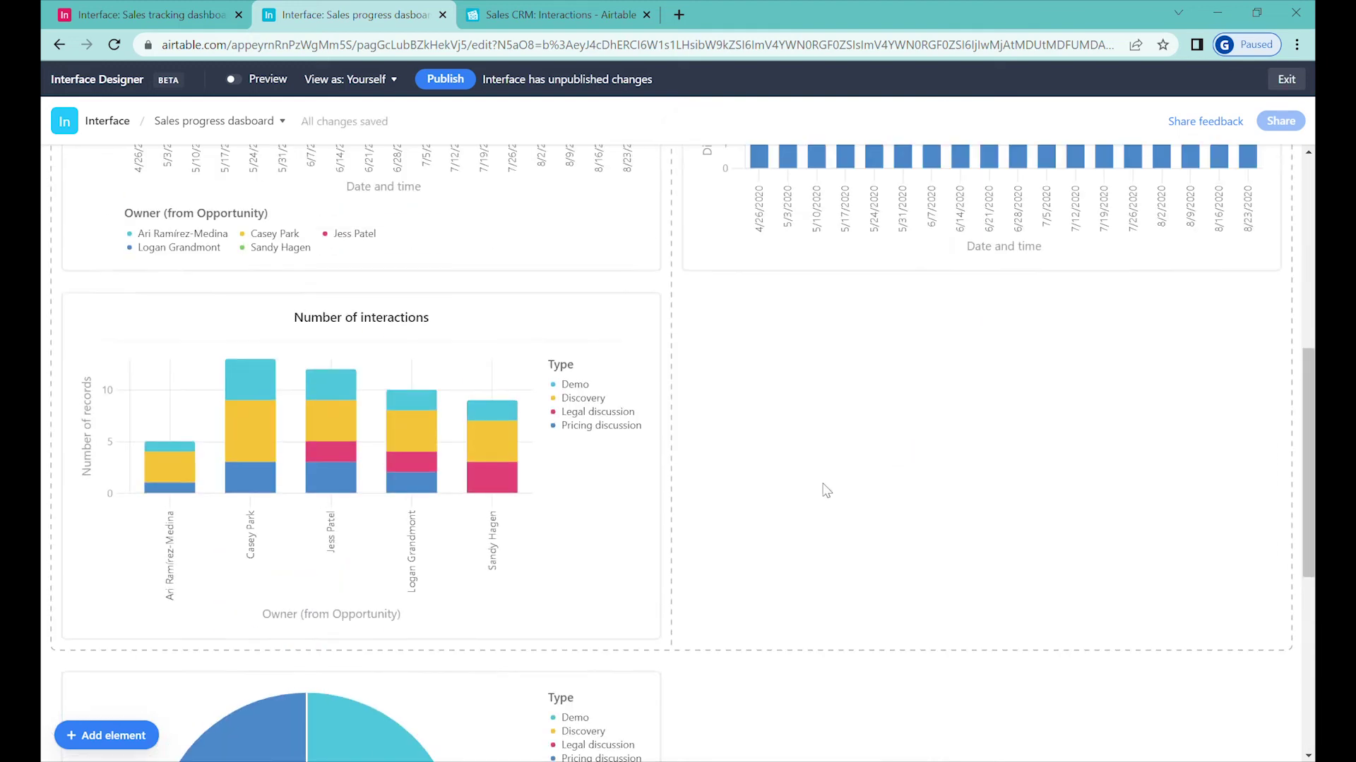
Step: Retitle the owner bar chart 'Type of interactions'
click(442, 331)
click(869, 182)
text(Type)
key(BackSpace)
key(BackSpace)
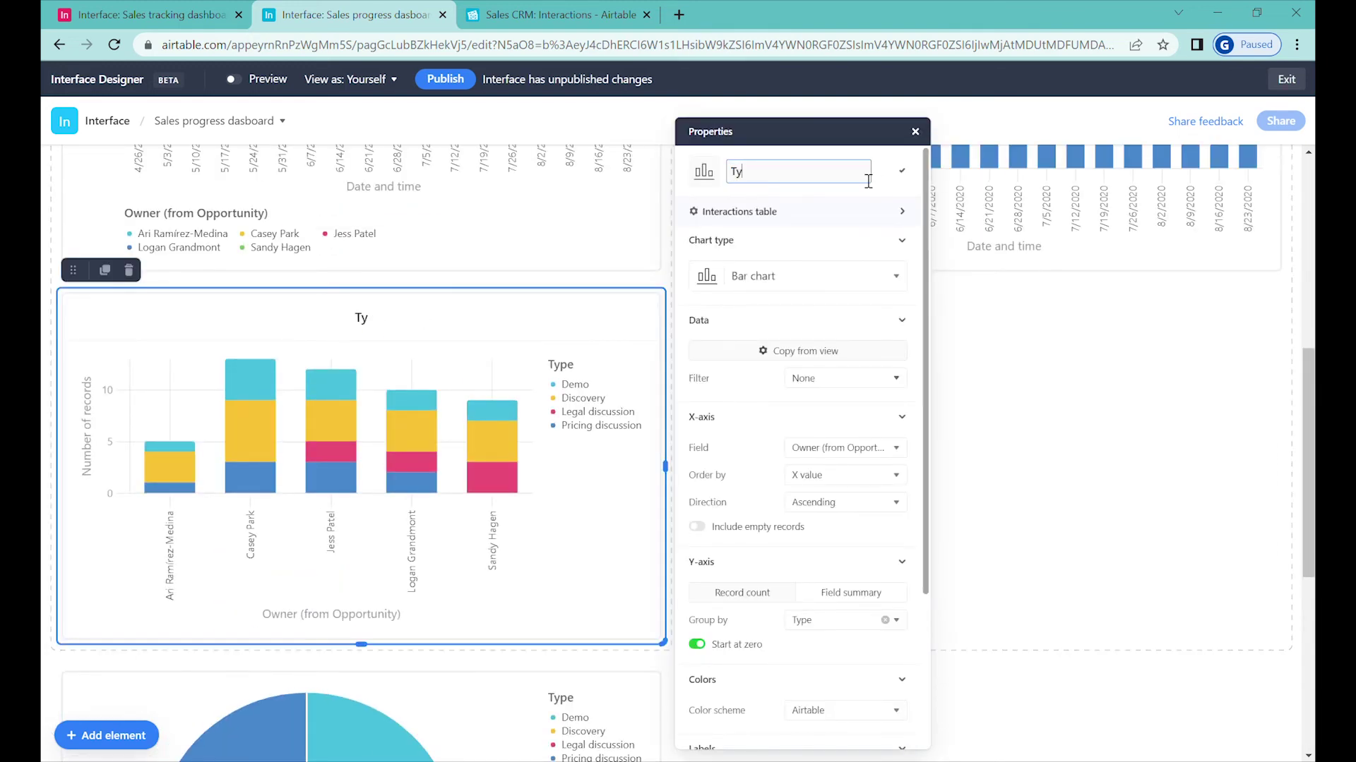
text(pe of interactions)
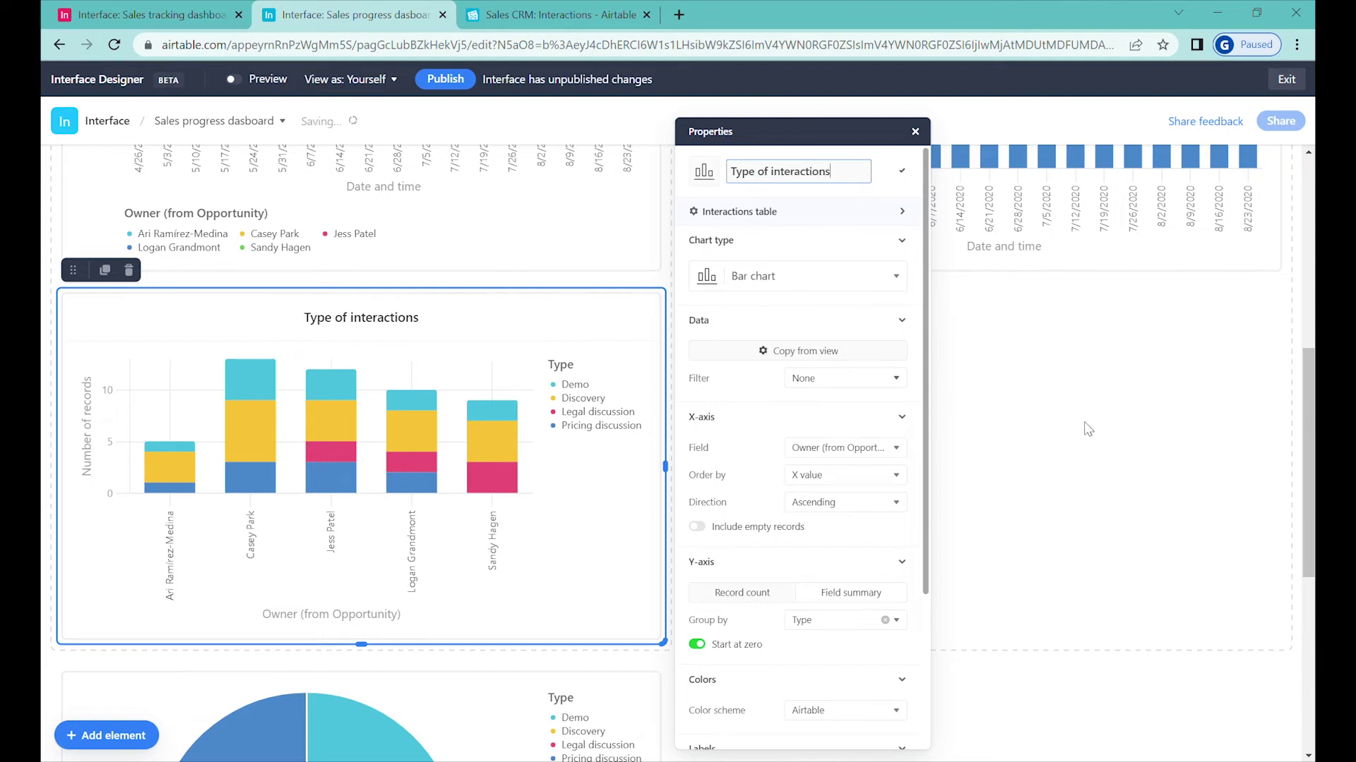
click(771, 424)
scroll(829, 421, down, 2)
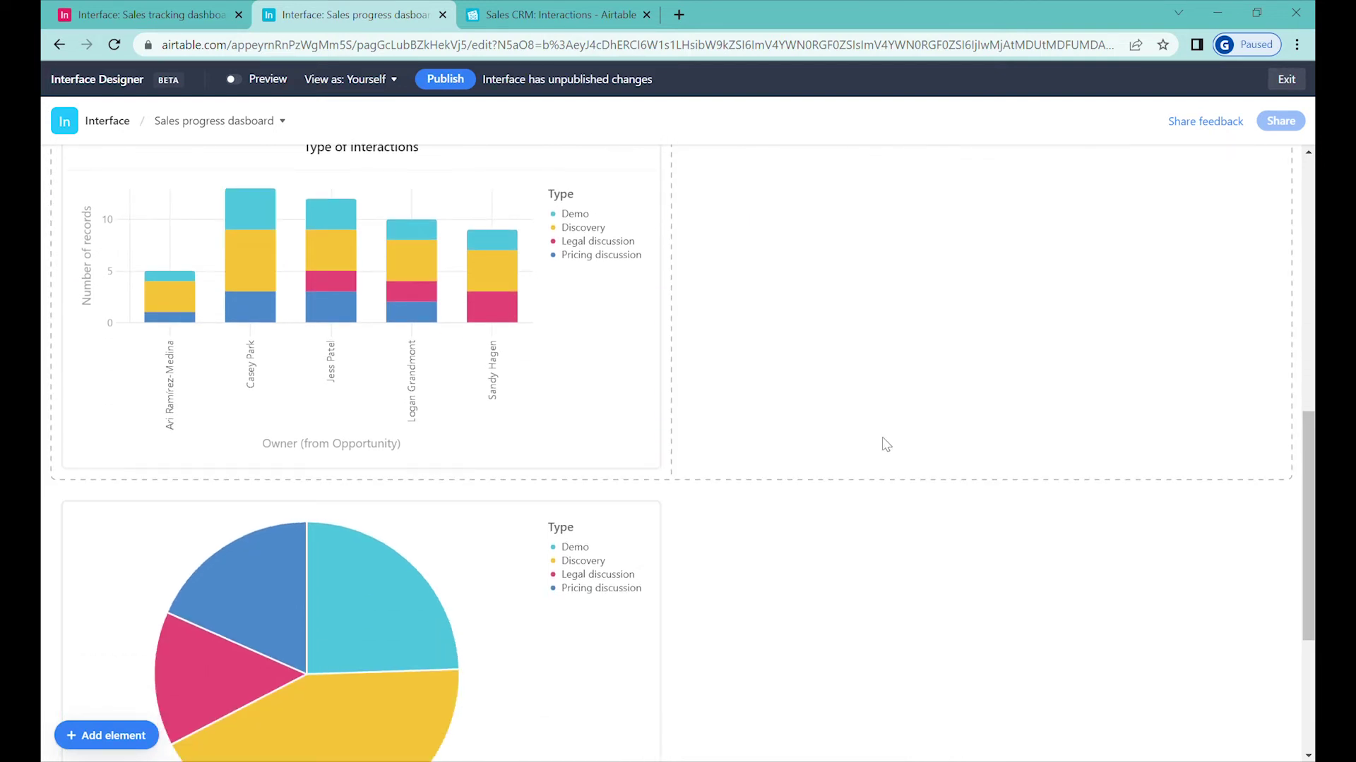
scroll(522, 565, down, 1)
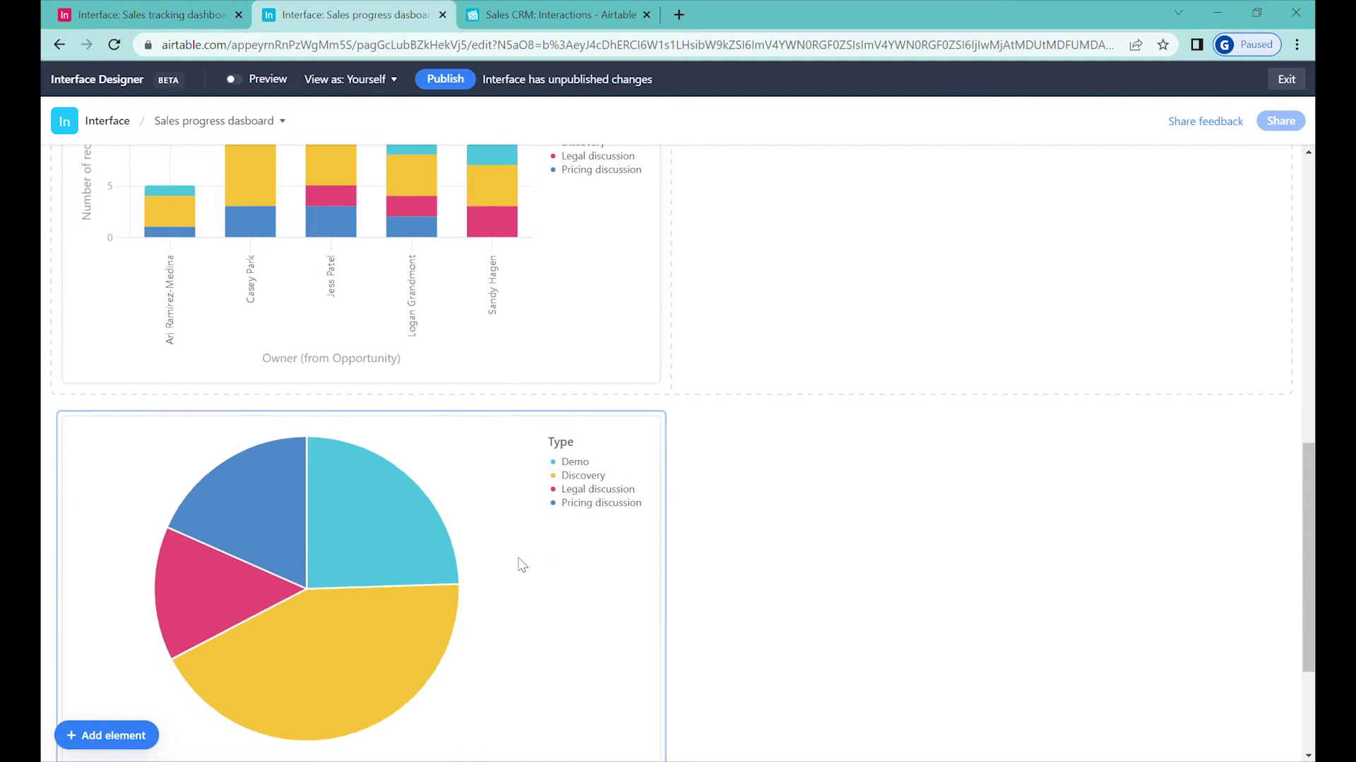
scroll(494, 563, down, 1)
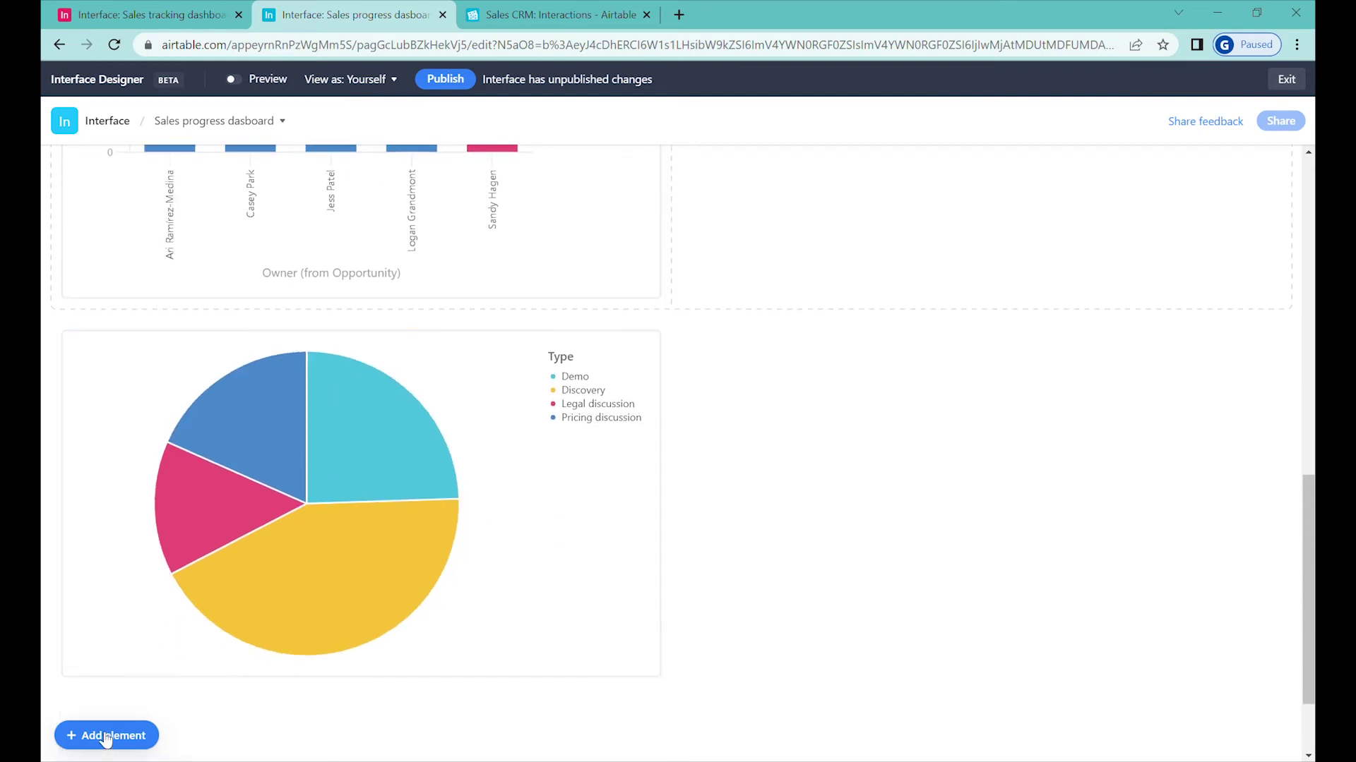
Step: Add a divider between the bar chart and the pie chart
click(107, 735)
click(272, 567)
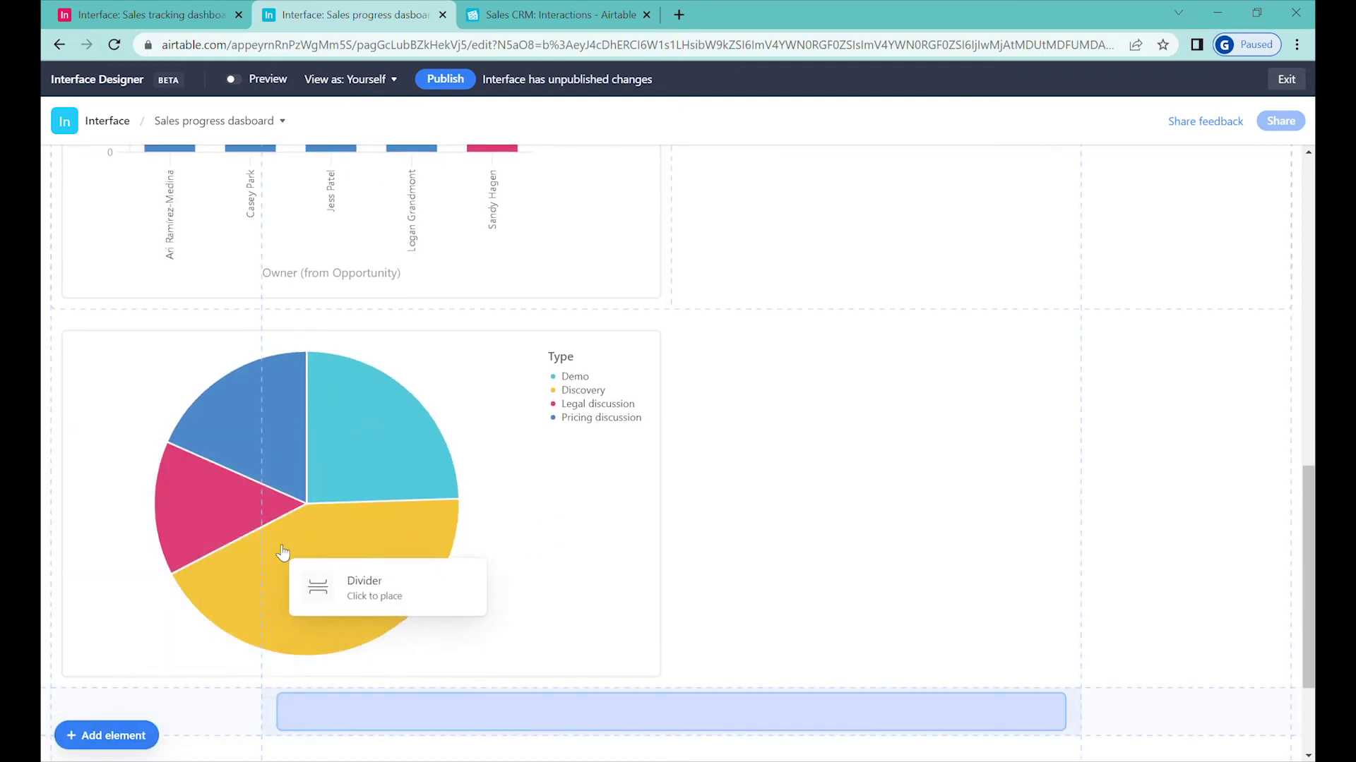
click(700, 339)
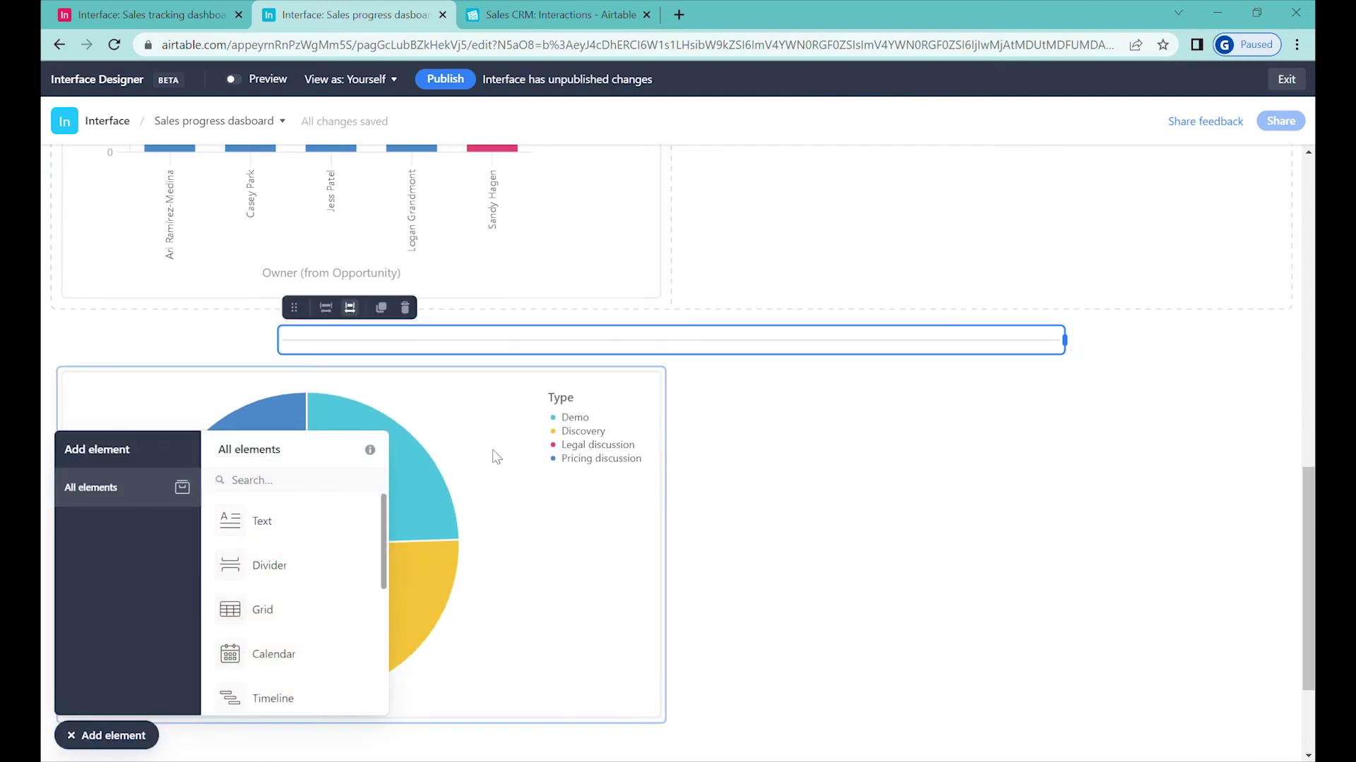
click(553, 385)
click(138, 734)
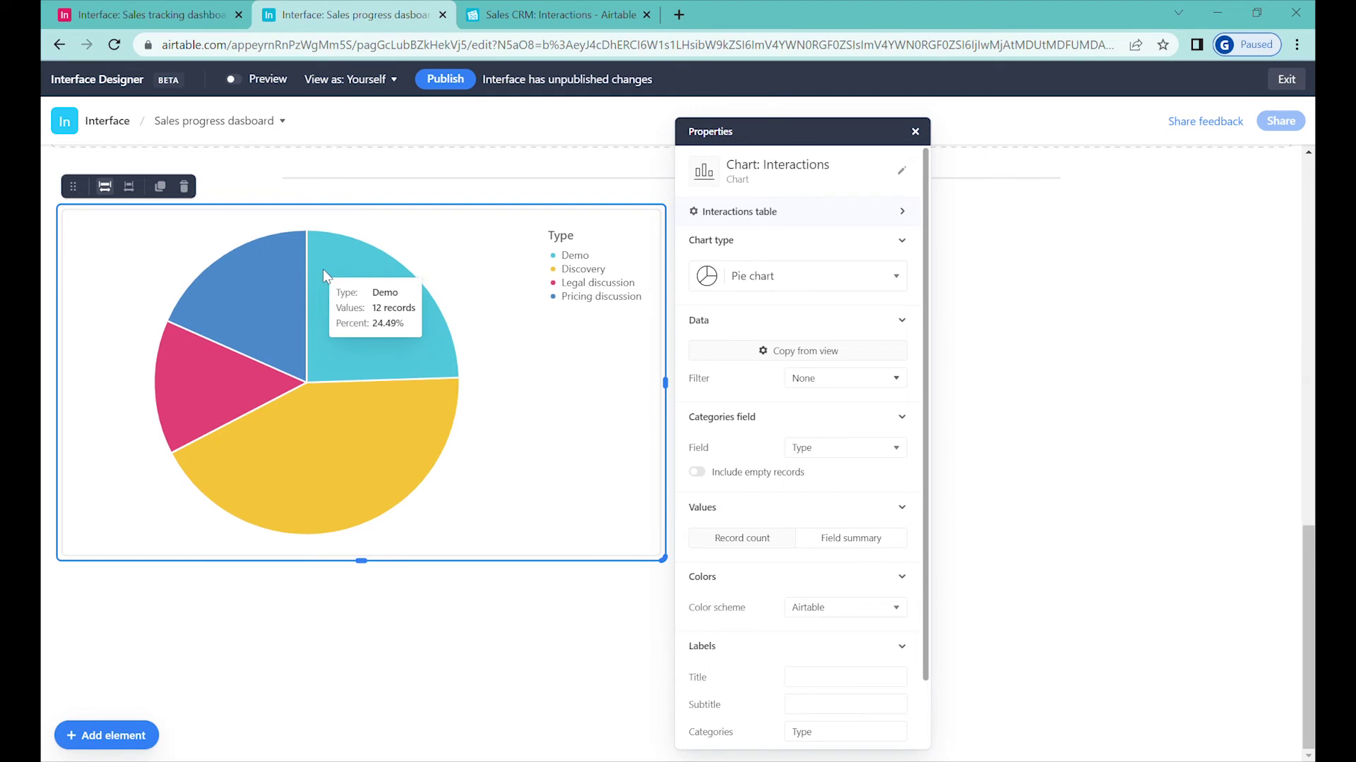
Step: Switch the pie chart's source to Opportunities and rename it 'Opportunities Status'
click(901, 213)
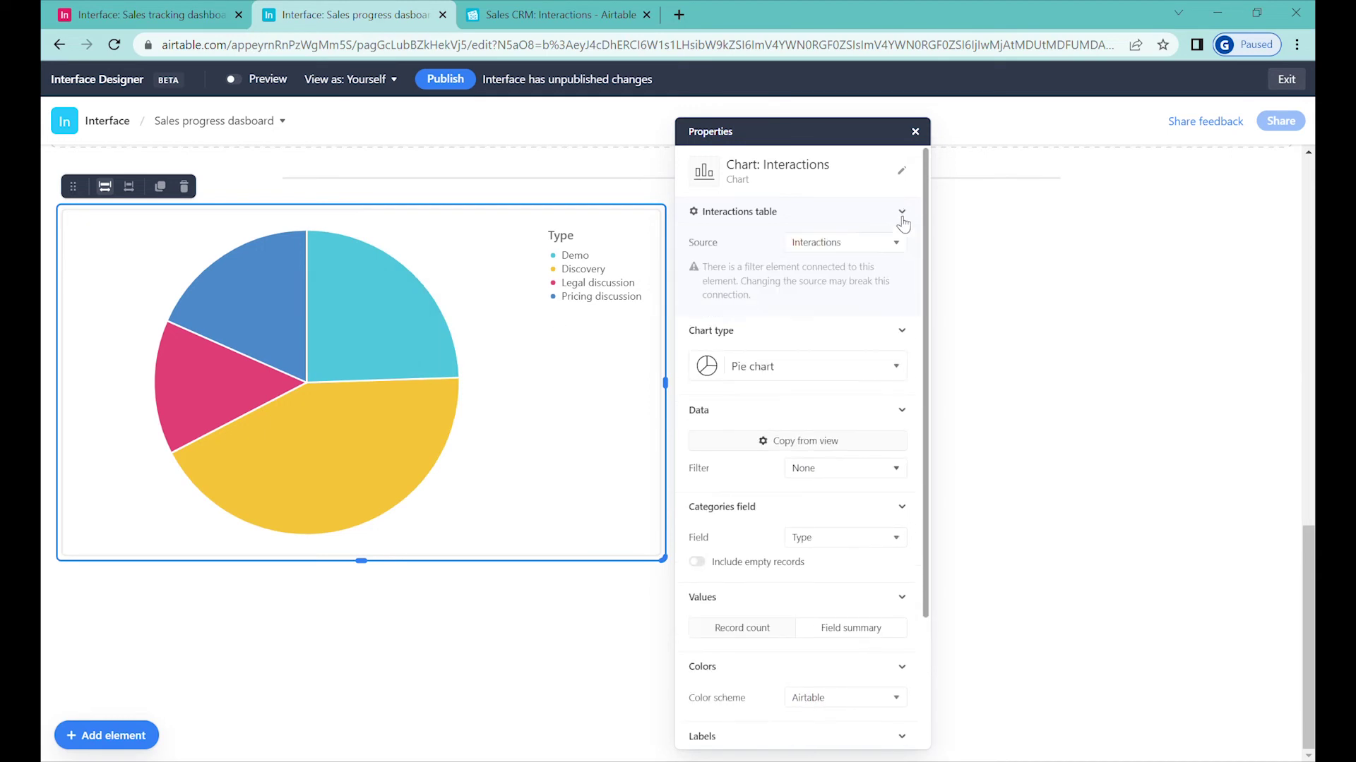
click(865, 247)
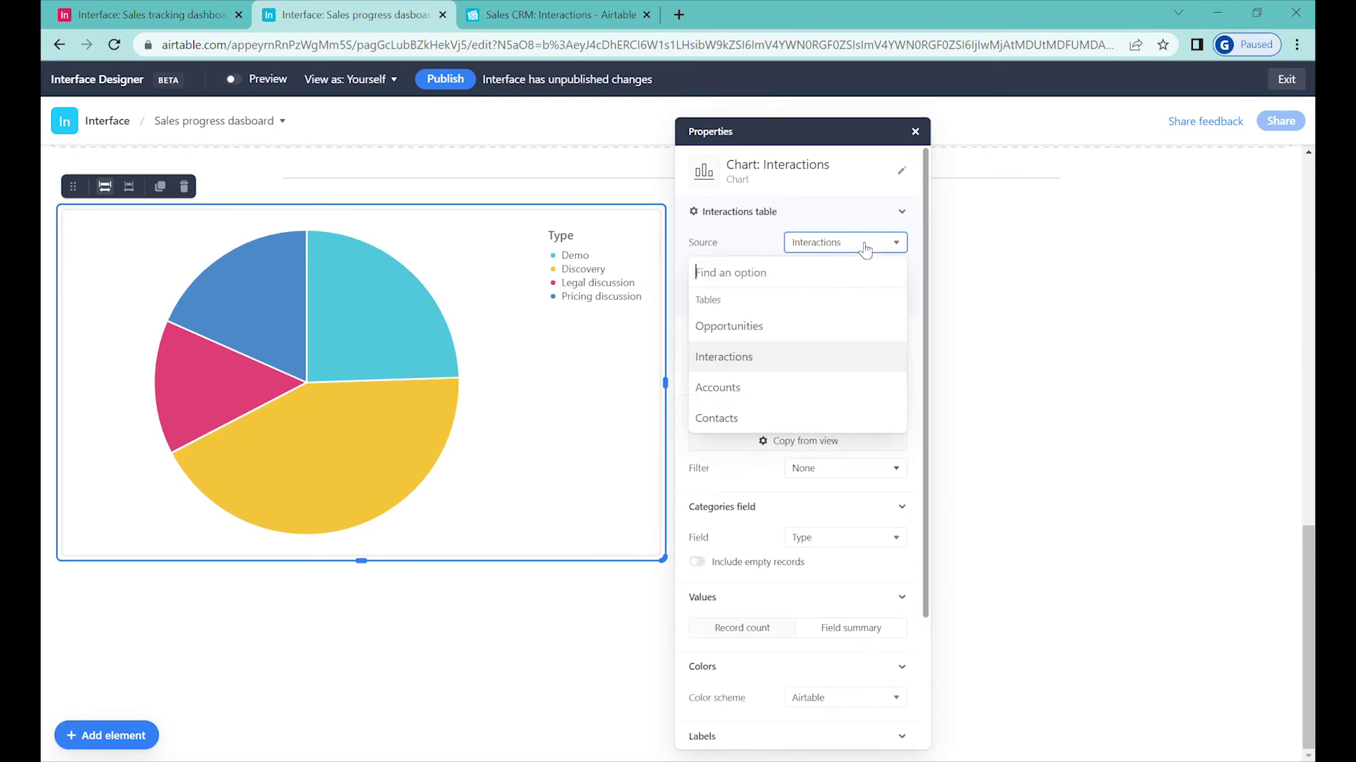
click(739, 328)
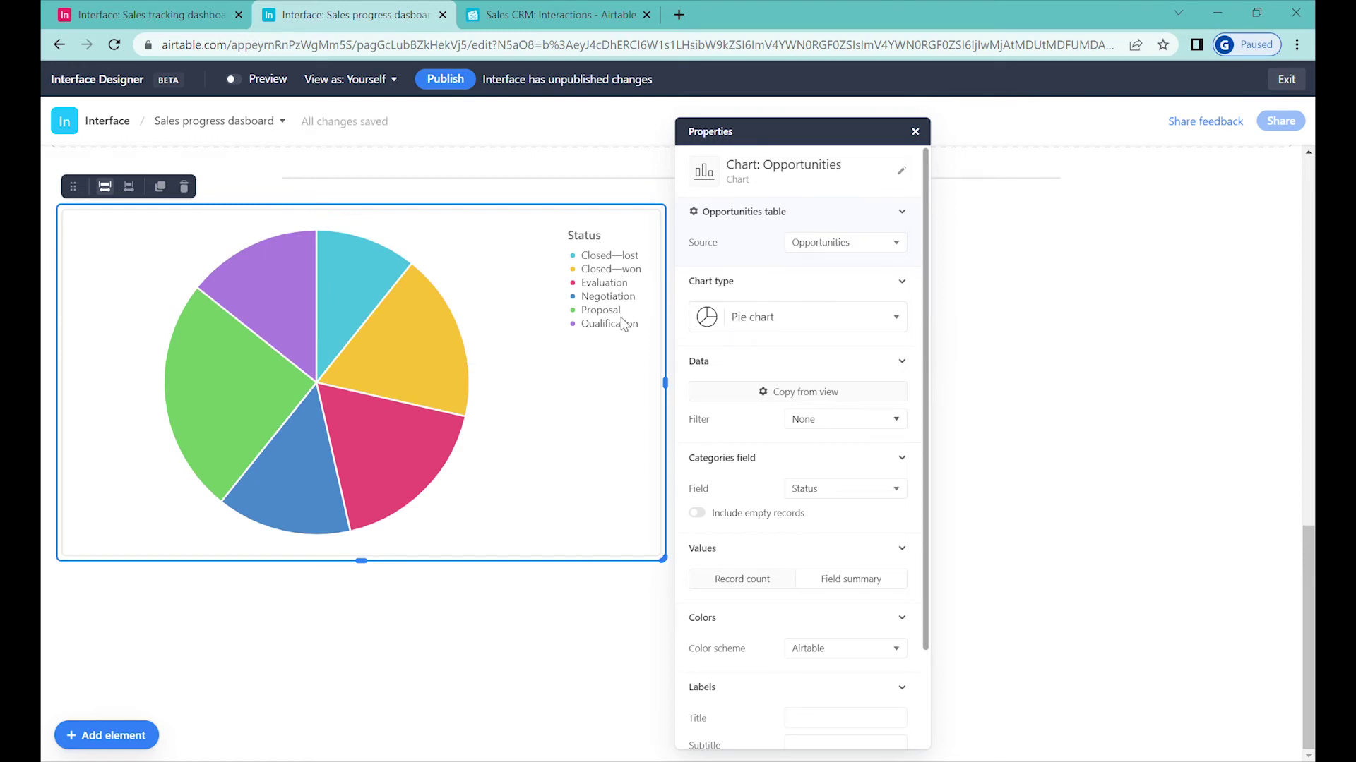
click(903, 171)
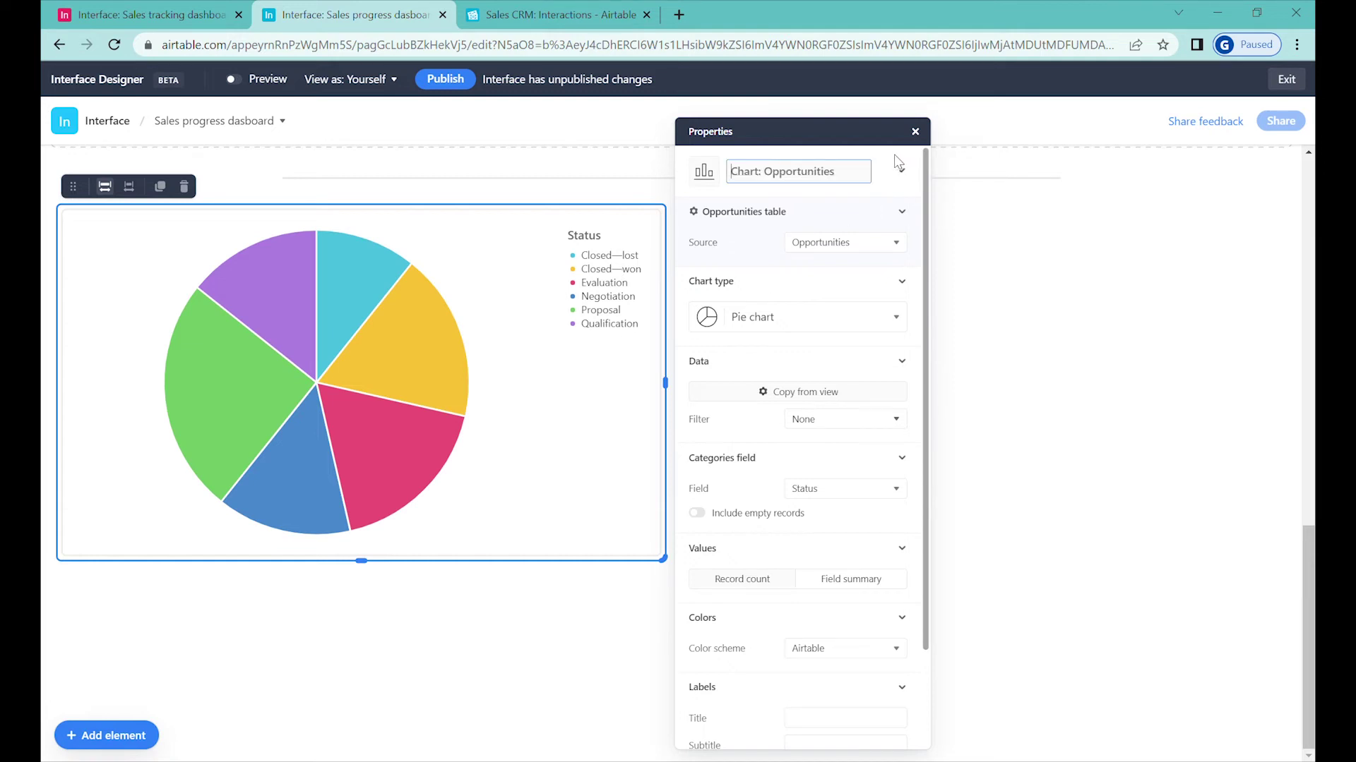
key(ctrl+a)
text(Opportunities Status)
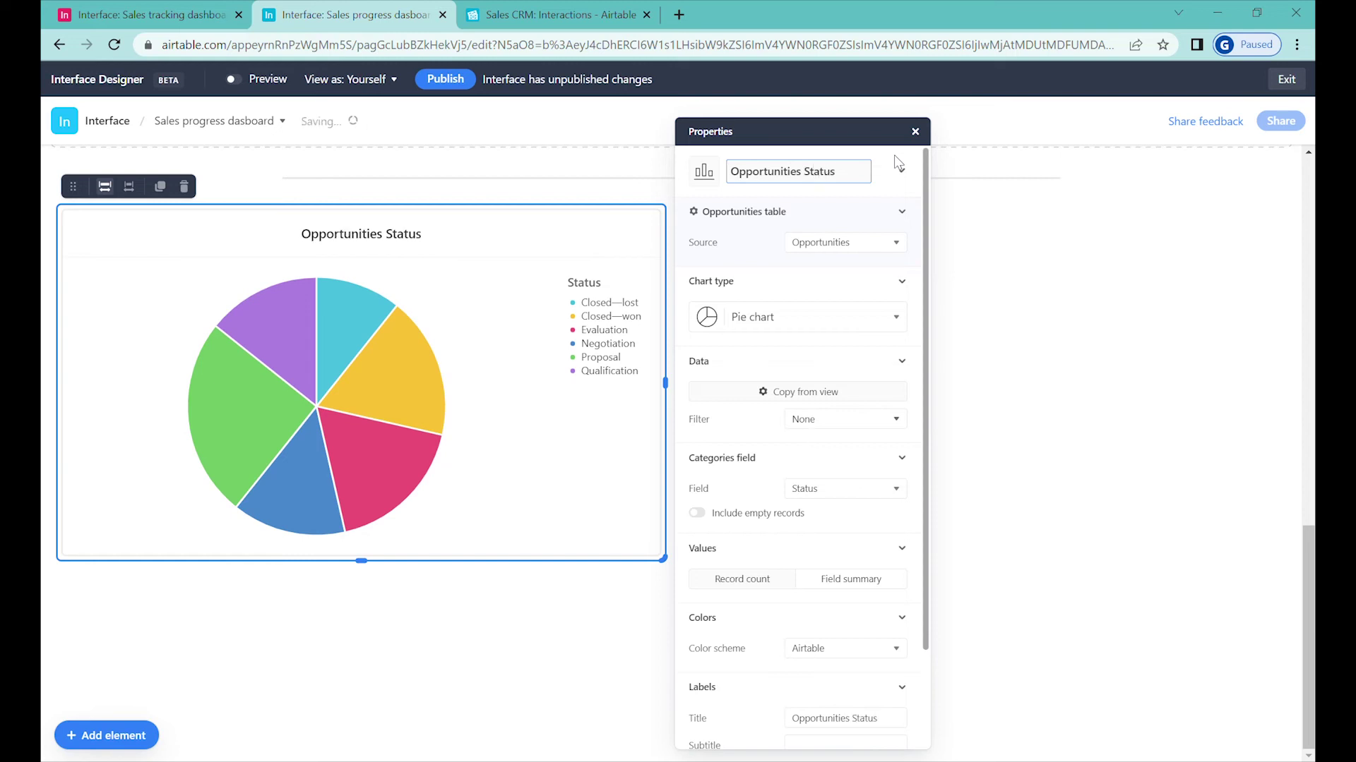
key(Return)
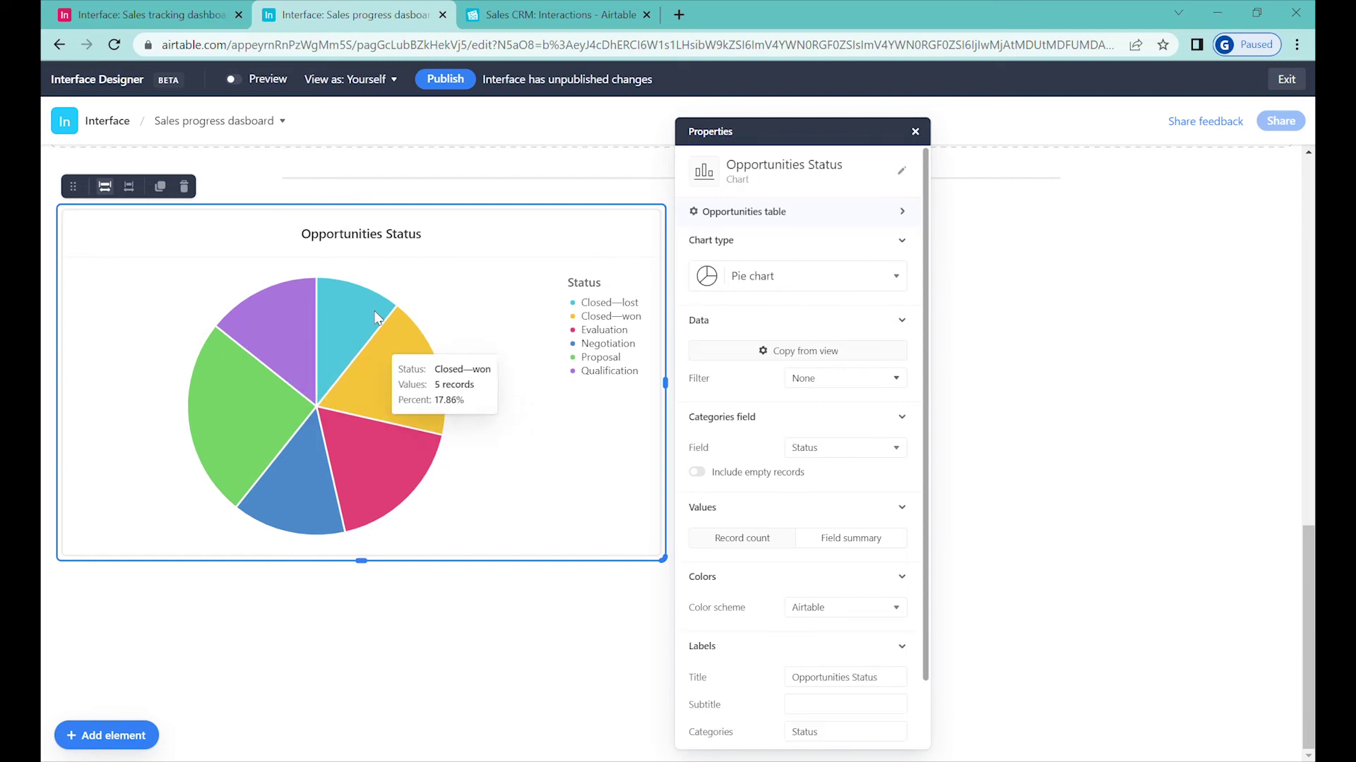
Step: Duplicate the Opportunities Status pie, place the copy beside it, and make it a bar chart
click(160, 186)
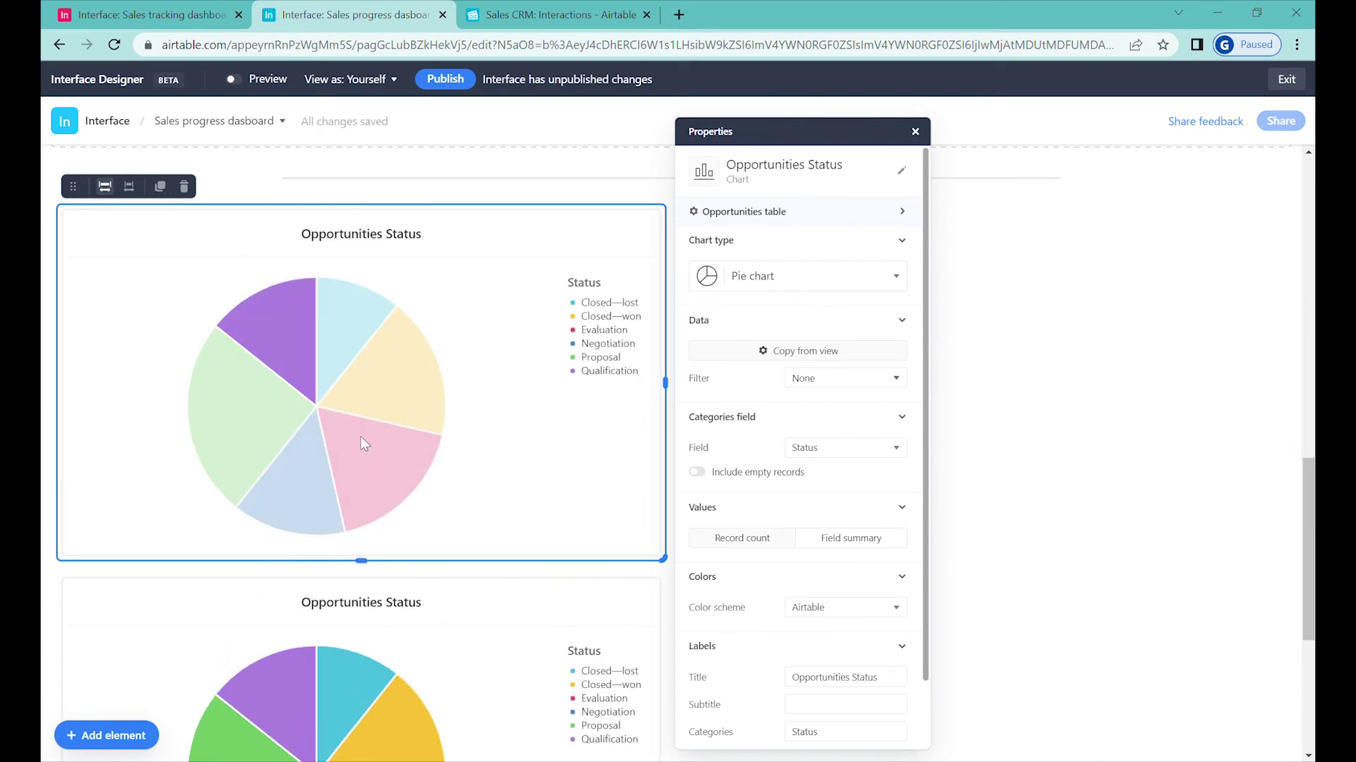
drag(463, 651, 1027, 443)
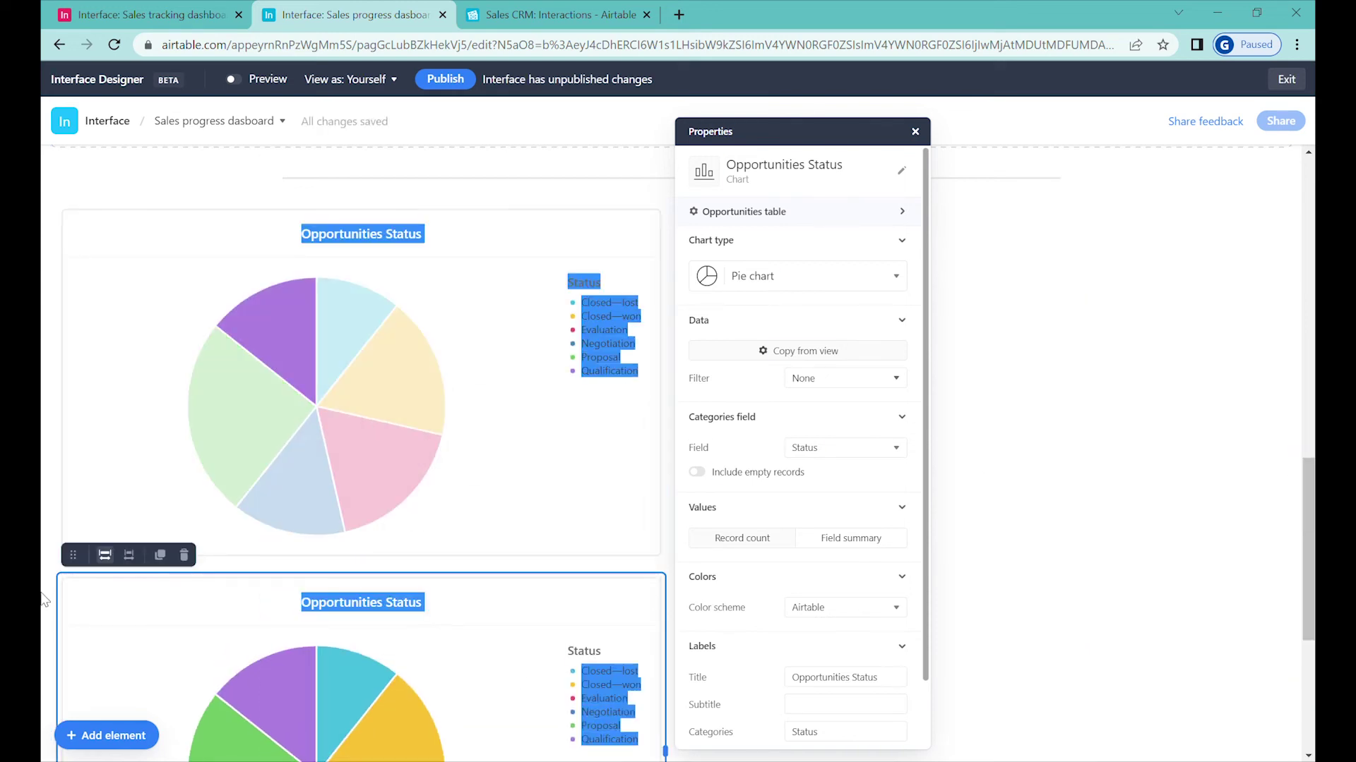
drag(438, 509, 692, 400)
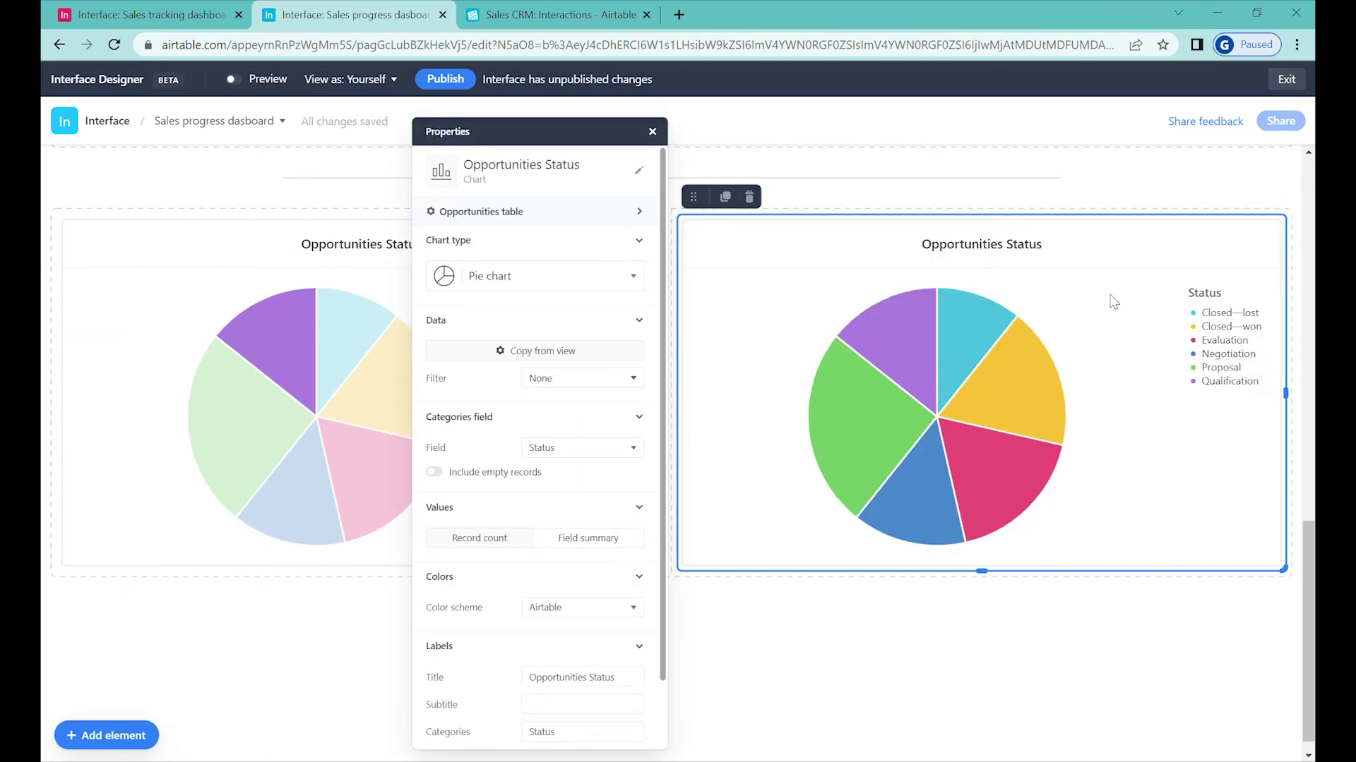
click(566, 280)
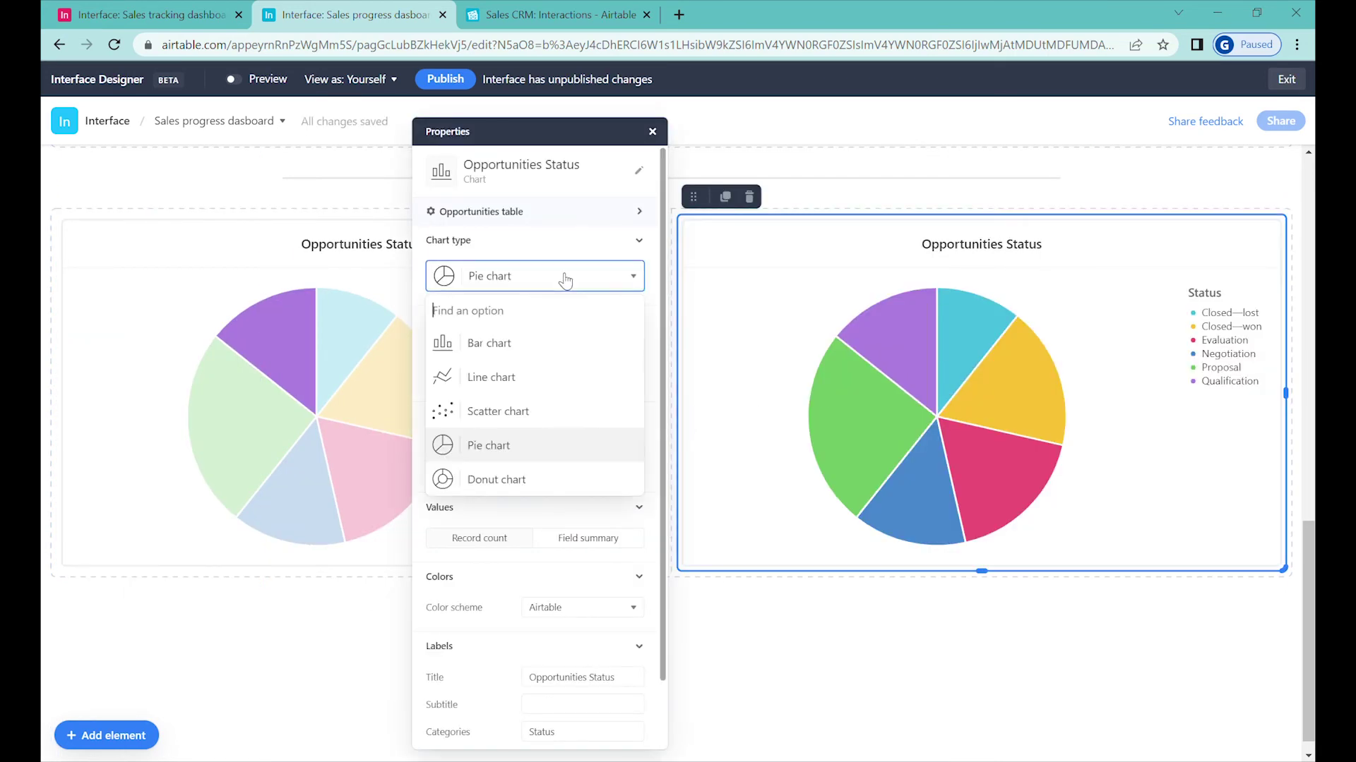
click(490, 348)
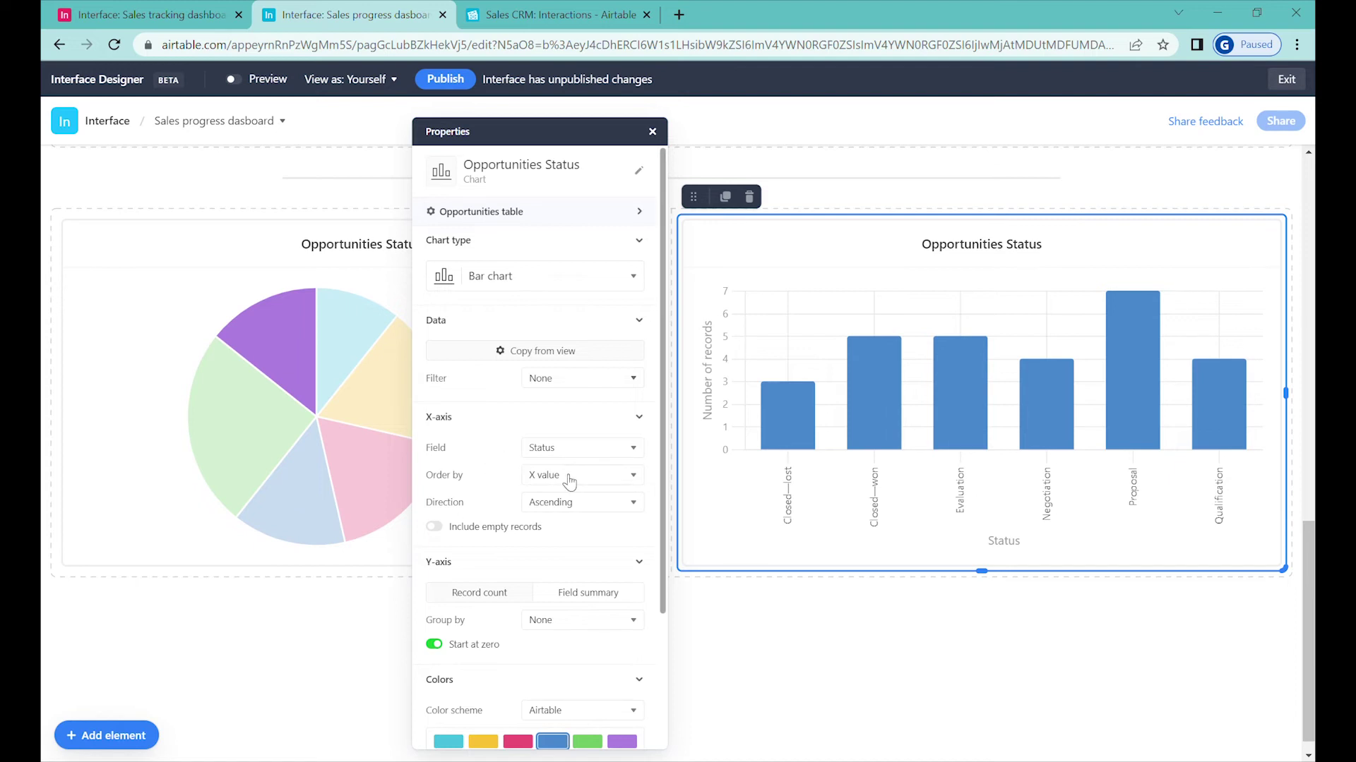
Step: Set the bar chart's x-axis to Expected close date, bucketed by Month
click(573, 452)
text(d)
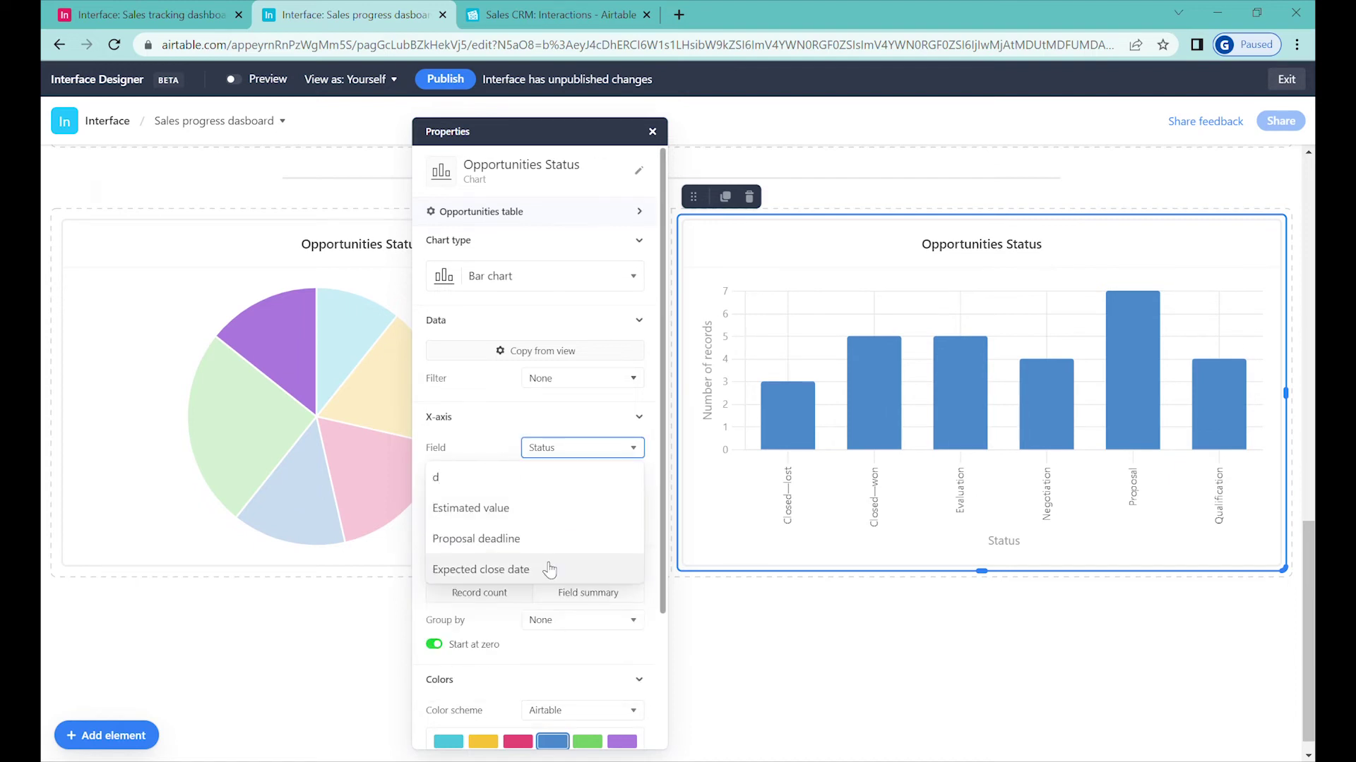
click(557, 571)
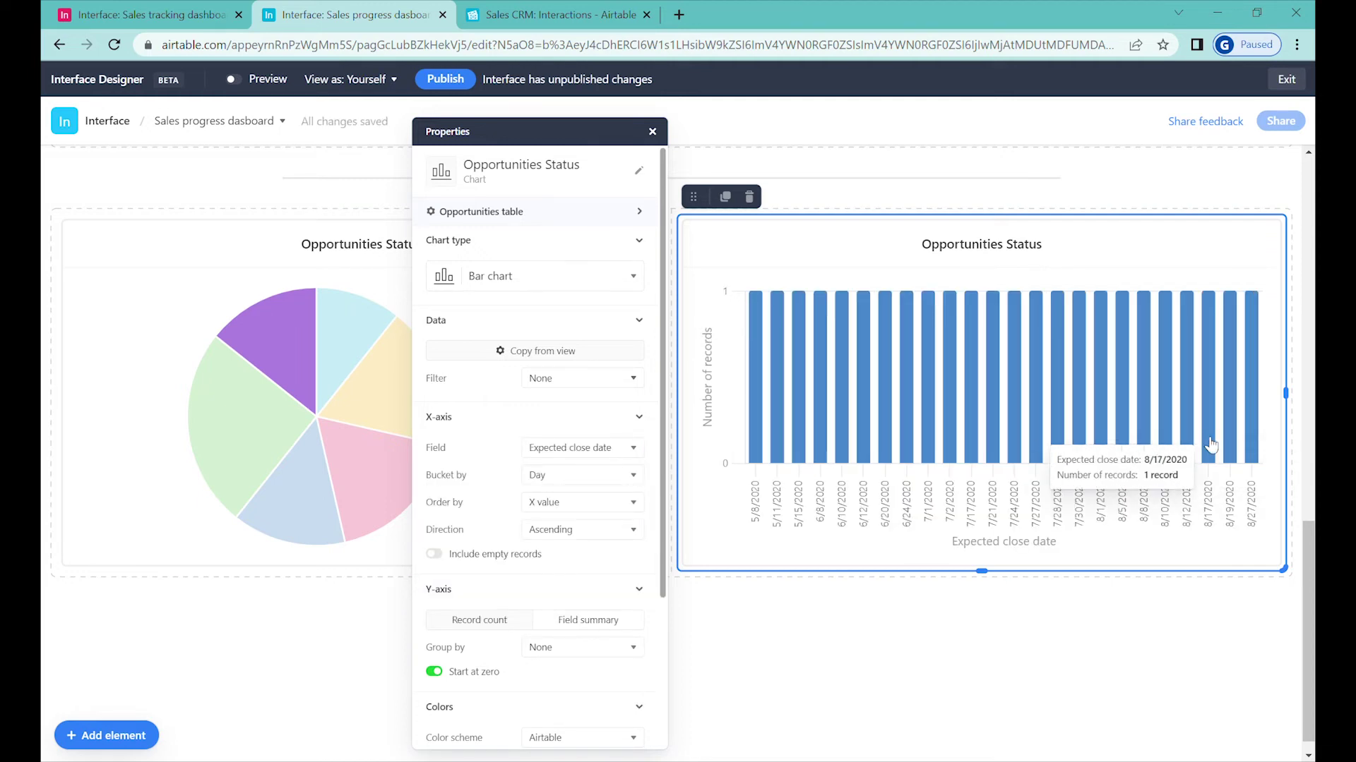
scroll(593, 444, down, 3)
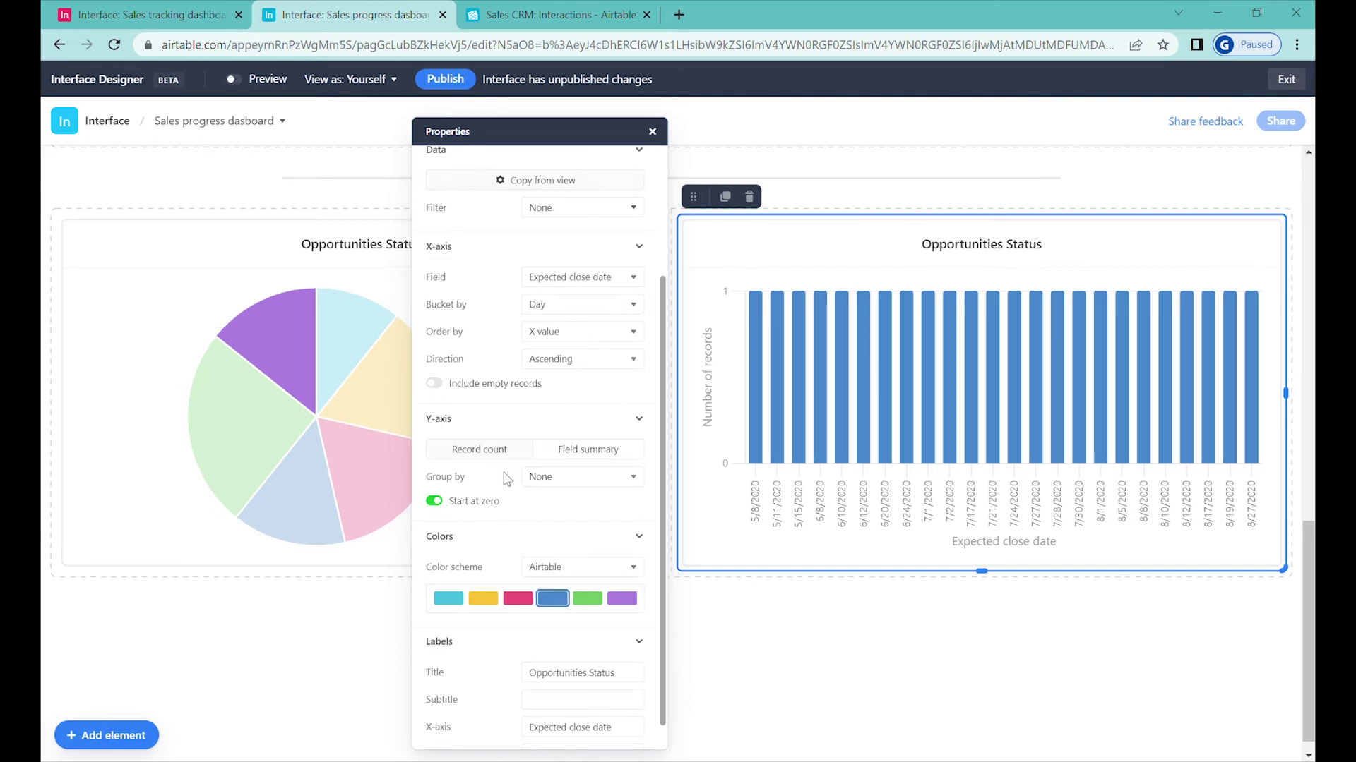
click(584, 312)
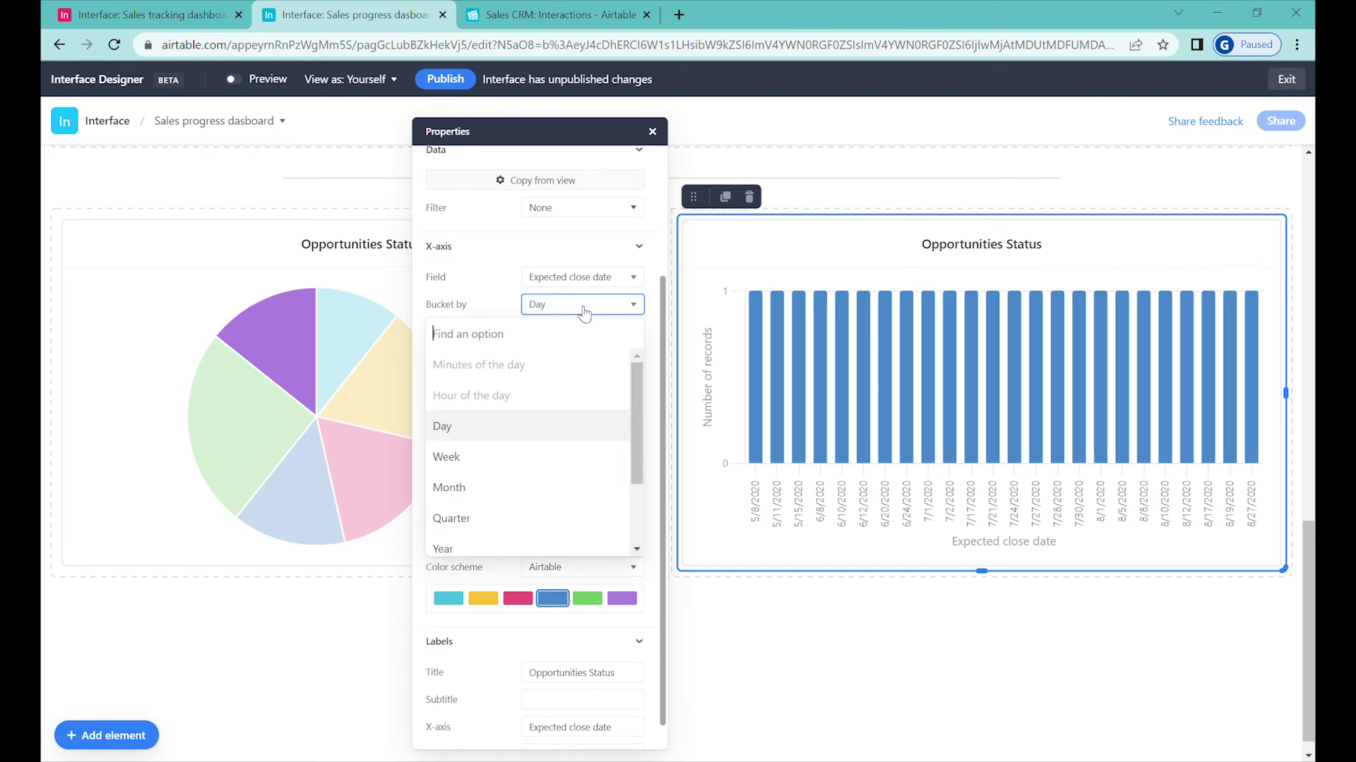
click(524, 498)
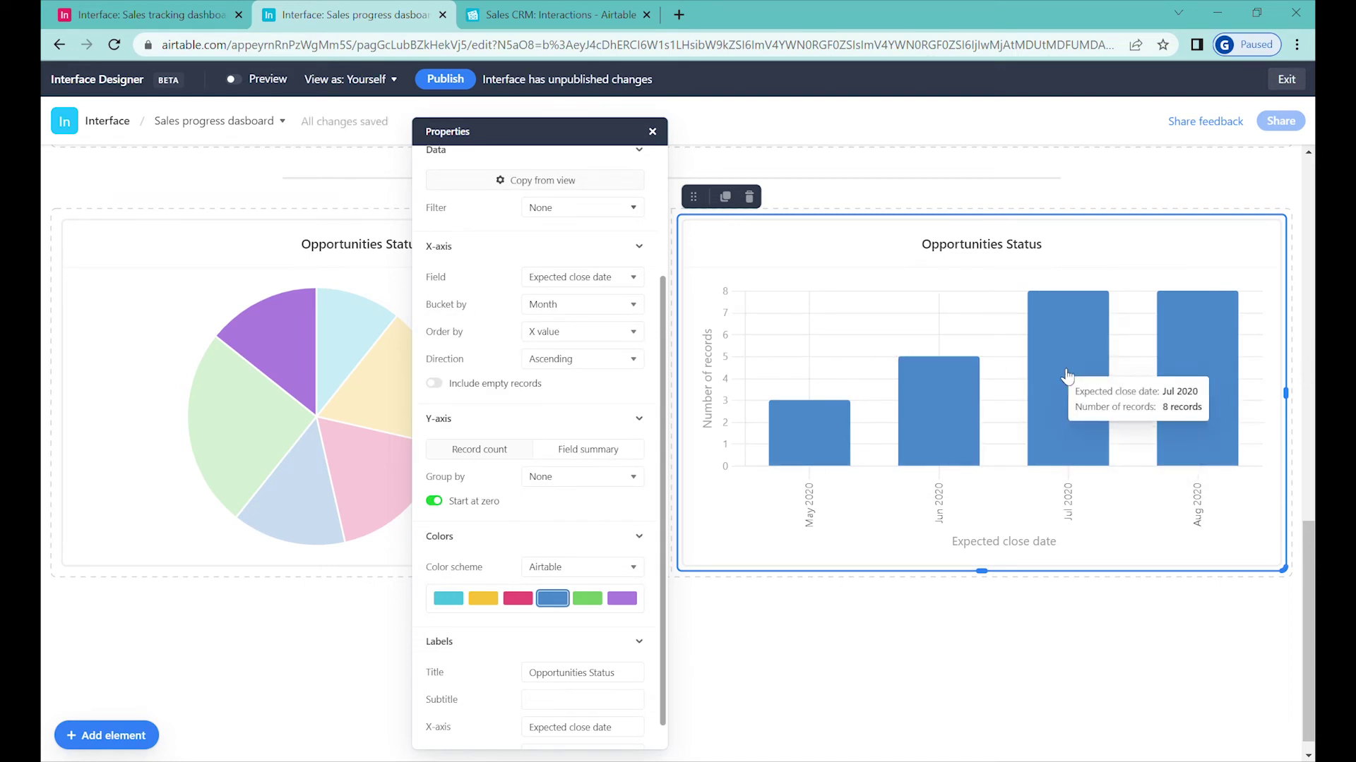
click(576, 480)
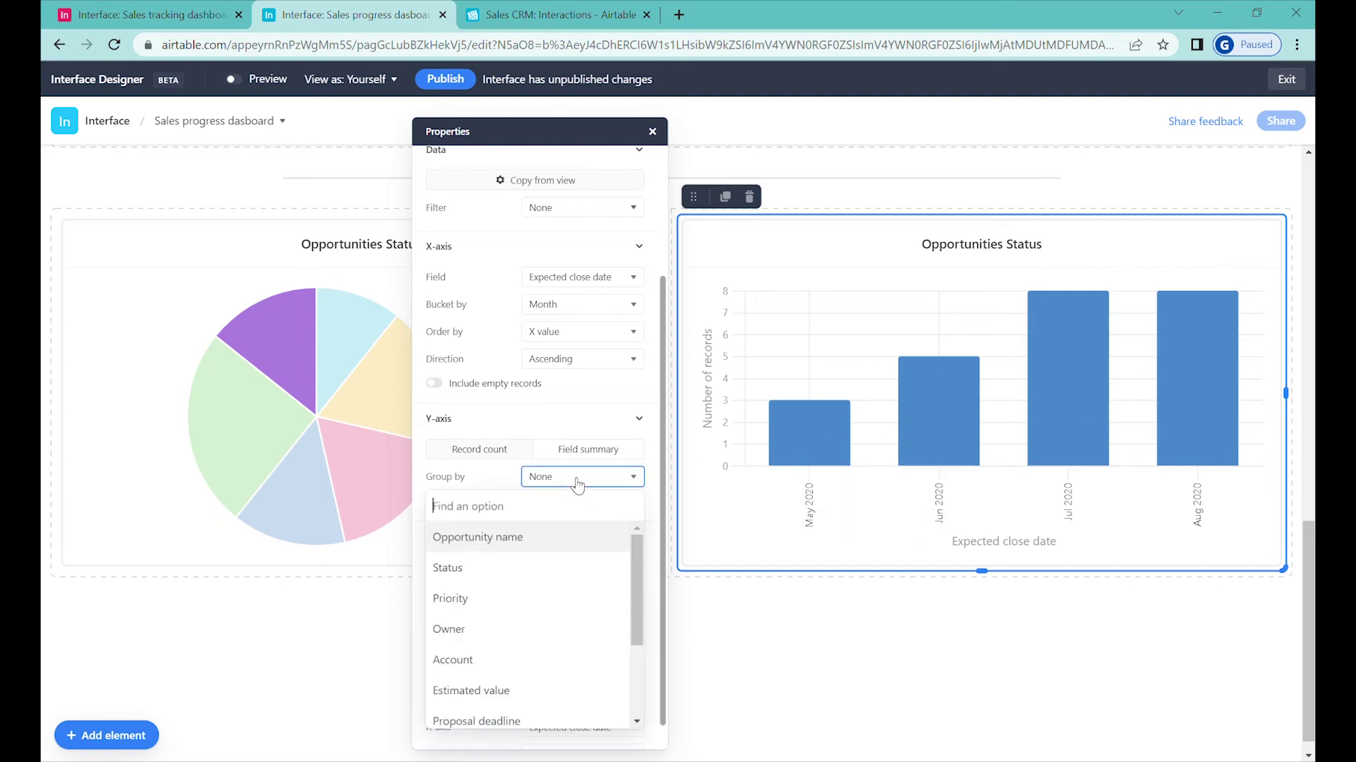
Step: Stack the monthly close-date bars by Status, e.g. Aug 2020 showing 7 Proposal and 1 Evaluation
click(566, 573)
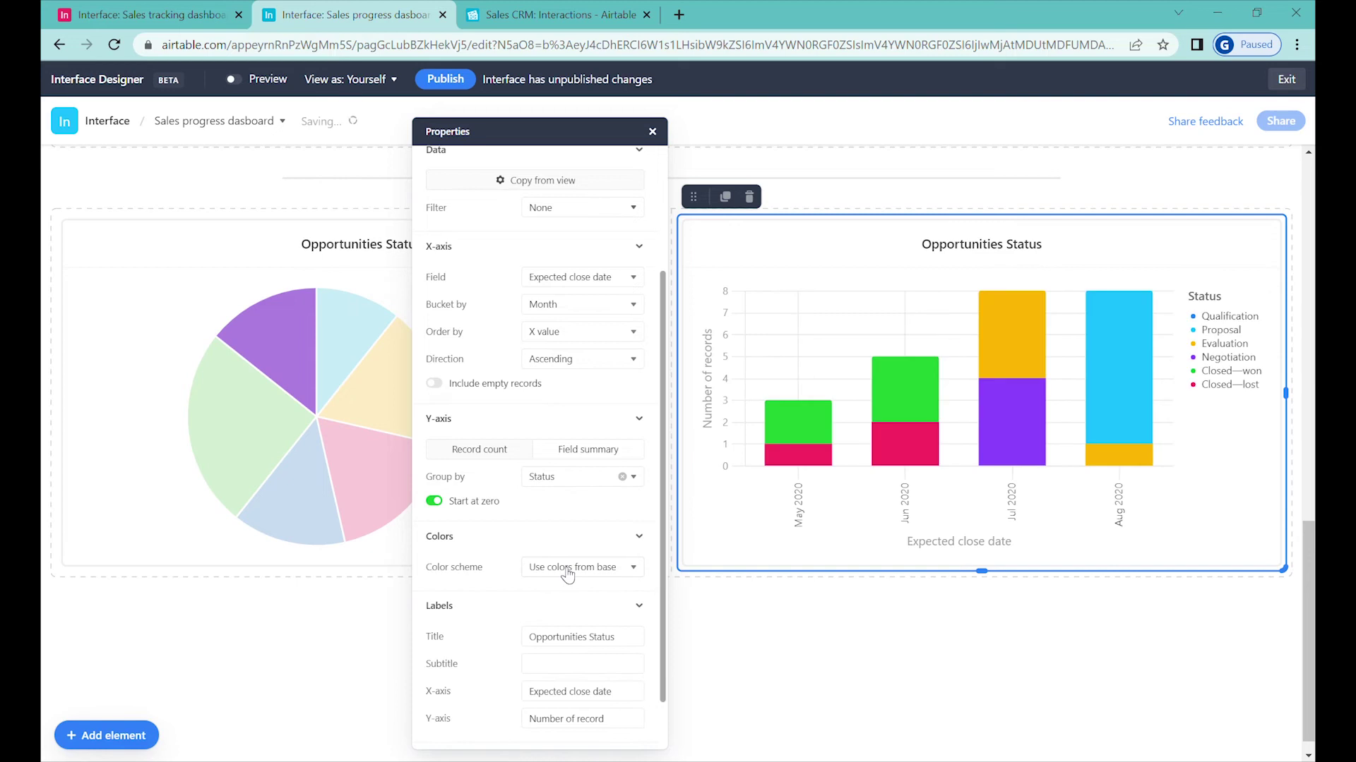
mouse_move(1116, 372)
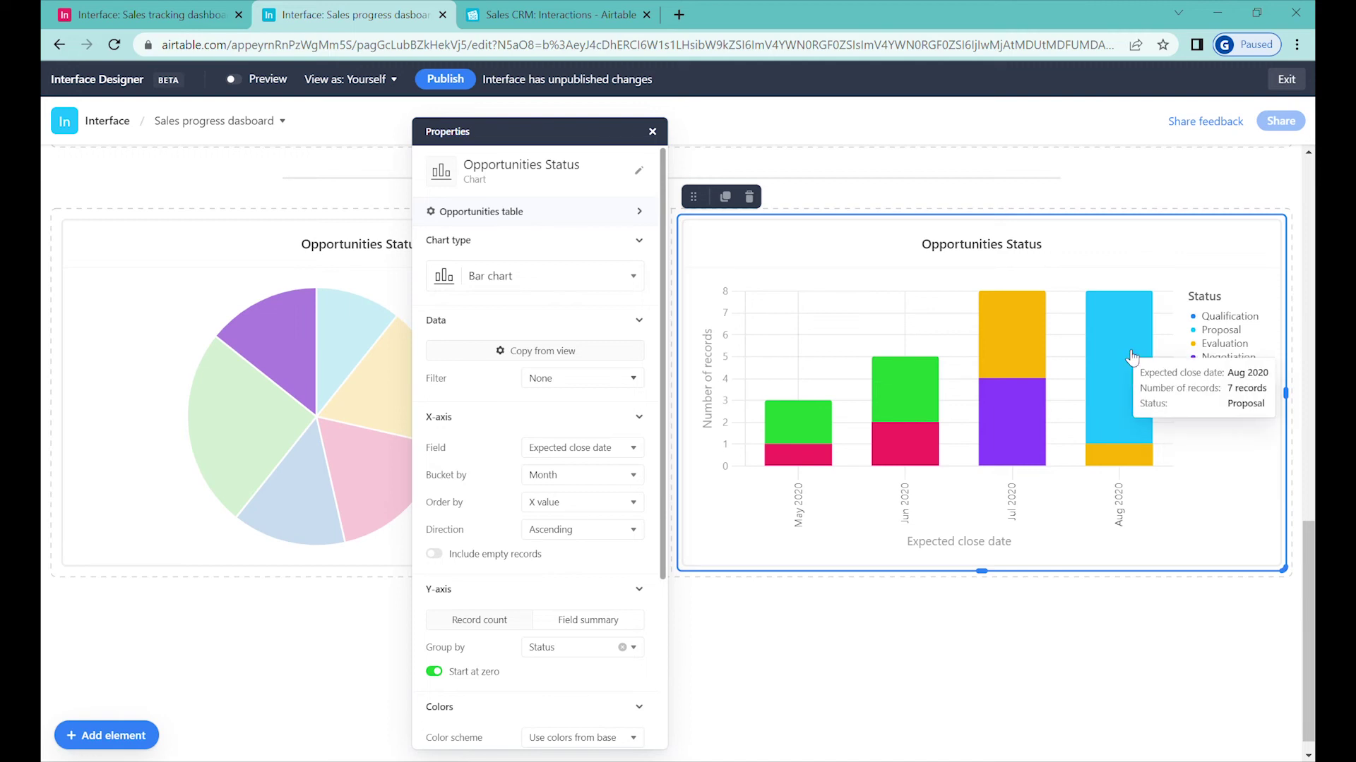
mouse_move(1130, 466)
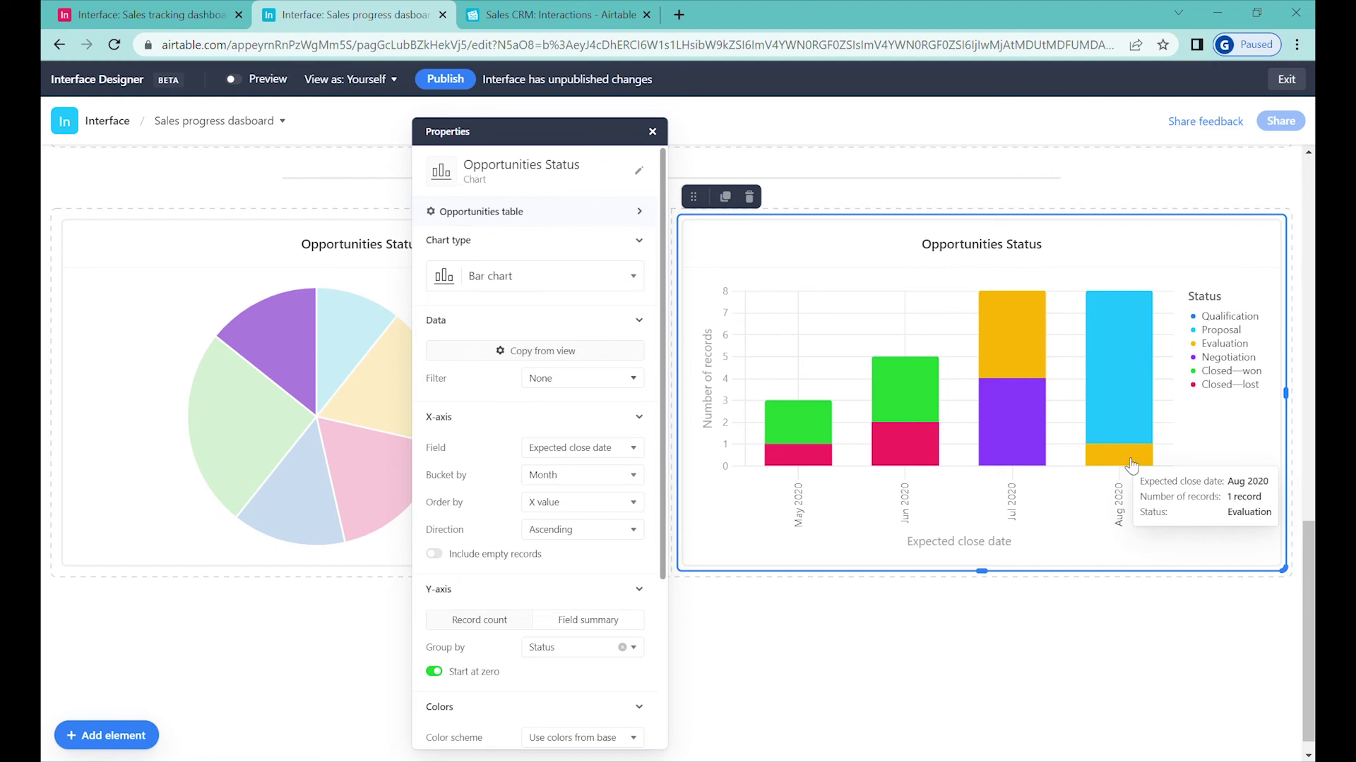
mouse_move(927, 382)
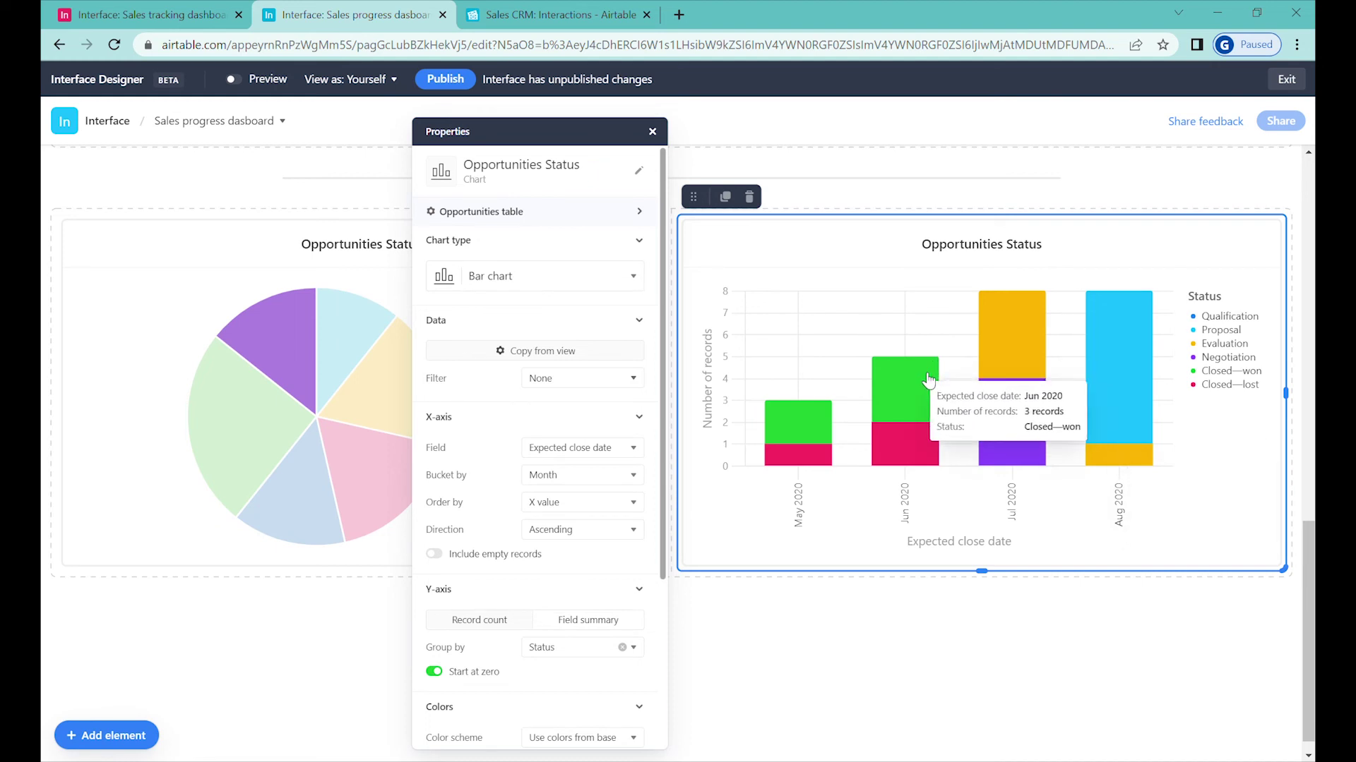
mouse_move(929, 450)
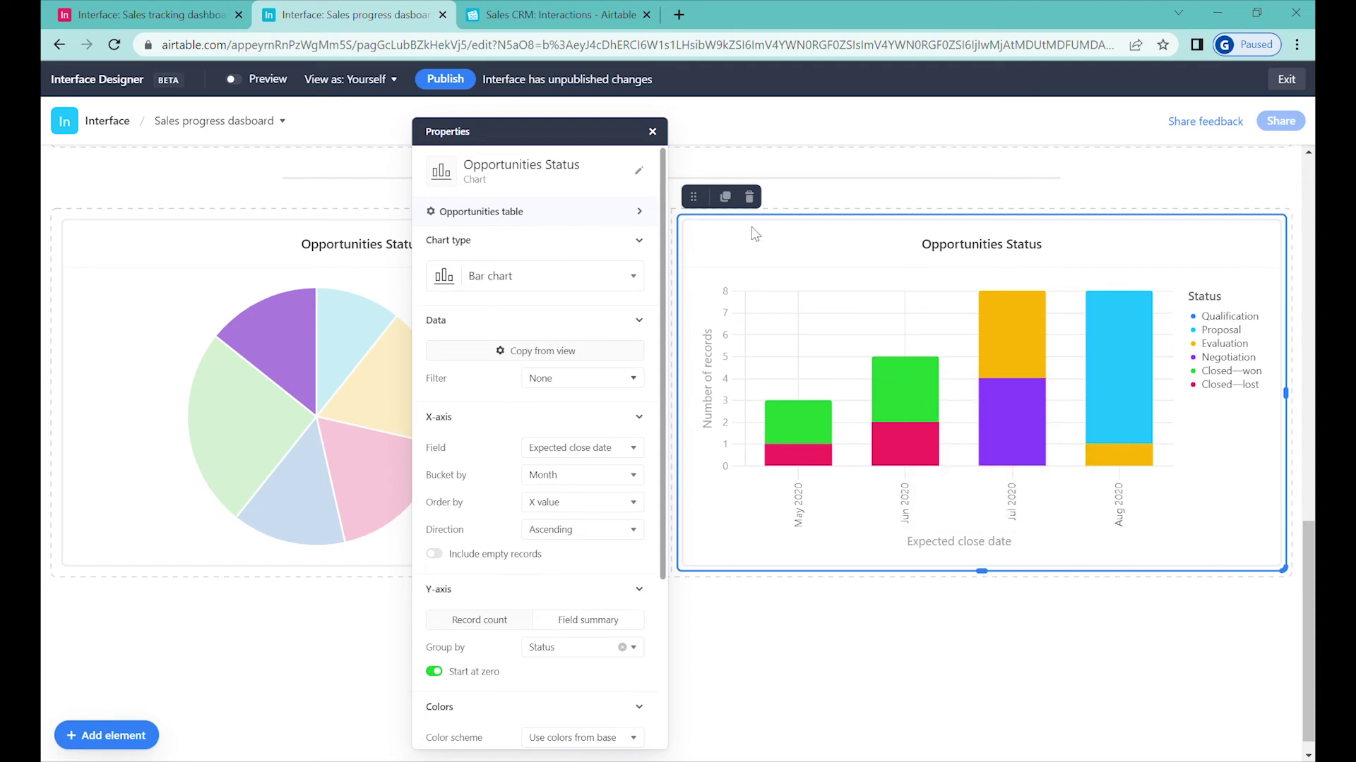
Step: Duplicate the monthly chart and make the copy sum Estimated value per month, stacked by Status
click(726, 198)
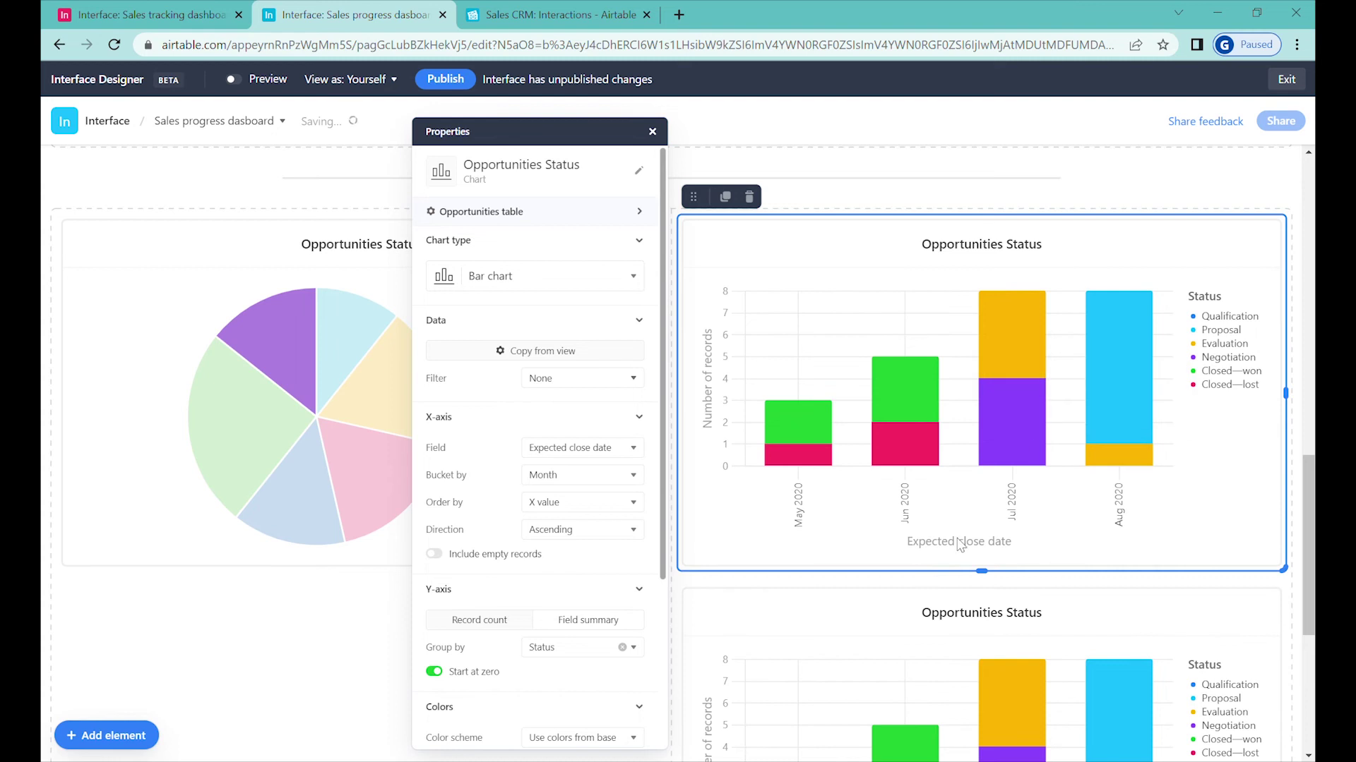
scroll(916, 569, down, 5)
click(853, 363)
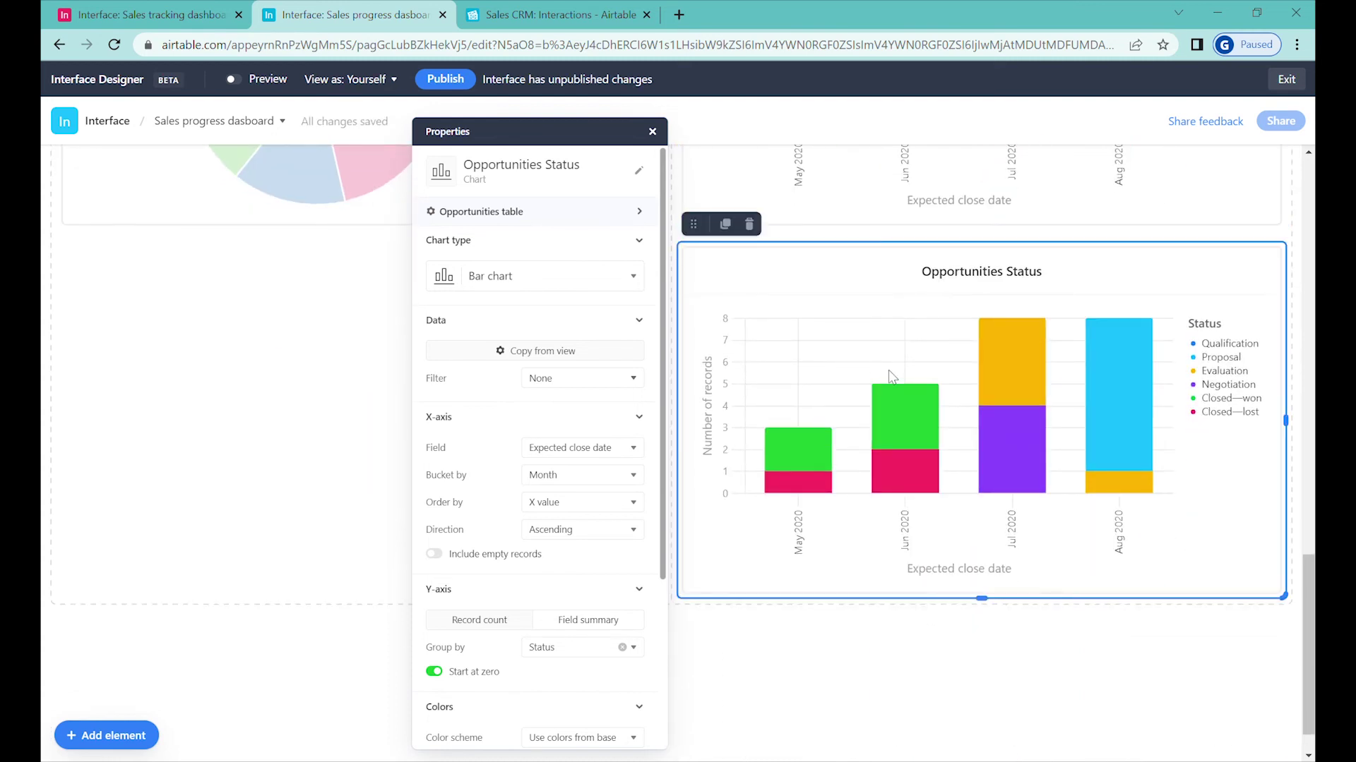
scroll(494, 474, down, 3)
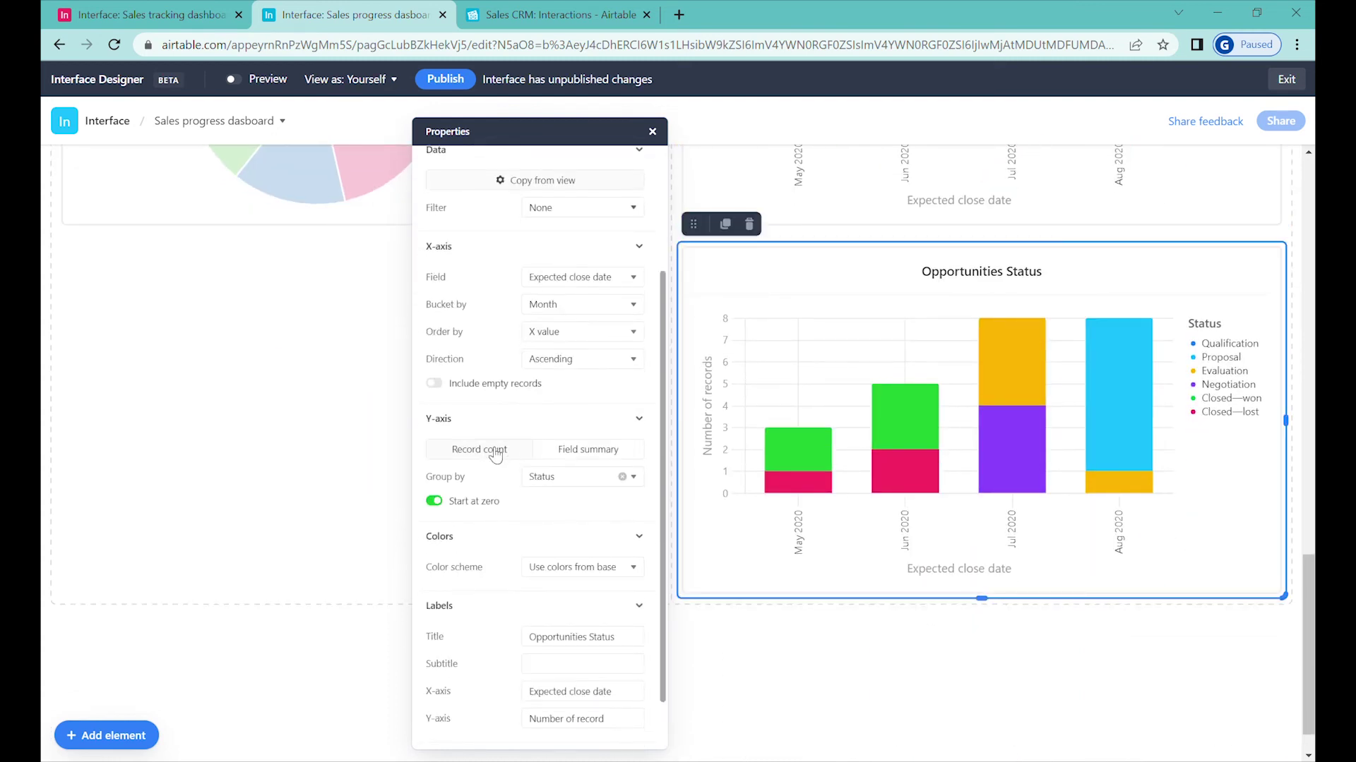
click(620, 456)
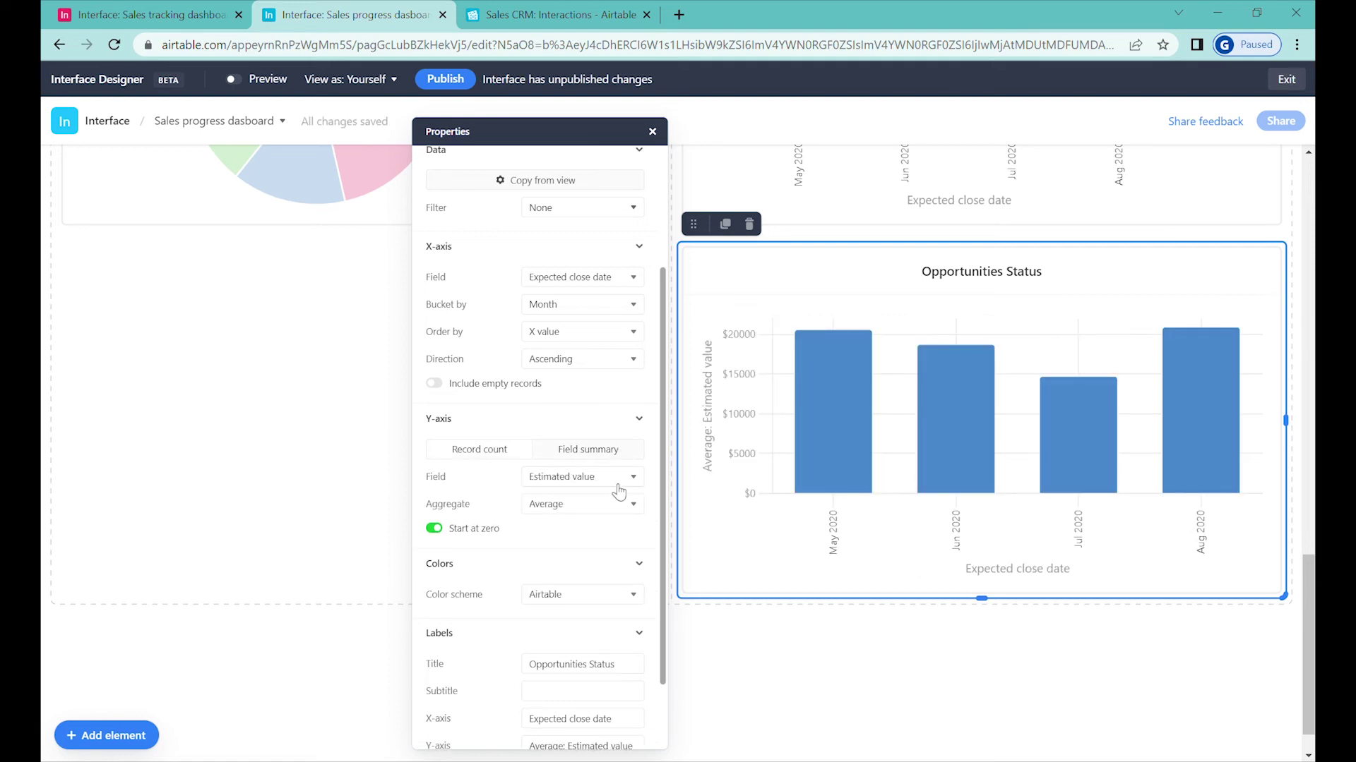
click(575, 507)
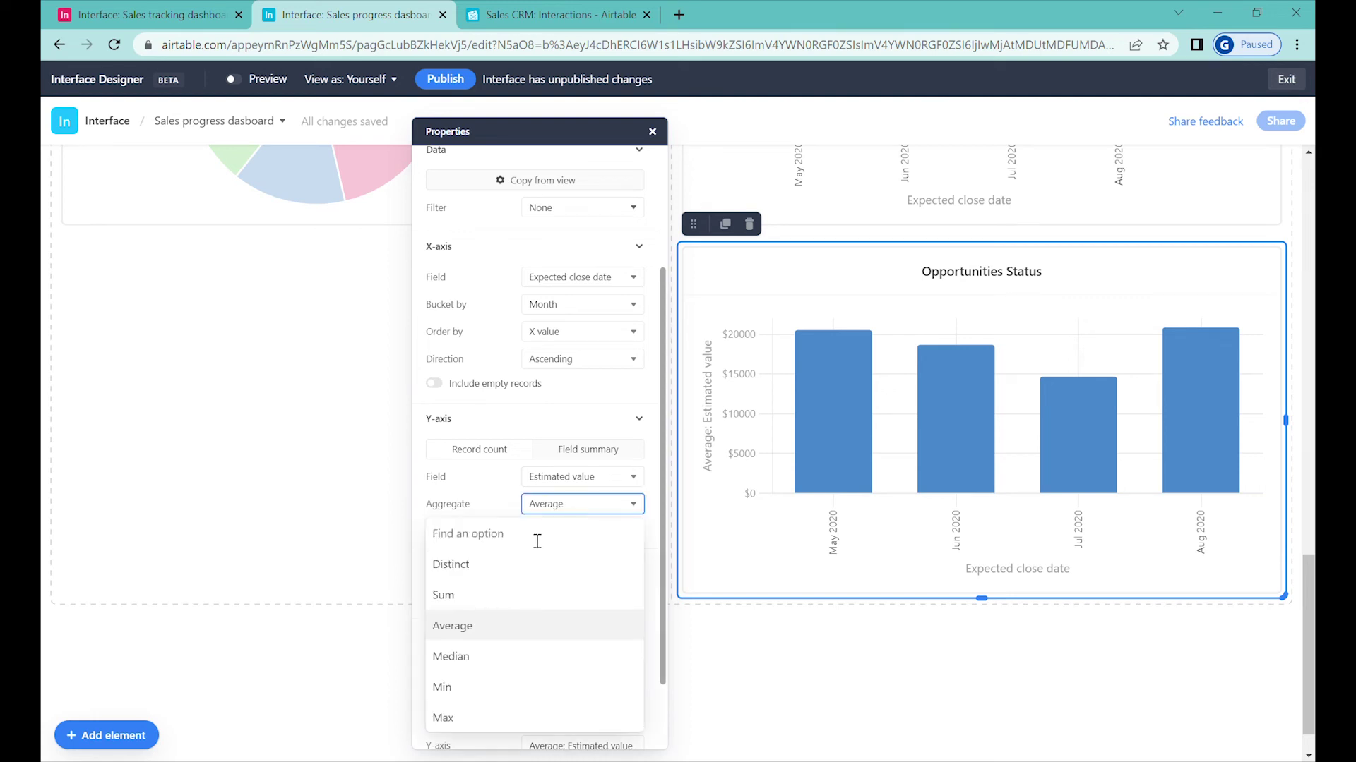
click(523, 605)
click(606, 537)
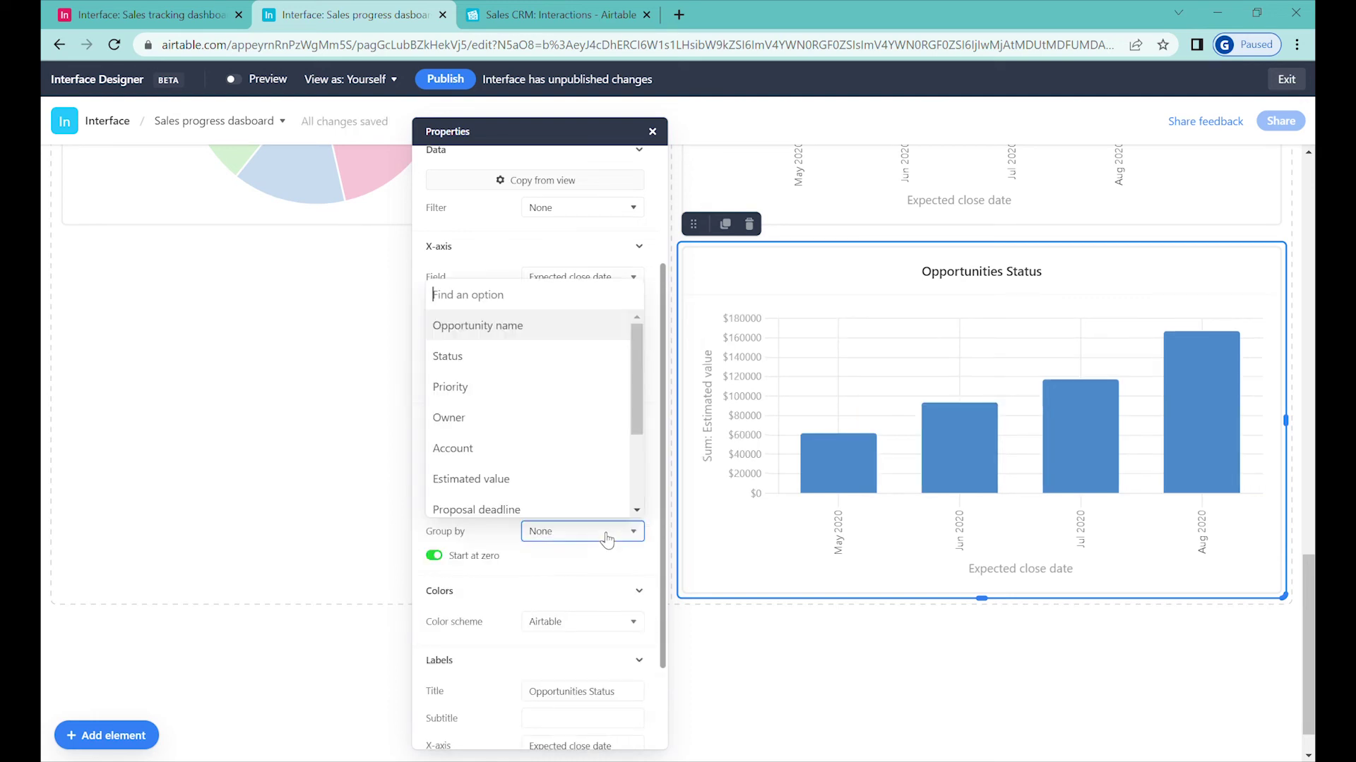
click(490, 354)
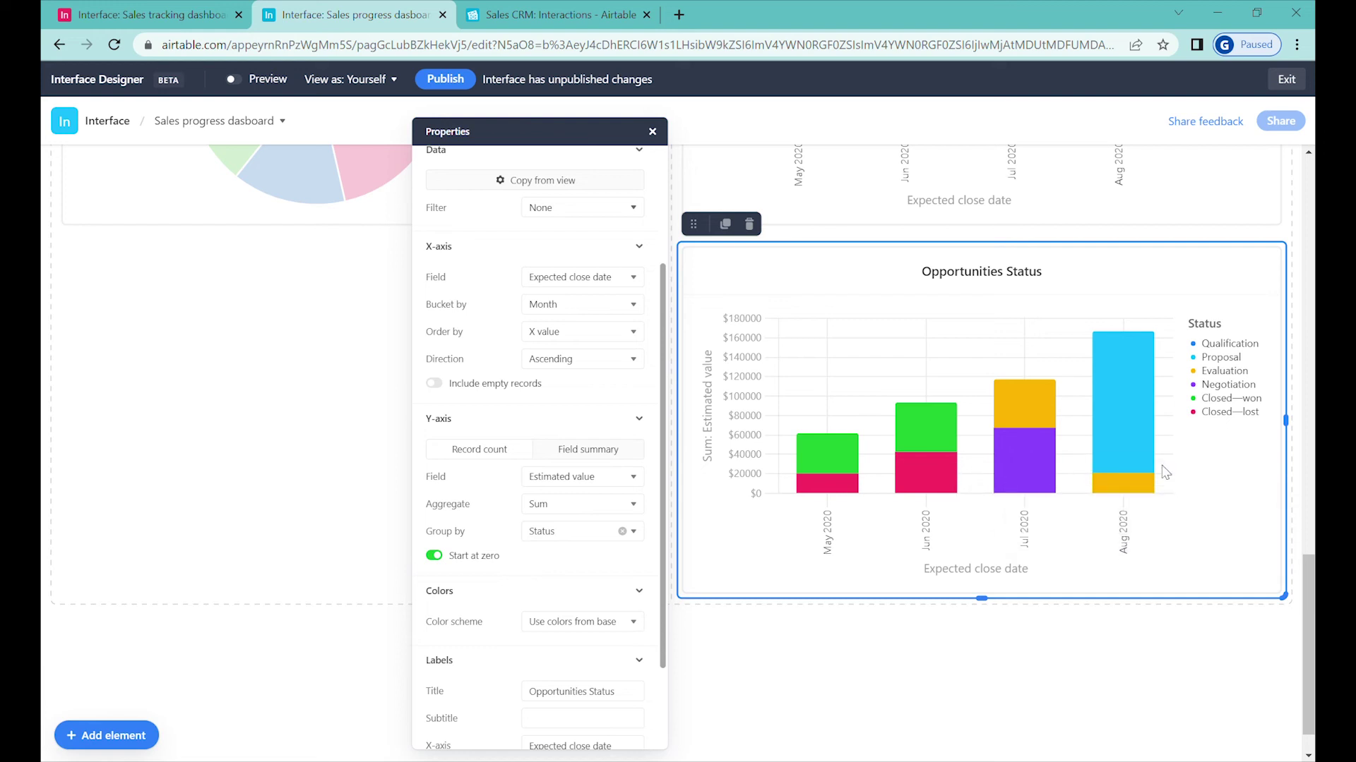
Step: Move the Estimated value sum chart to the bottom-left slot below the pie chart
click(757, 641)
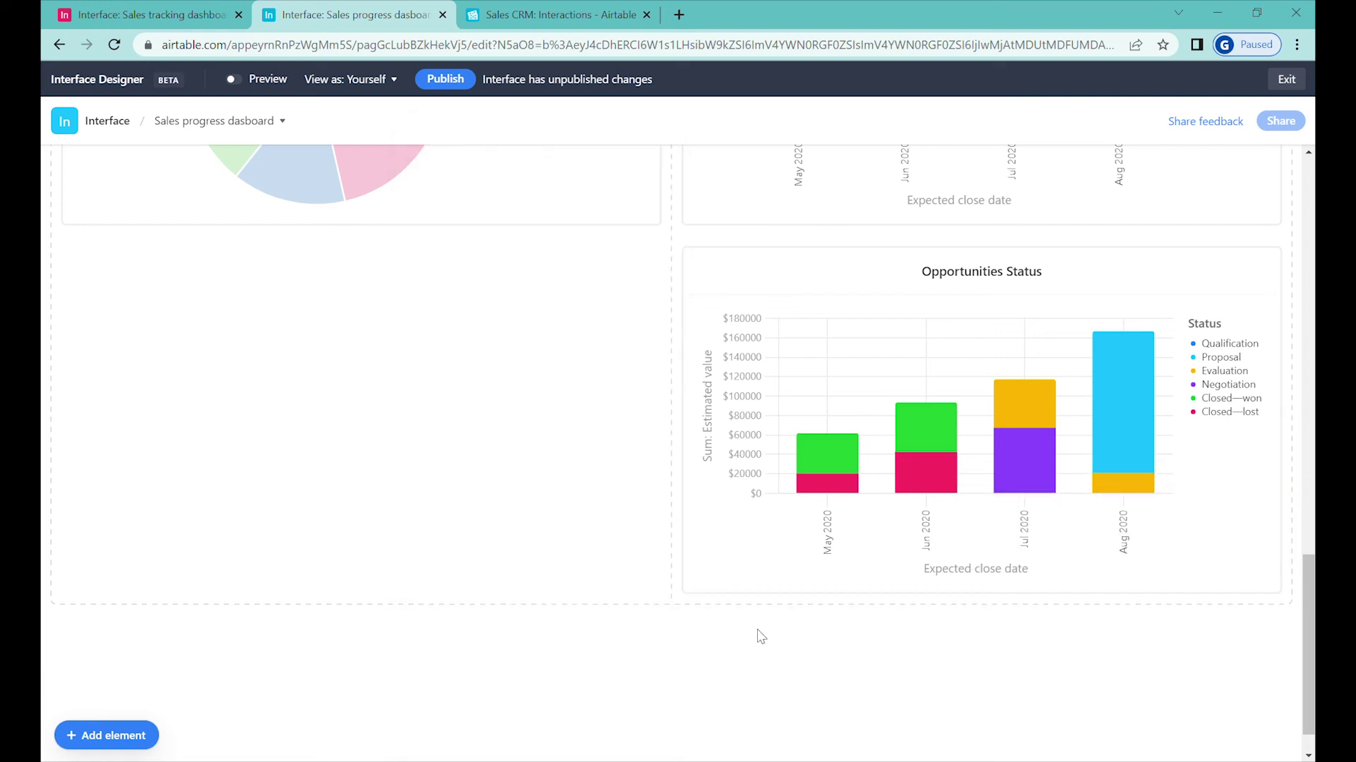
scroll(770, 536, down, 1)
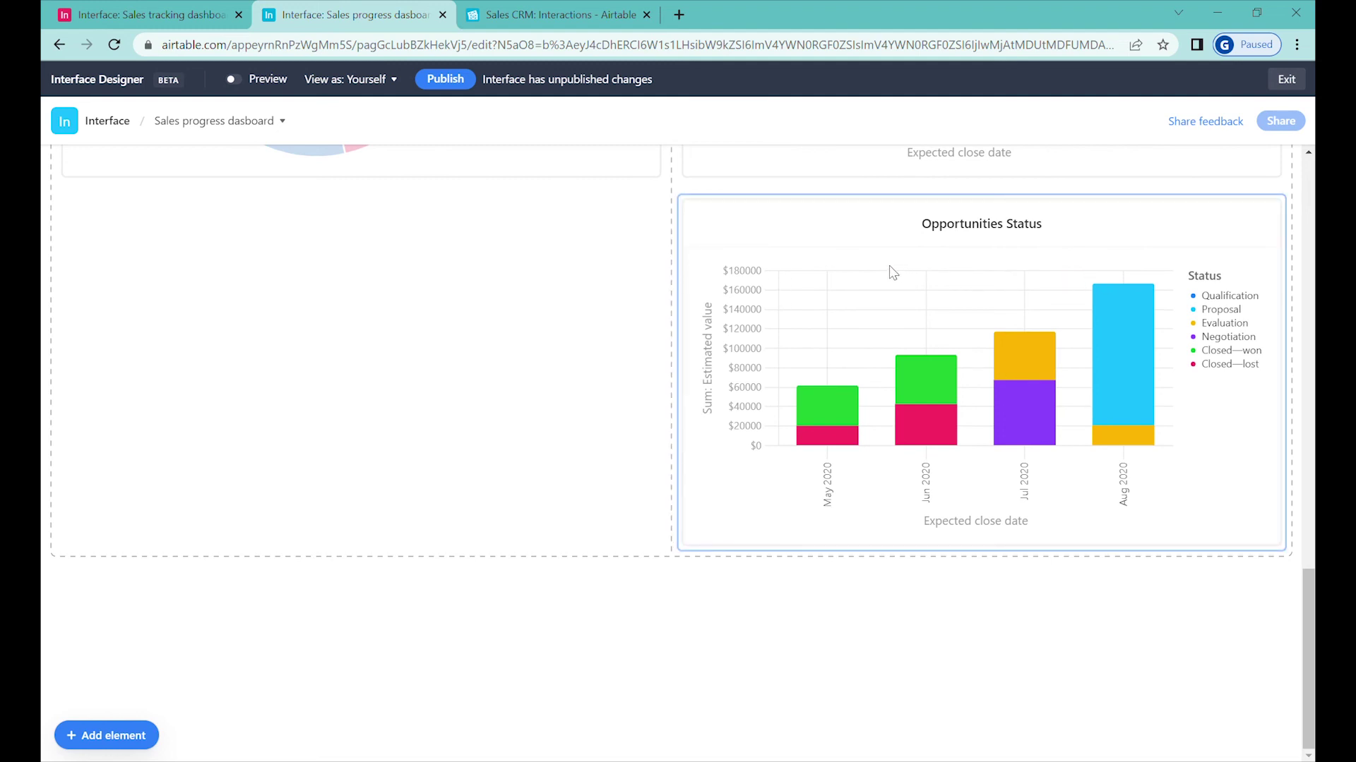
click(821, 258)
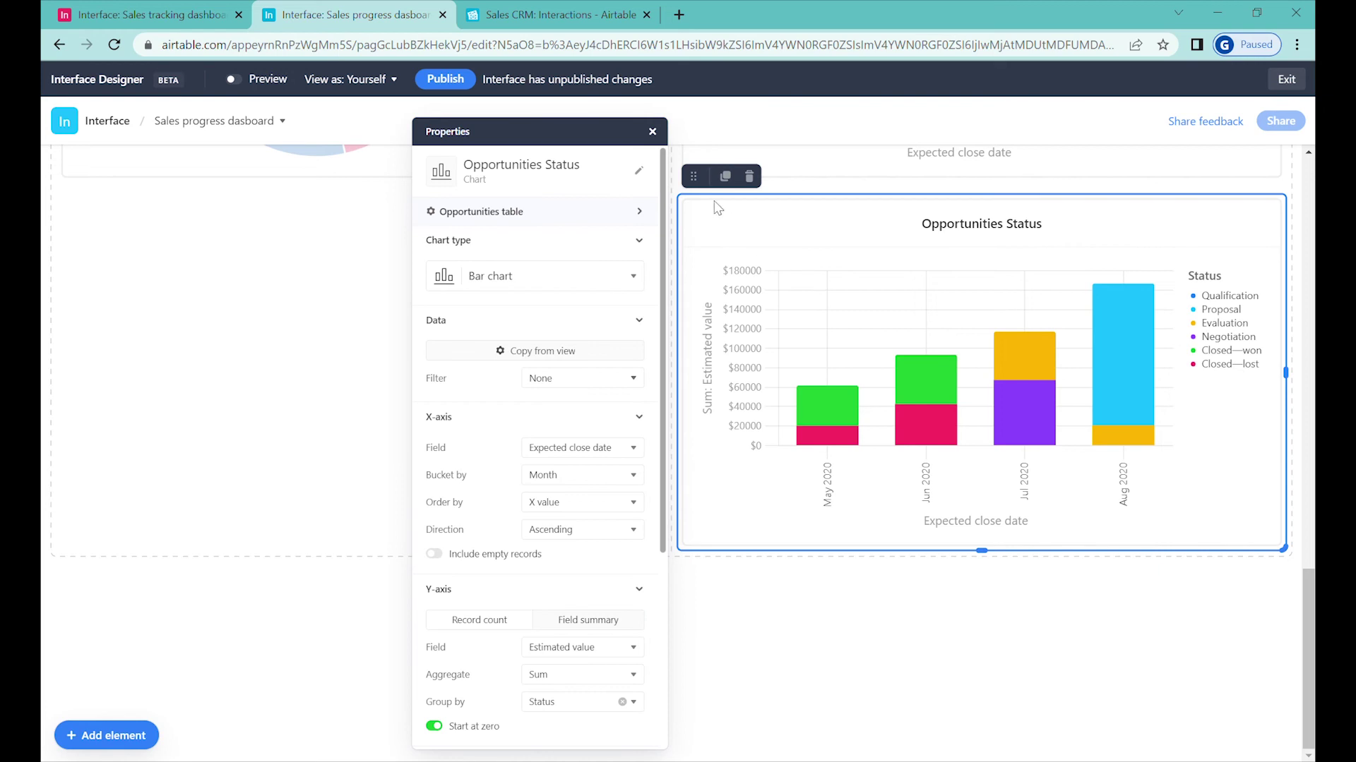
click(693, 176)
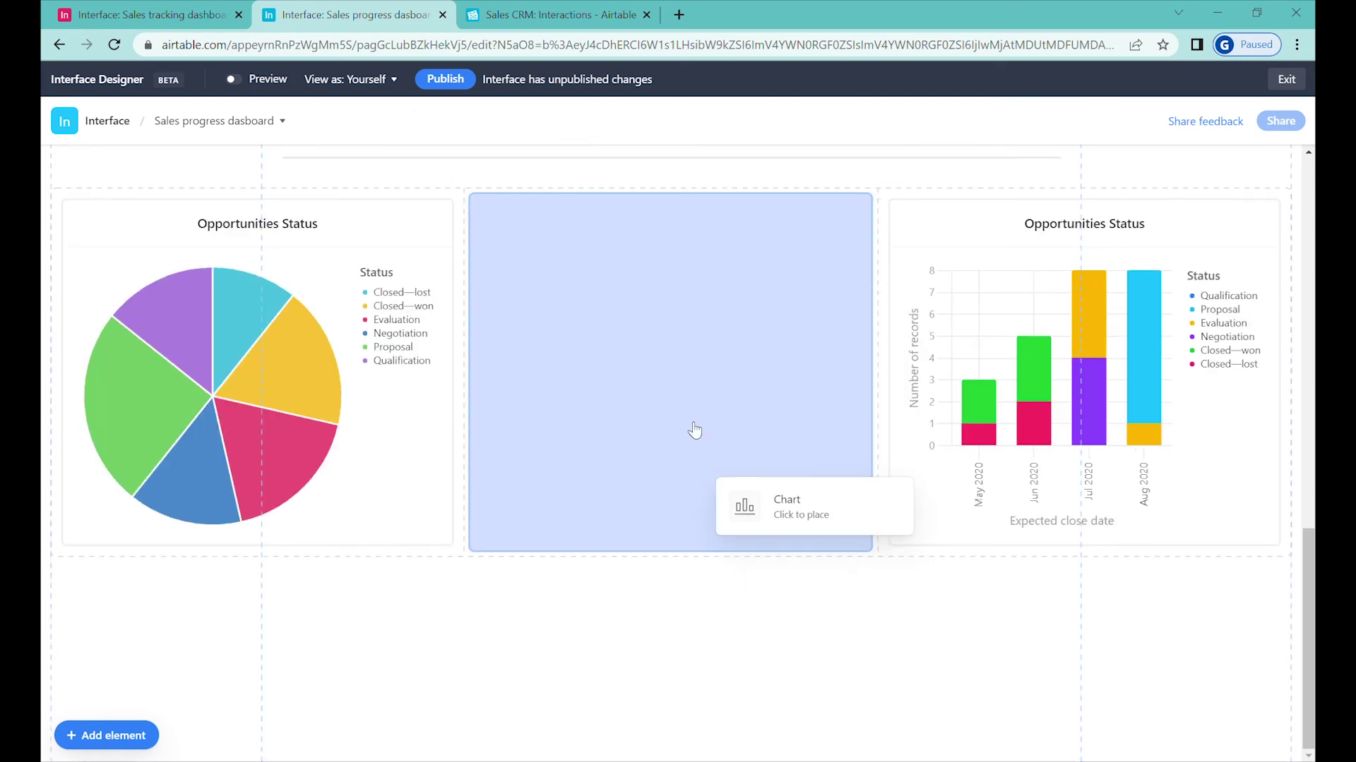
click(566, 242)
drag(487, 175, 245, 650)
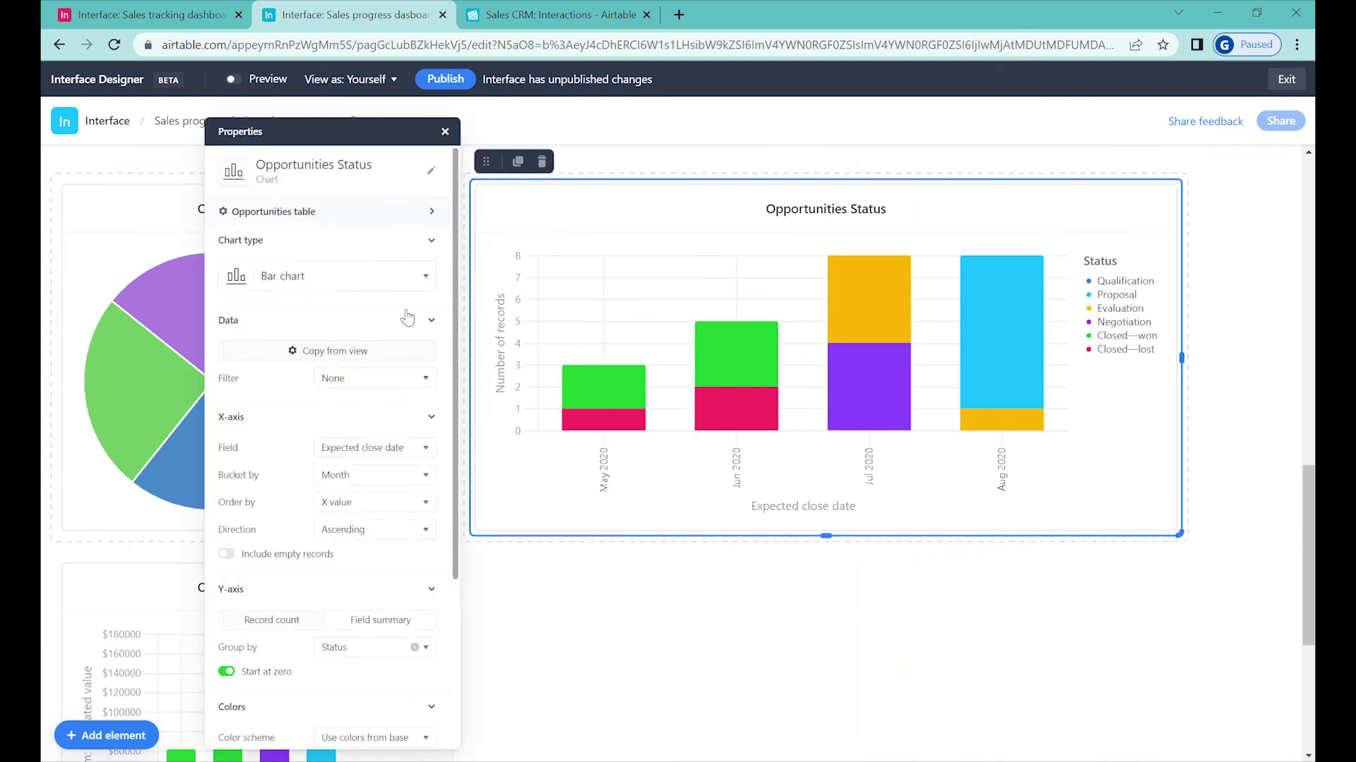
scroll(407, 317, down, 4)
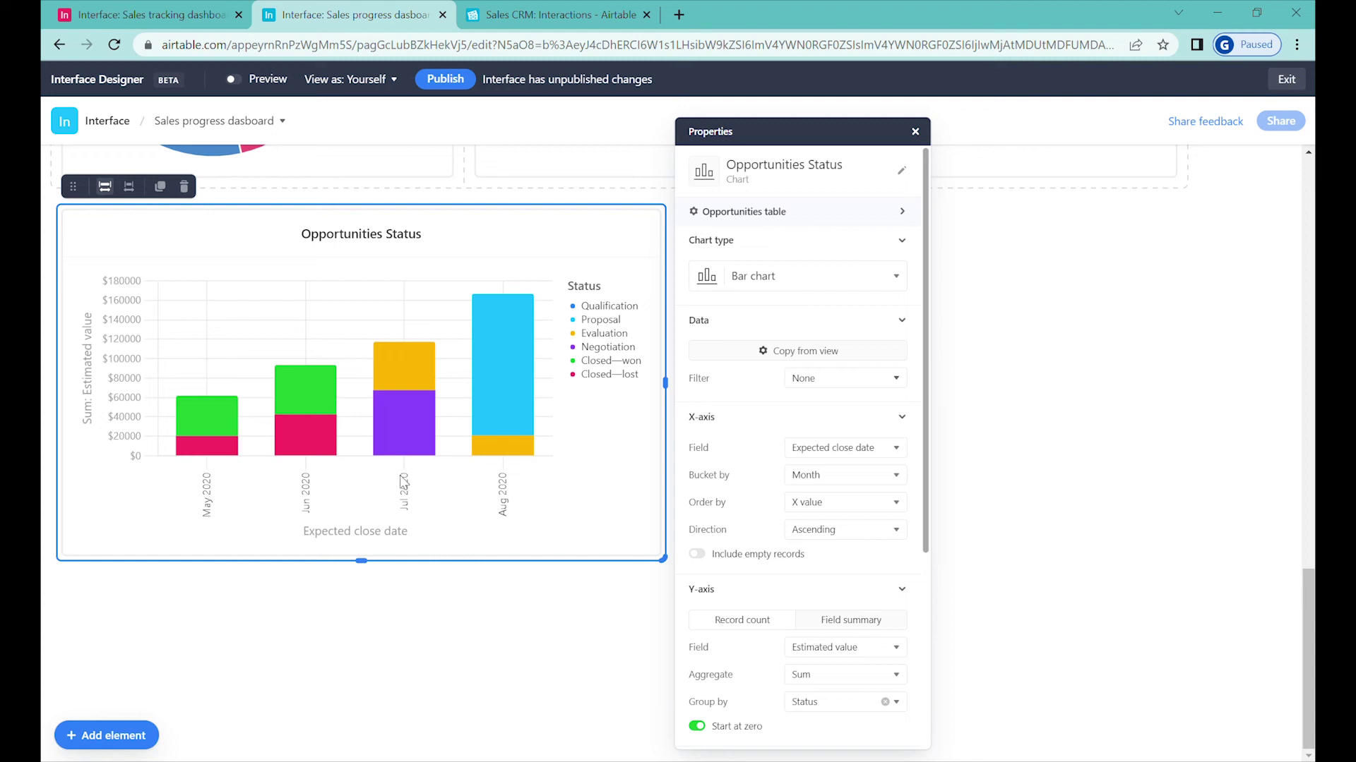
Step: Change the Estimated value chart's x-axis to Owner
click(891, 503)
click(886, 503)
click(840, 447)
text(o)
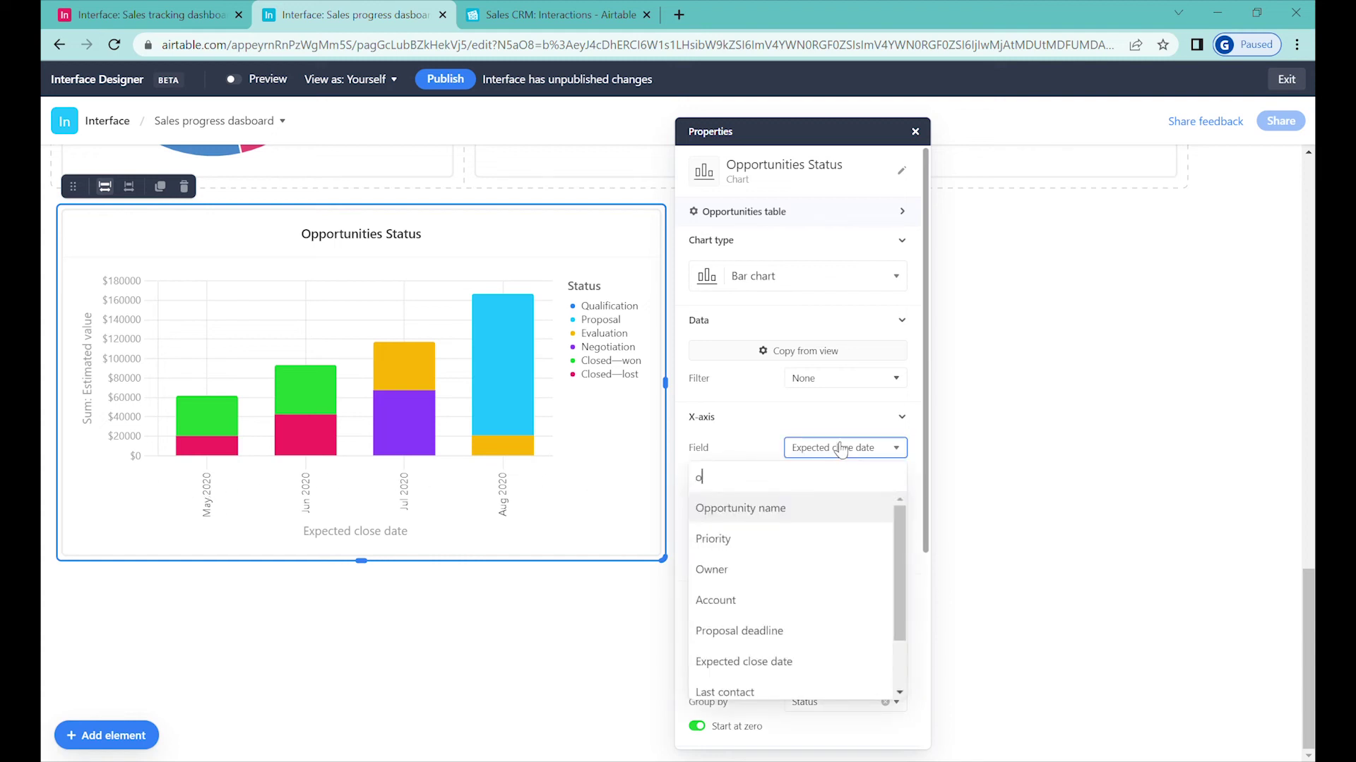
text(wn)
click(737, 514)
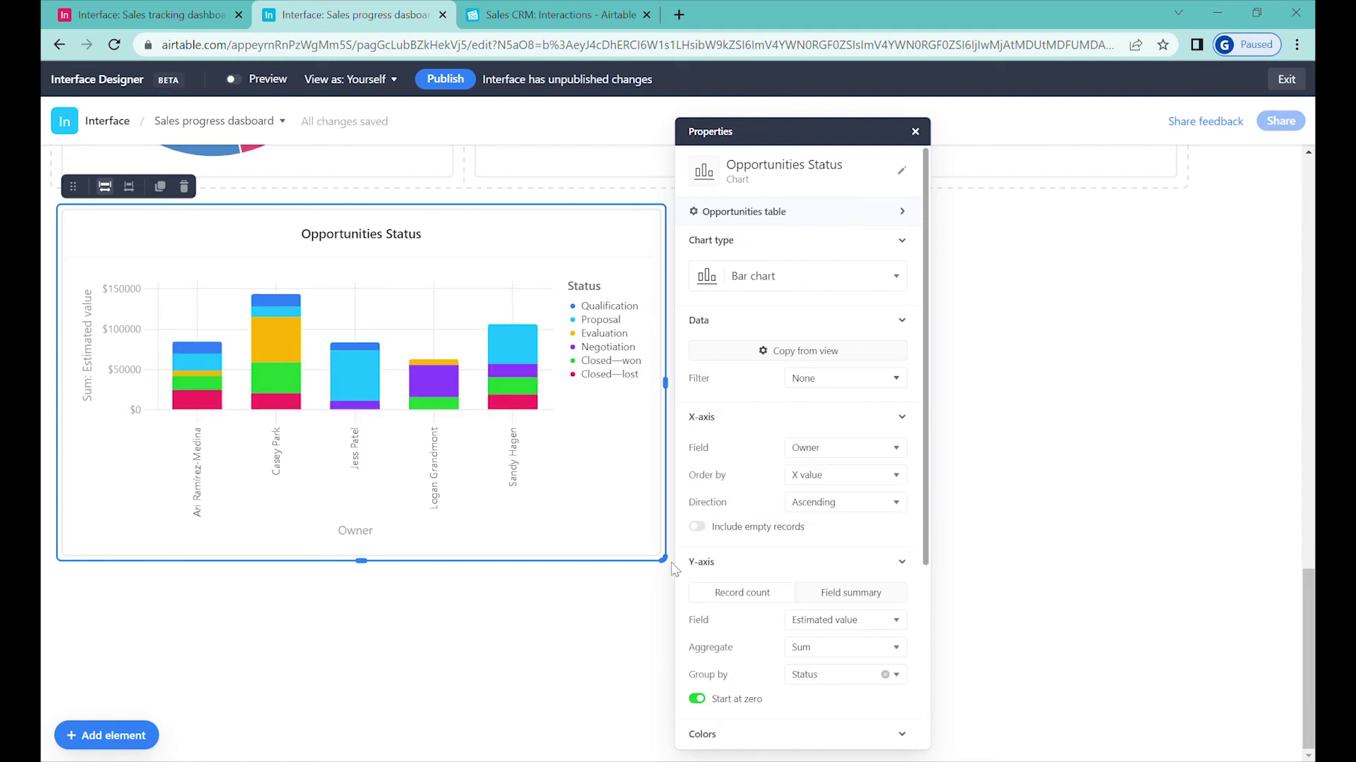
Step: Make the owner value chart taller and sort its bars ascending by Y value
mouse_move(667, 383)
mouse_down()
mouse_move(756, 385)
mouse_move(692, 383)
mouse_up()
drag(375, 562, 376, 622)
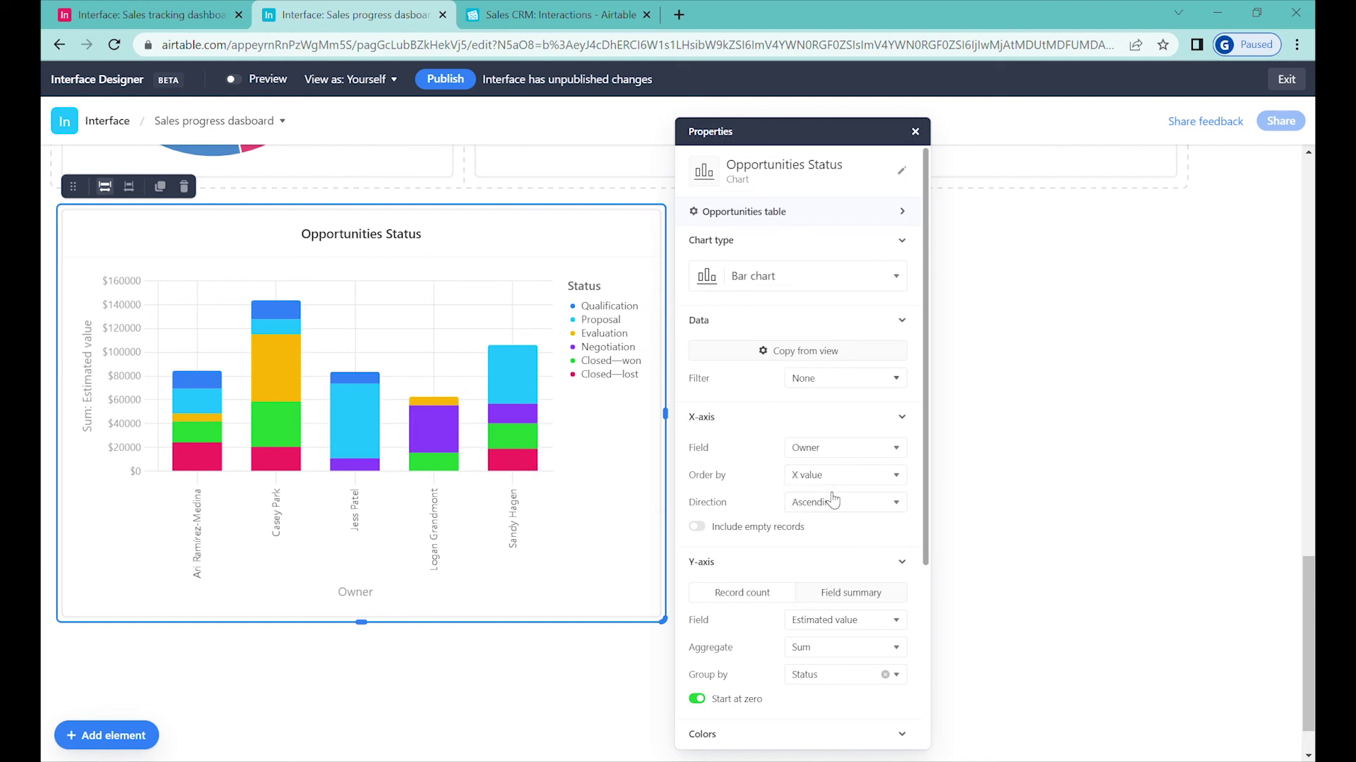
click(824, 486)
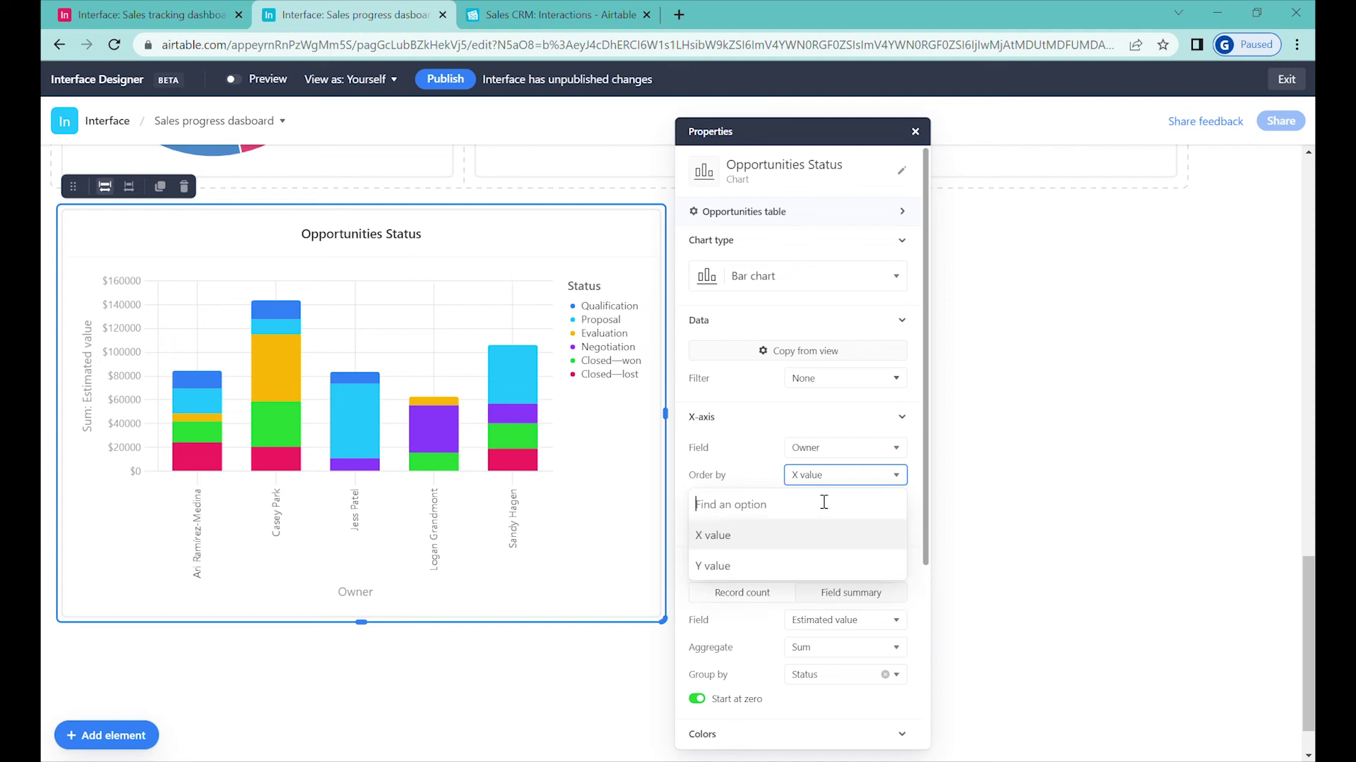
click(750, 563)
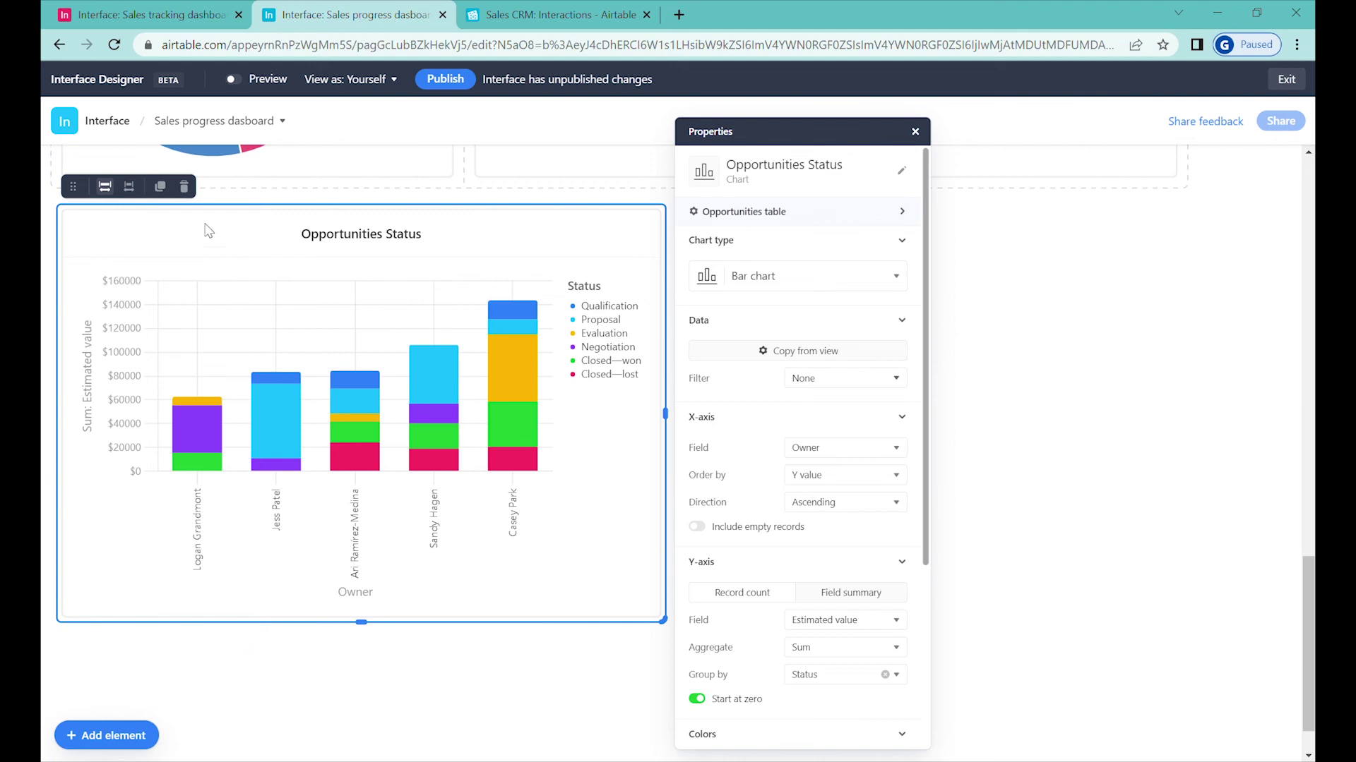
scroll(853, 606, down, 3)
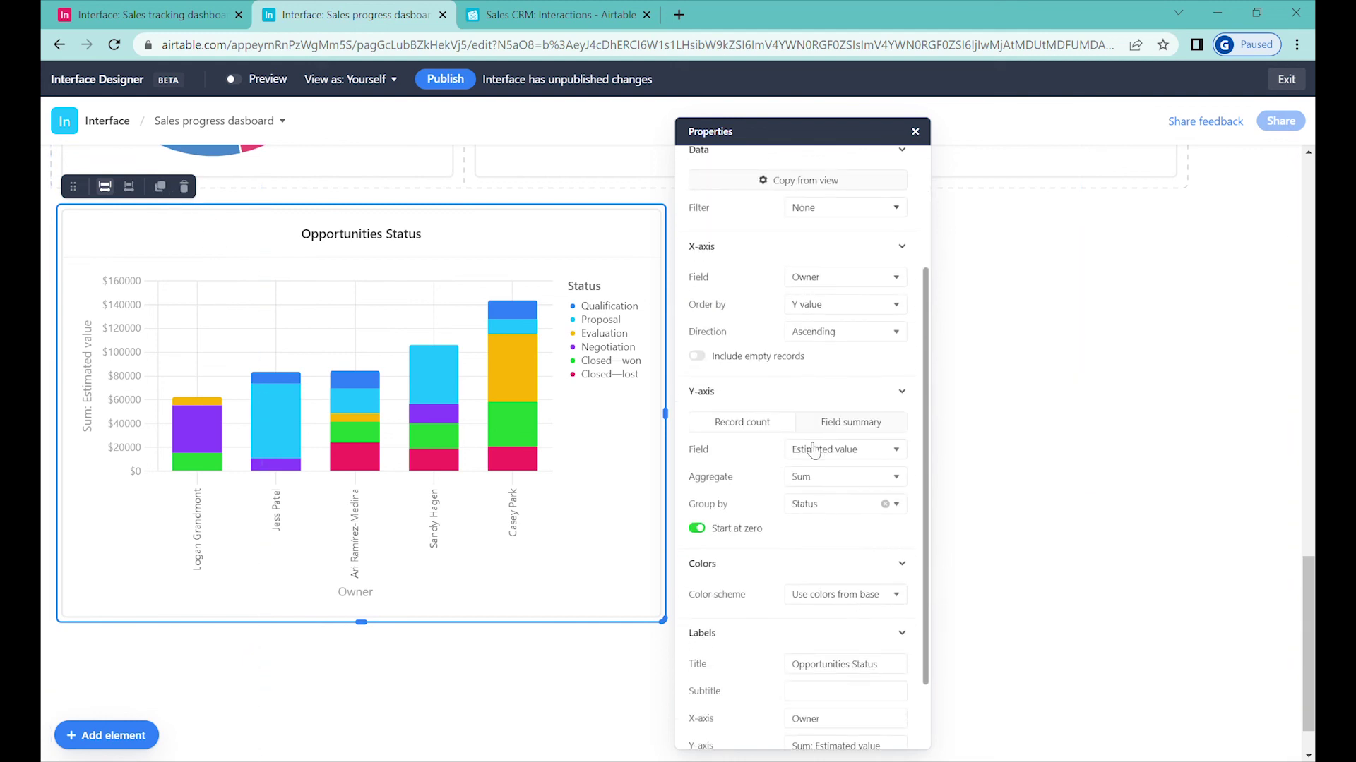
Step: Duplicate the per-Owner chart and switch the left copy's Y-axis to Record count
click(160, 186)
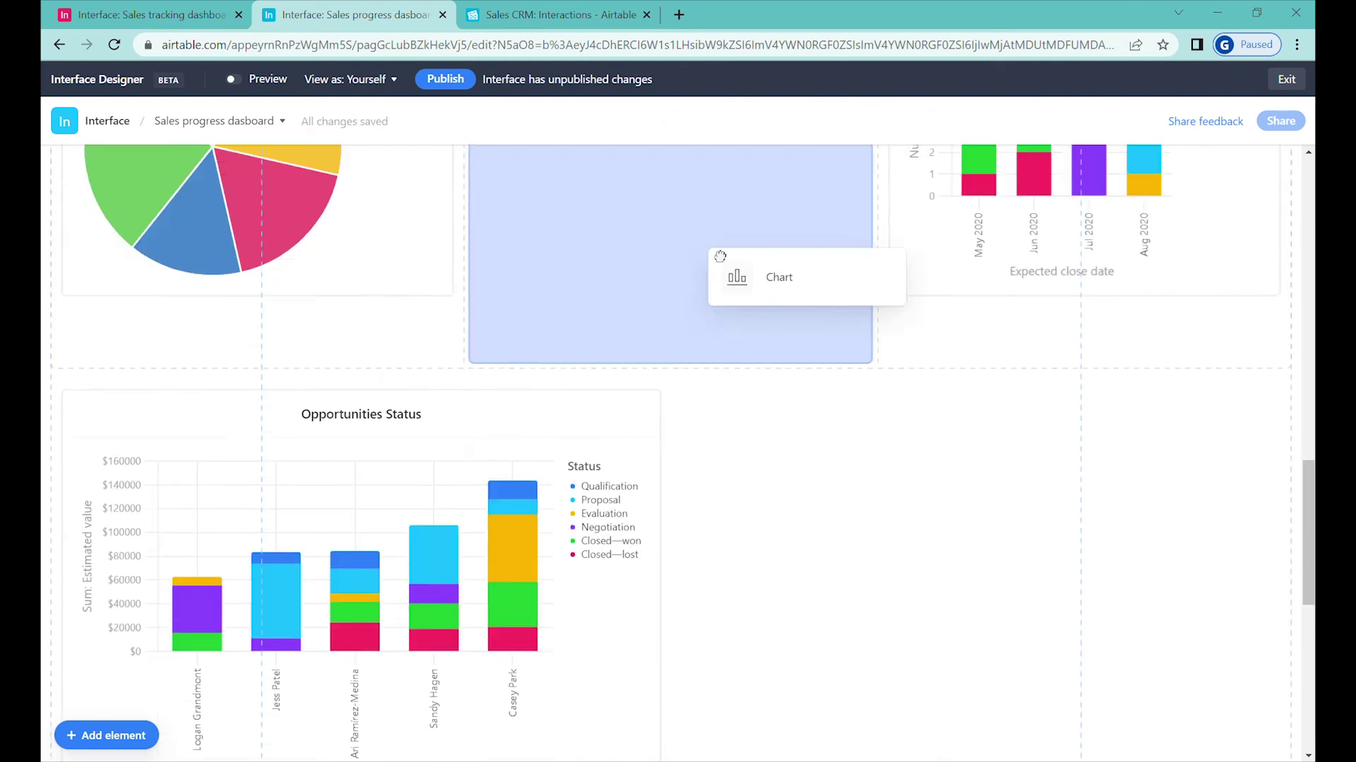
click(264, 378)
scroll(855, 536, down, 3)
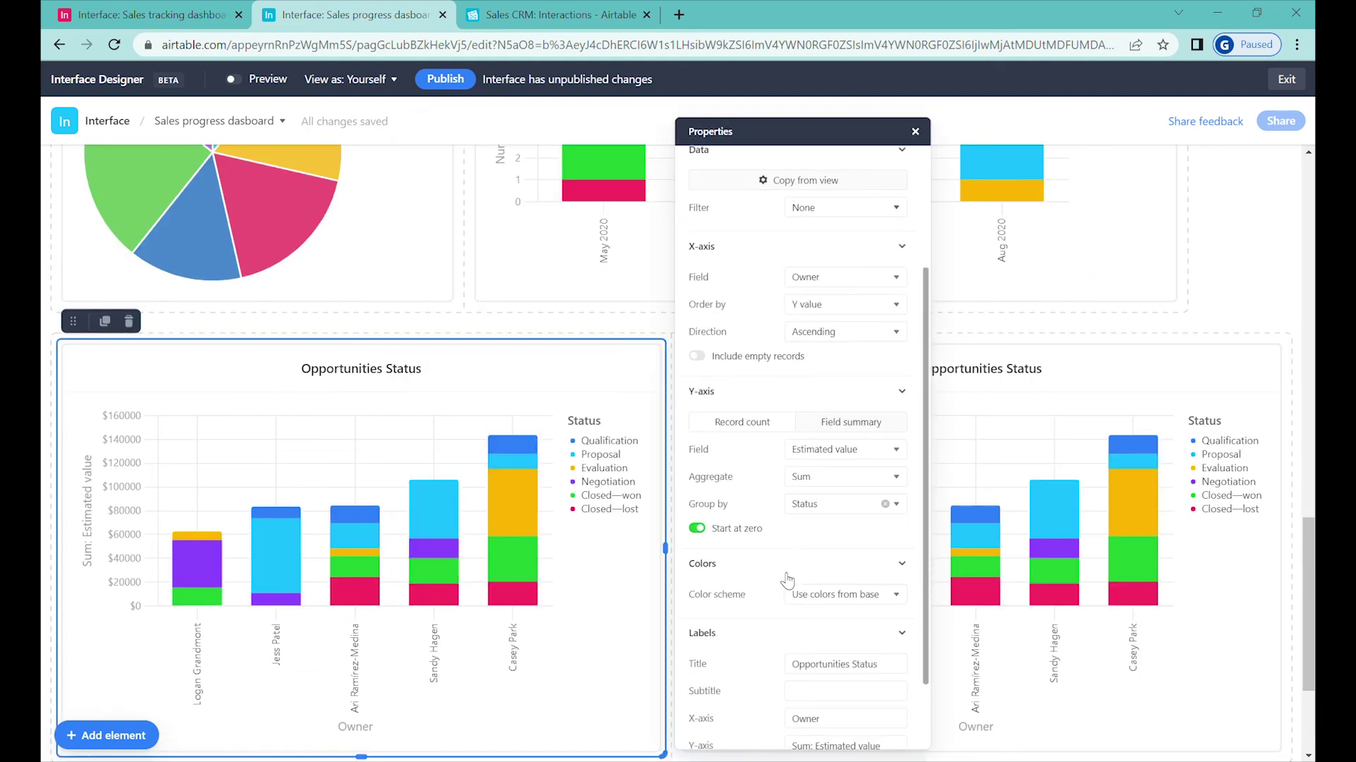
click(752, 426)
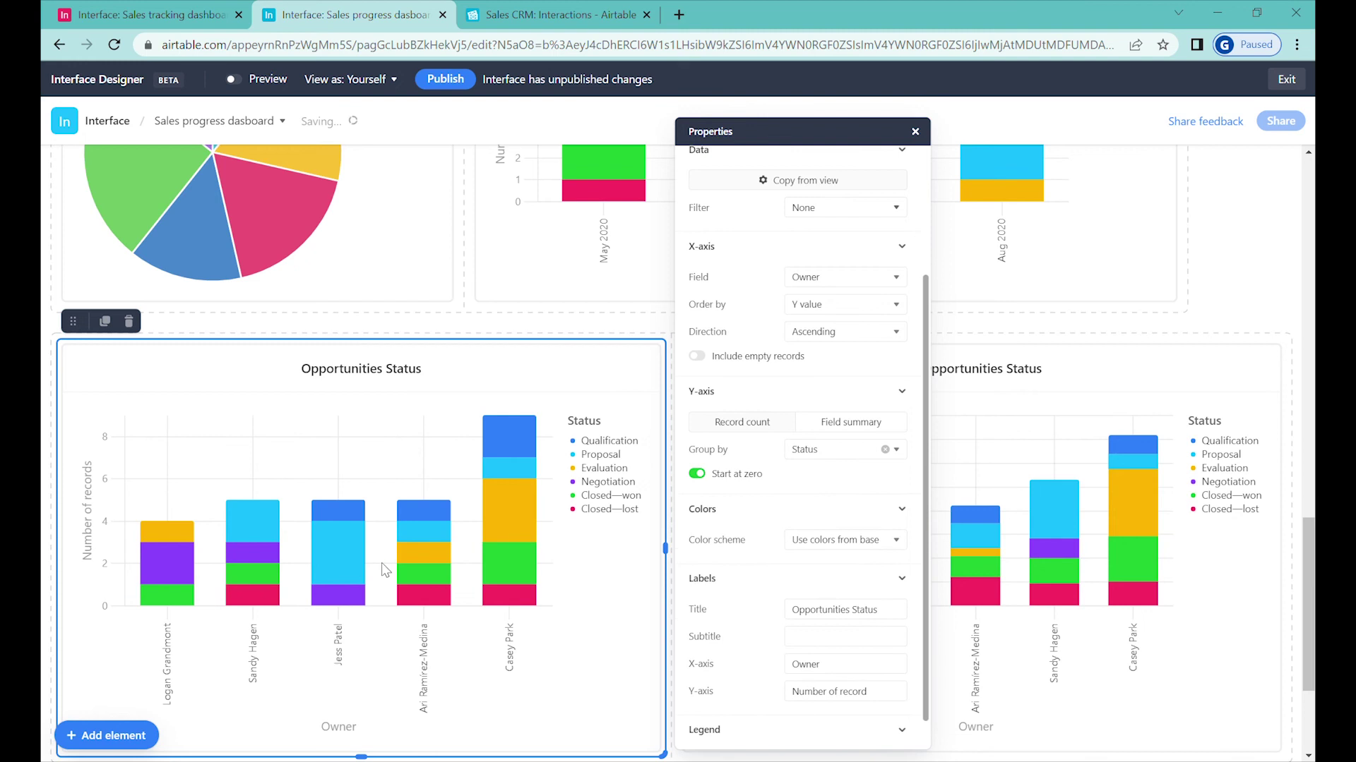
mouse_move(519, 428)
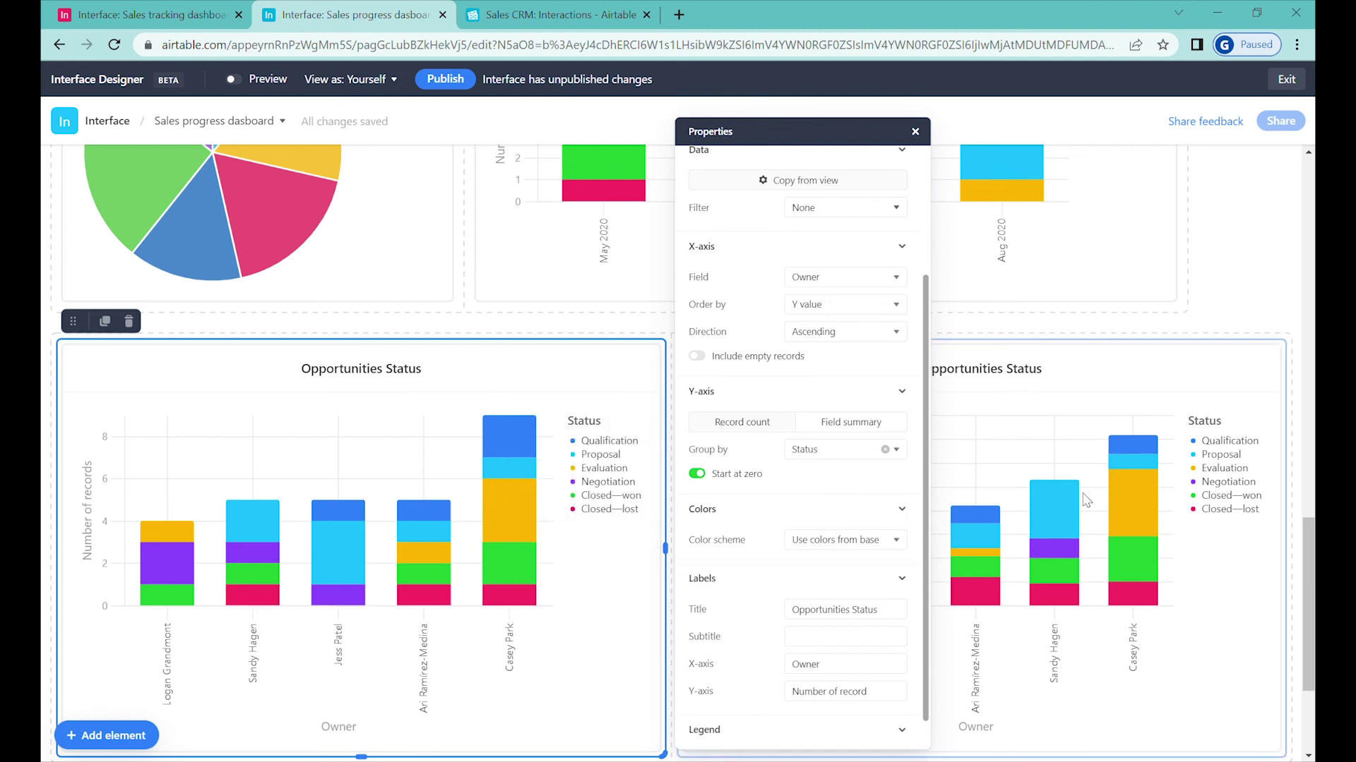
click(1073, 441)
scroll(1073, 442, down, 3)
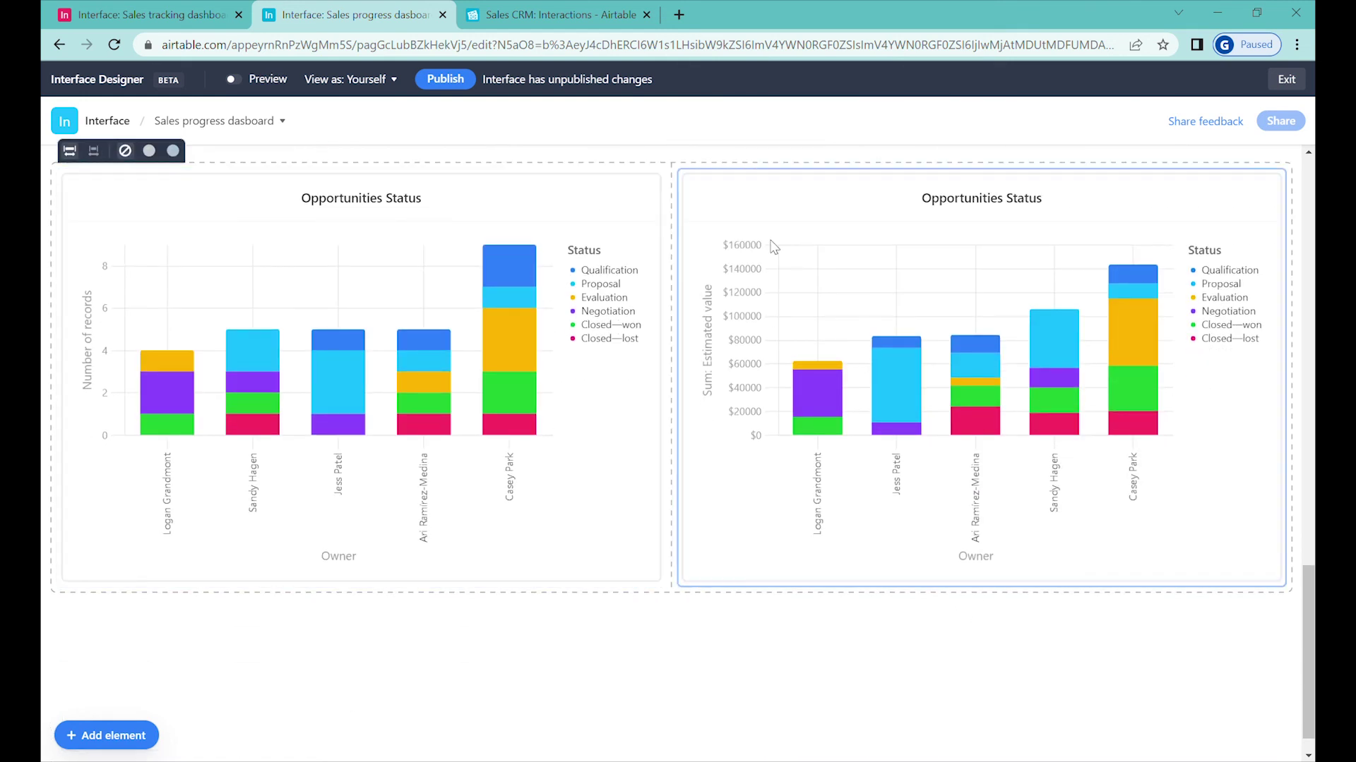
scroll(773, 247, down, 1)
click(293, 212)
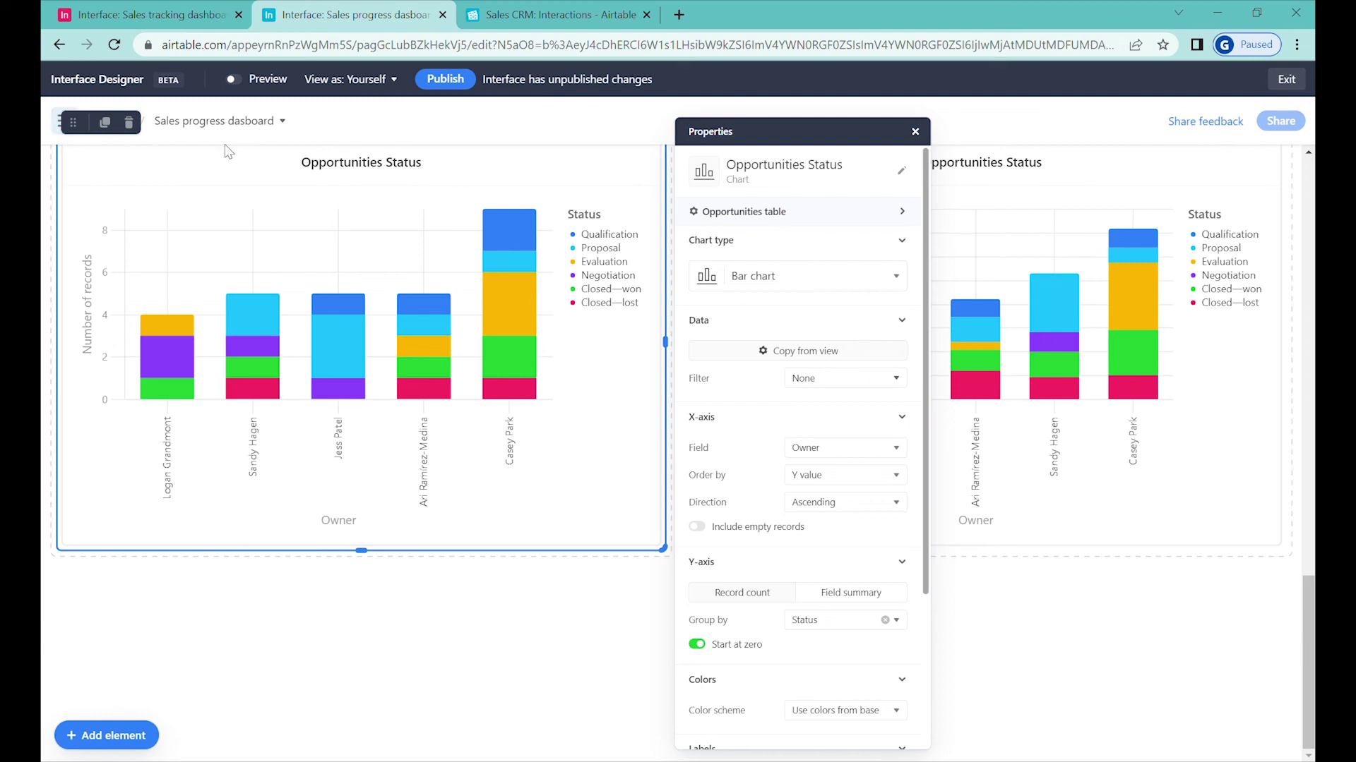
Step: Duplicate the record-count chart and make it plot Status on the x-axis, stacked by Owner
scroll(423, 388, up, 3)
key(ctrl+d)
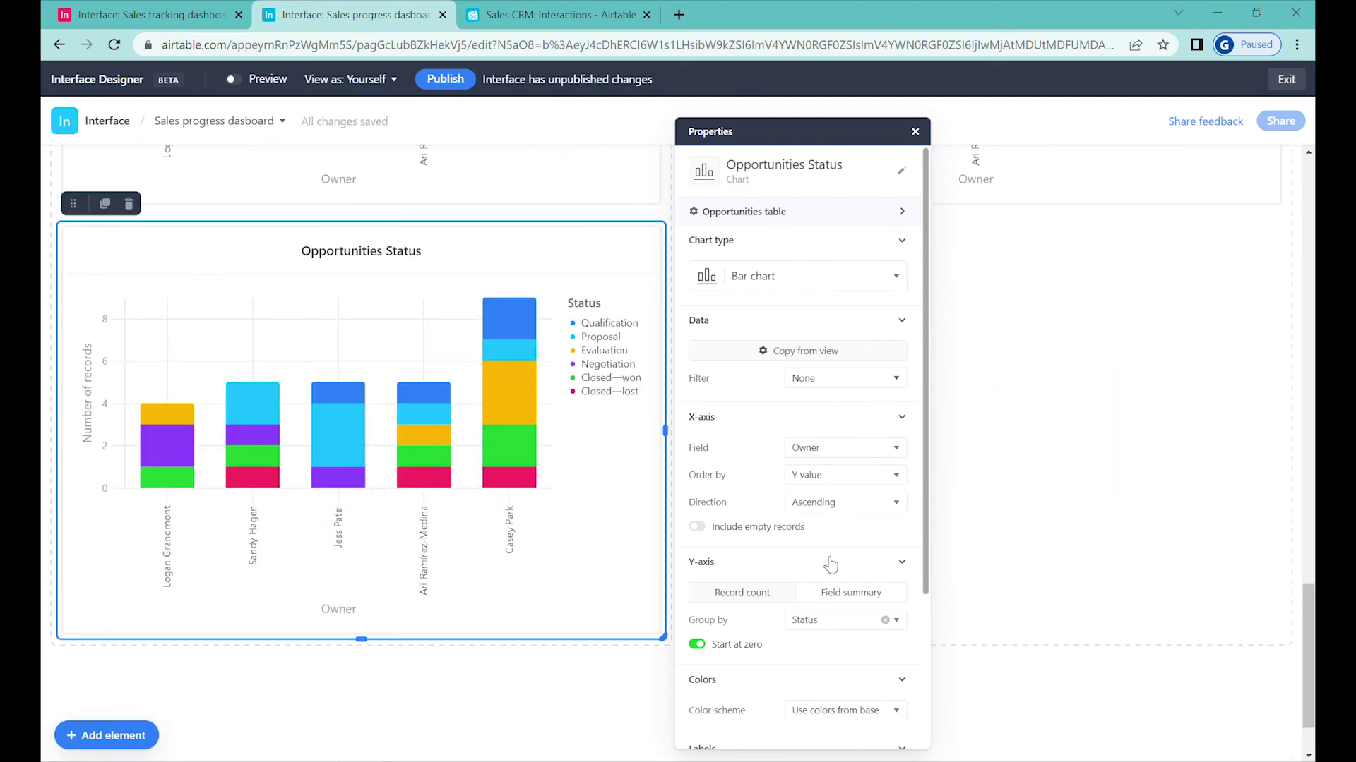
scroll(826, 480, down, 3)
click(848, 246)
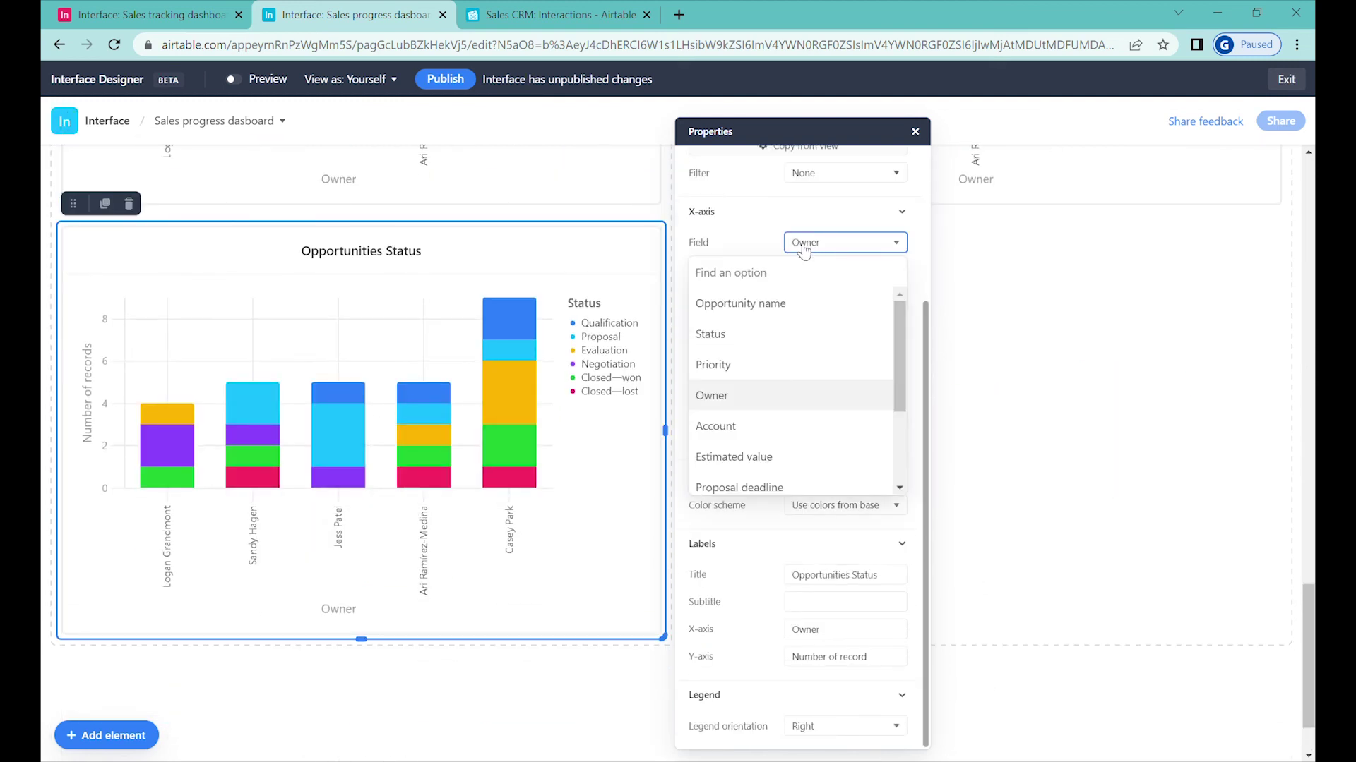
text(s)
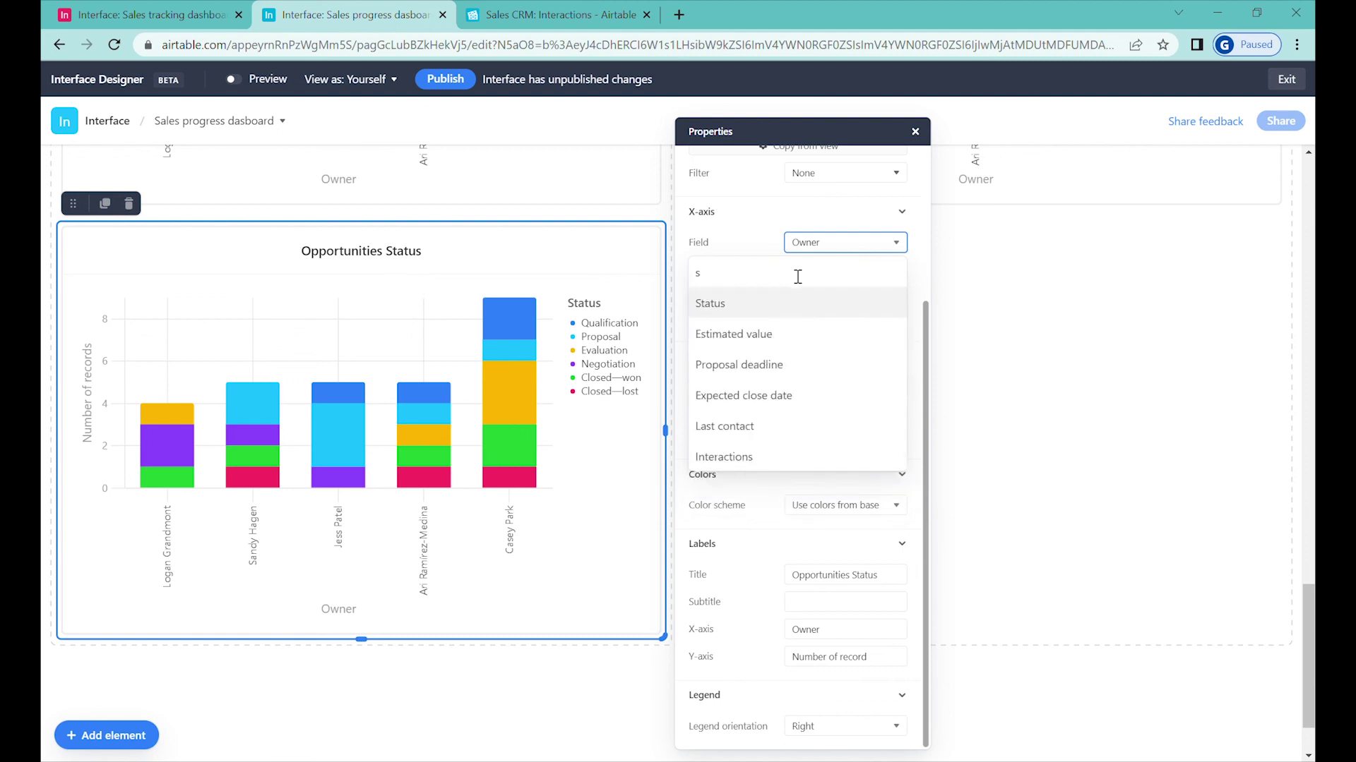
click(792, 305)
click(856, 422)
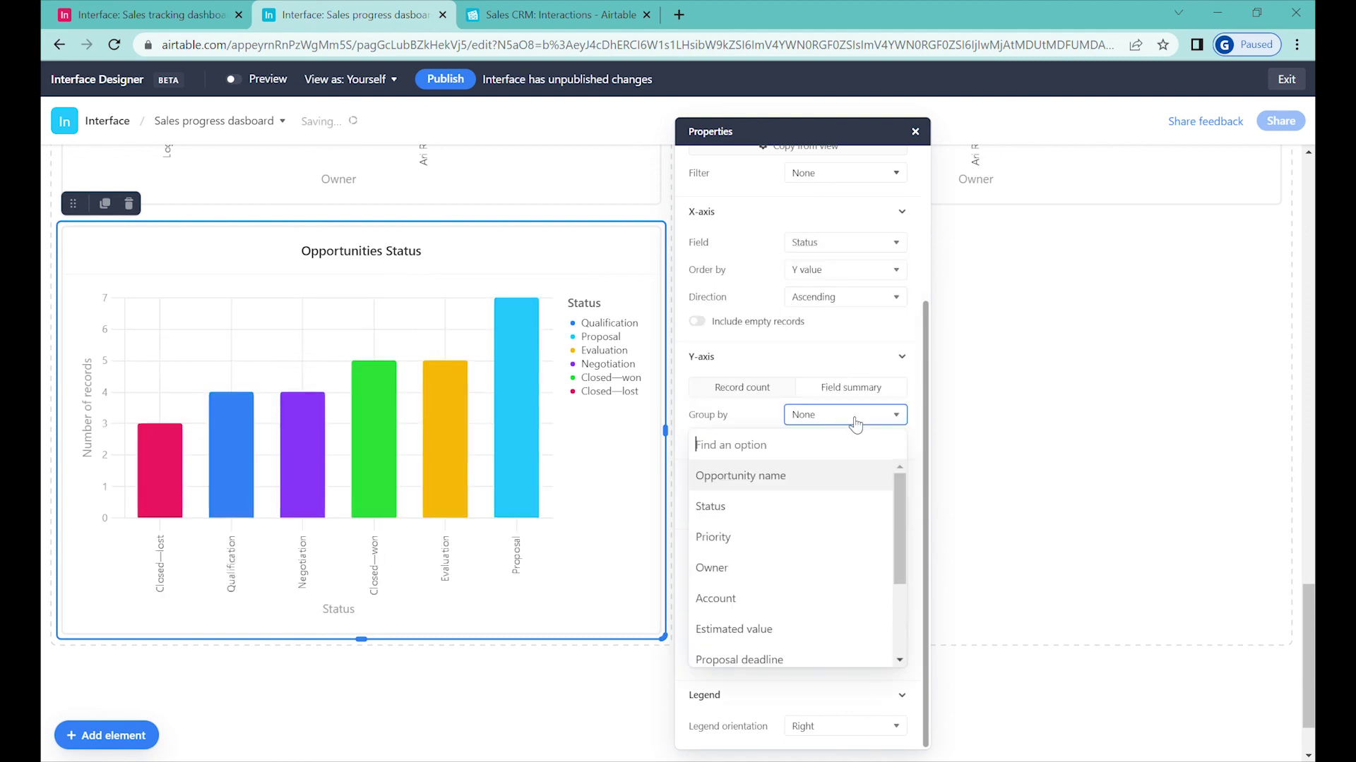
text(ow)
click(720, 475)
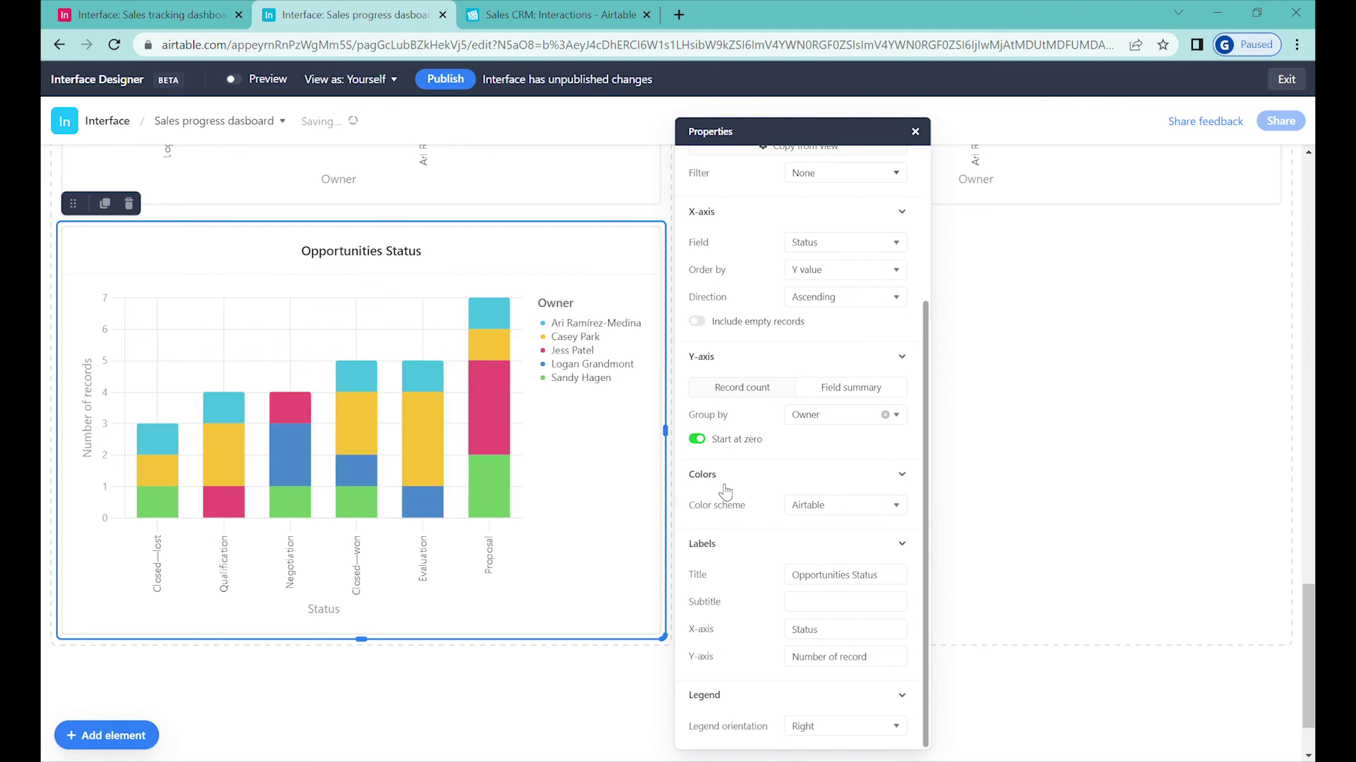
Step: Order the status bars alphabetically by X value and place a second copy beside the chart
click(857, 273)
click(812, 337)
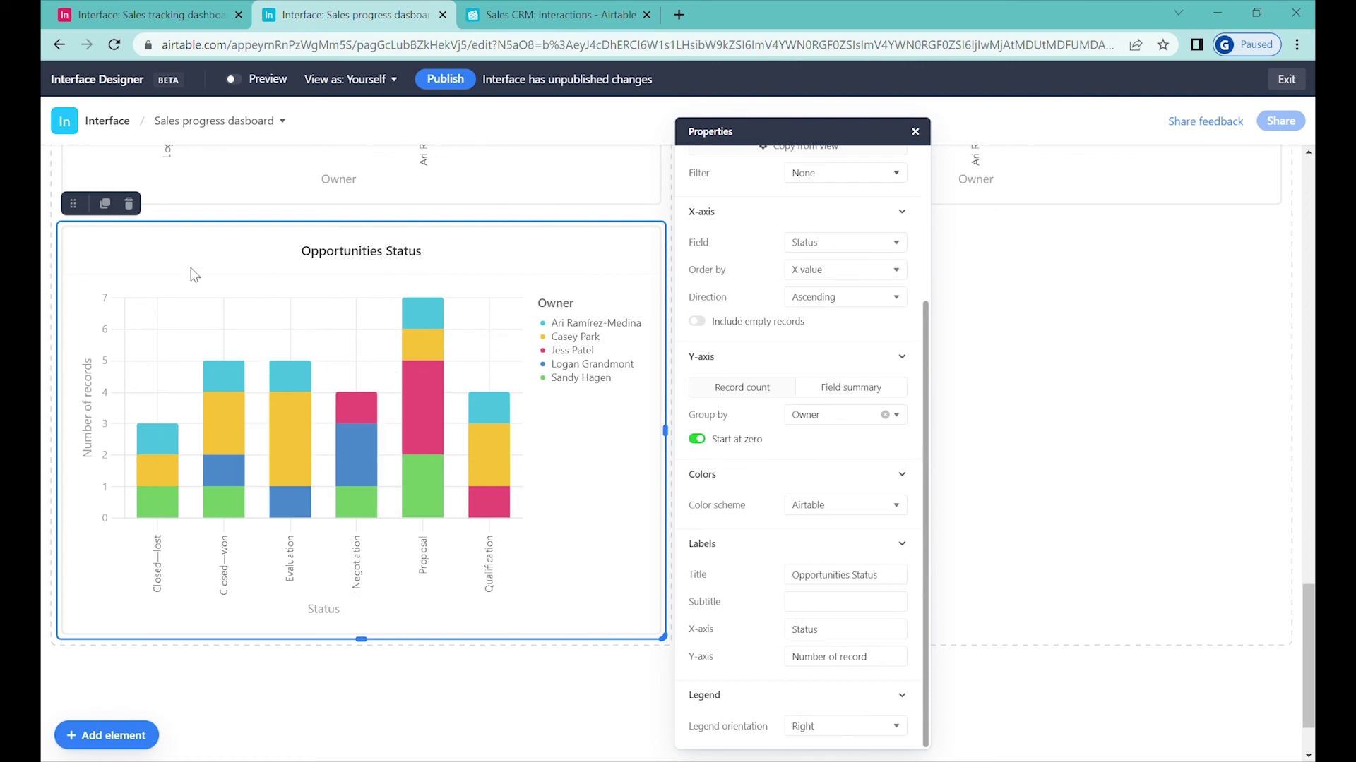
click(105, 204)
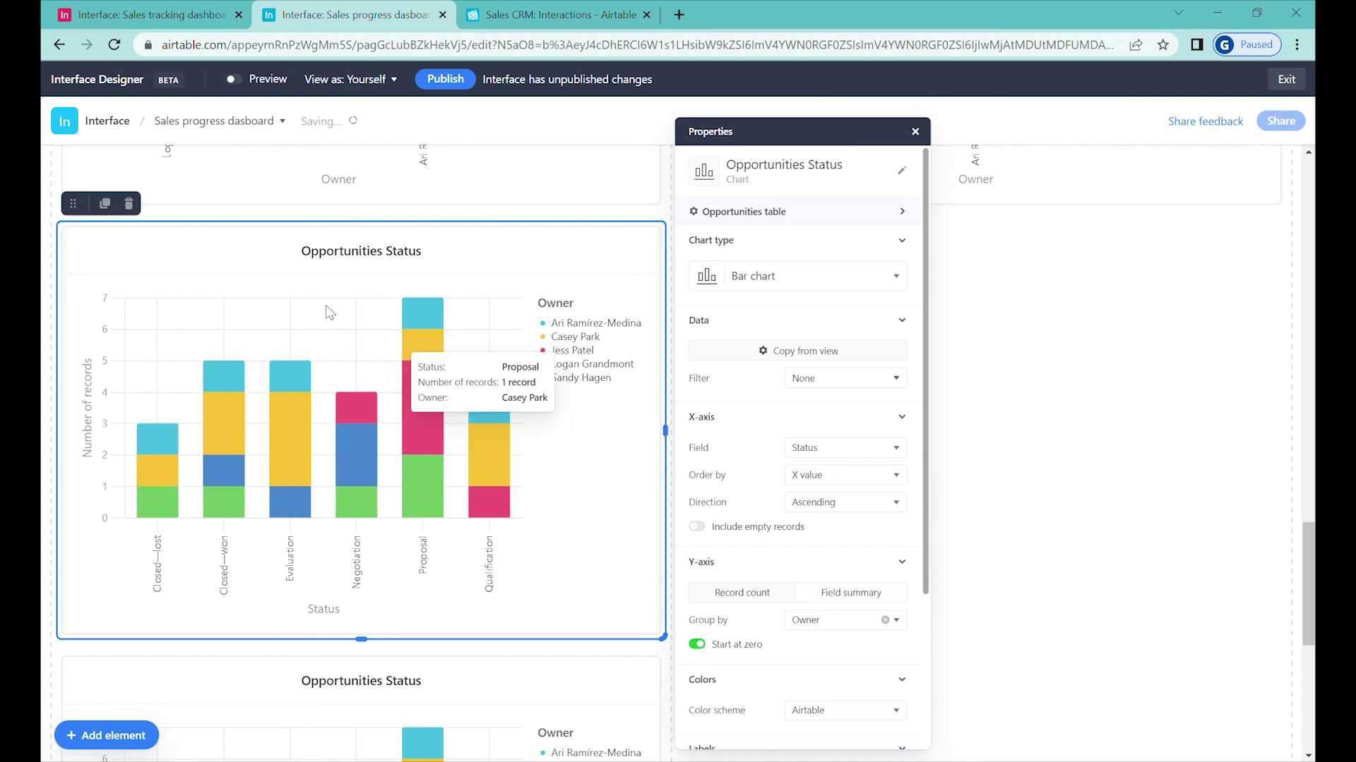
drag(81, 230, 829, 390)
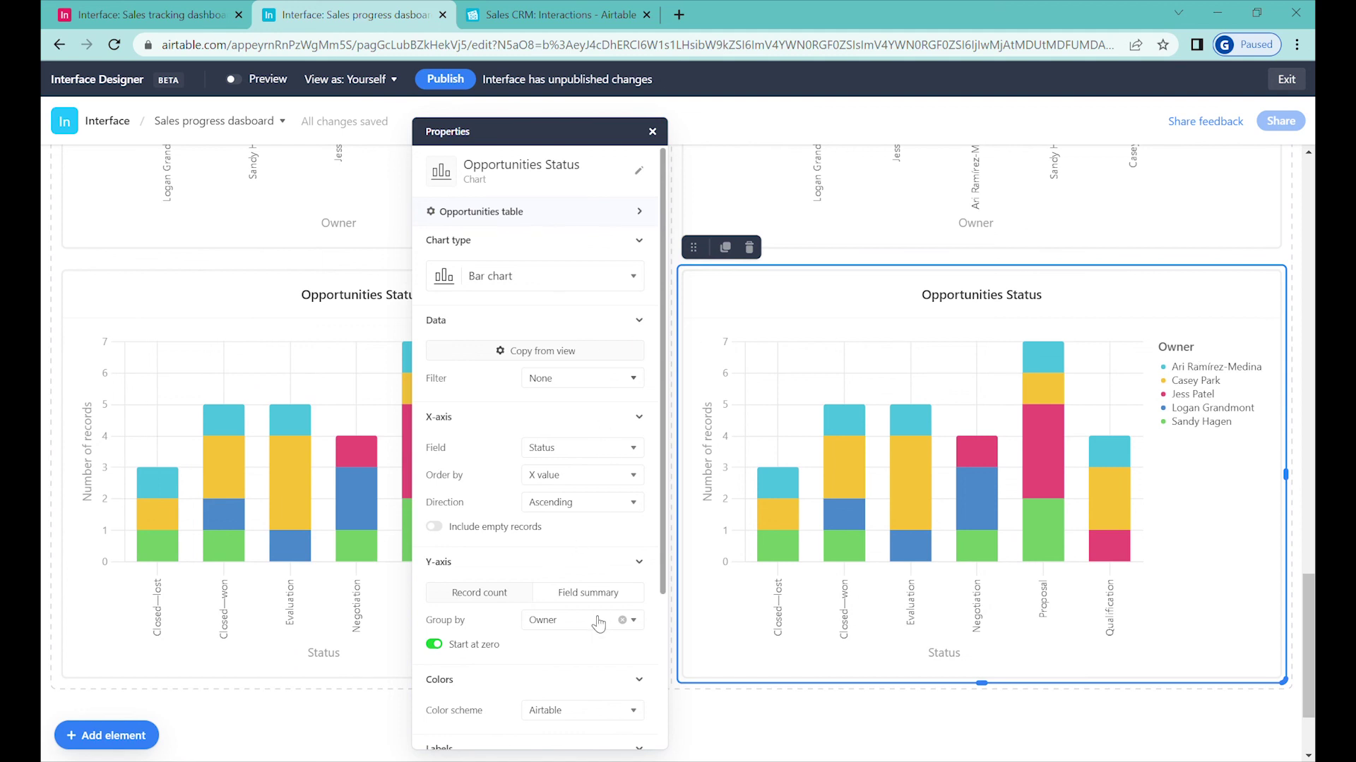
Step: Filter the right-hand chart to Status is any of Closed—won, Closed—lost
scroll(596, 621, down, 3)
scroll(548, 413, up, 3)
click(587, 389)
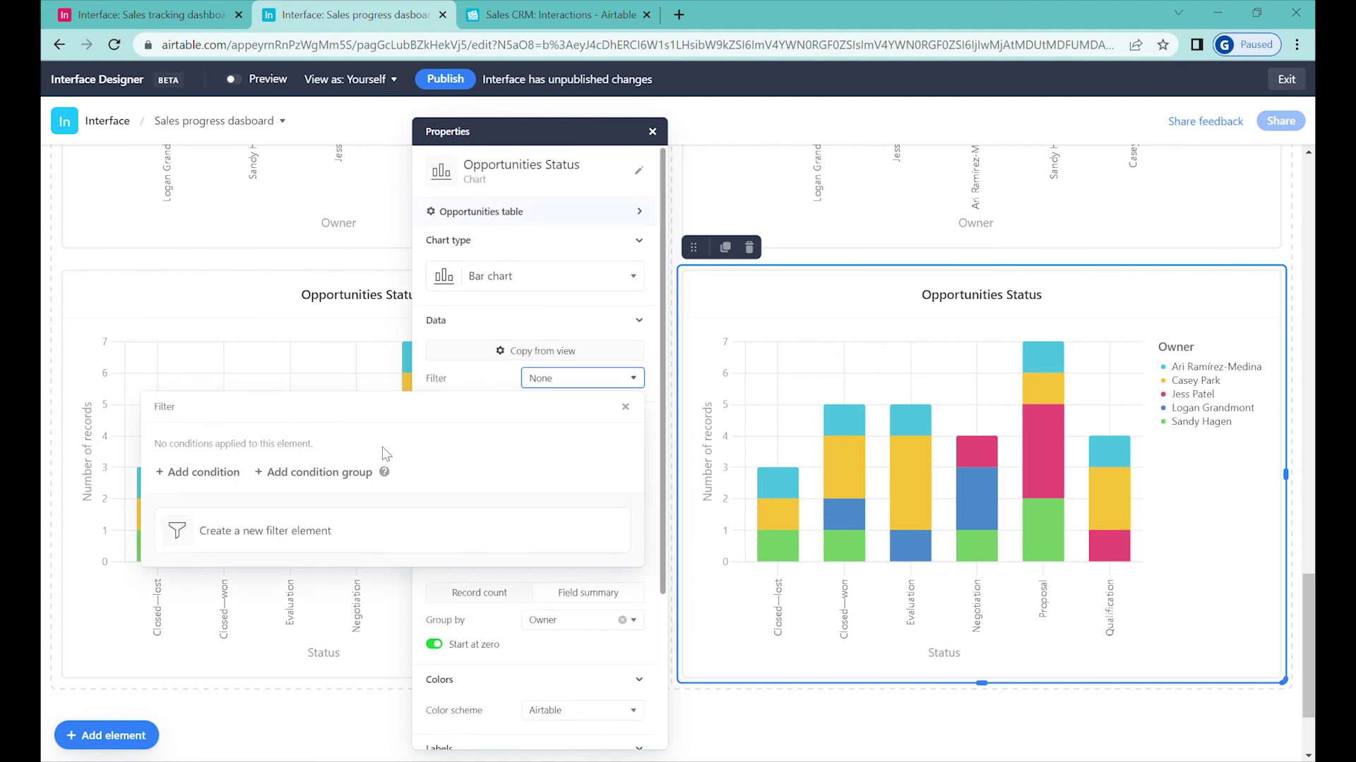
click(198, 473)
click(256, 483)
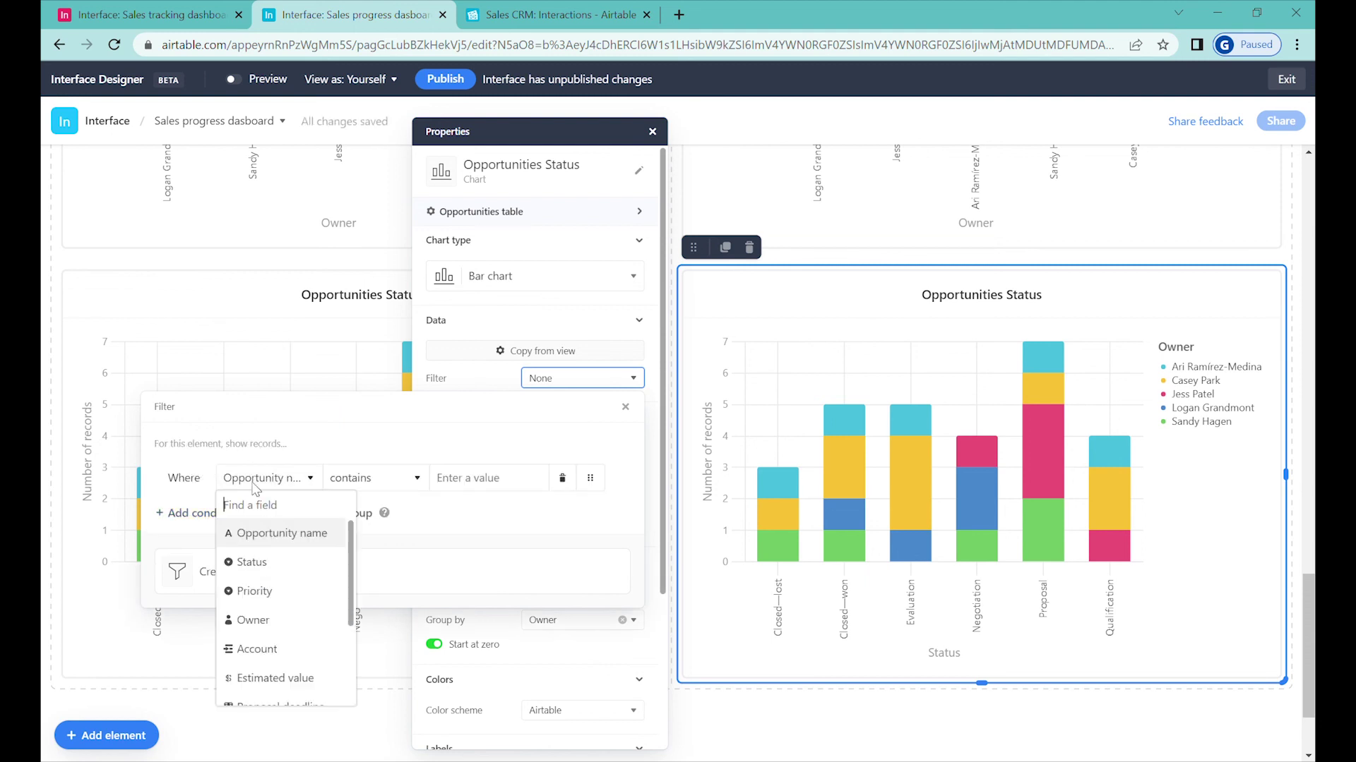
click(252, 562)
click(759, 486)
click(763, 594)
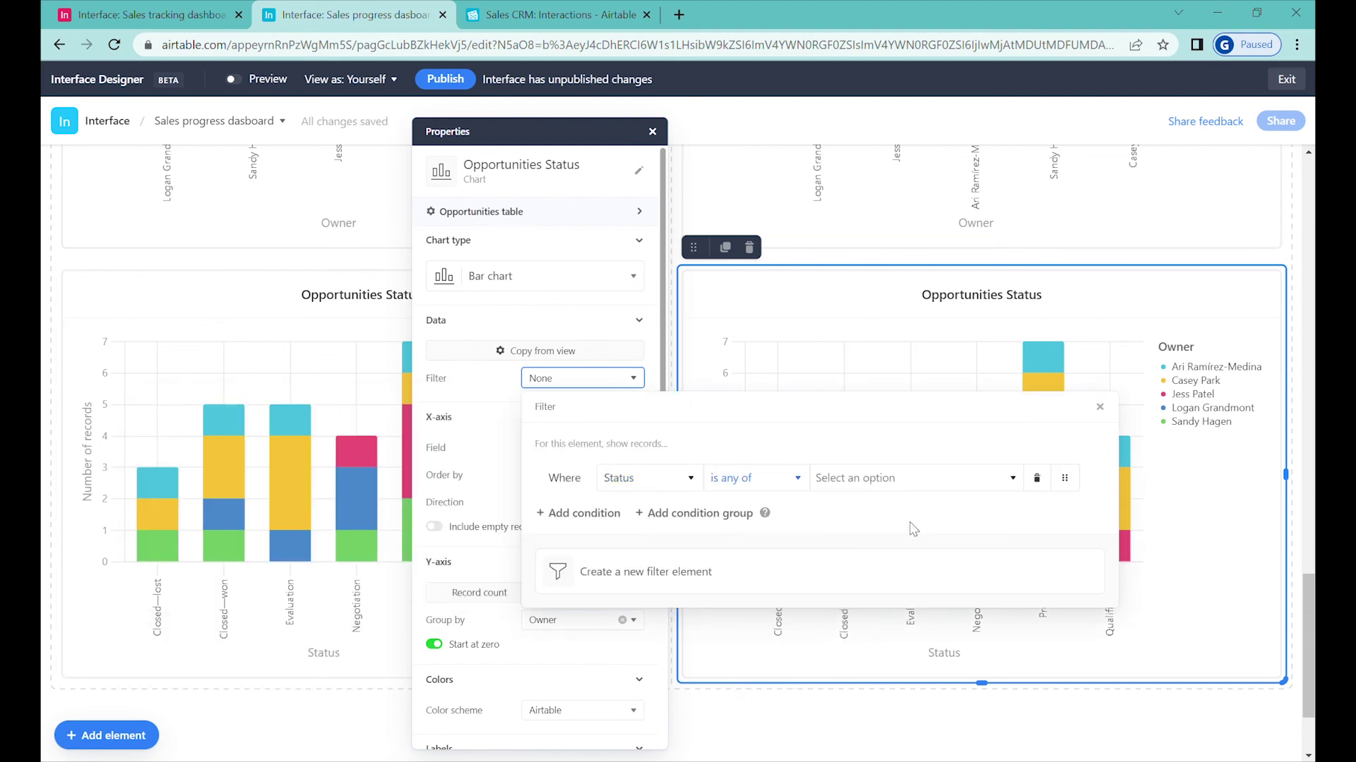
click(953, 480)
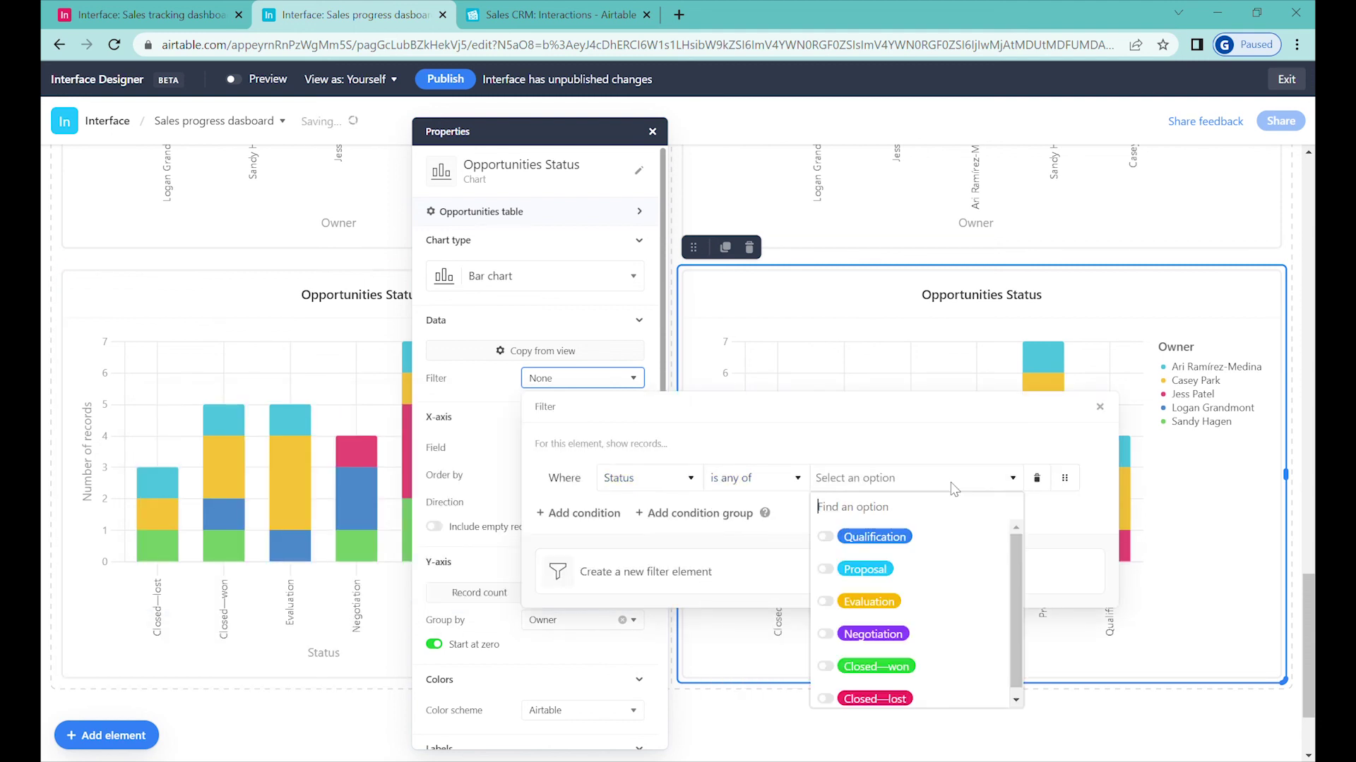
click(882, 670)
click(876, 693)
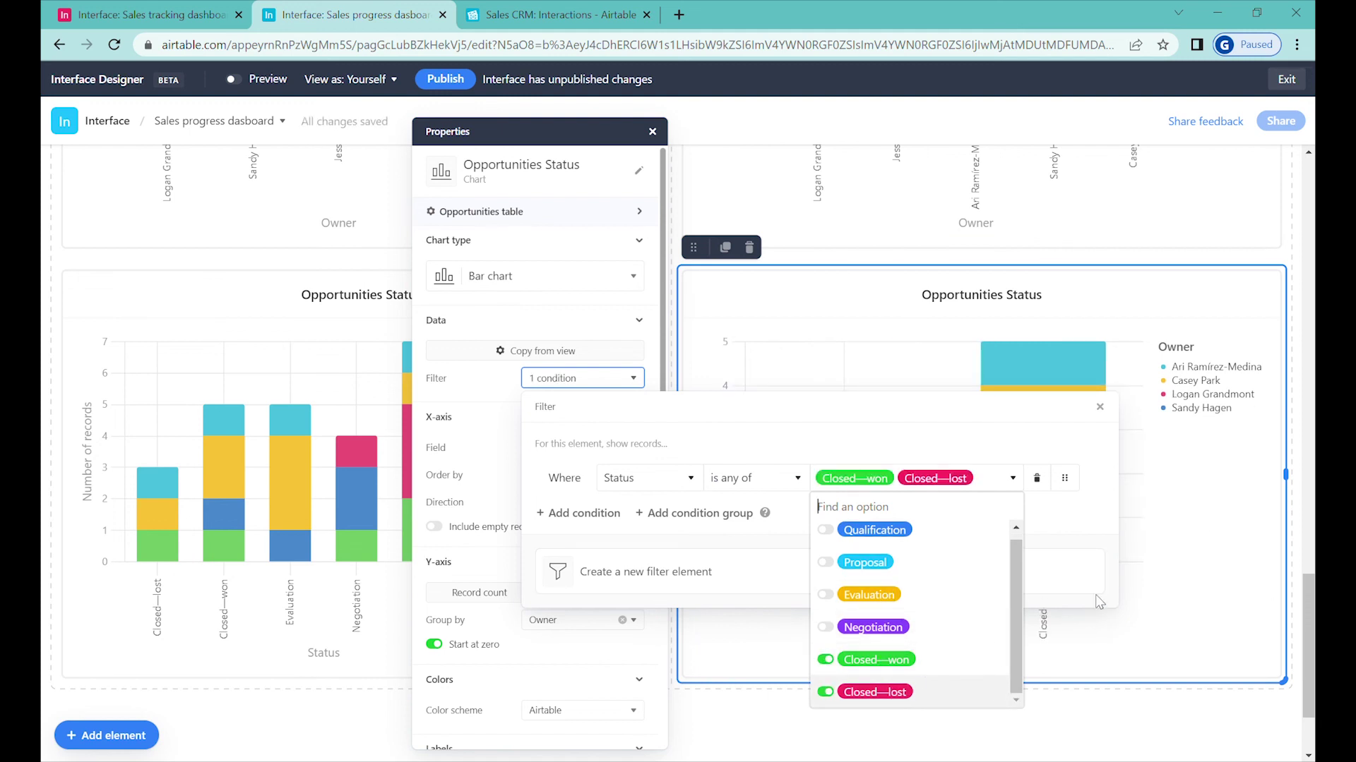
Step: Close the filter and properties panels, then reselect the filtered chart to review its settings
click(1099, 407)
click(1099, 406)
click(653, 132)
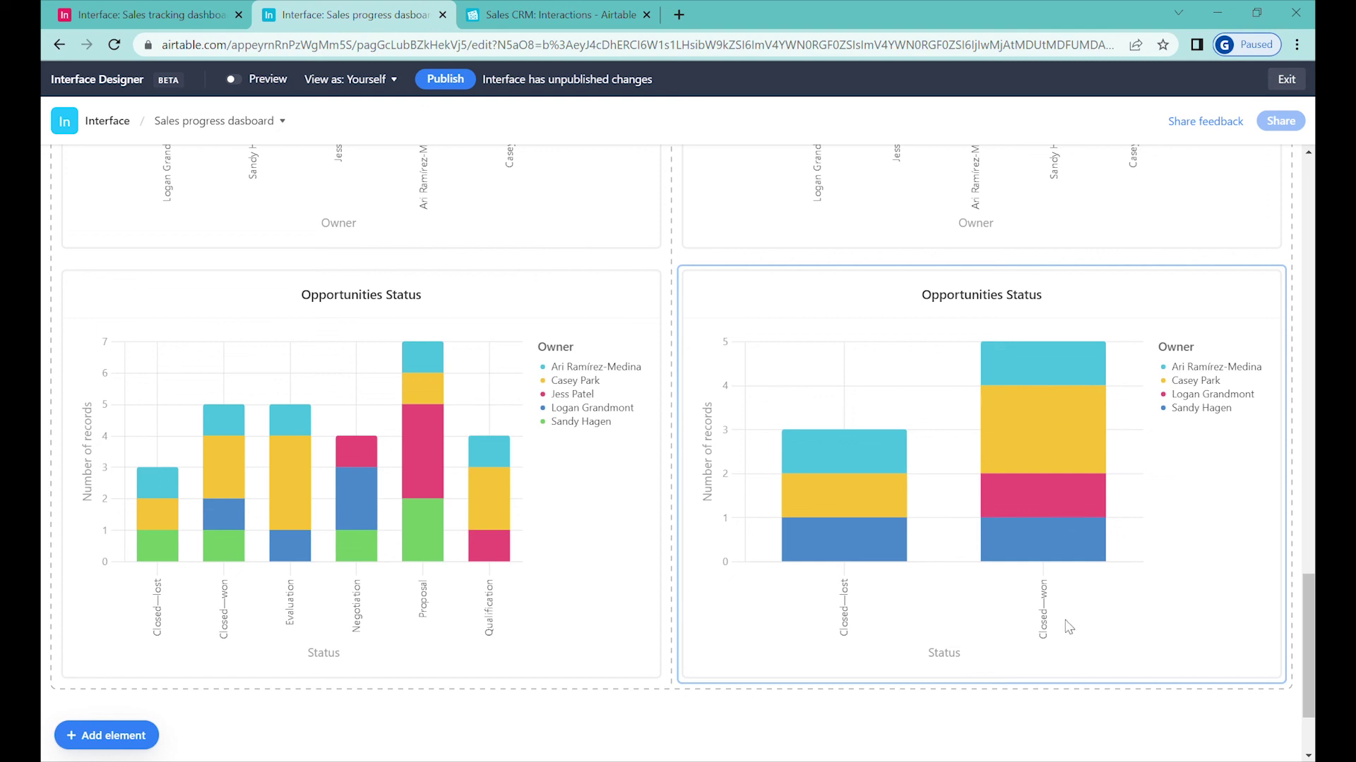
click(1056, 445)
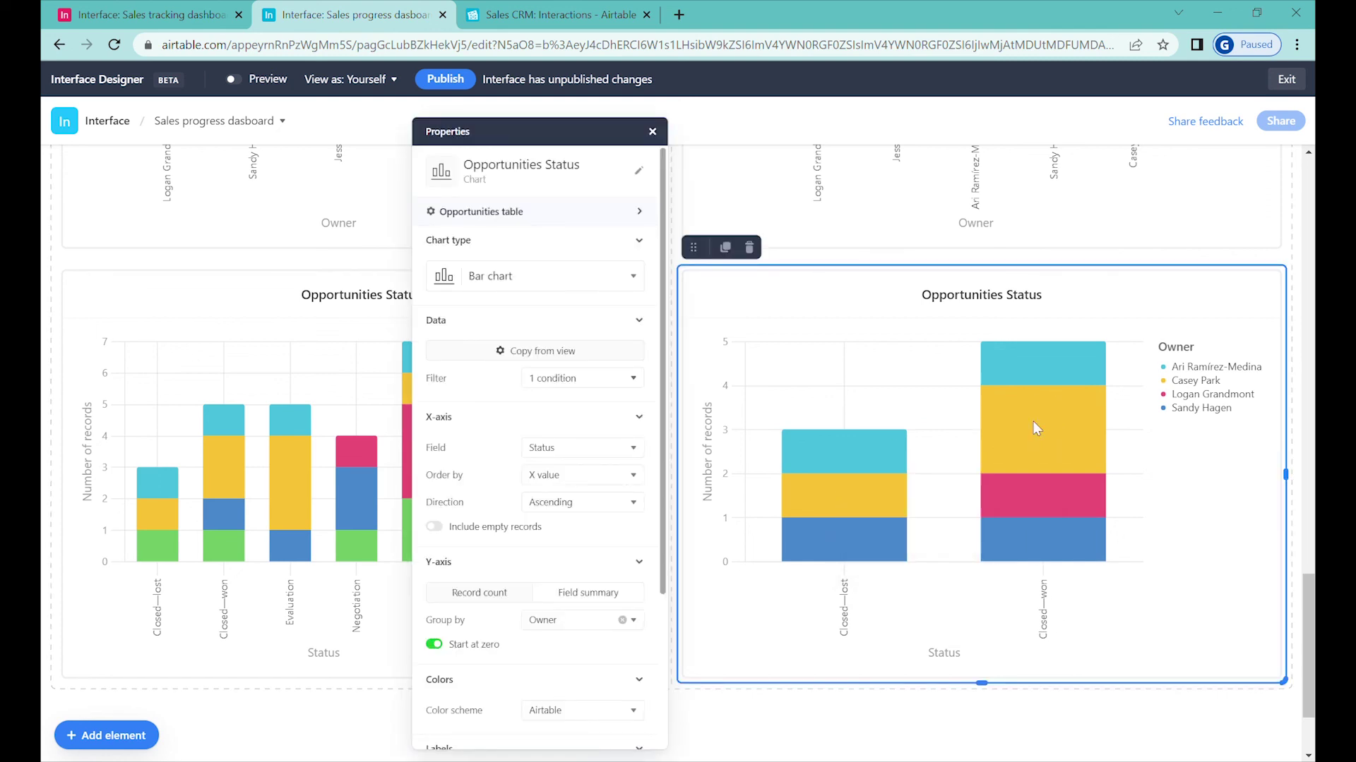
Step: Close the chart properties panel and scroll through the finished sales dashboard
key(Escape)
scroll(869, 573, up, 8)
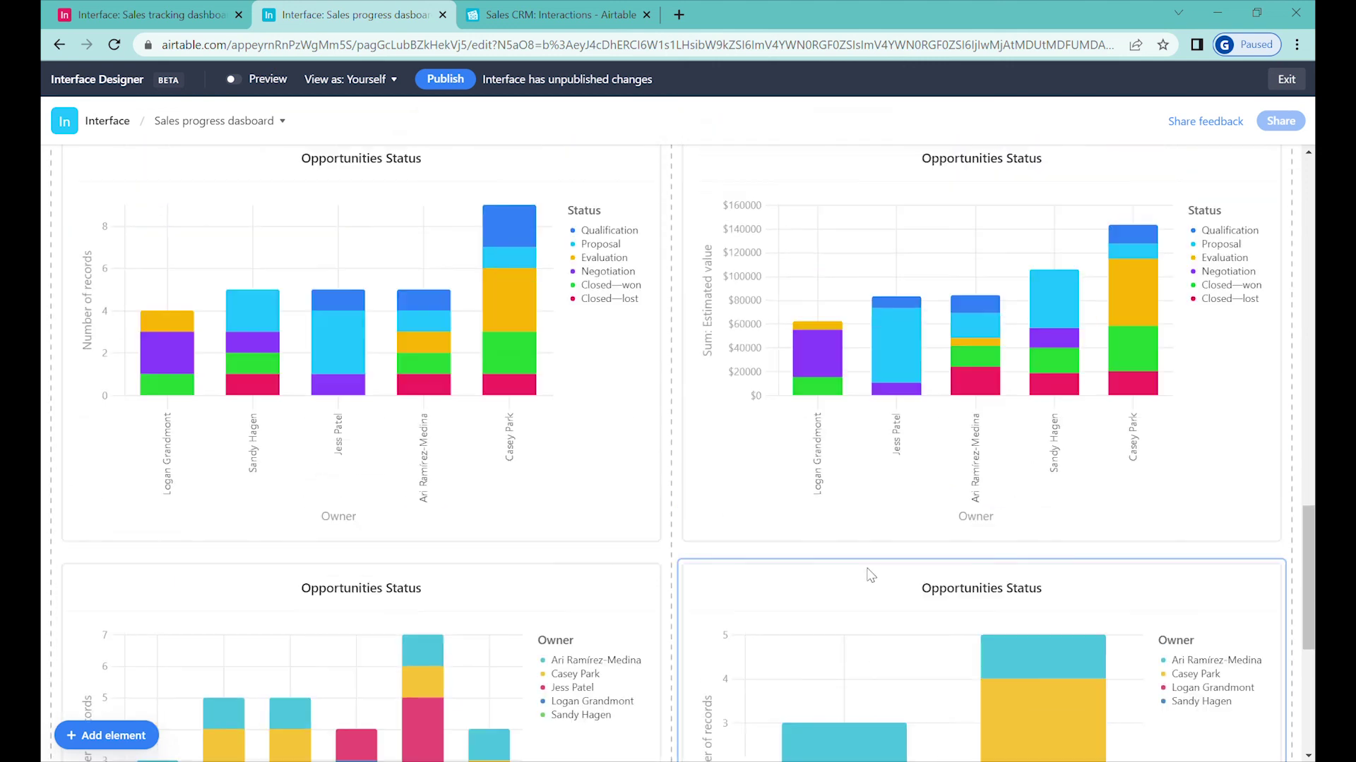
scroll(727, 545, up, 3)
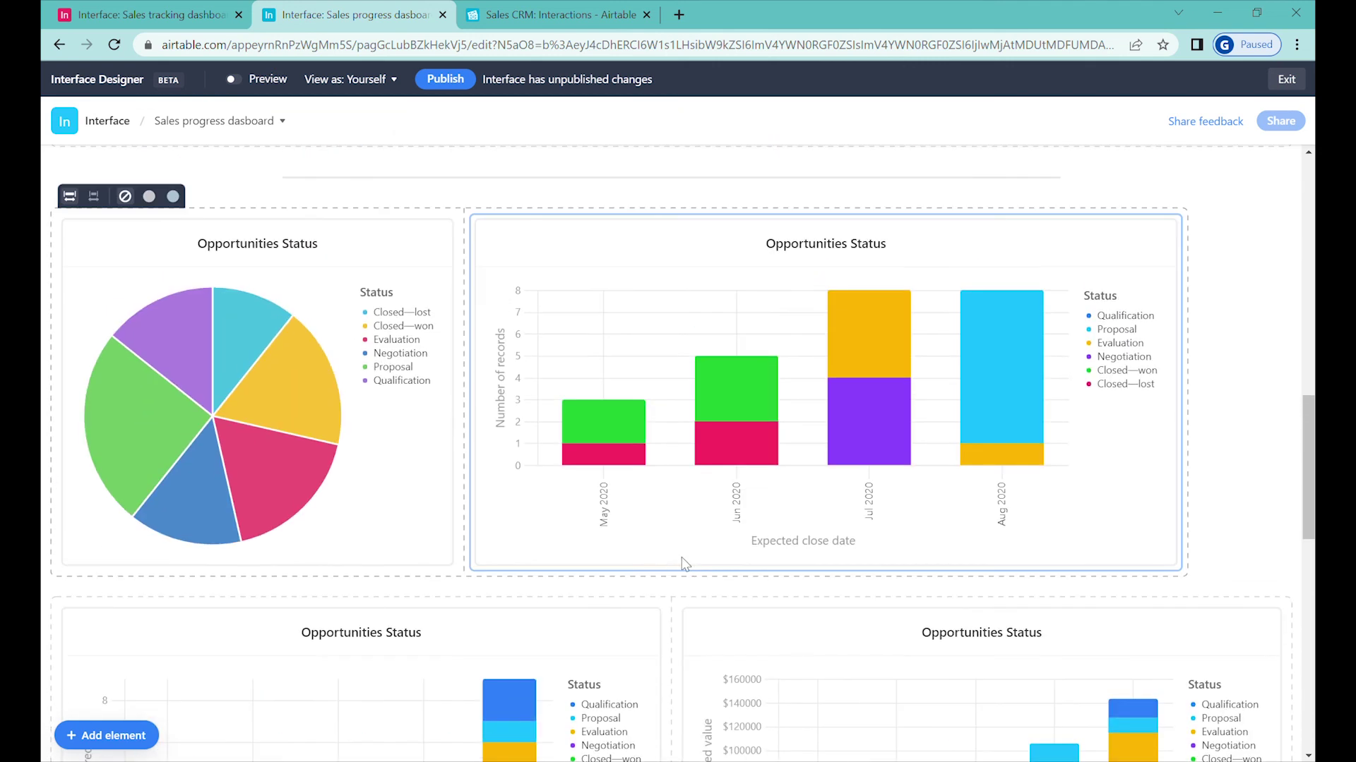
scroll(703, 576, down, 5)
scroll(685, 576, up, 15)
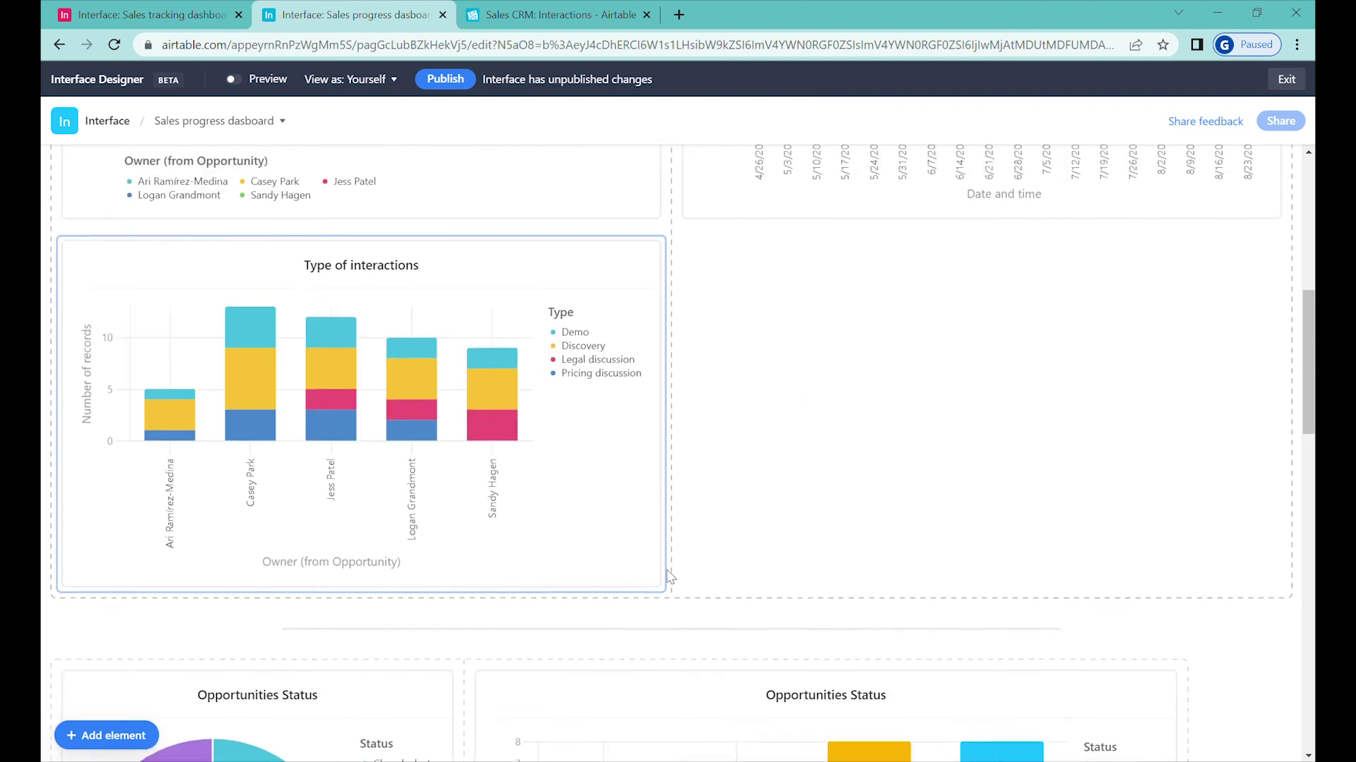
scroll(671, 575, up, 3)
scroll(713, 502, down, 15)
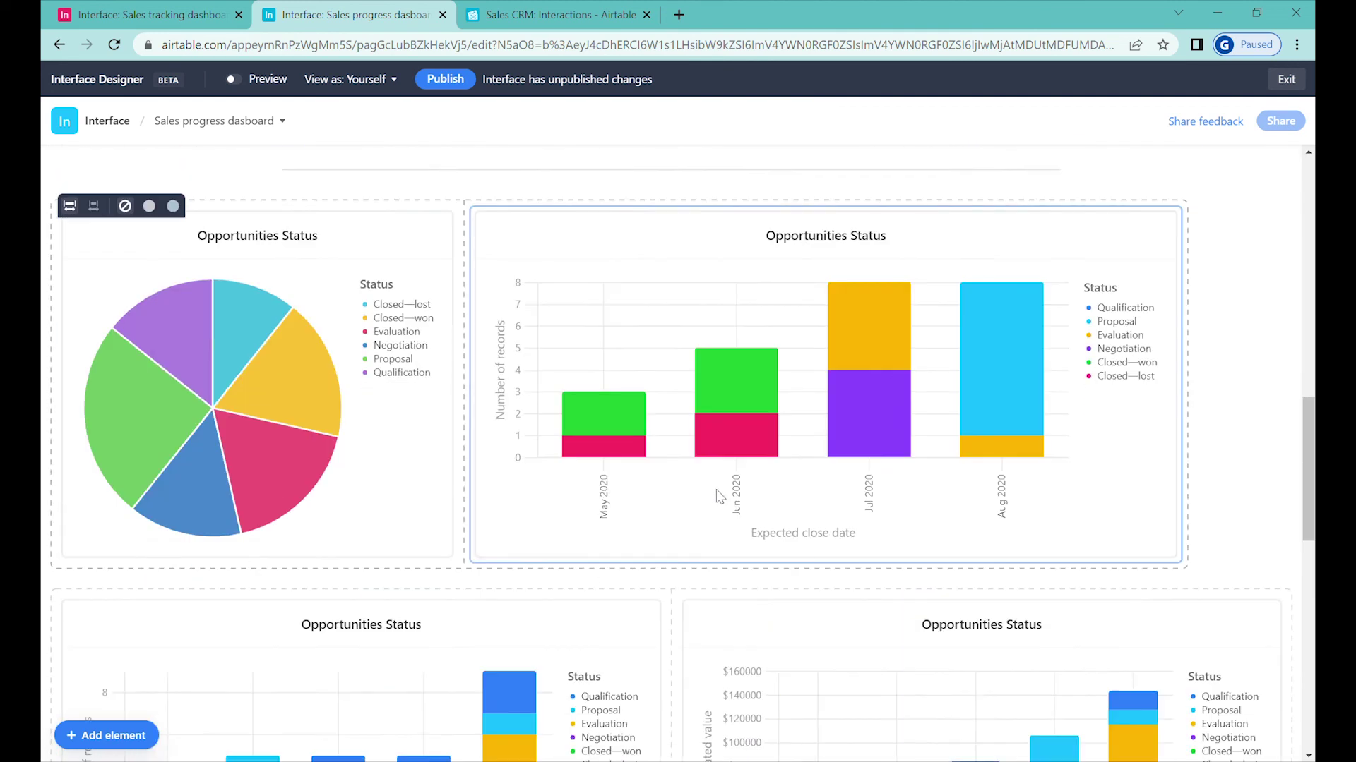
scroll(738, 477, down, 2)
Step: Return to the Sales CRM Interactions table, showing 55 records in the Calls & meetings view
scroll(720, 473, up, 12)
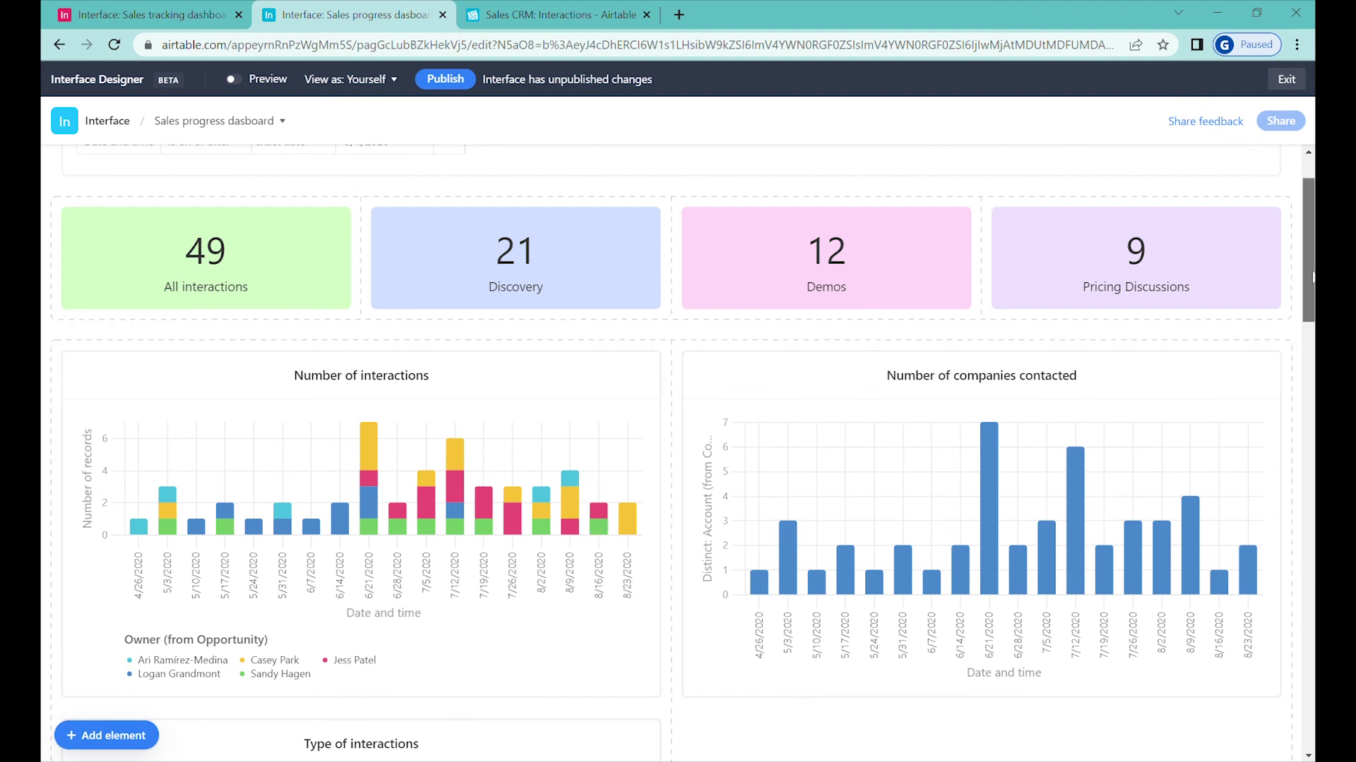
scroll(884, 521, down, 10)
scroll(937, 387, down, 3)
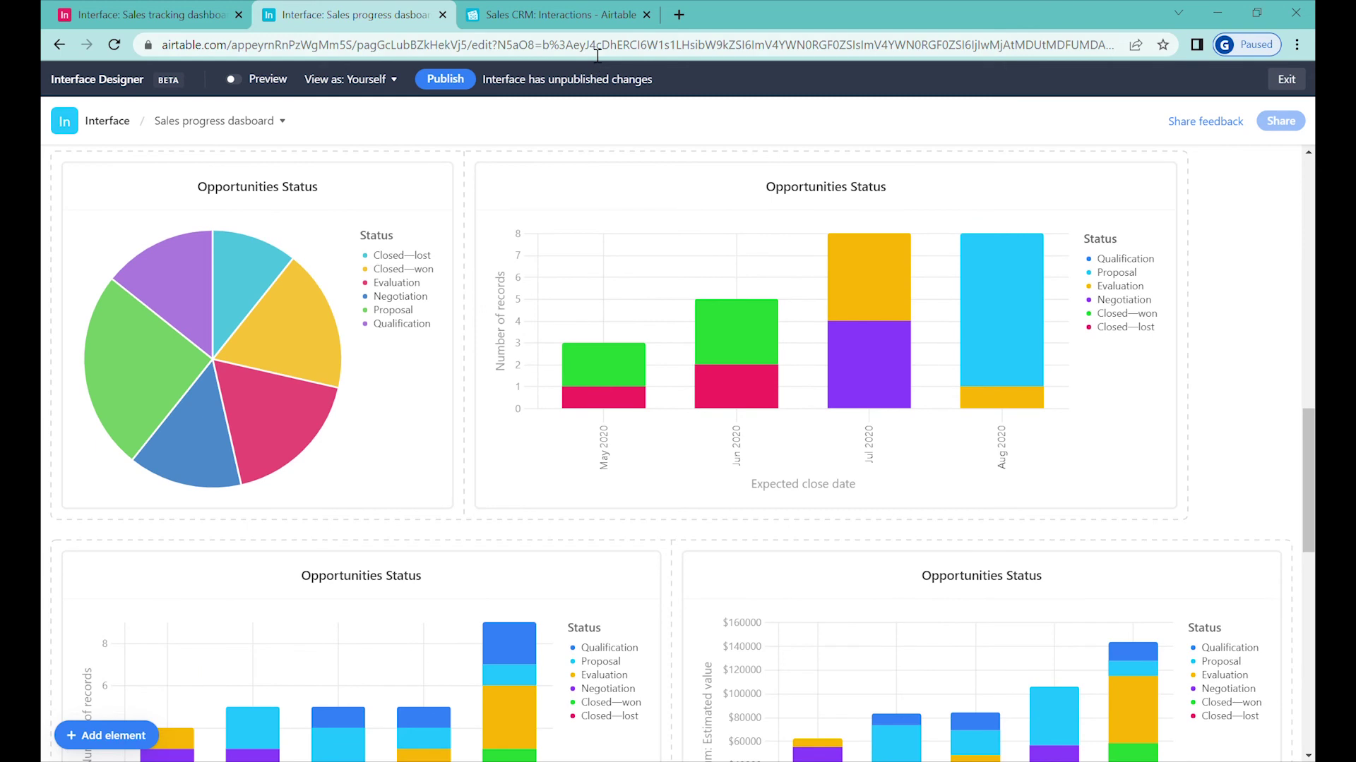
key(ctrl+Tab)
scroll(918, 297, down, 2)
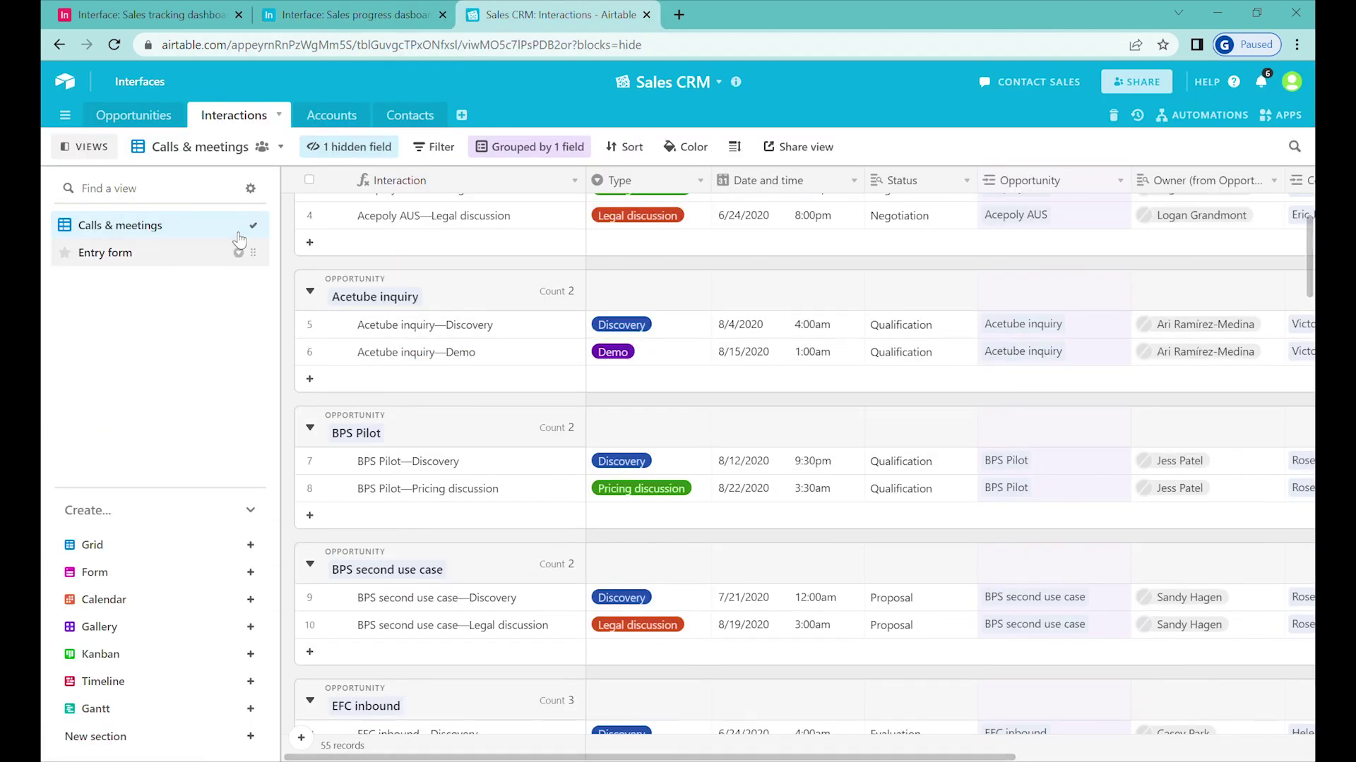
Step: Look over Accounts and Contacts, then show the 28-record All opportunities view of Opportunities
scroll(805, 451, down, 5)
scroll(803, 601, down, 3)
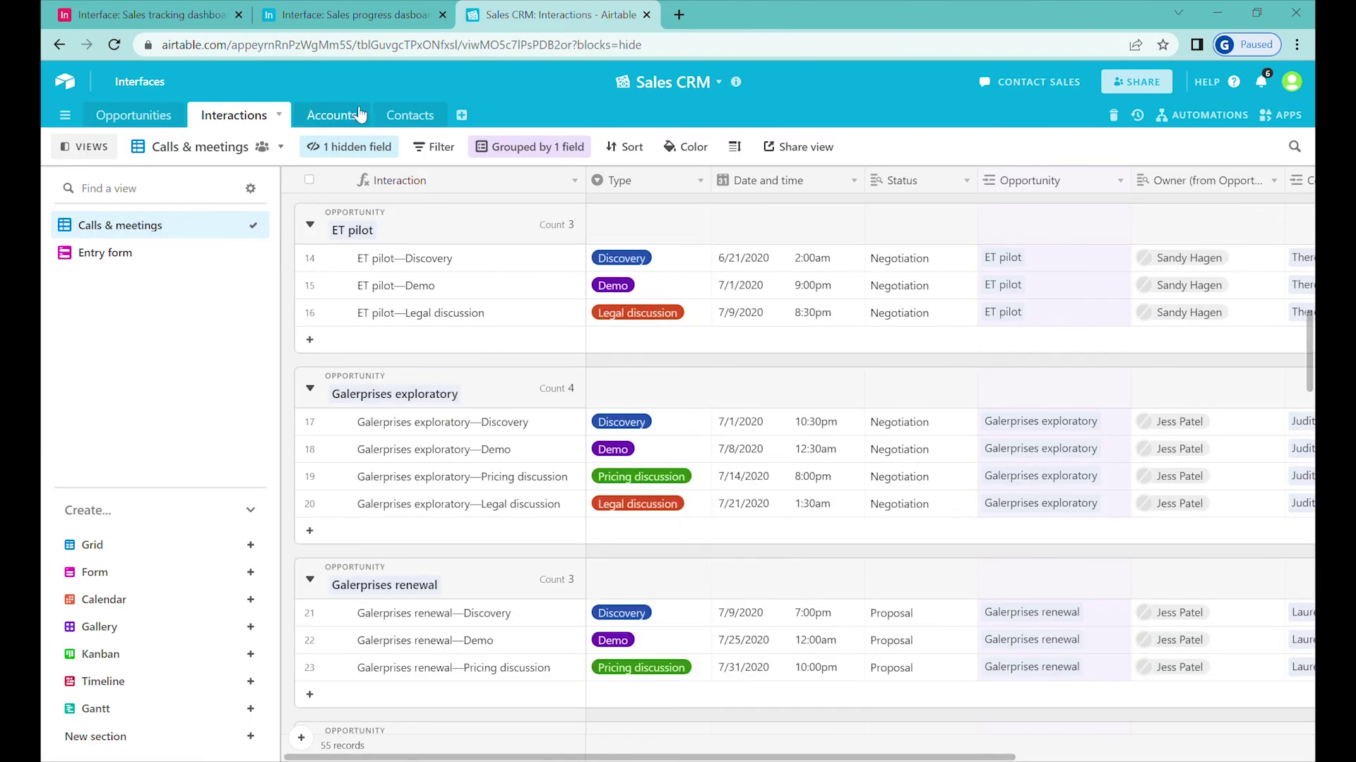
click(333, 113)
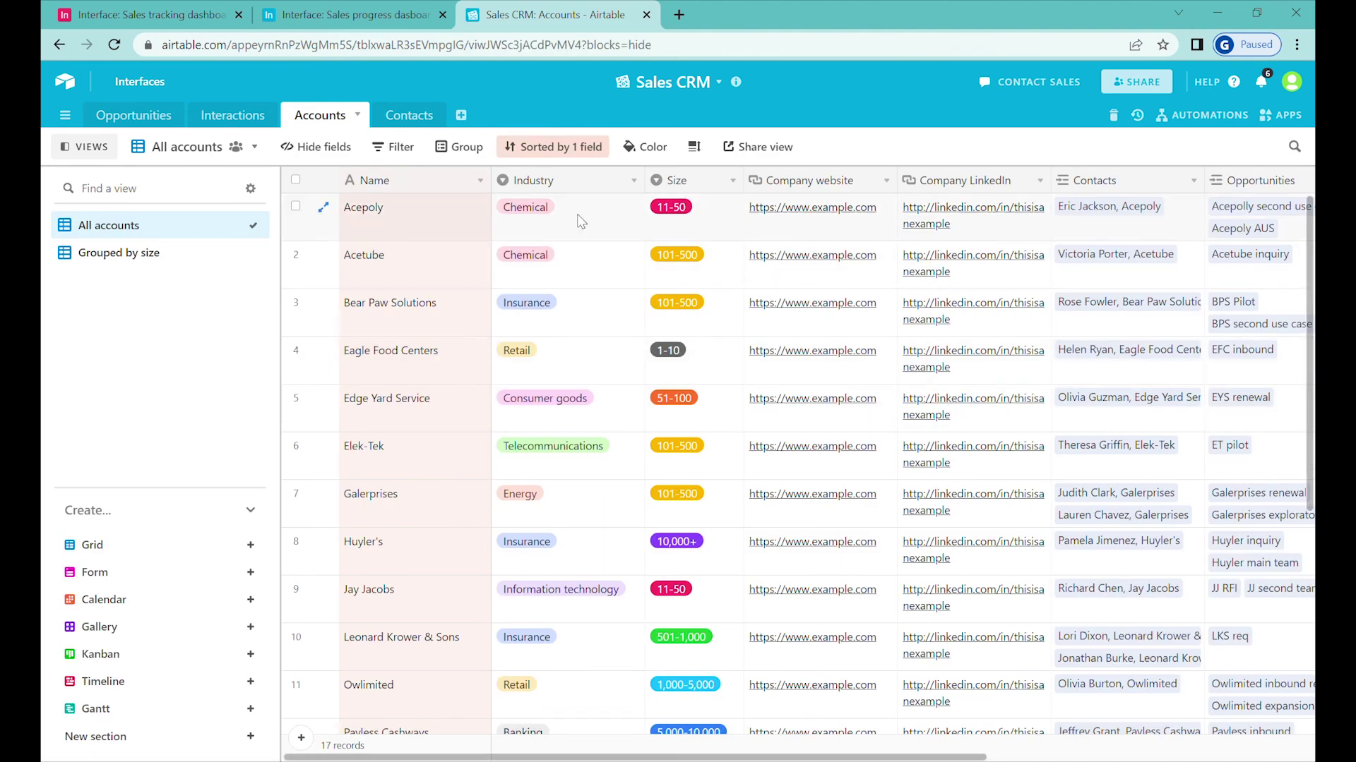
click(424, 123)
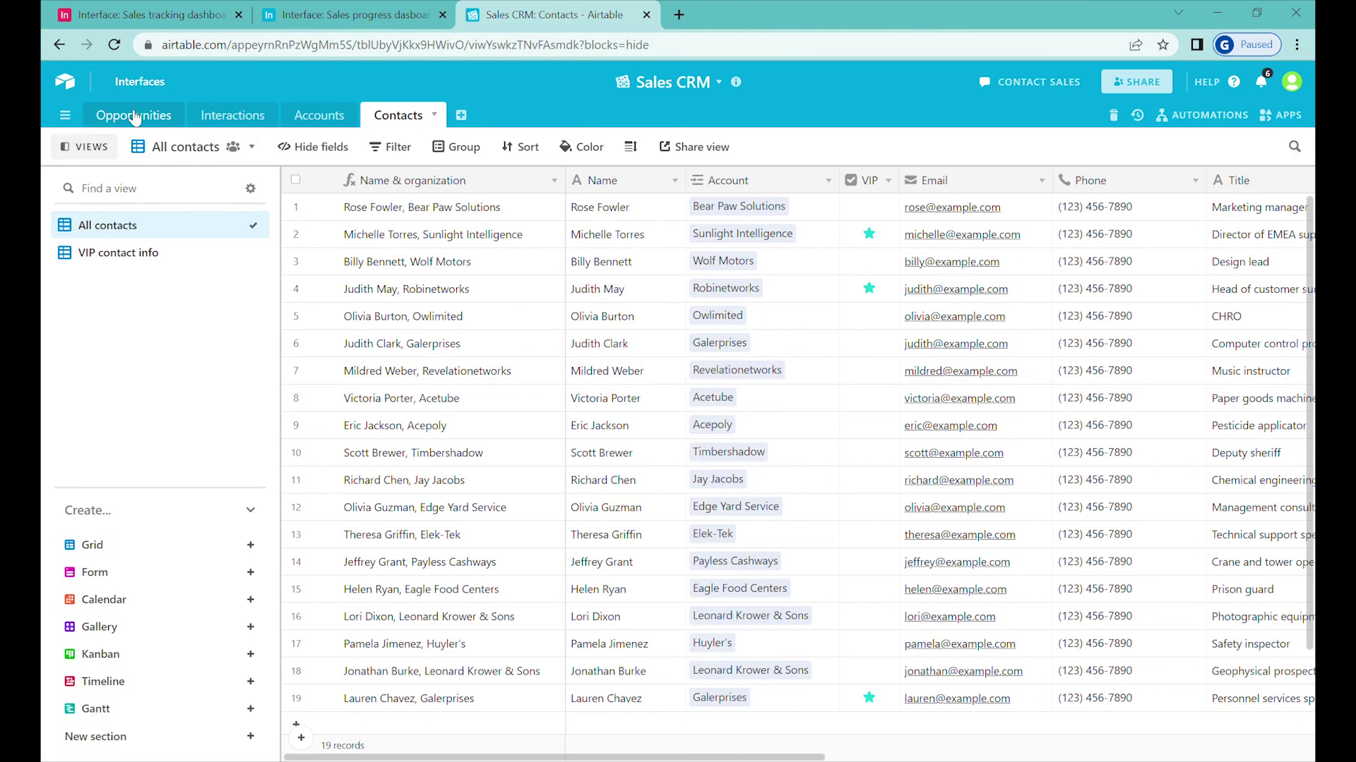
click(139, 114)
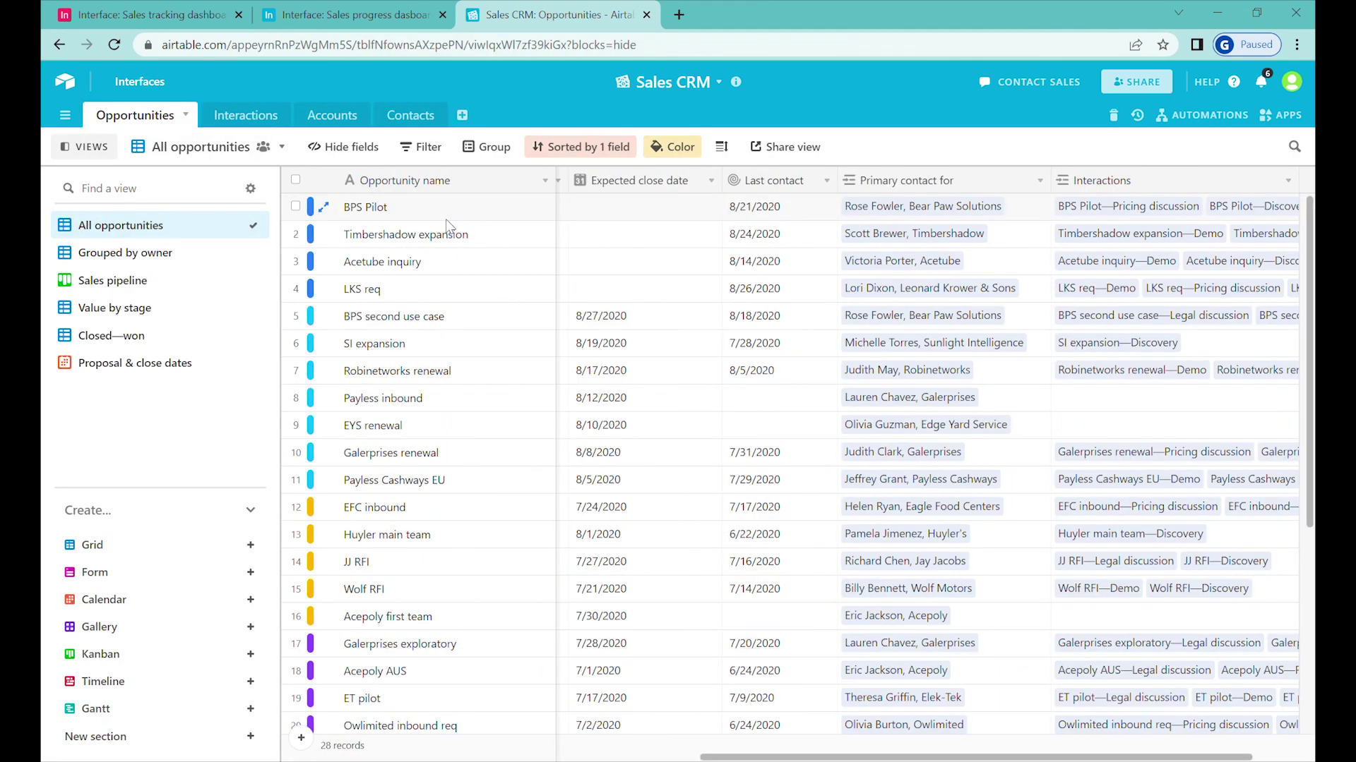